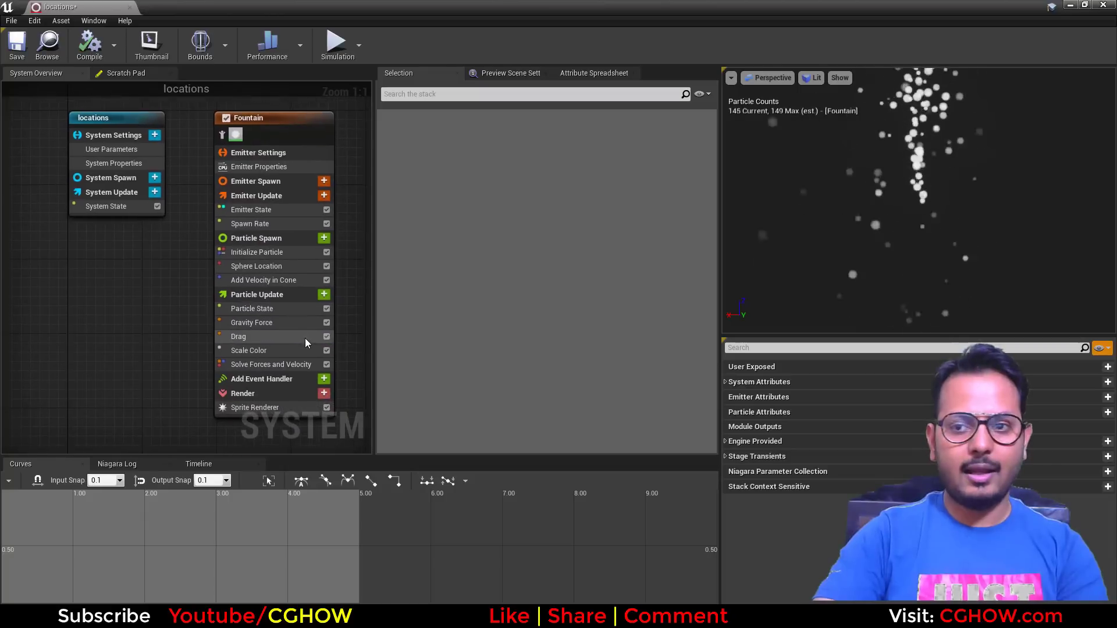
click(218, 235)
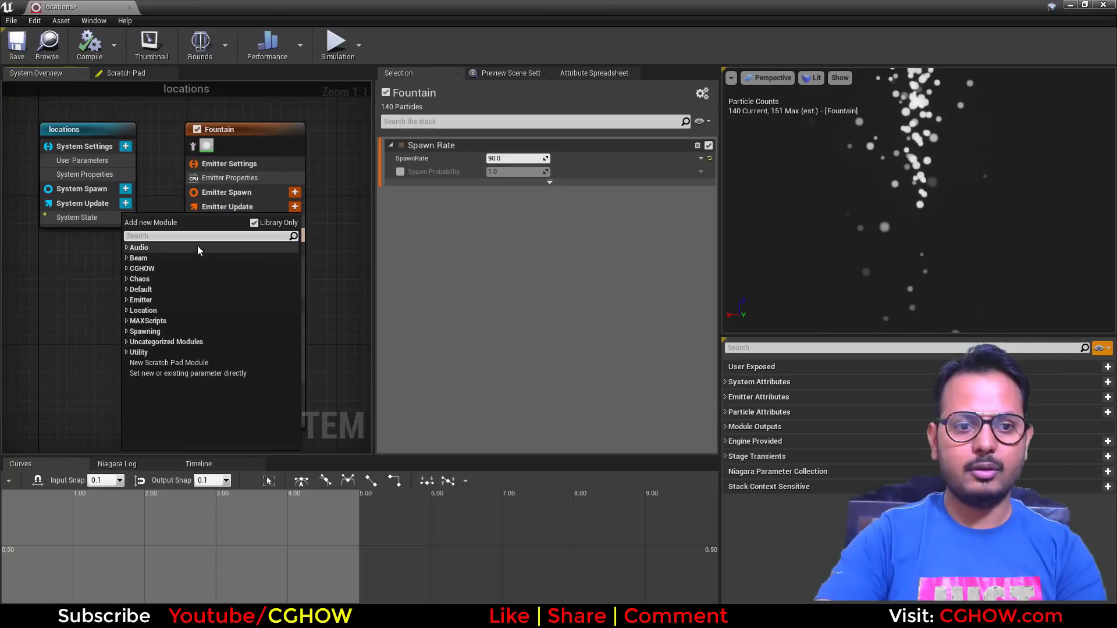
click(126, 331)
click(68, 347)
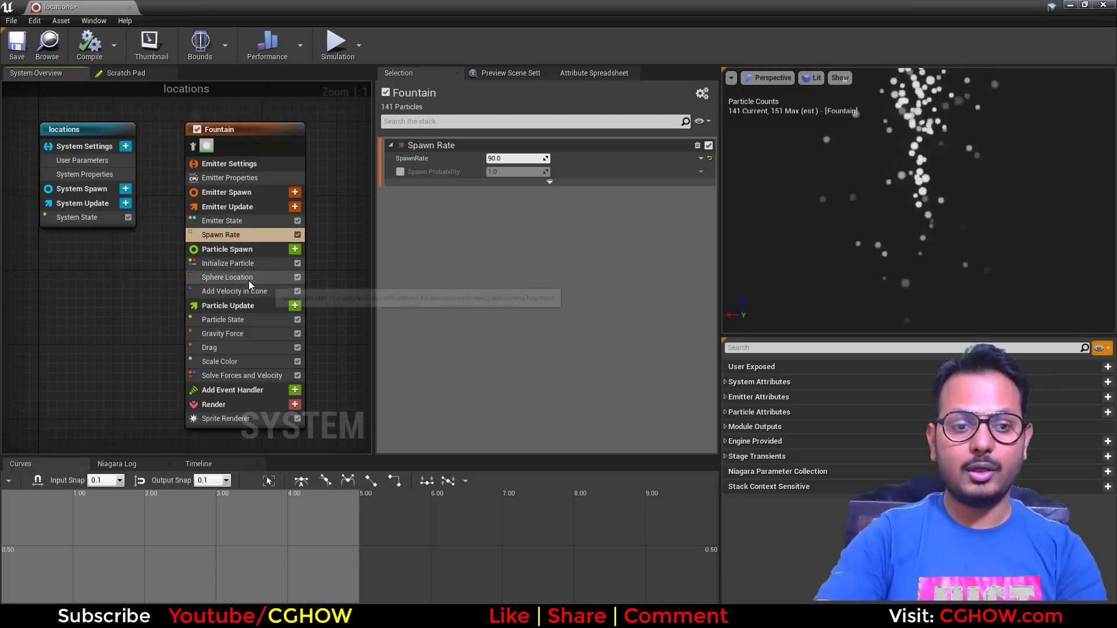
click(220, 276)
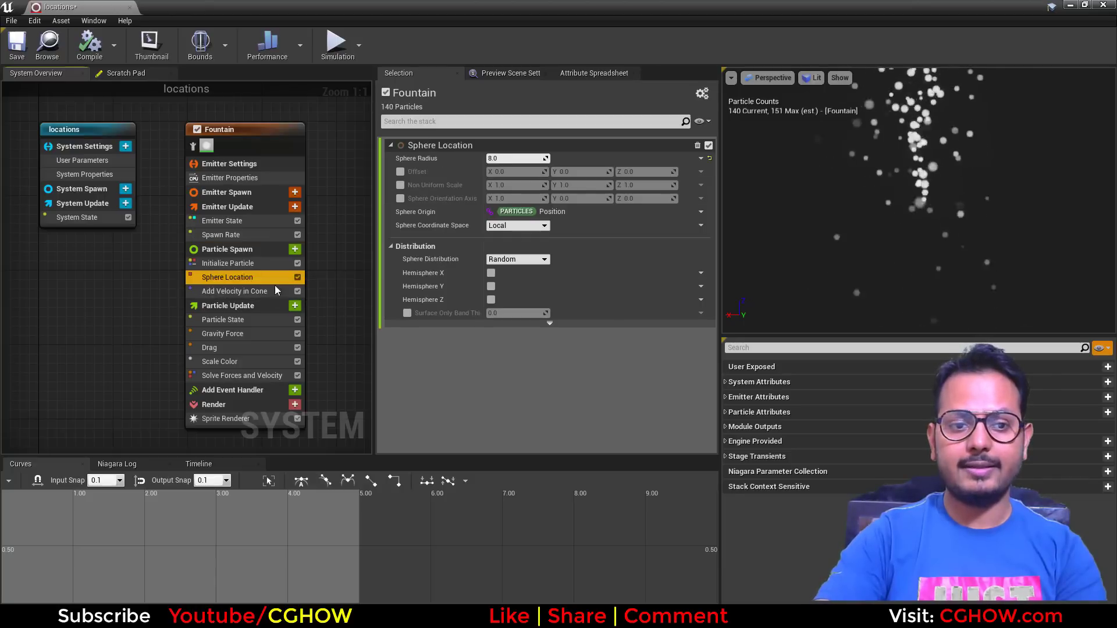
Step: Show the timeline and delete the Scale Color, Drag, Gravity Force and Add Velocity in Cone modules from the Fountain emitter
click(201, 460)
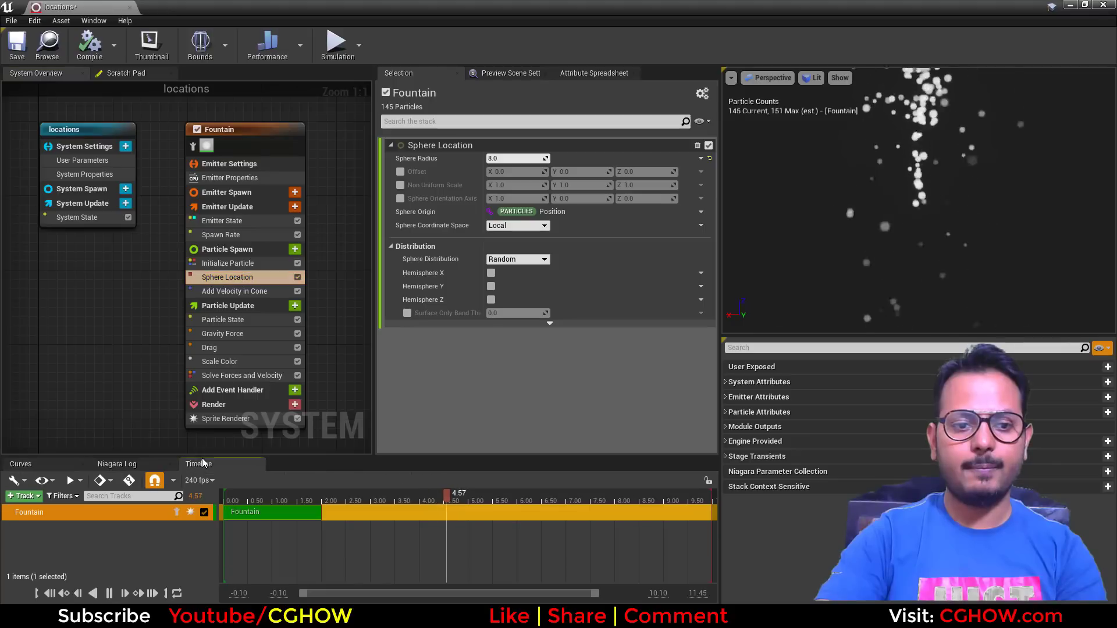
click(222, 362)
key(Delete)
click(228, 343)
key(Delete)
click(241, 331)
key(Delete)
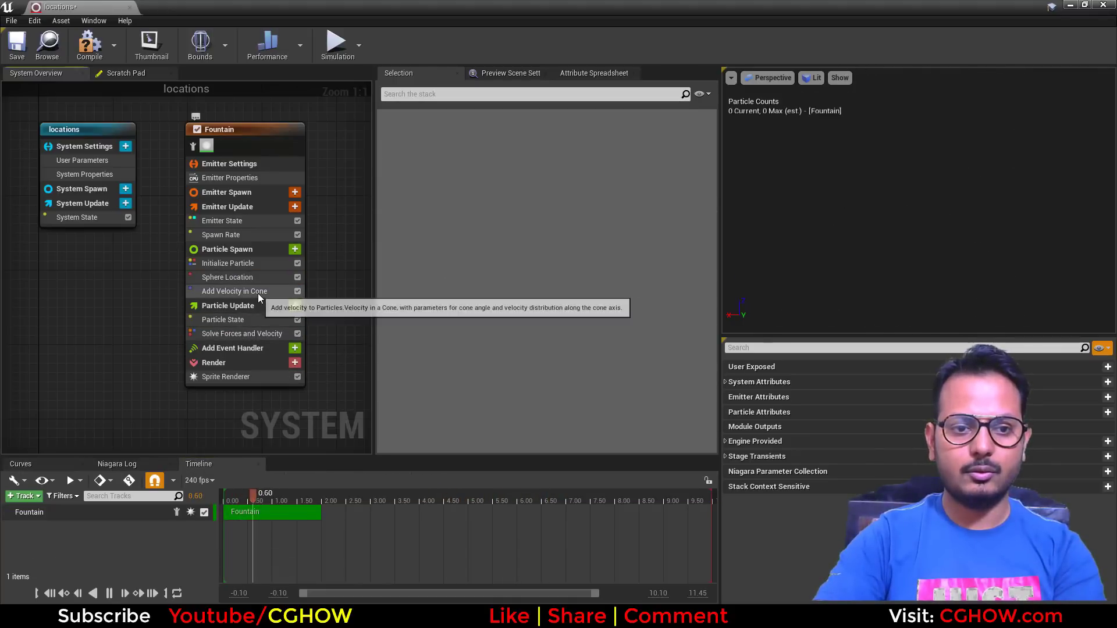
click(257, 293)
key(Delete)
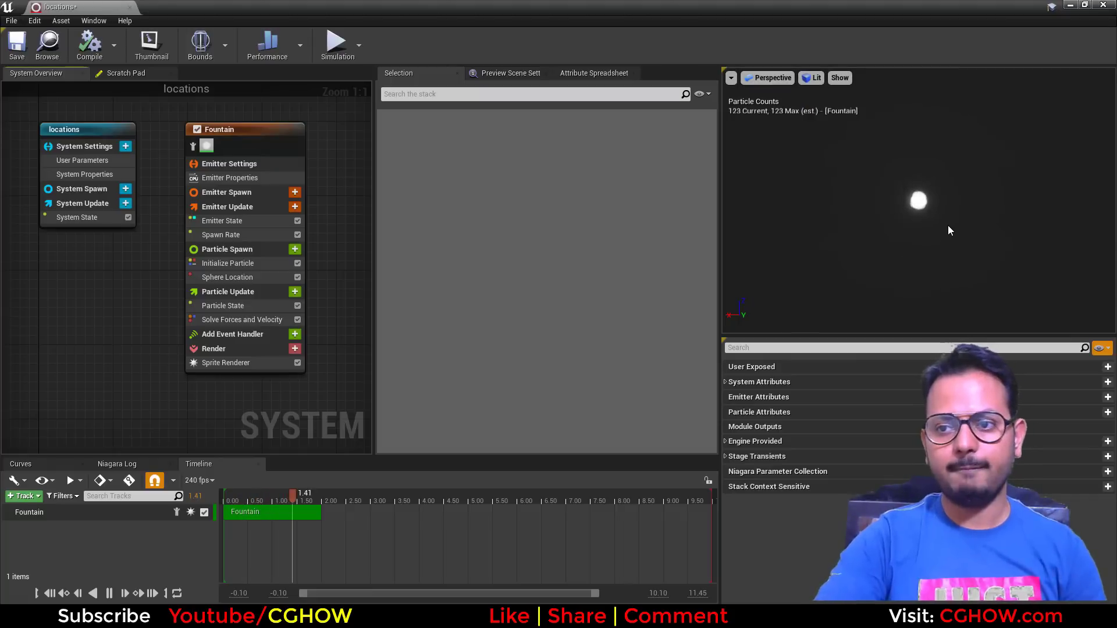
drag(948, 226, 988, 226)
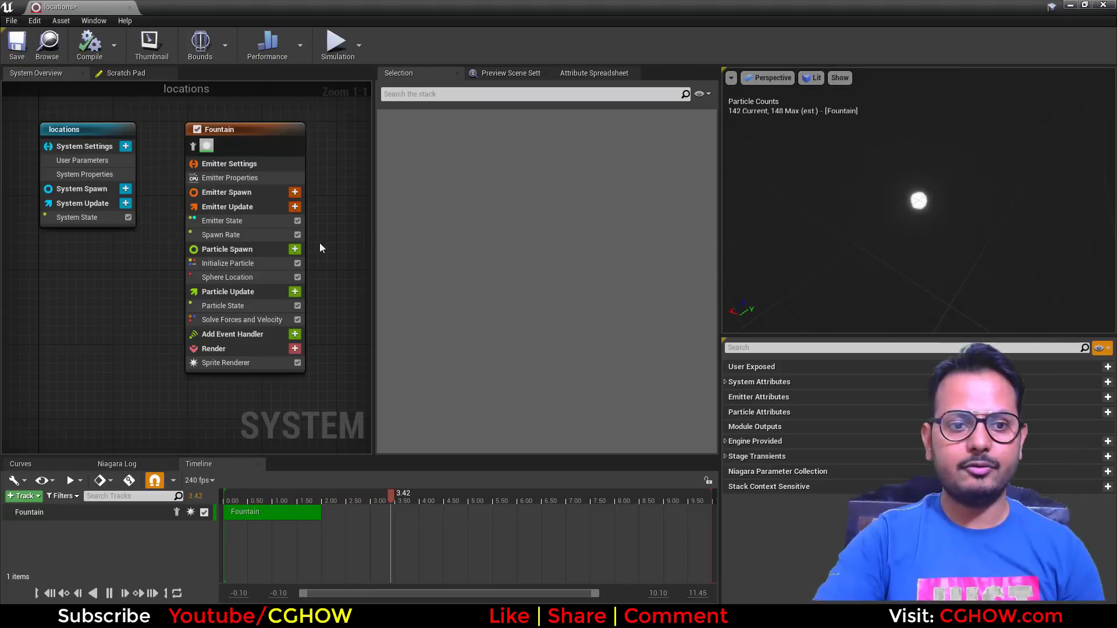
Step: Set the Sphere Location module's Sphere Radius to 100 and view the particle sphere from another angle
click(259, 276)
click(522, 162)
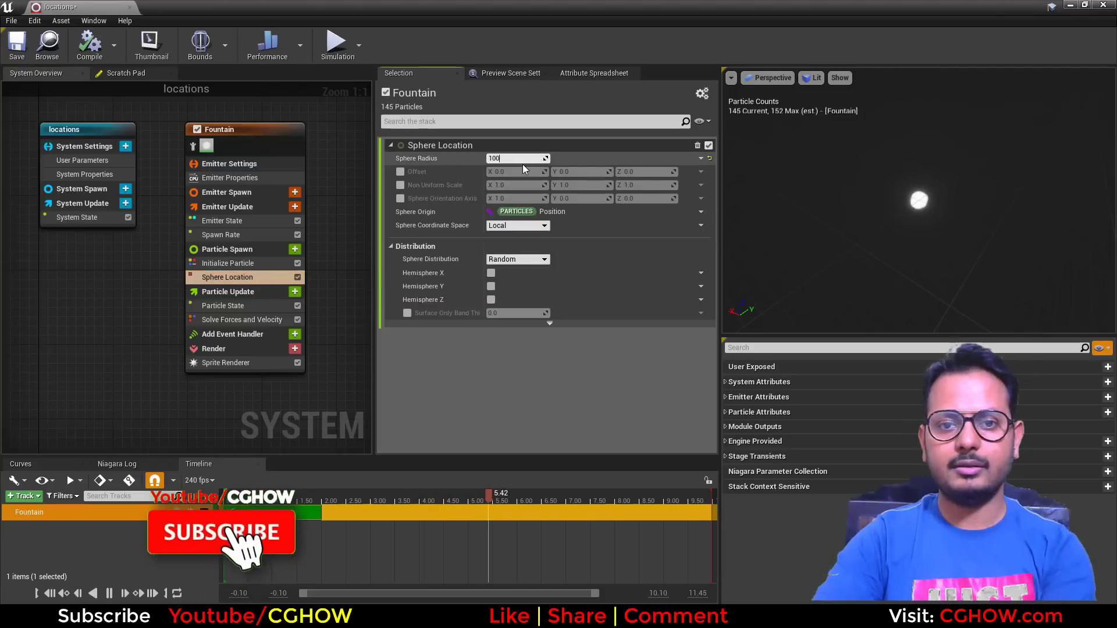
text(100)
key(Return)
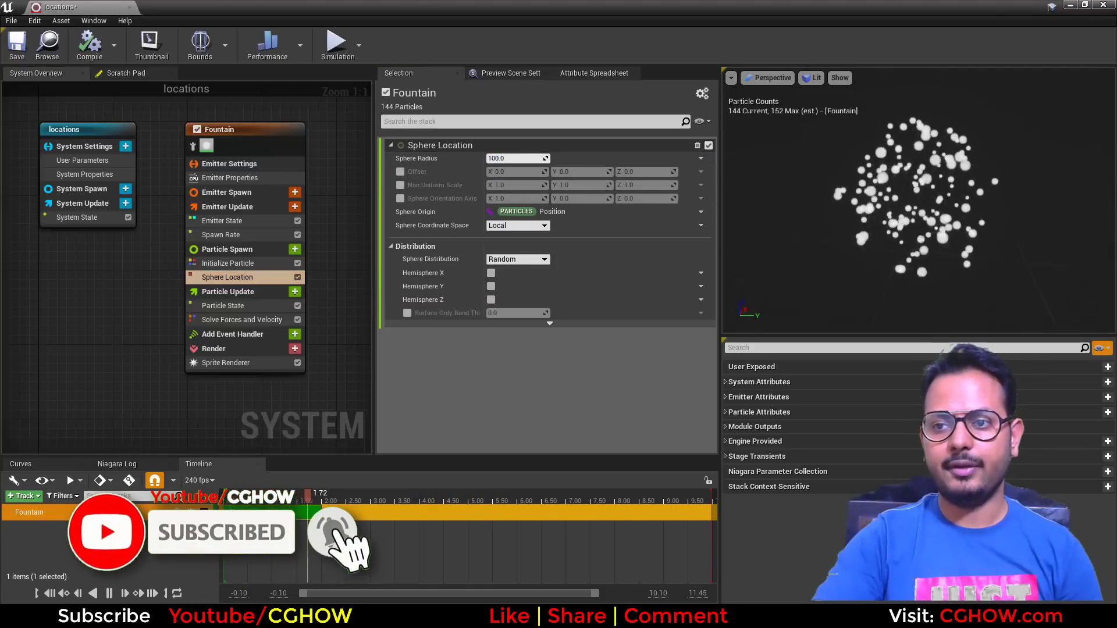
drag(970, 192, 803, 192)
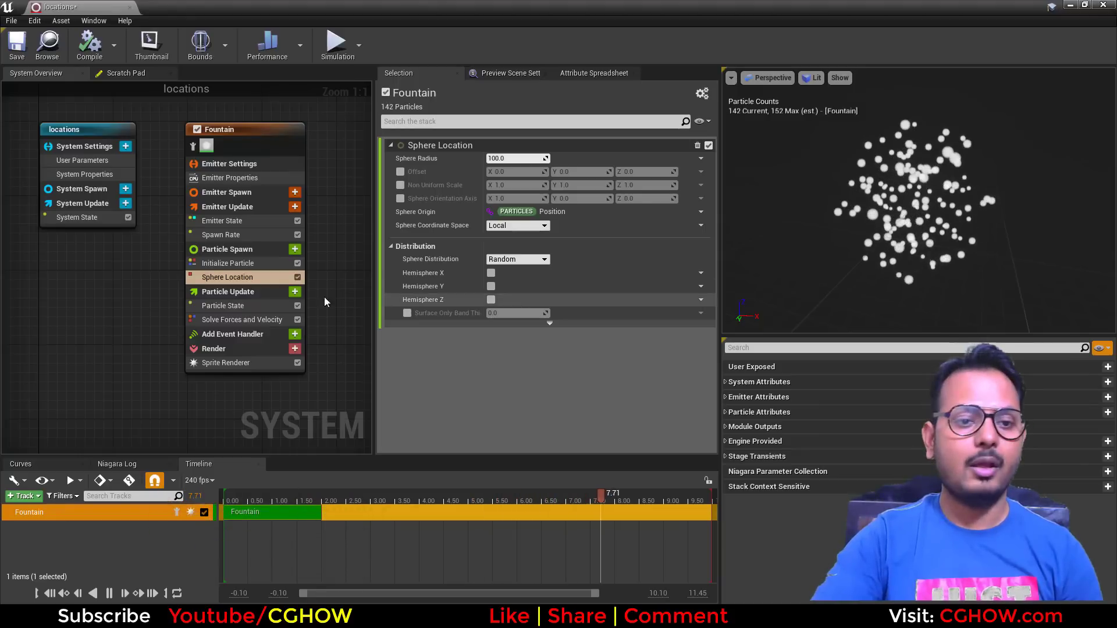
Step: Add a Box Location module from the Location category to the Fountain emitter's Particle Spawn stage
click(294, 249)
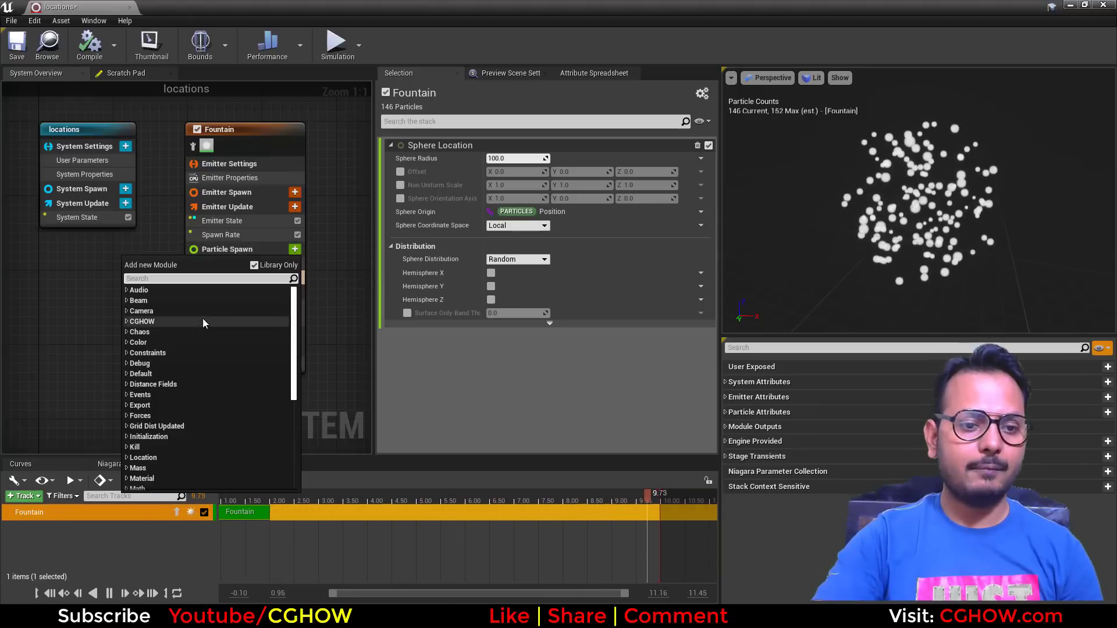
scroll(180, 384, down, 5)
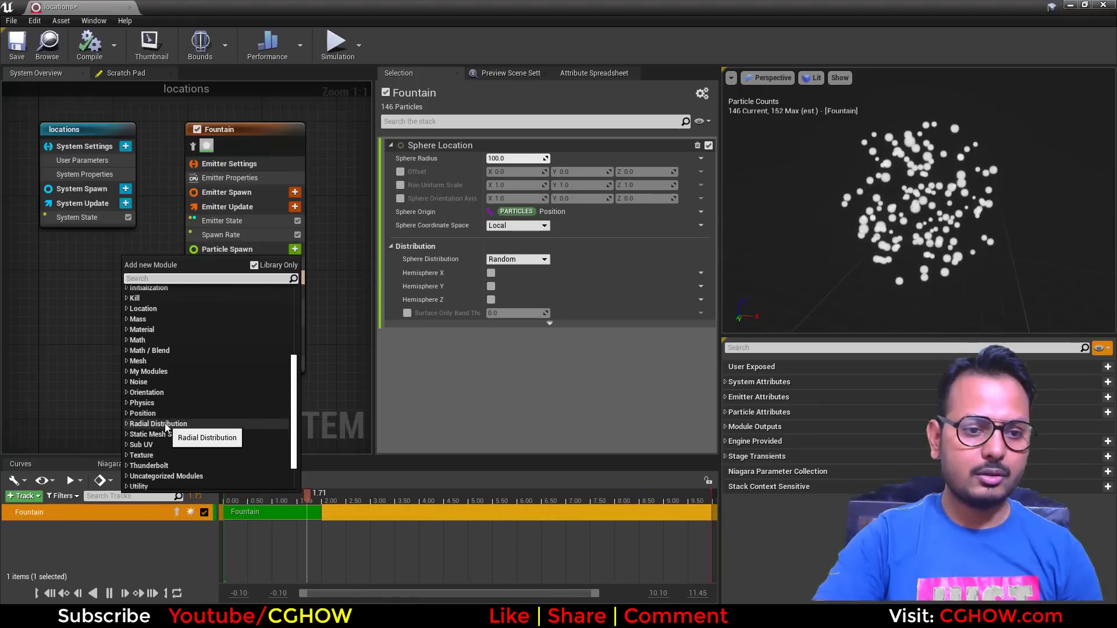
scroll(174, 407, up, 3)
click(230, 364)
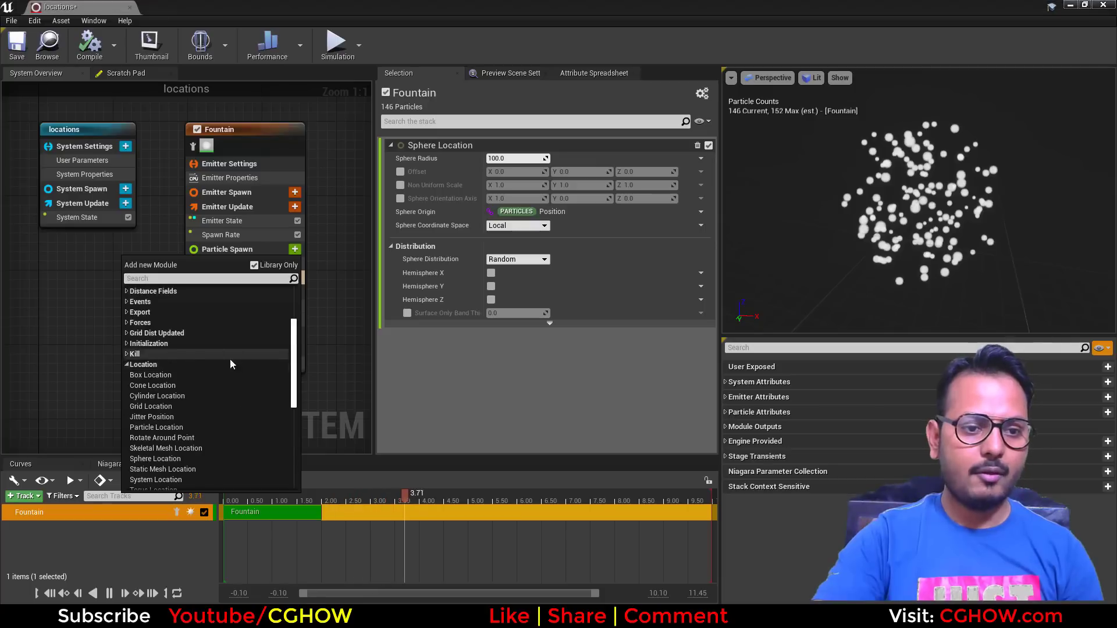
scroll(229, 360, down, 2)
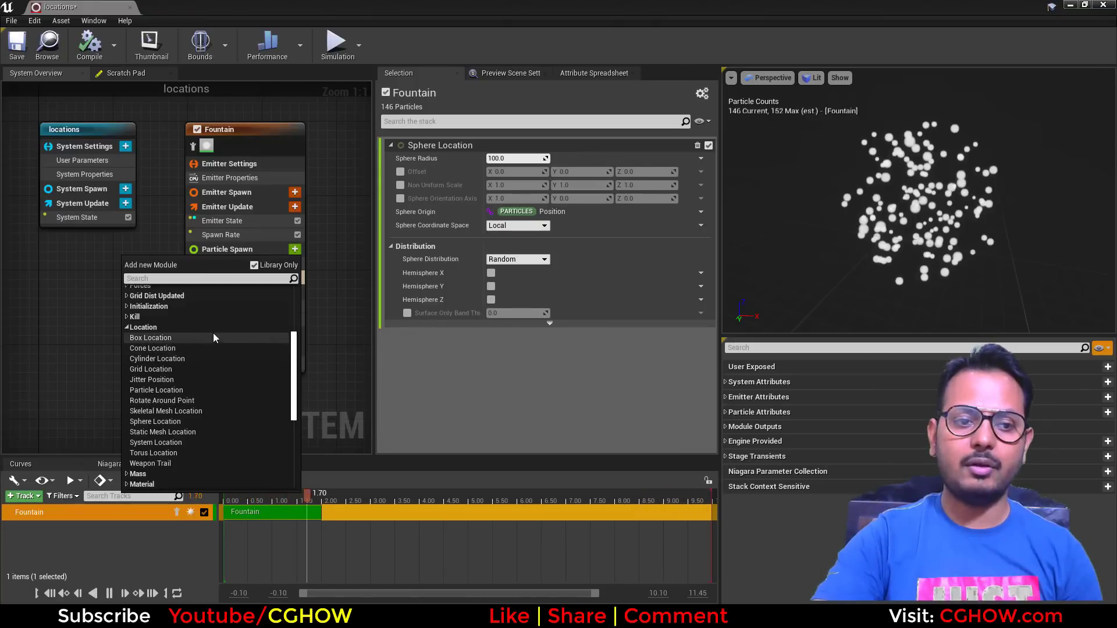
click(160, 336)
Step: Delete the Sphere Location module from Particle Spawn and inspect the box-shaped particle distribution
click(245, 278)
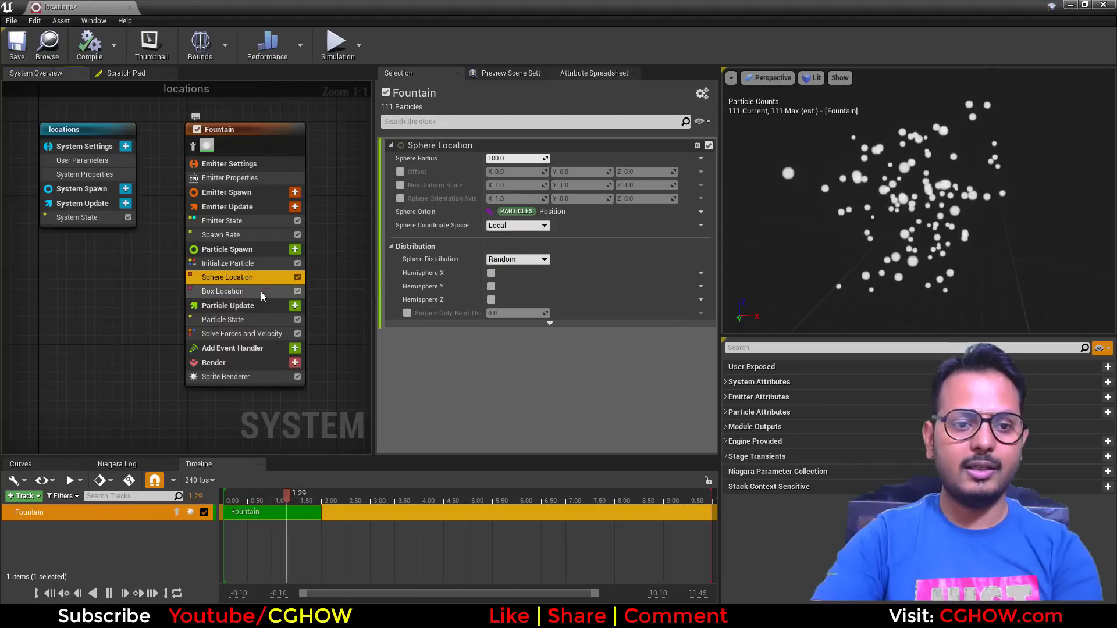
key(Delete)
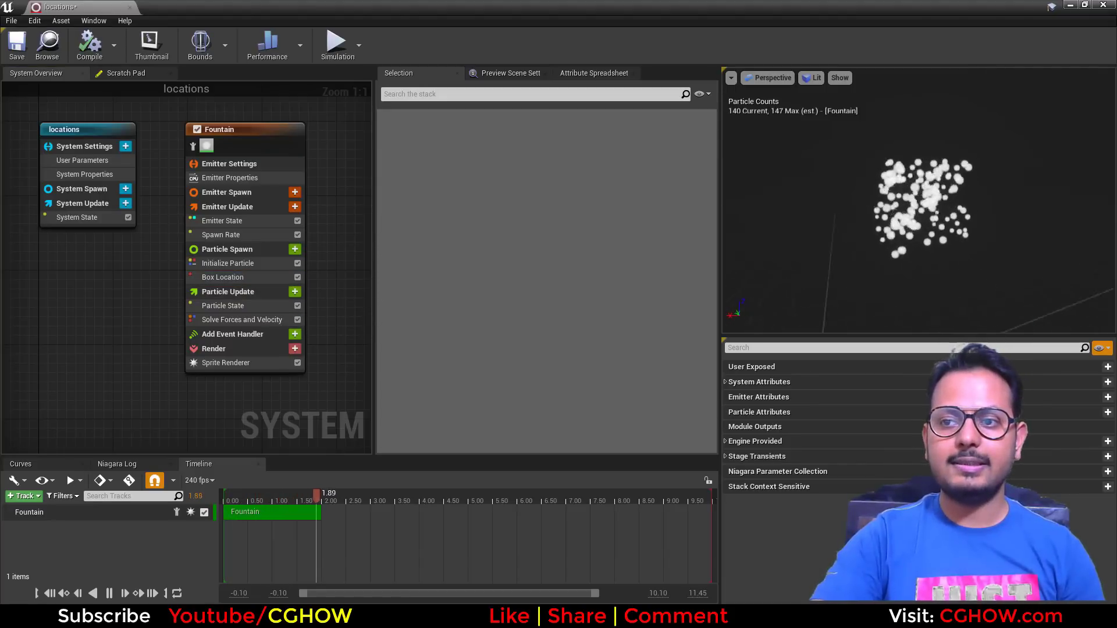
drag(928, 242, 776, 242)
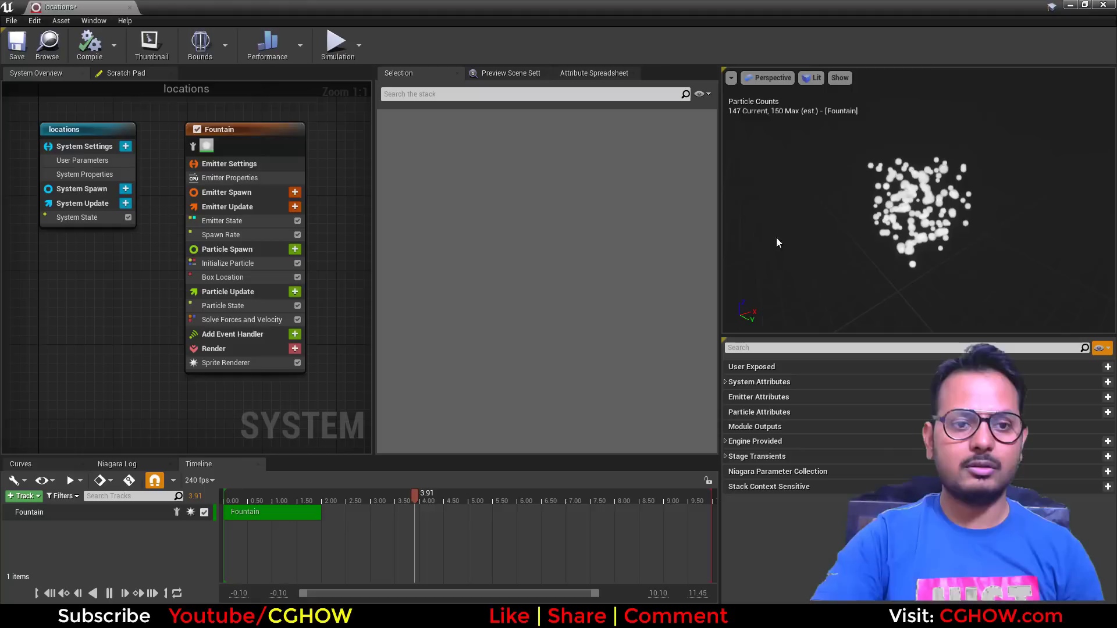
Step: Raise the Fountain emitter's SpawnRate to about 3565 to fill the box with more particles
click(201, 236)
drag(528, 159, 745, 159)
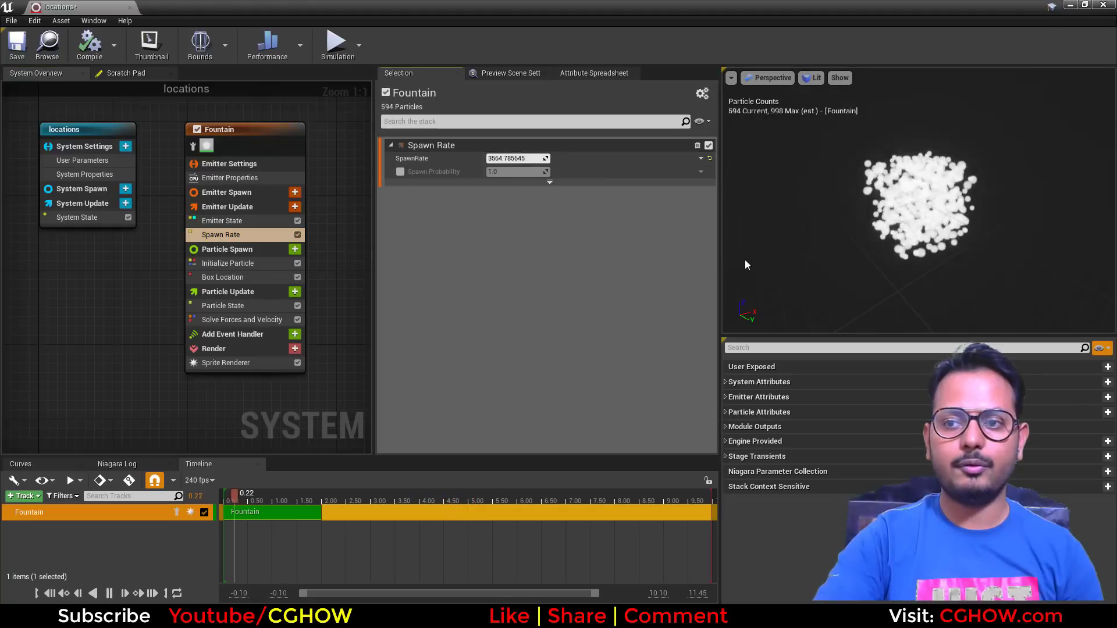
drag(944, 260, 1082, 270)
Step: Hide the grid and the particle counts in the preview viewport
click(847, 78)
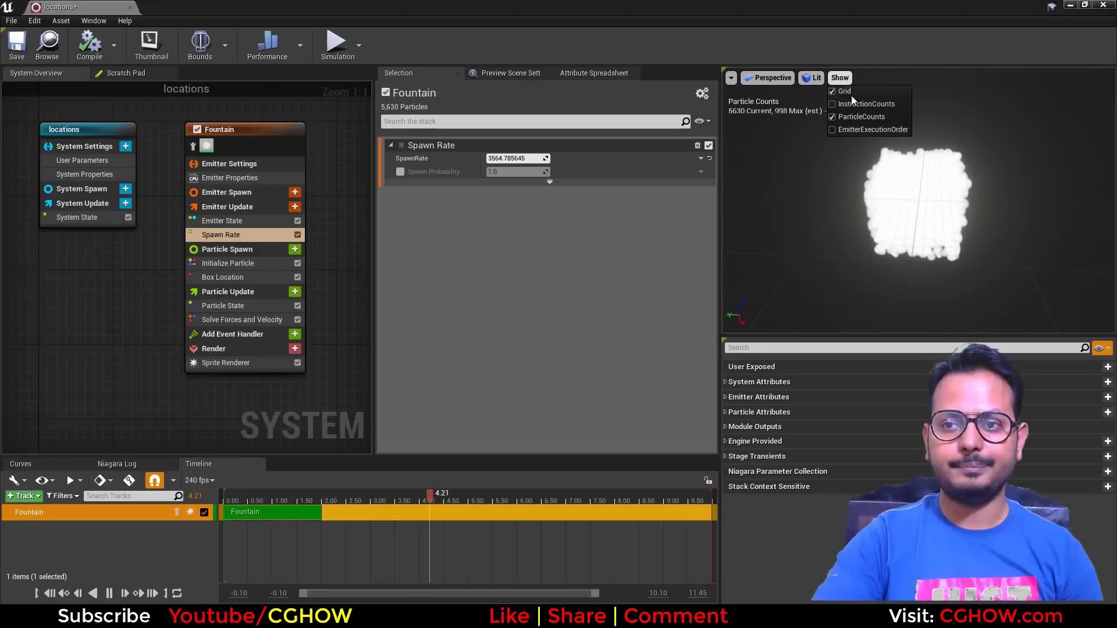
click(849, 93)
click(840, 78)
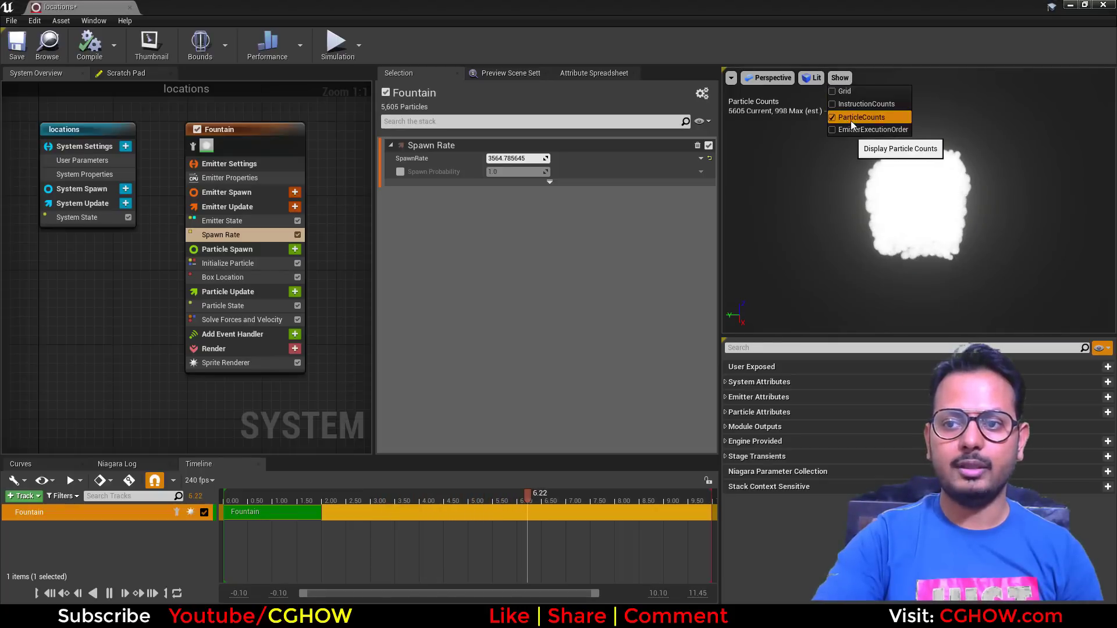
click(850, 121)
drag(872, 175, 774, 180)
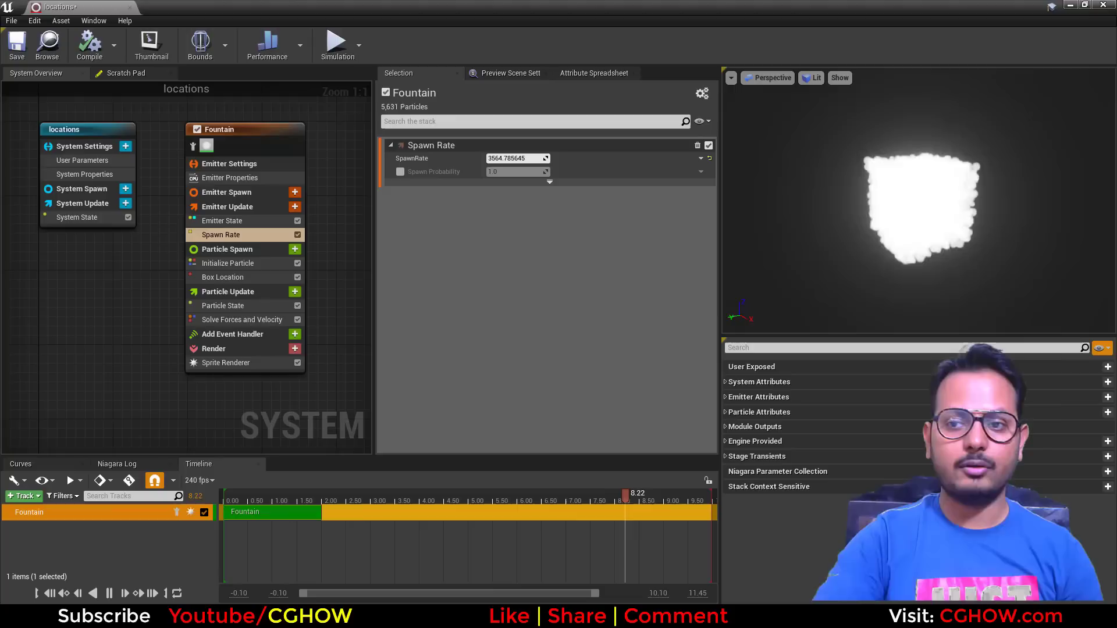
Step: Set the Box Location's Box Size to about X 203.46, Y 153.77 and Z 0 to flatten the box horizontally
click(208, 278)
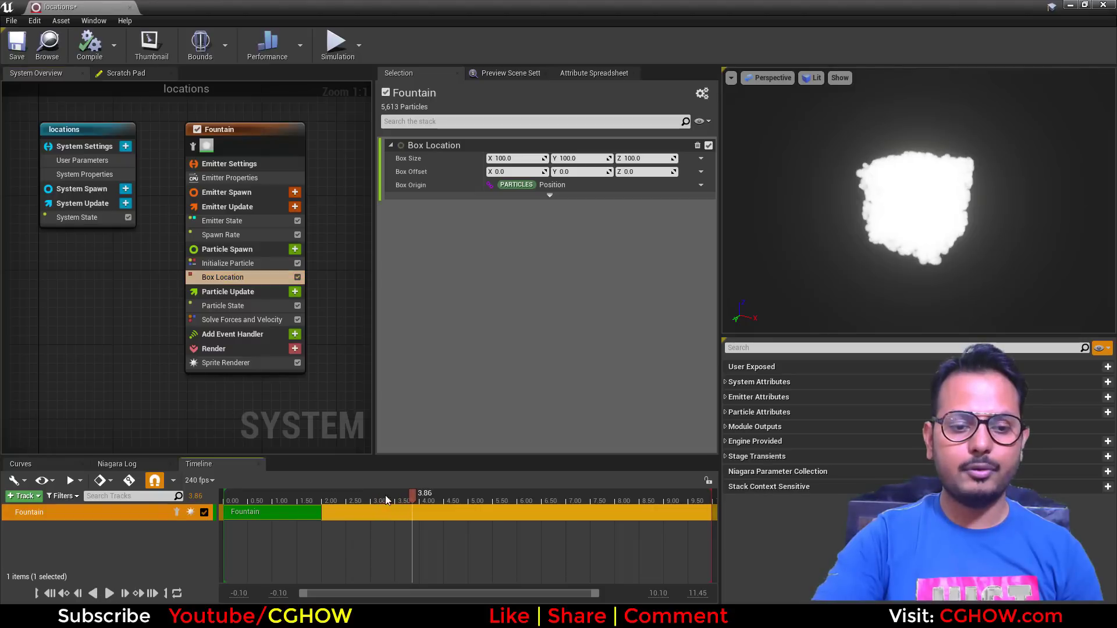
drag(504, 158, 601, 169)
click(642, 158)
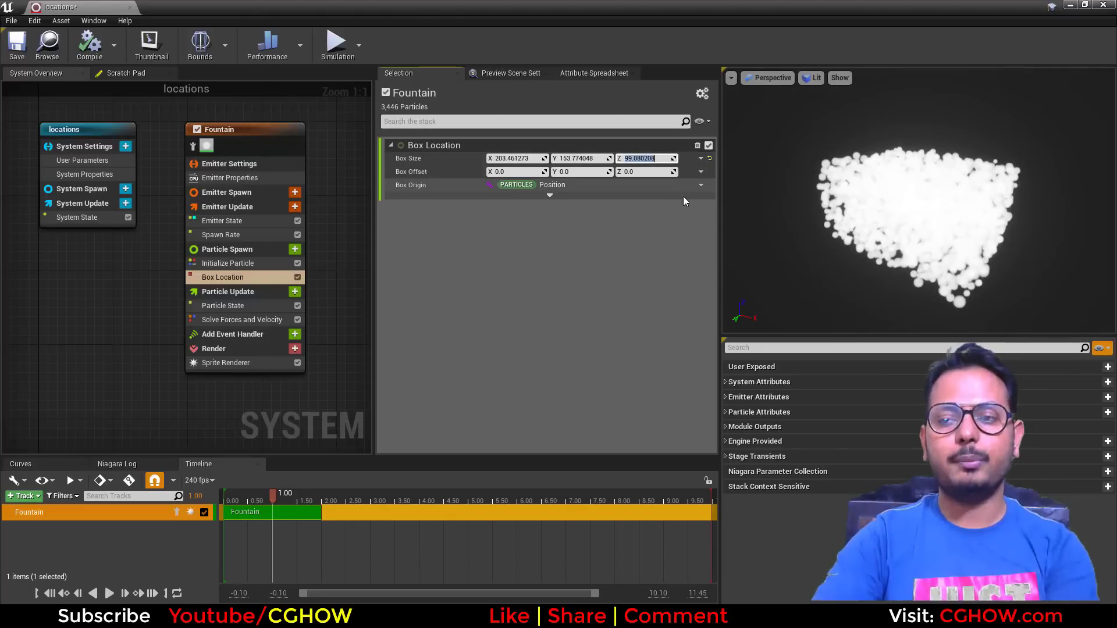
text(0)
key(Return)
drag(939, 217, 837, 238)
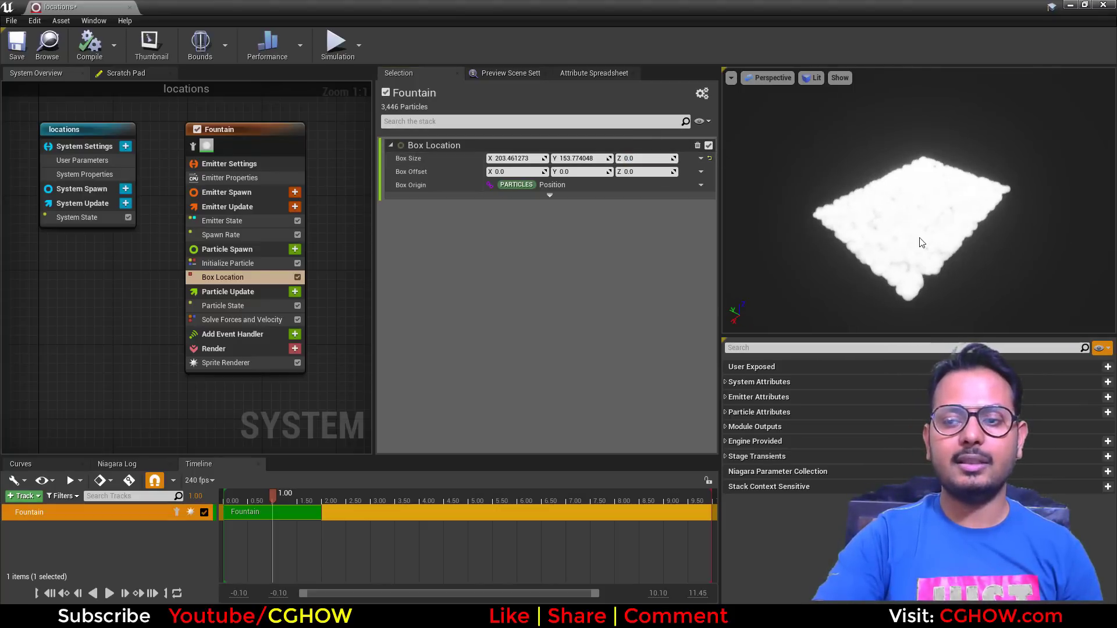
mouse_move(920, 242)
mouse_down()
mouse_move(838, 215)
mouse_move(931, 227)
mouse_up()
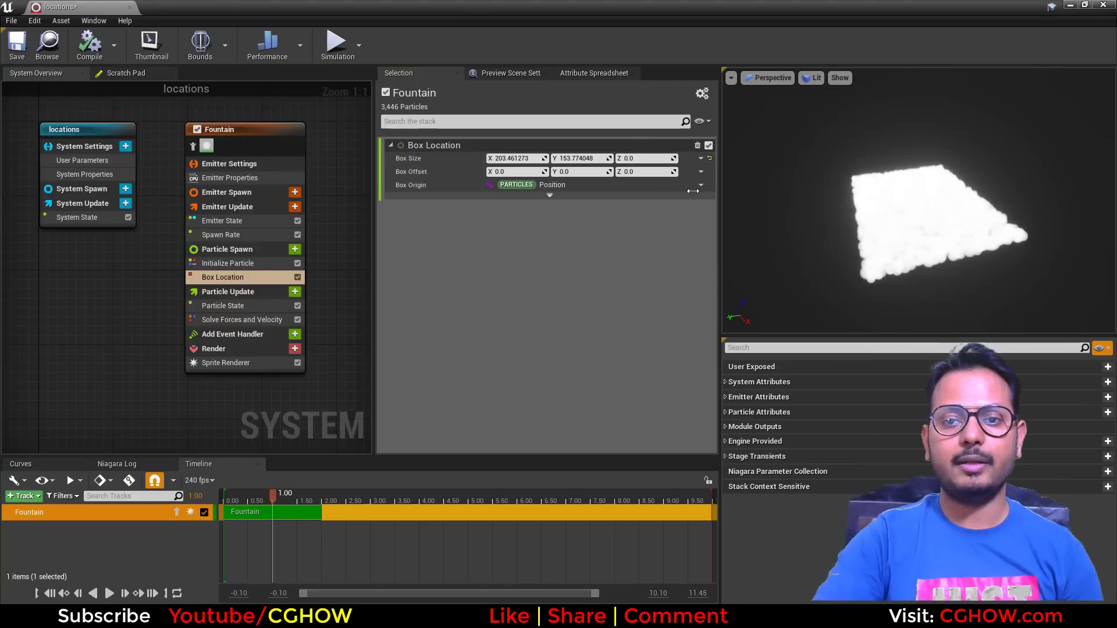
Step: Set the Box Size to 100 on Z and 0 on Y to make a vertical plane of particles
click(625, 158)
text(100)
key(Return)
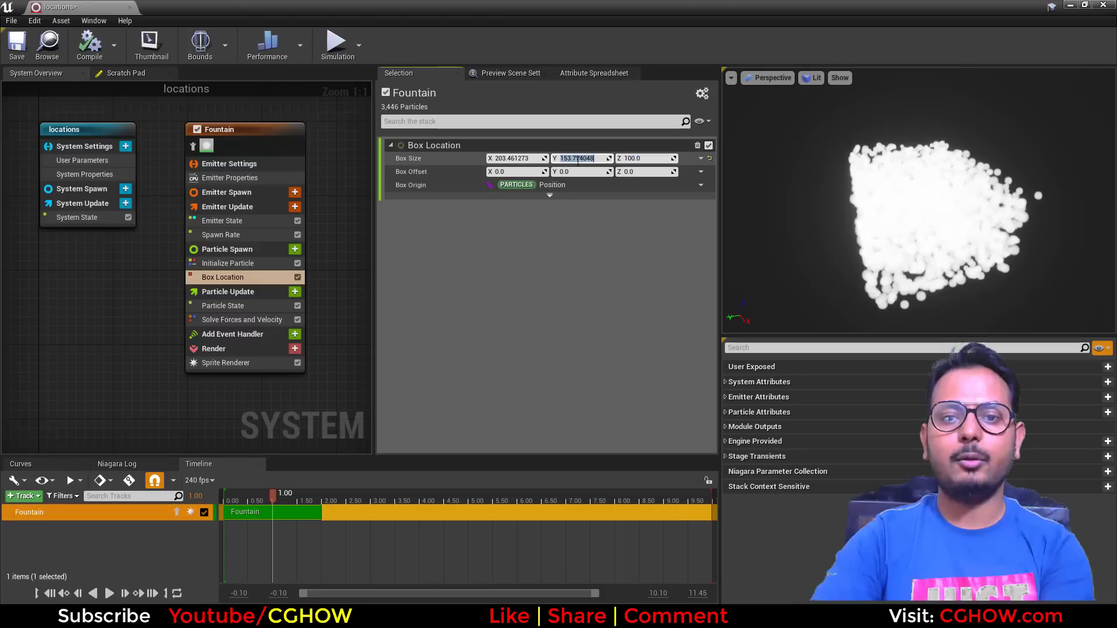
text(0)
key(Return)
drag(852, 263, 896, 267)
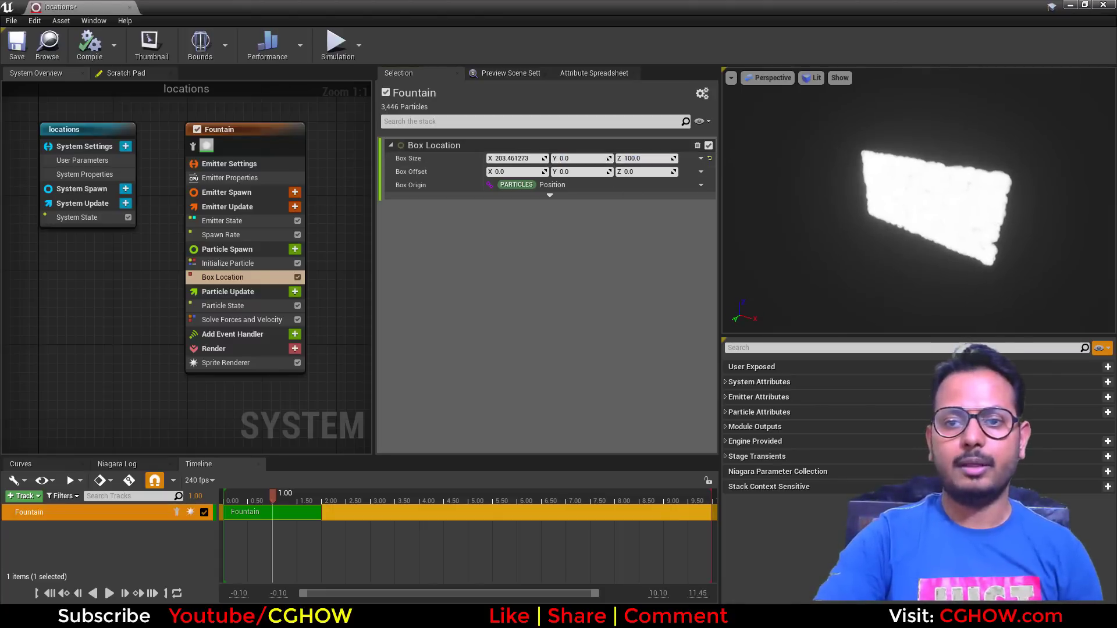
Step: Try a Box Size of 1000 on Y, and set both the Y and X sizes to 100
click(573, 158)
text(1000)
key(Return)
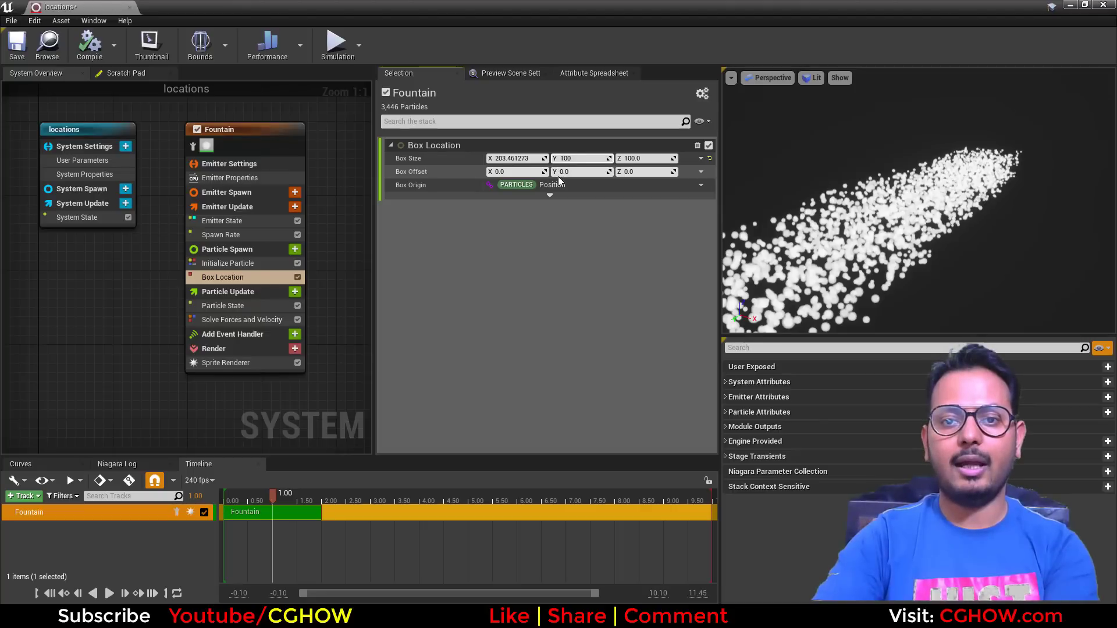
key(Return)
click(521, 157)
text(100)
key(Return)
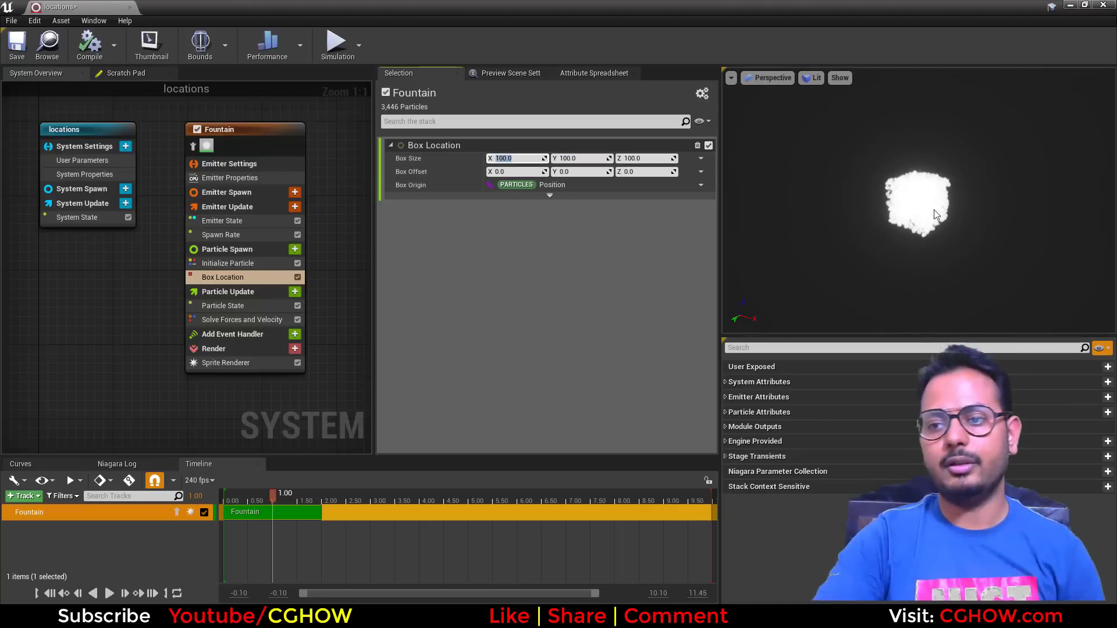
drag(840, 224, 855, 223)
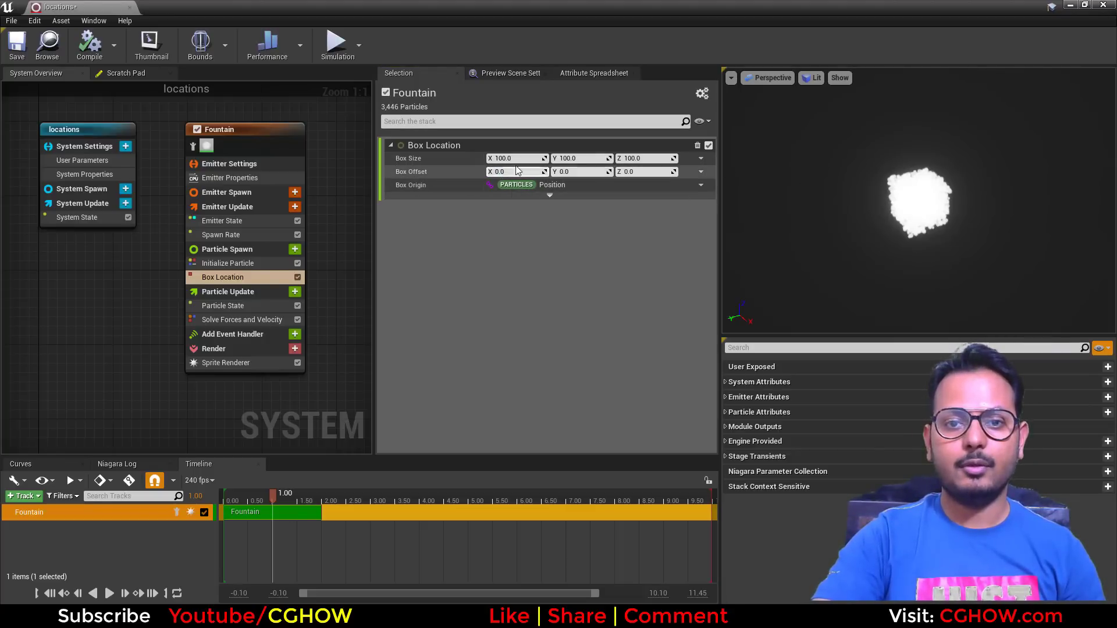
Step: Try a Box Offset of about X -48.2, Y -82.26 and Z -0.38, and reset the offset to its default
mouse_move(514, 172)
mouse_down()
mouse_move(541, 172)
mouse_move(488, 172)
mouse_move(500, 174)
mouse_up()
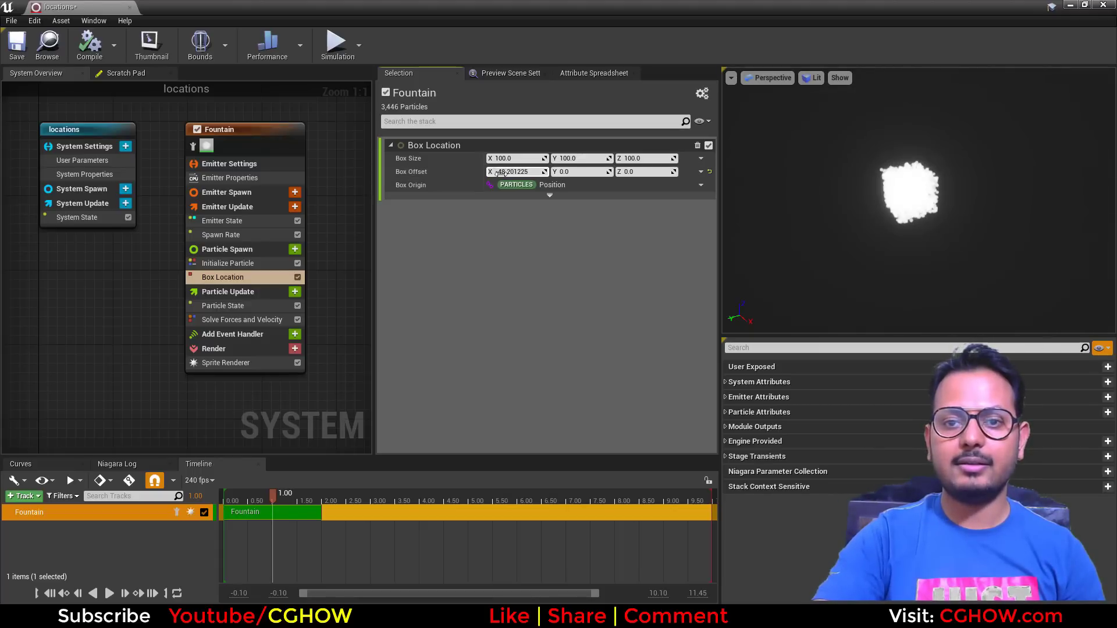
mouse_move(571, 172)
mouse_down()
mouse_move(538, 172)
mouse_move(564, 171)
mouse_up()
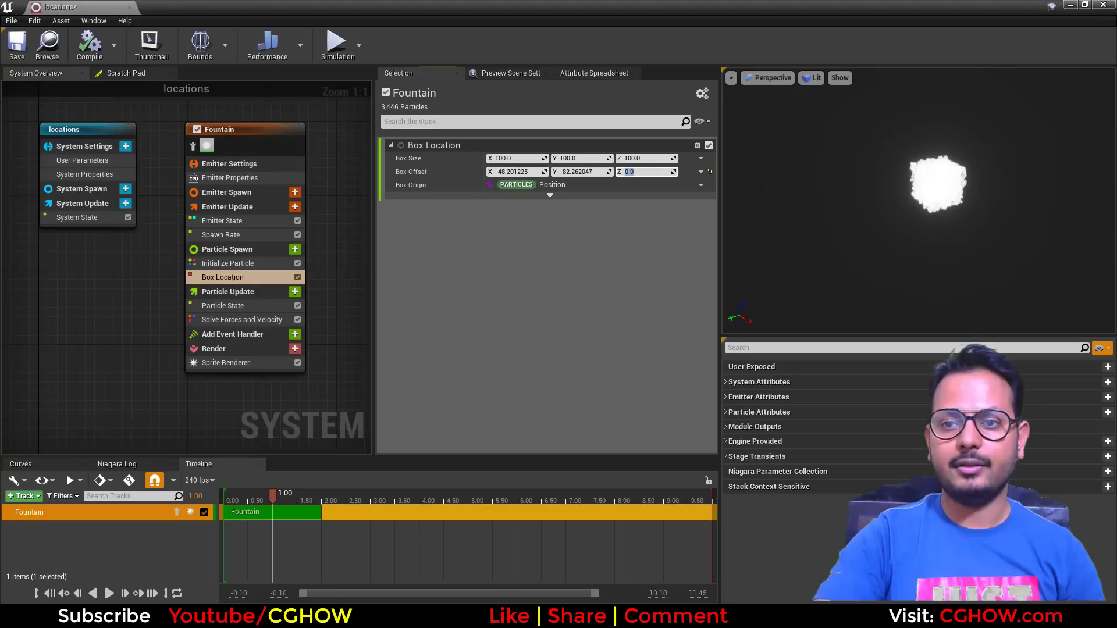
click(637, 185)
mouse_move(634, 171)
mouse_down()
mouse_move(597, 172)
mouse_move(630, 172)
mouse_up()
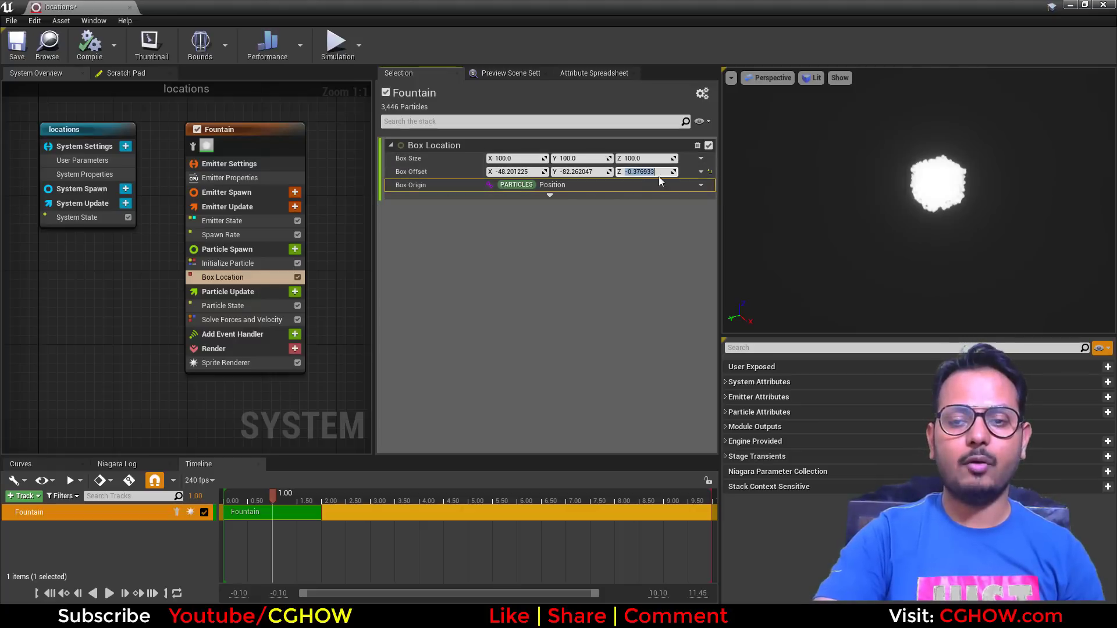
click(710, 172)
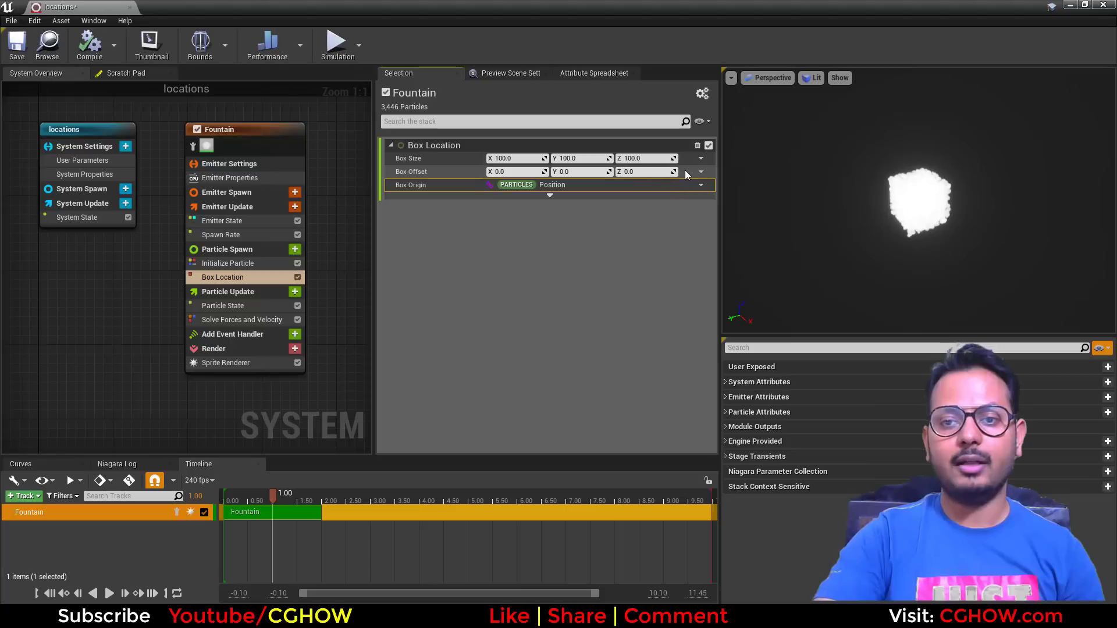
Step: Drive the Box Offset with a Make Vector whose X is linked to Emitter Age, and play the simulation
click(698, 171)
text(bre)
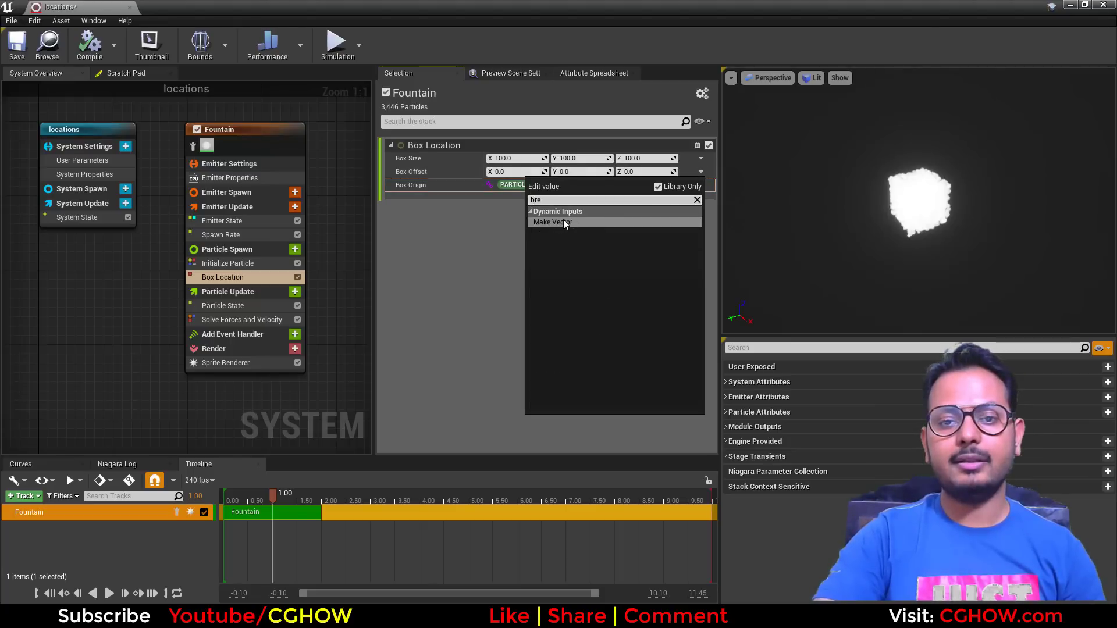
click(563, 221)
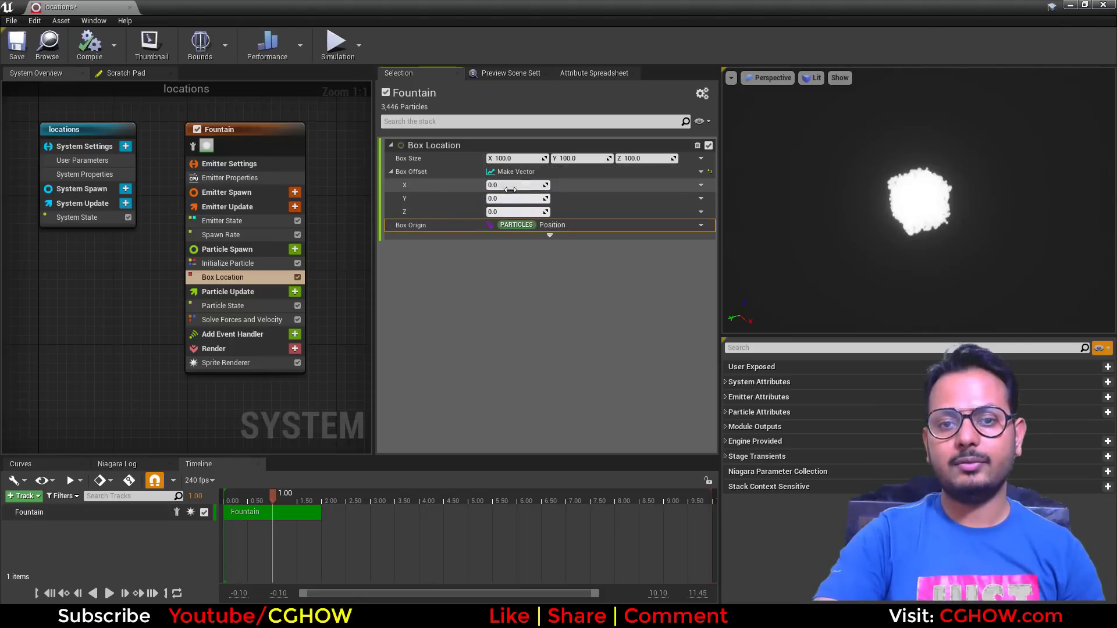
click(701, 185)
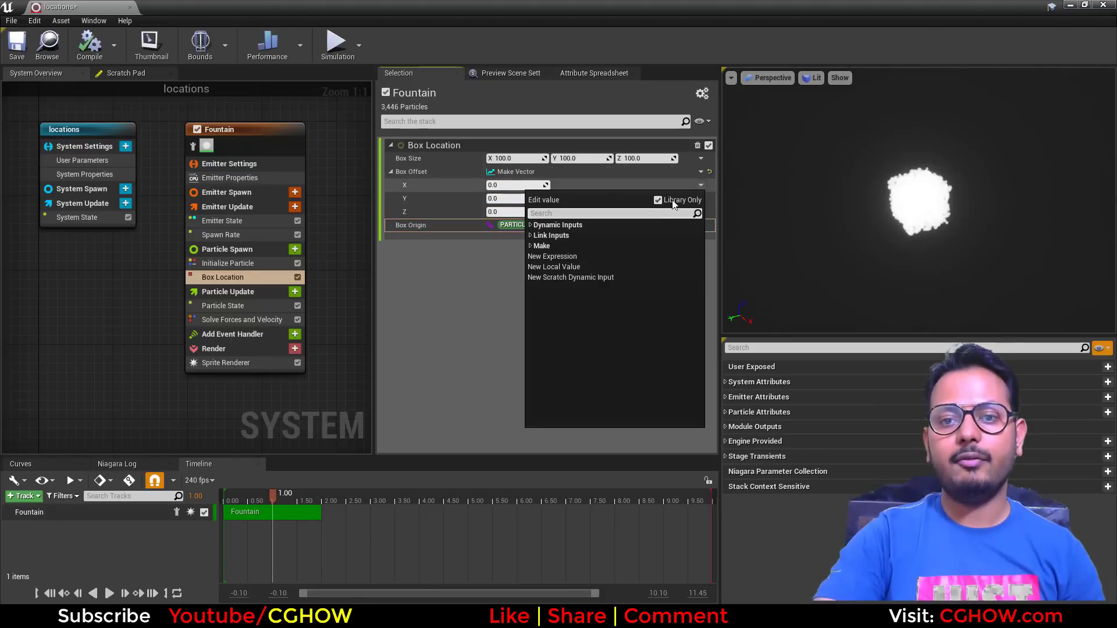
text(age)
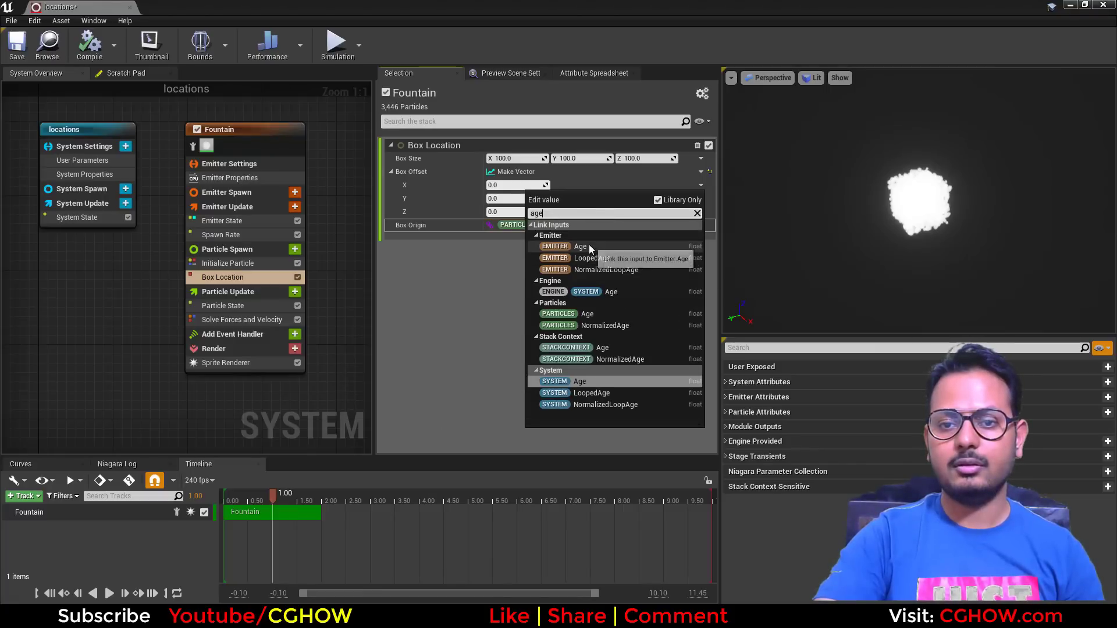
click(589, 244)
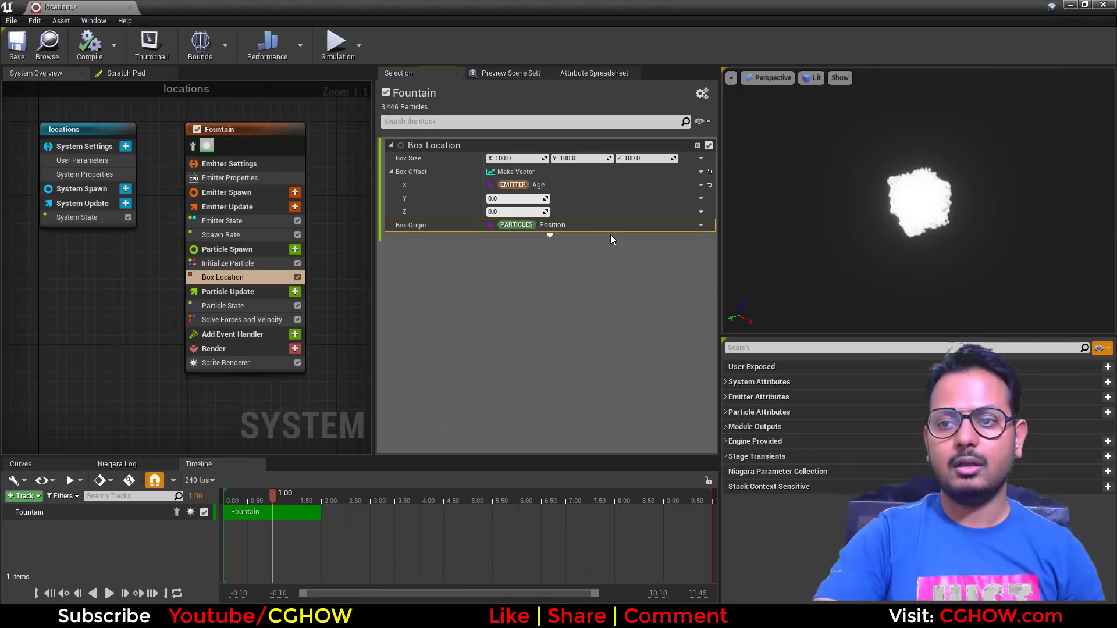
click(108, 593)
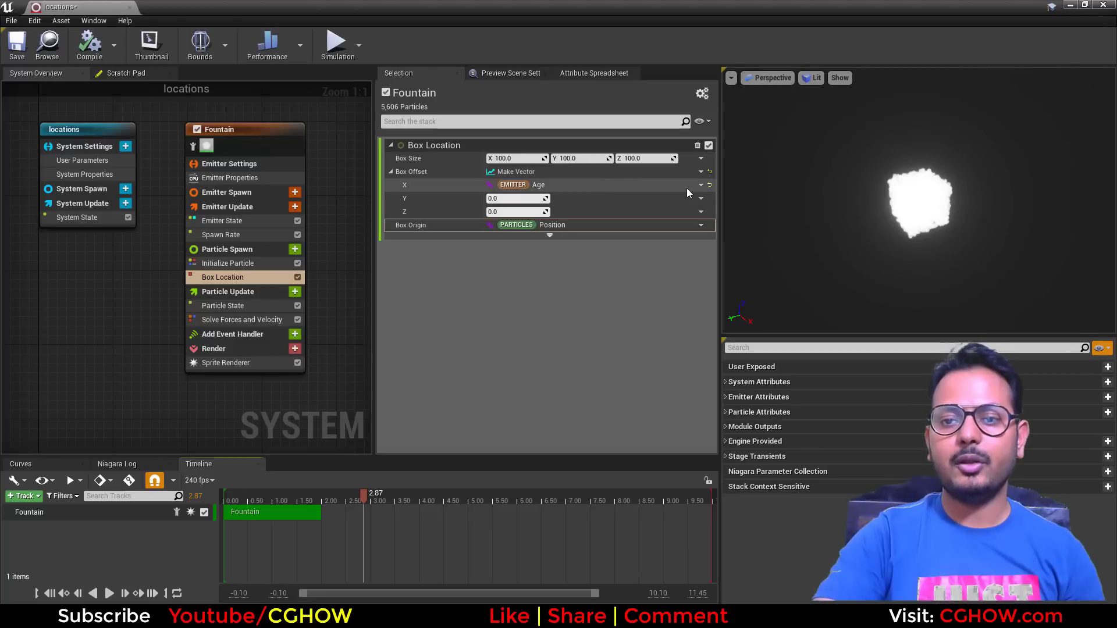
Step: Set the Box Offset's X to a Multiply Float of Emitter Age and 100, and replay the simulation
right_click(562, 184)
click(587, 252)
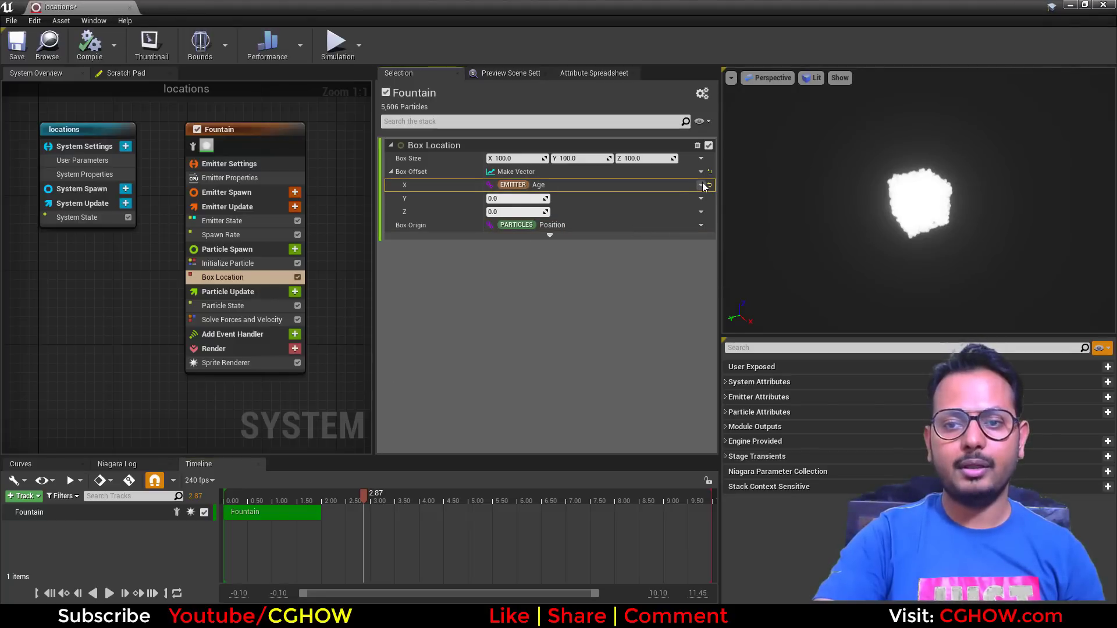
click(703, 184)
text(mul)
click(557, 250)
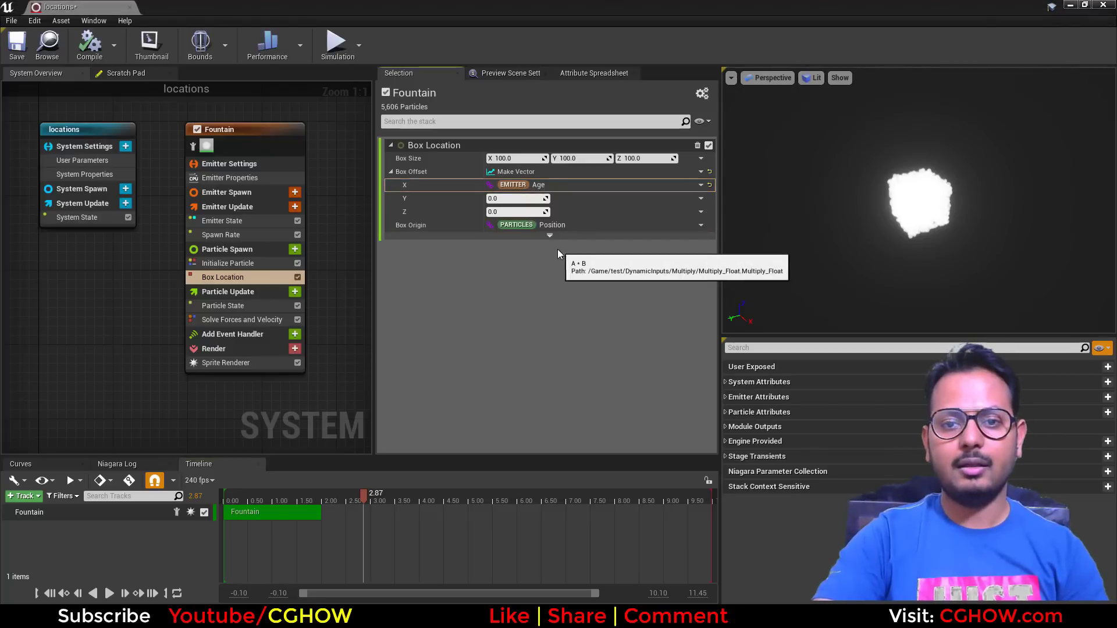
right_click(564, 196)
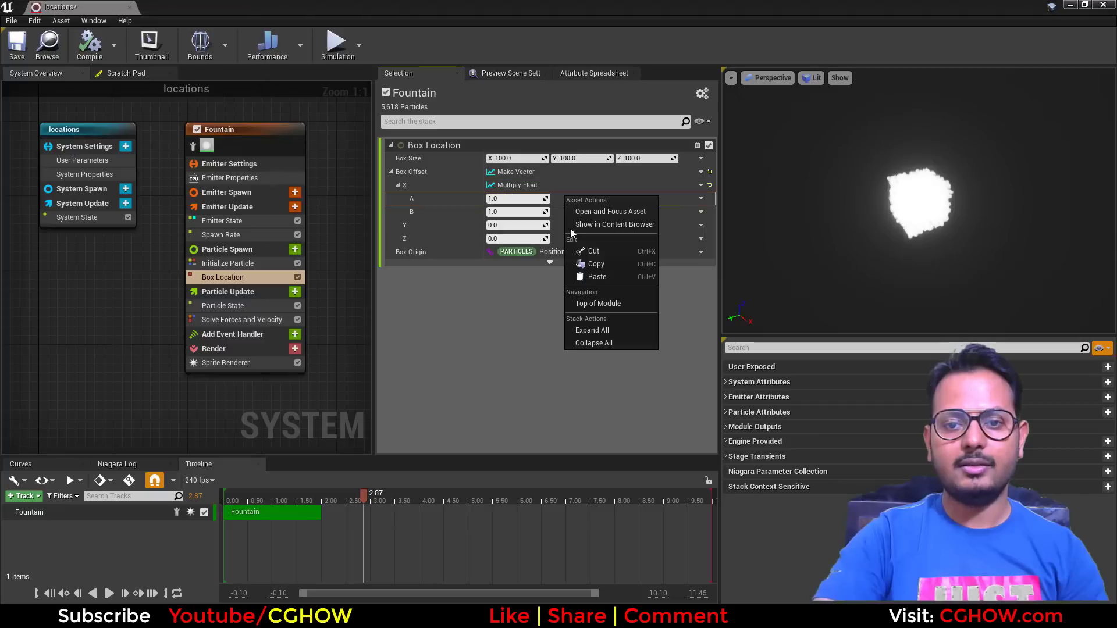
click(597, 277)
click(514, 212)
text(10)
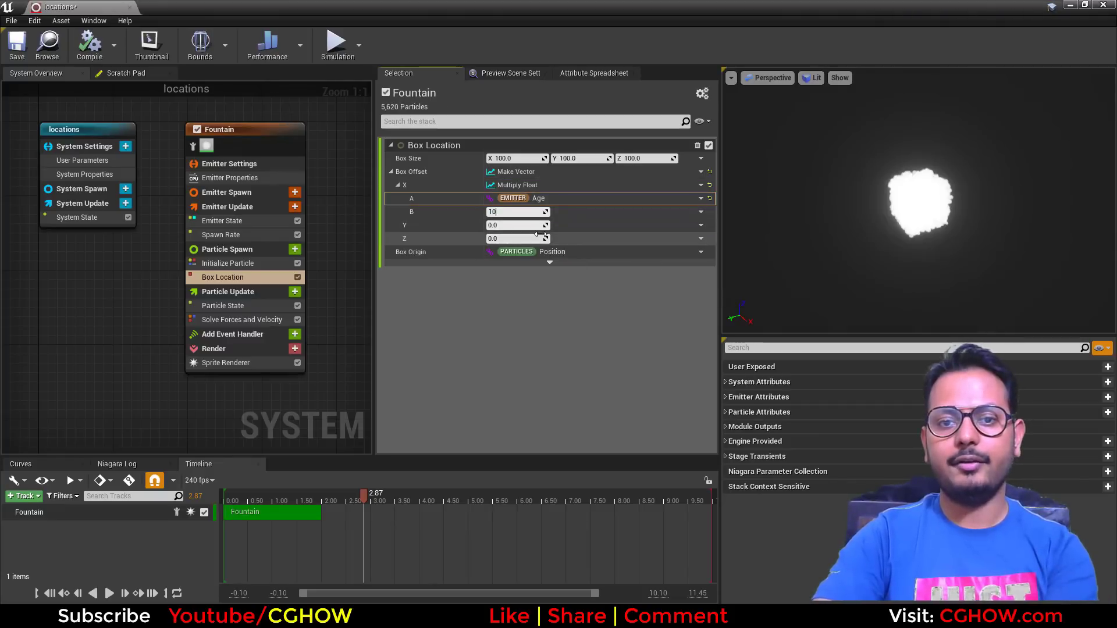
text(0)
key(Return)
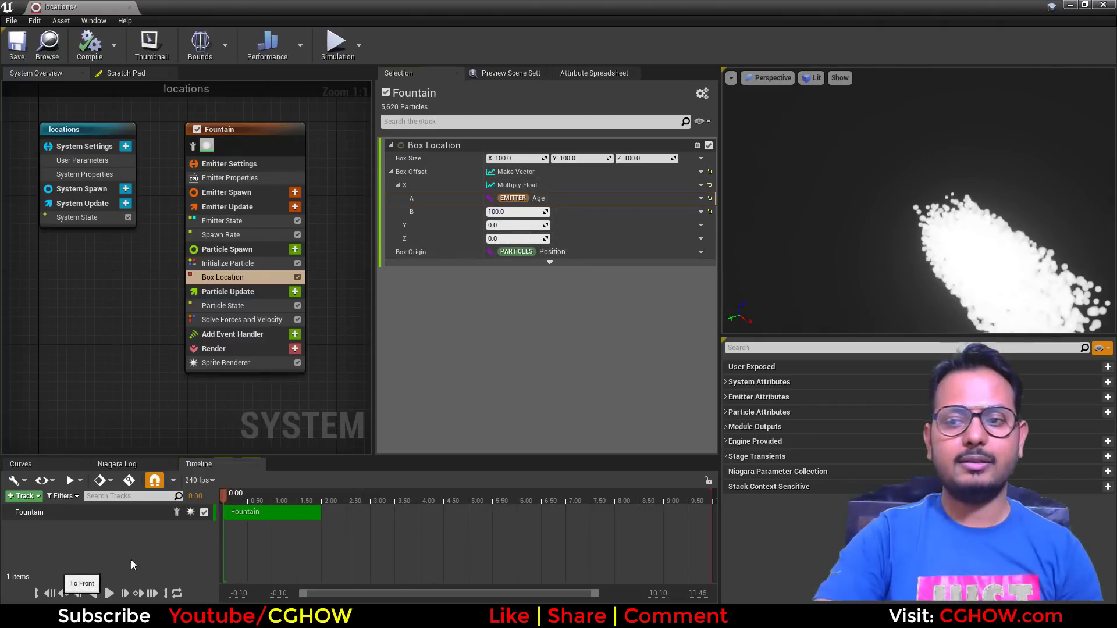
click(109, 594)
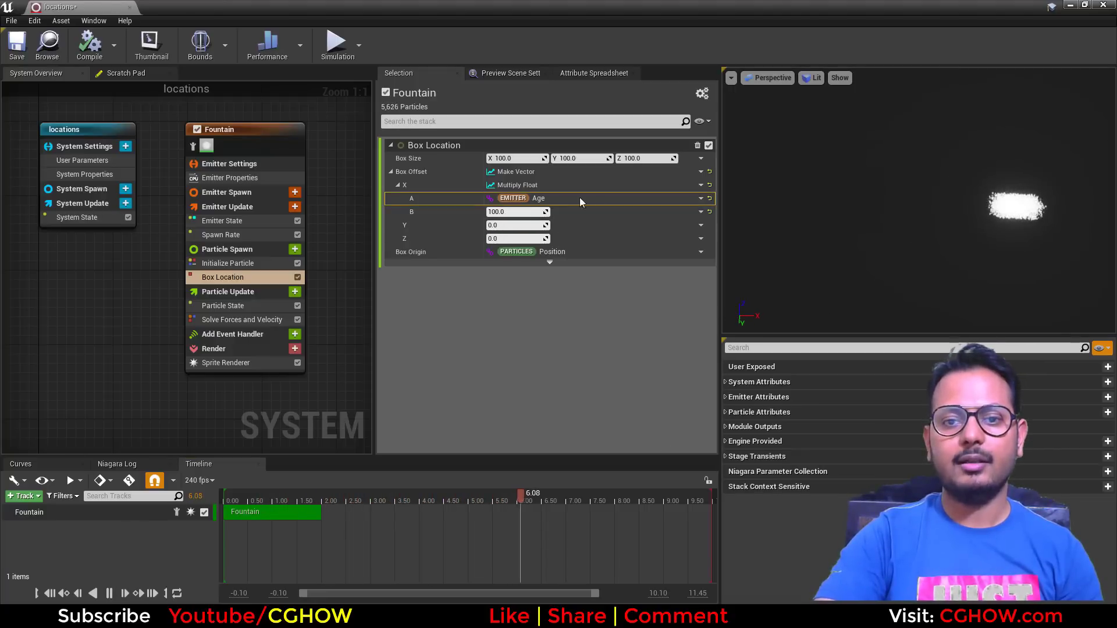
Step: Cut the Multiply Float from the offset's X, paste it into Z, and reset Z to its default
right_click(530, 183)
click(586, 259)
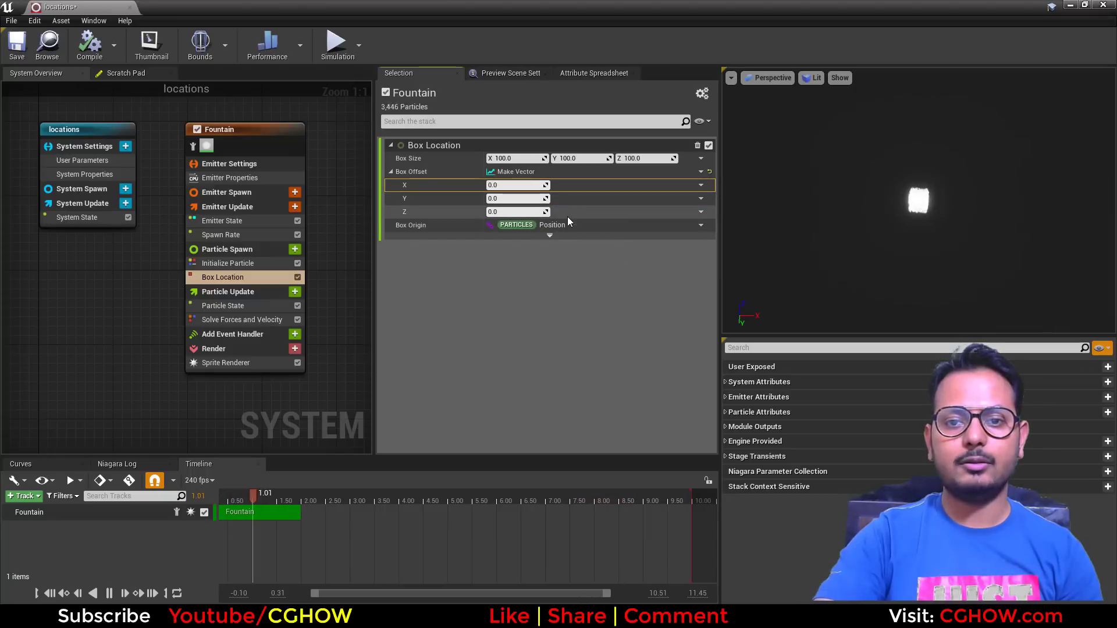
right_click(562, 213)
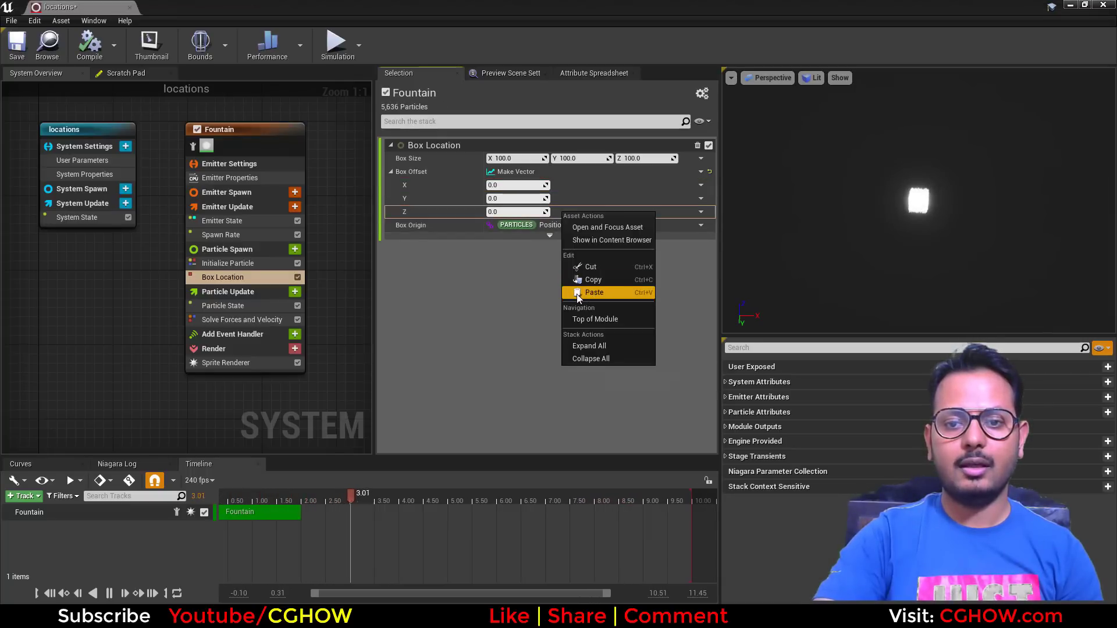
click(594, 292)
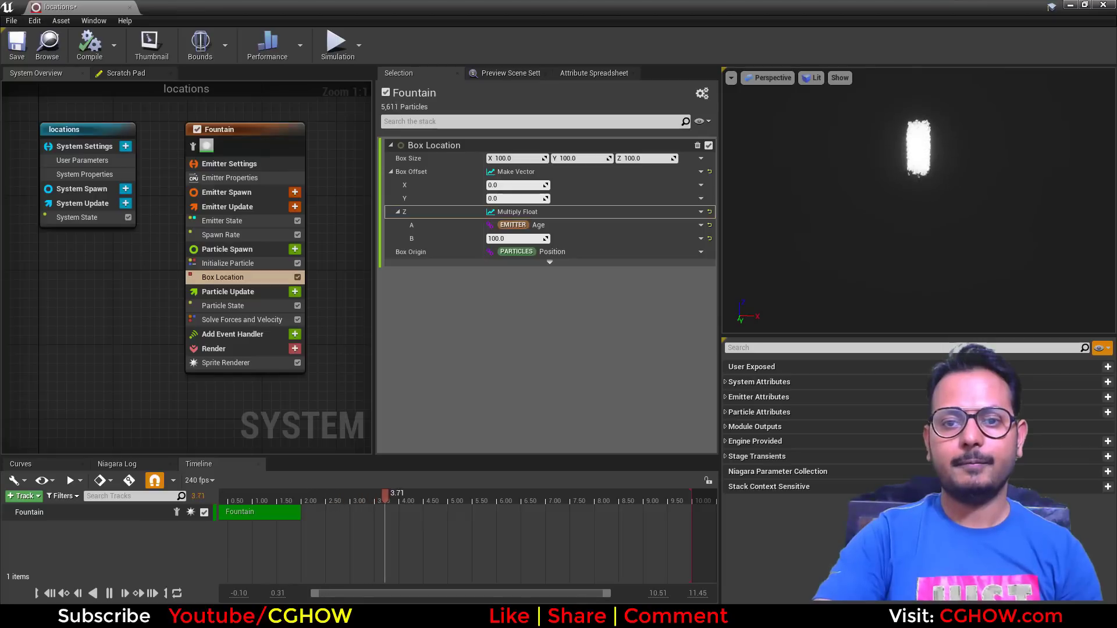
click(709, 213)
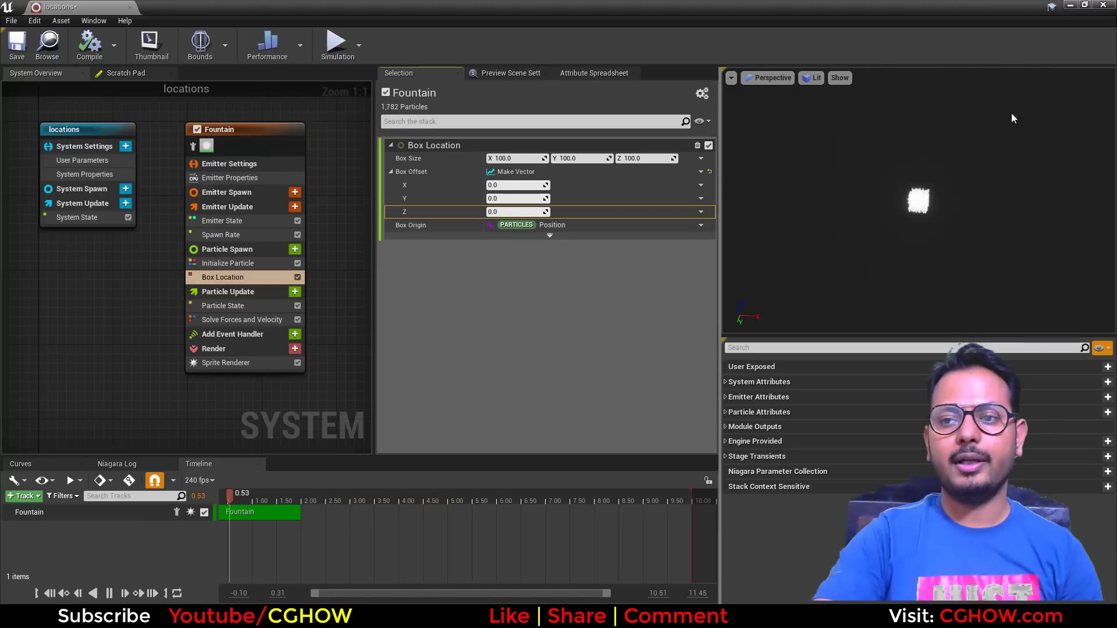
Step: Drive the Box Offset's X with a Sine input and its Y with a Cosine input
click(701, 185)
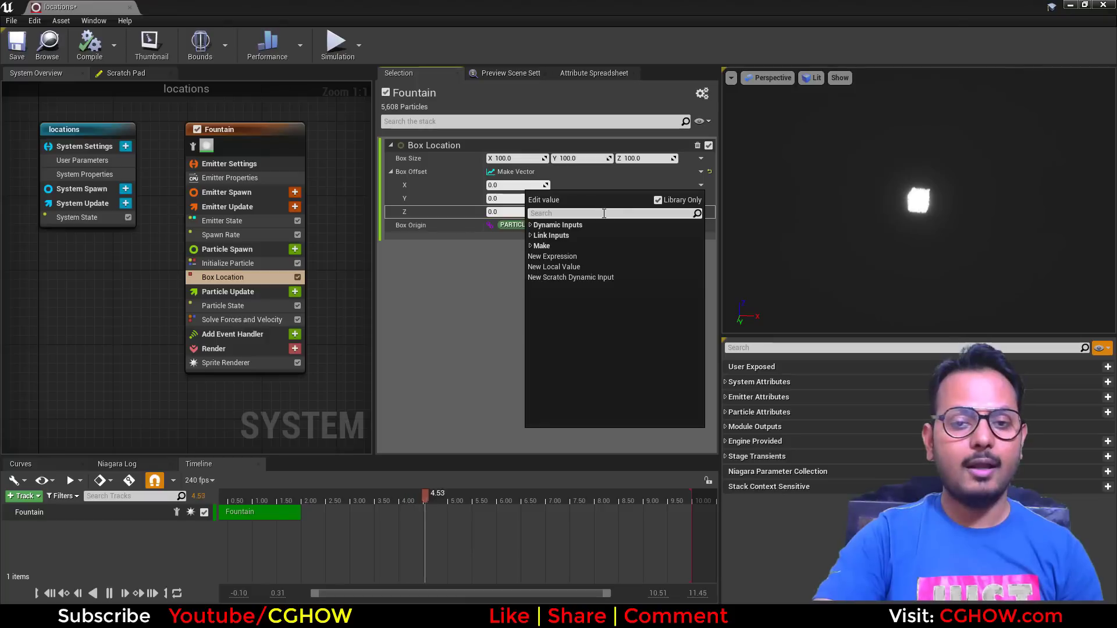
text(sin)
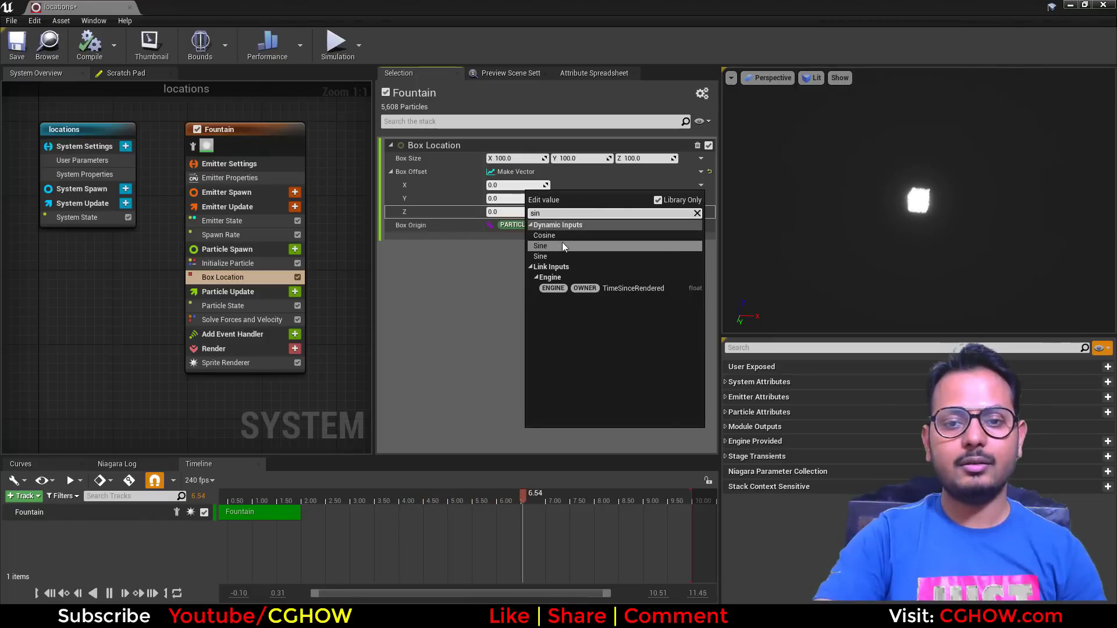
click(560, 246)
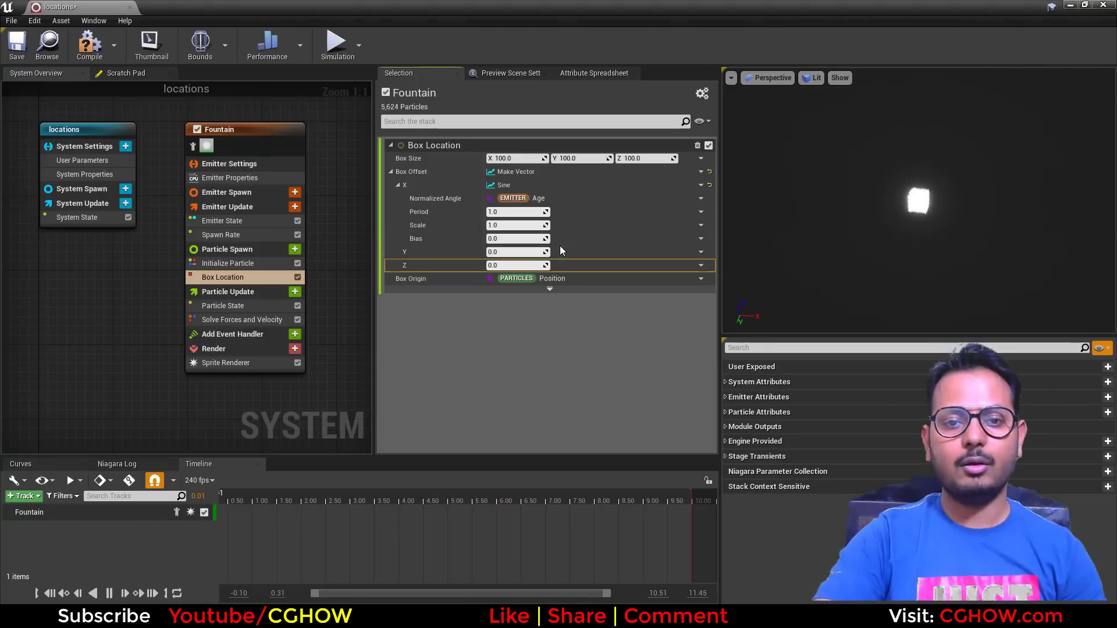
click(701, 252)
text(cos)
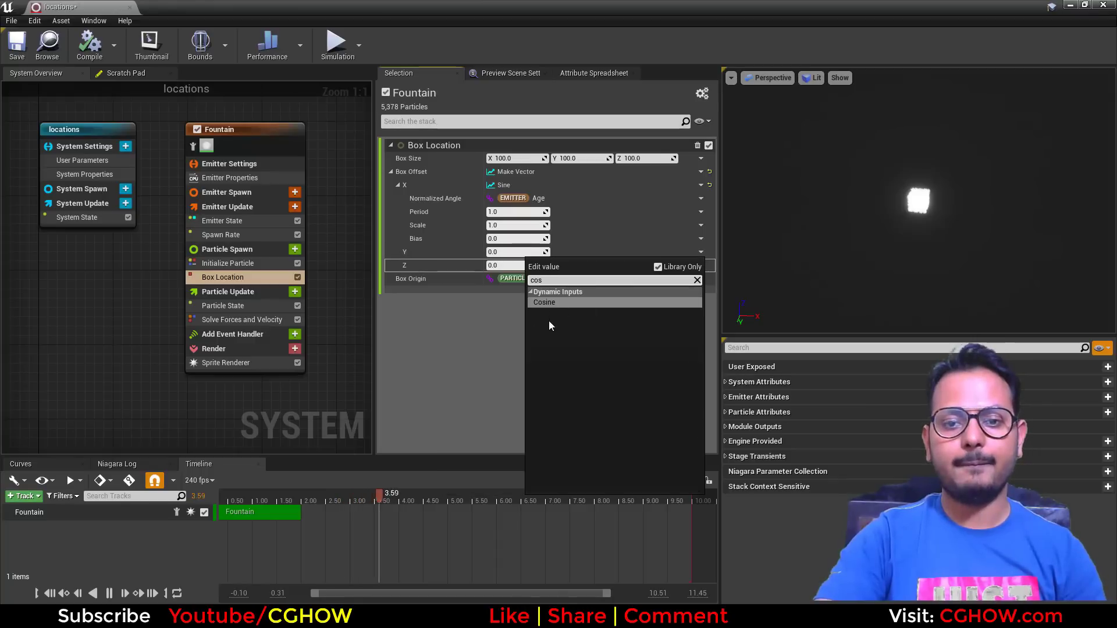
click(544, 302)
Step: Set the Scale of both the Sine and the Cosine inputs to 100
click(515, 225)
text(100)
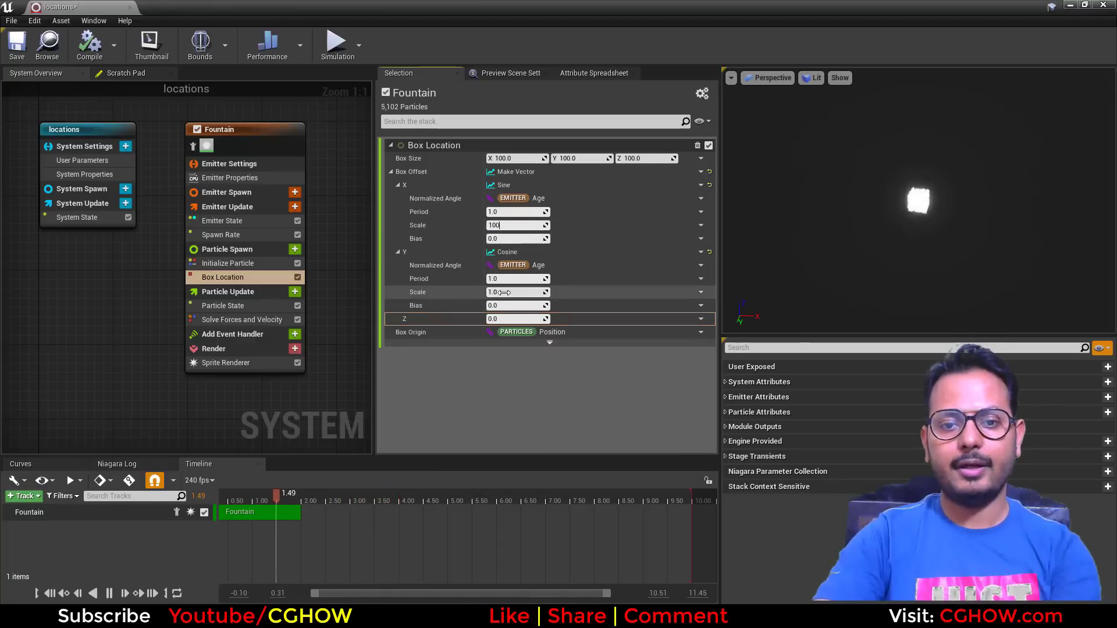
click(518, 297)
text(100)
key(Return)
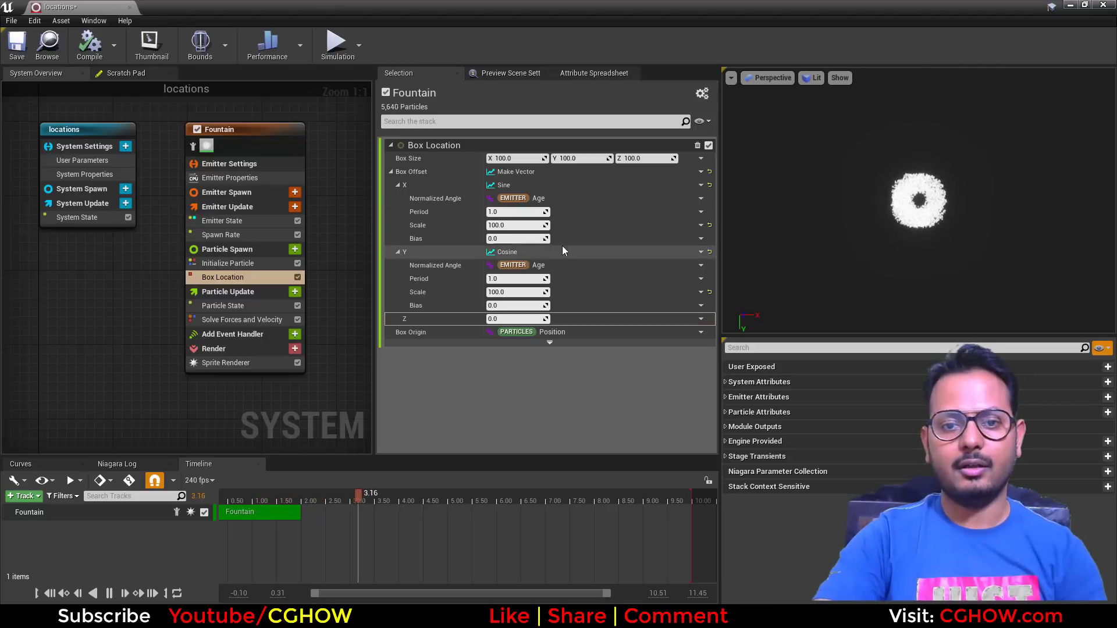
Step: Try a Scale of 500 on both the Sine and Cosine inputs, and reset the Box Offset to its default
click(515, 226)
text(500)
click(509, 292)
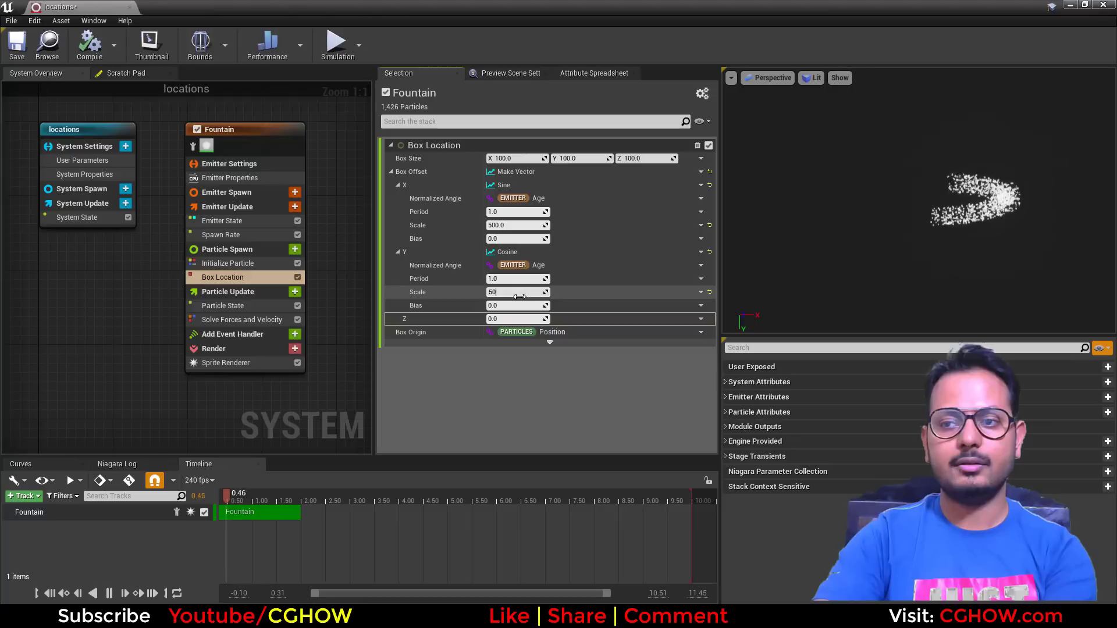
text(500)
key(Return)
drag(875, 260, 876, 180)
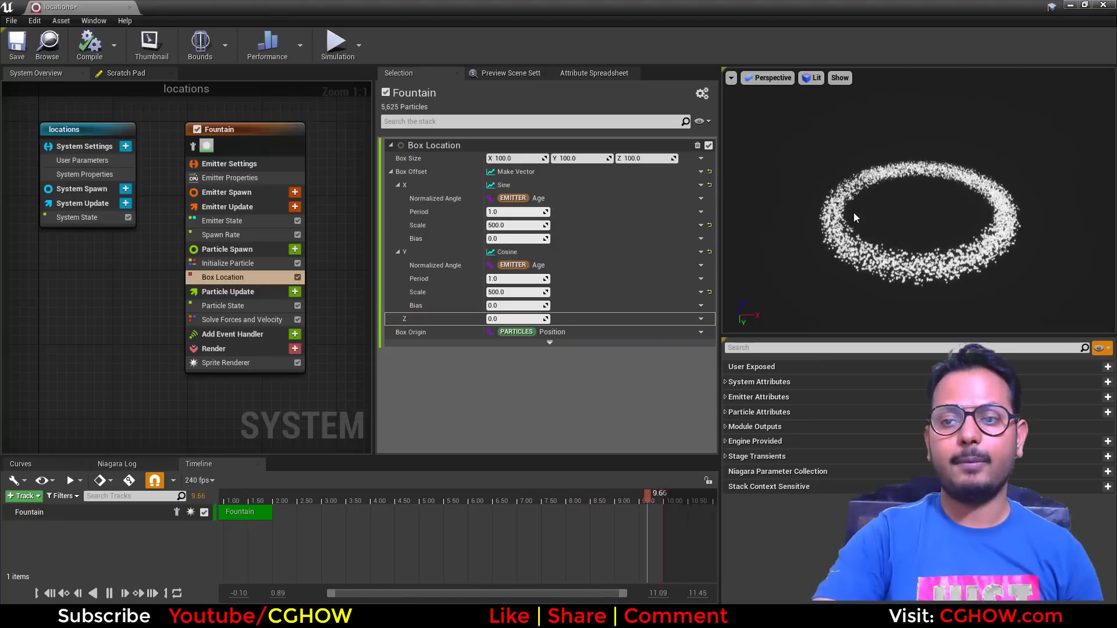
click(708, 172)
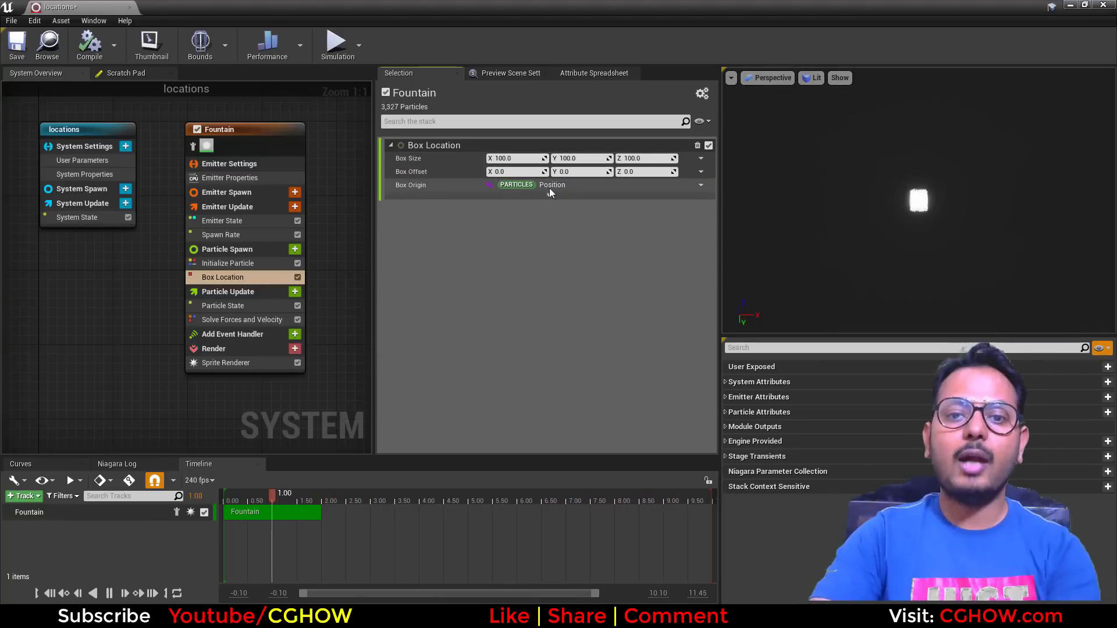
Step: Reveal the Box Location's advanced options, set its Coordinate Space to World, and save the system
mouse_move(407, 189)
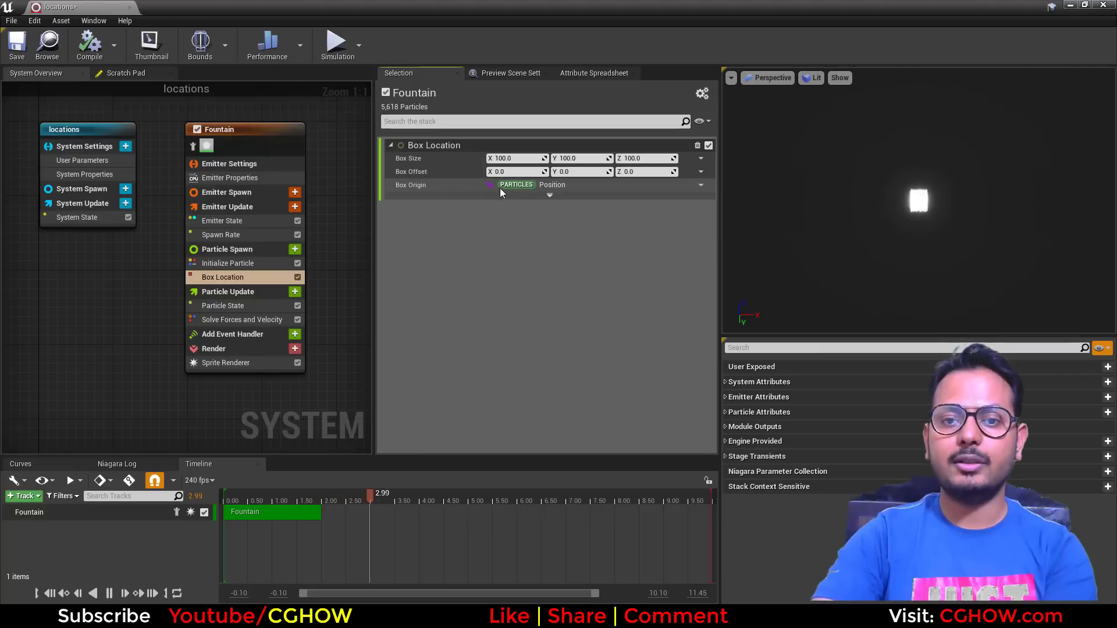
click(551, 195)
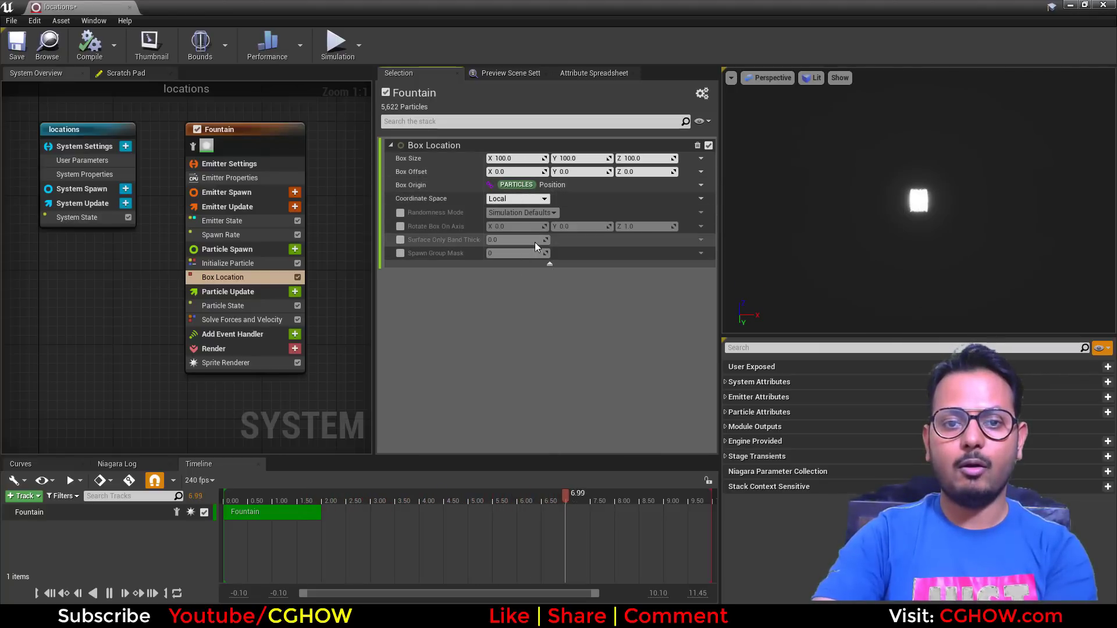
mouse_move(462, 201)
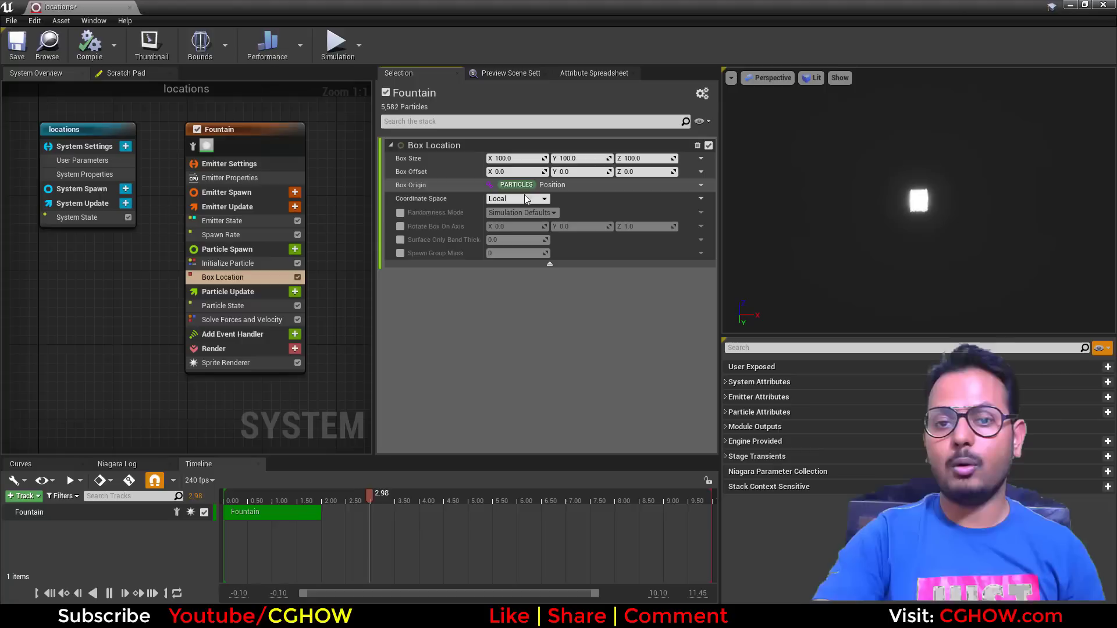
click(512, 200)
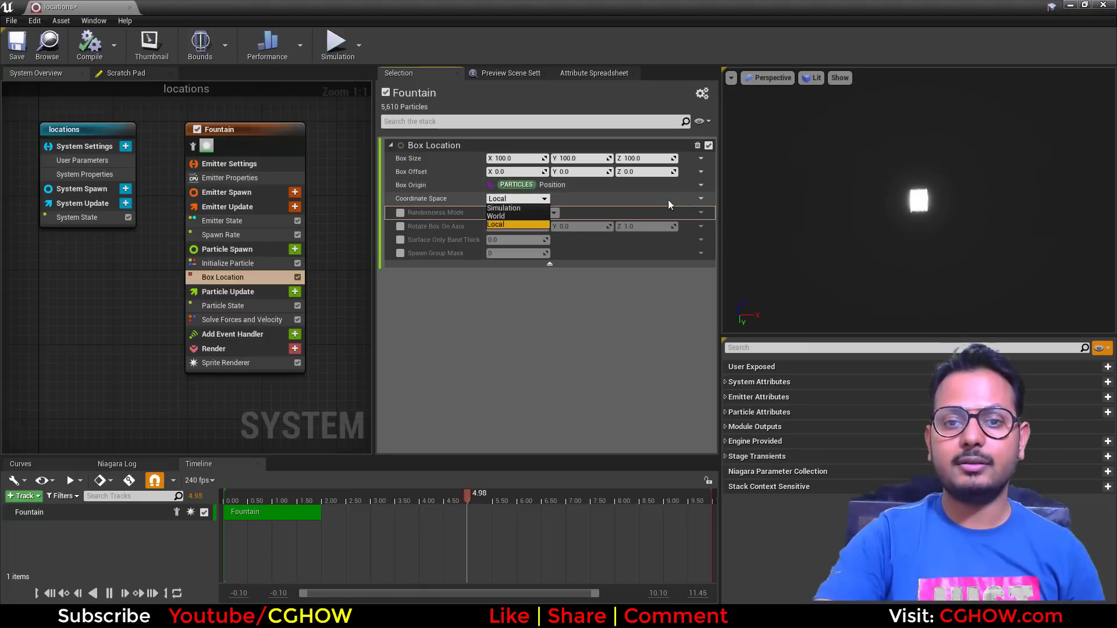
click(503, 215)
click(17, 46)
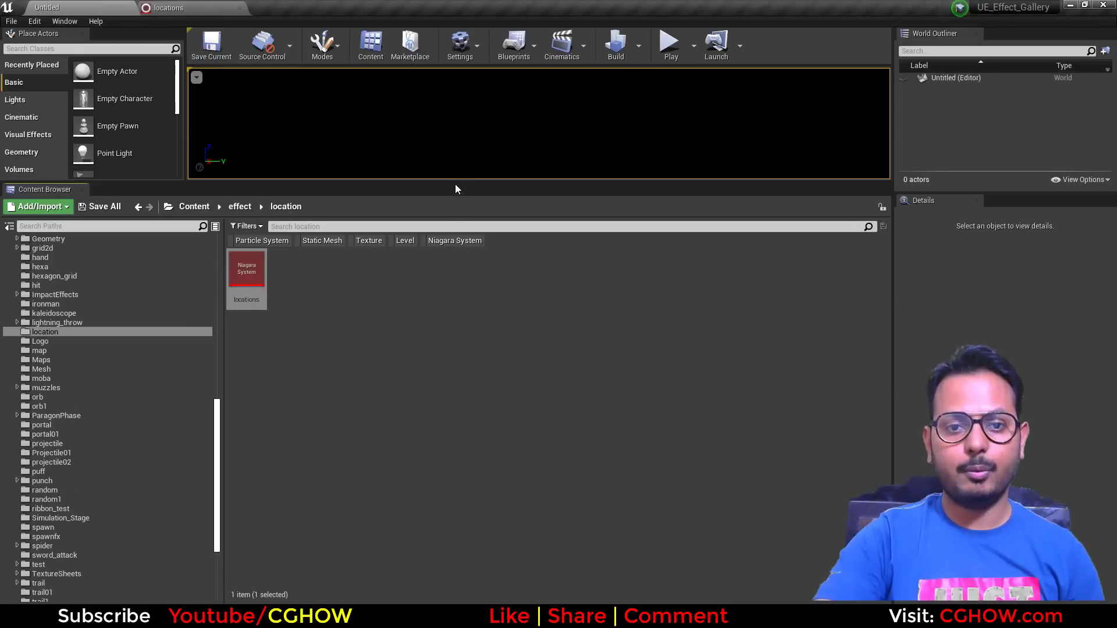
Step: Enlarge the level viewport, and enable Local Space in the Fountain's Emitter Properties
drag(452, 182, 449, 408)
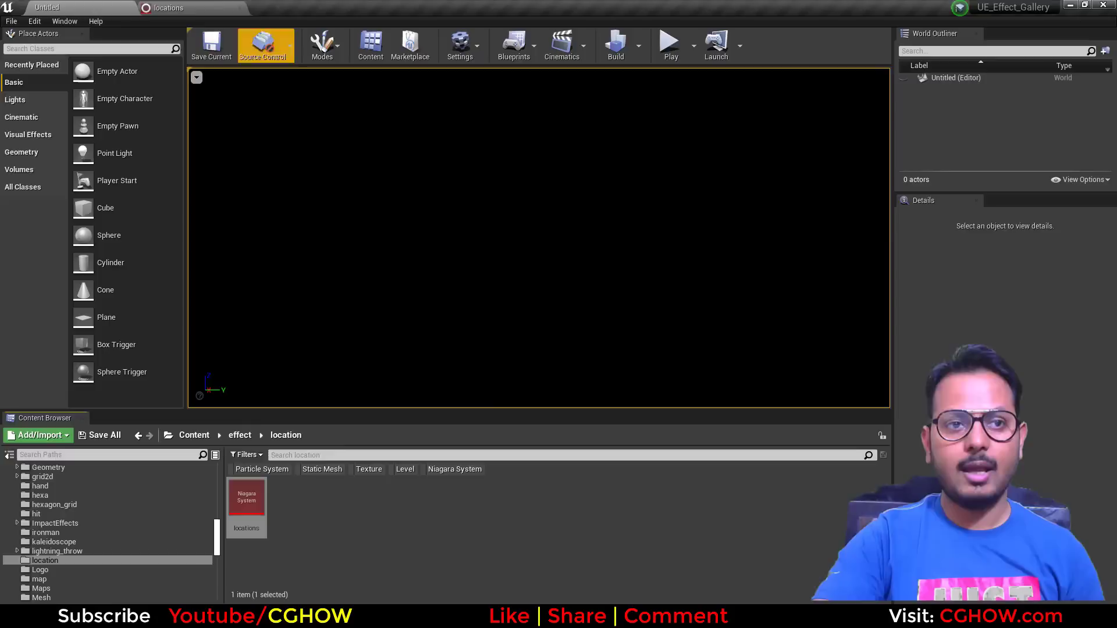
click(224, 8)
click(220, 179)
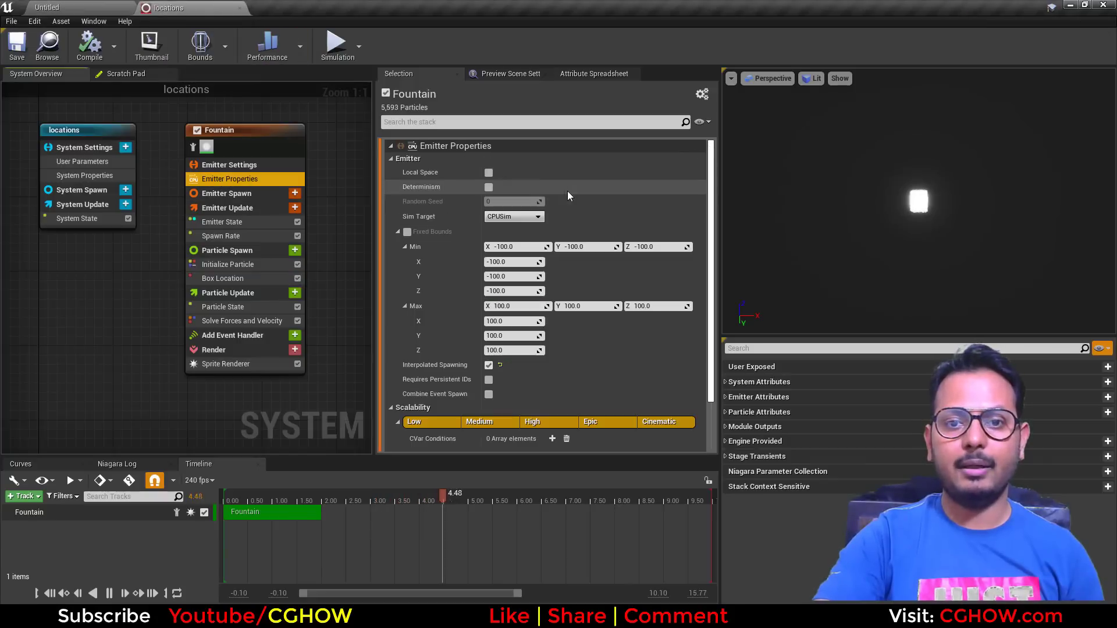
click(488, 173)
Step: Place the locations Niagara system in the level, and select it with the scale tool active
click(20, 4)
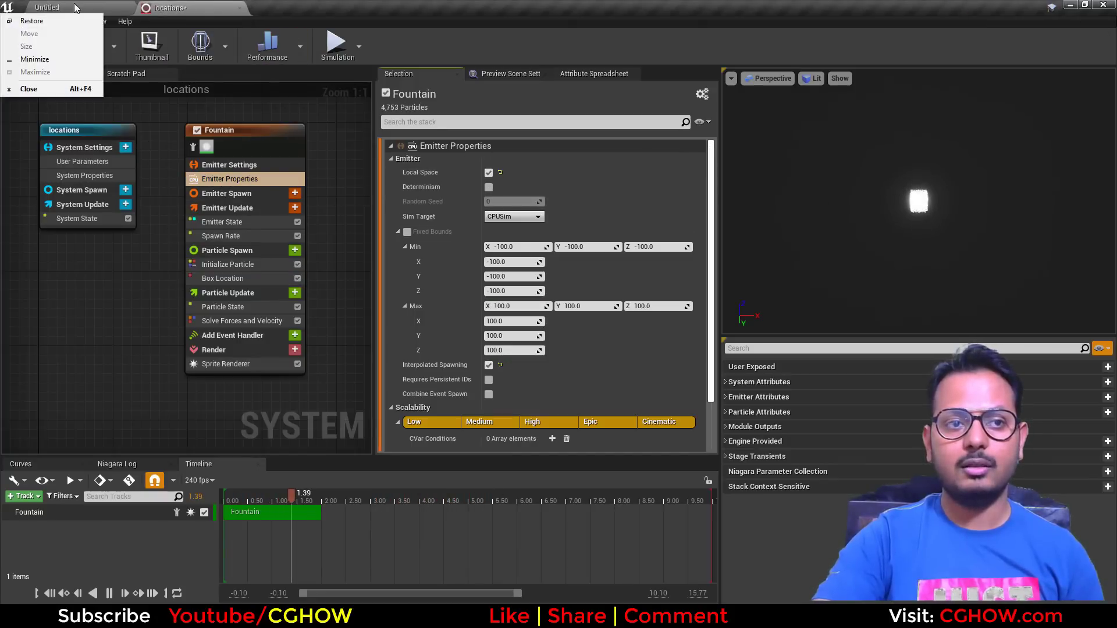
click(76, 8)
drag(243, 505, 482, 293)
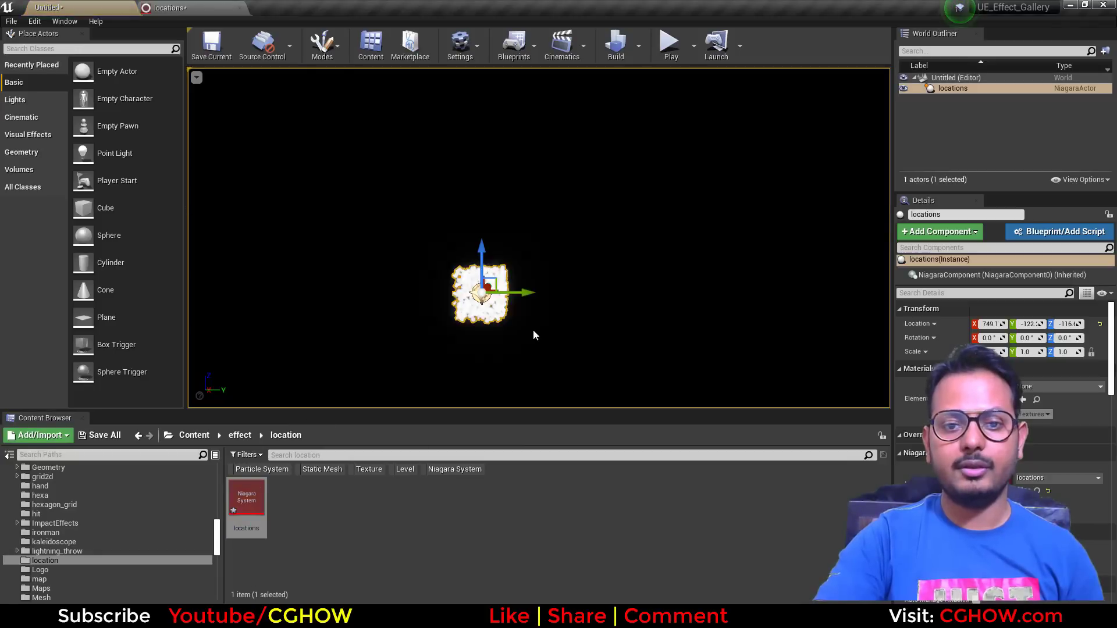
click(543, 274)
click(483, 293)
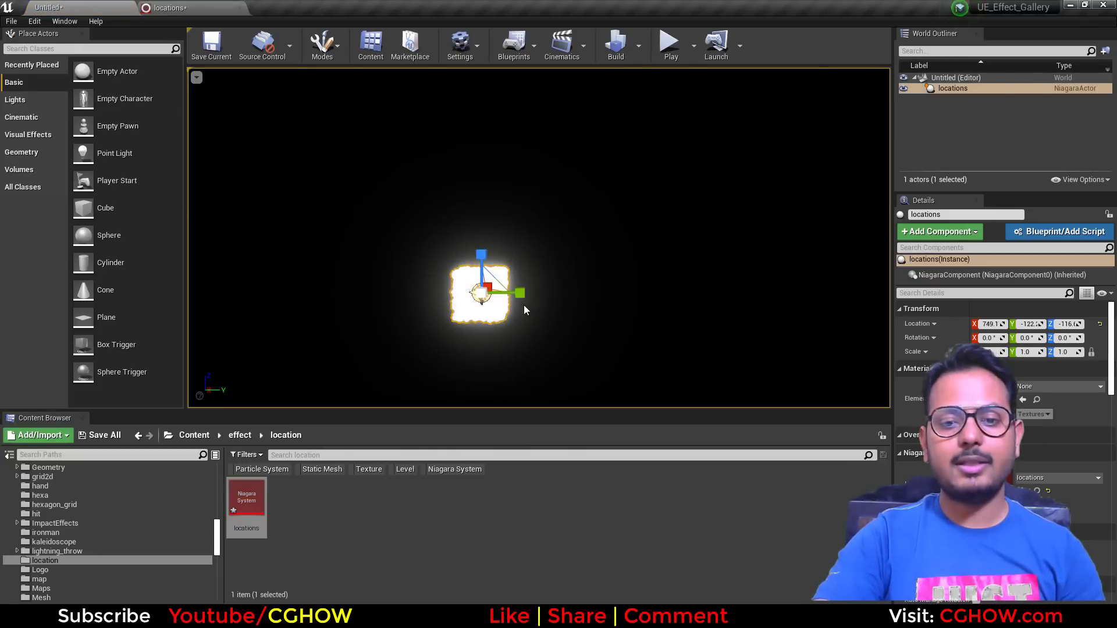
Step: Stretch the placed locations system to a Y scale of about 9, and set its Y scale to 10
drag(519, 293, 655, 272)
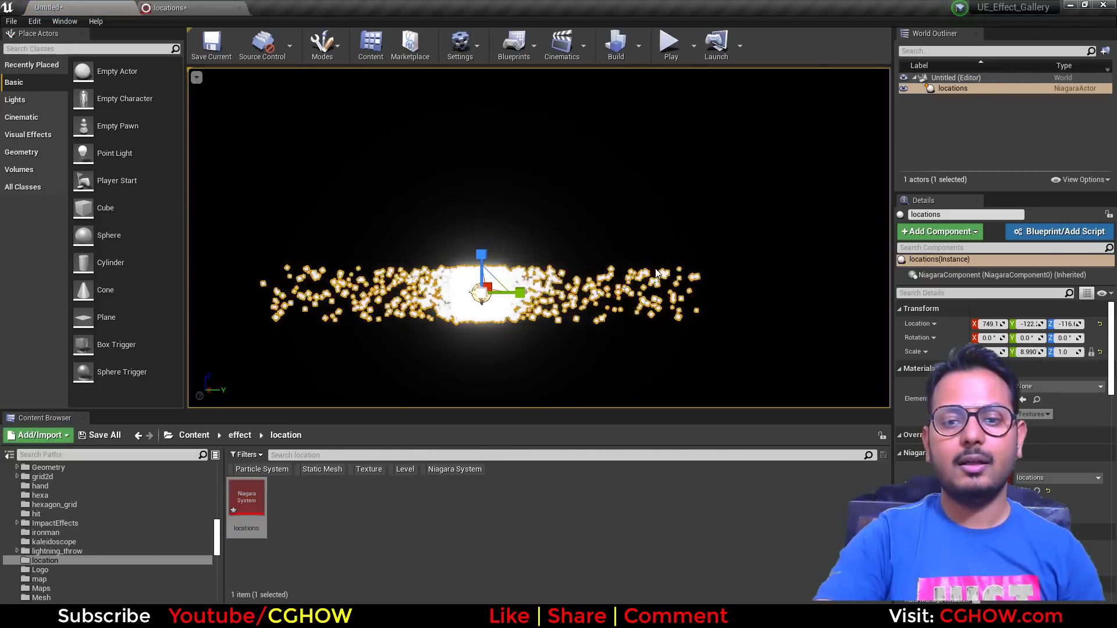
alt+drag(513, 322, 489, 332)
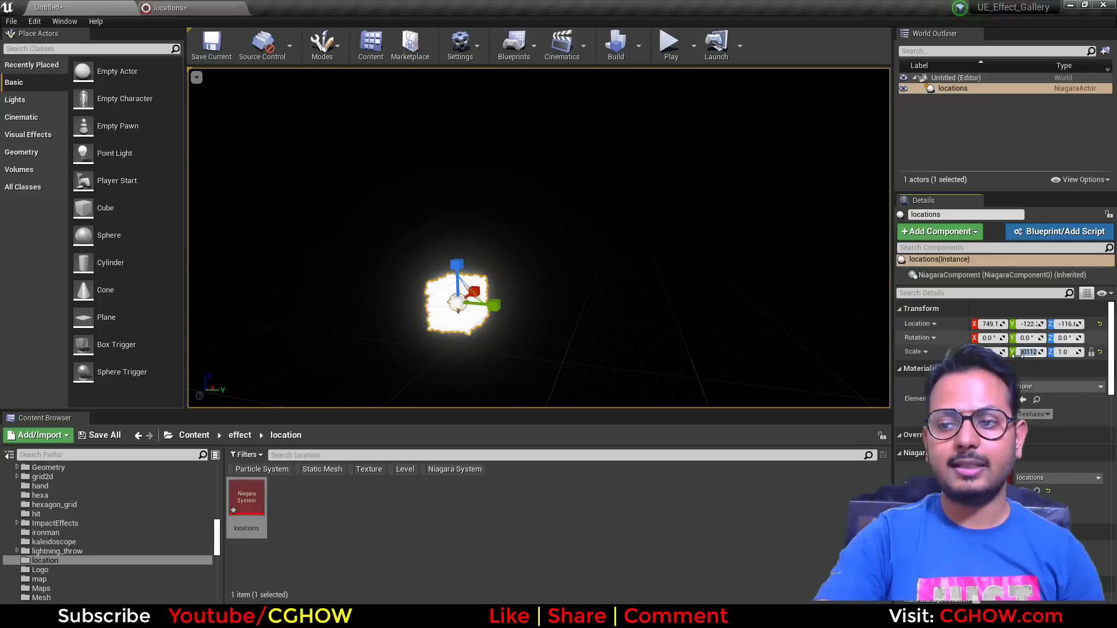
text(10)
key(Return)
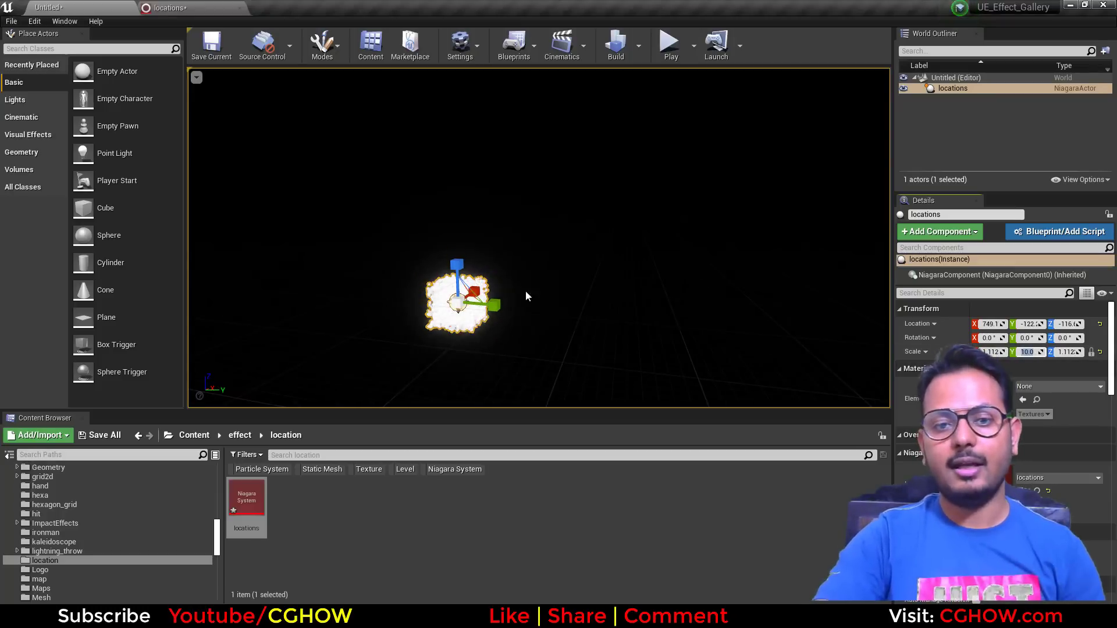
Step: In the locations system, set the Box Location's Coordinate Space to Local
click(167, 7)
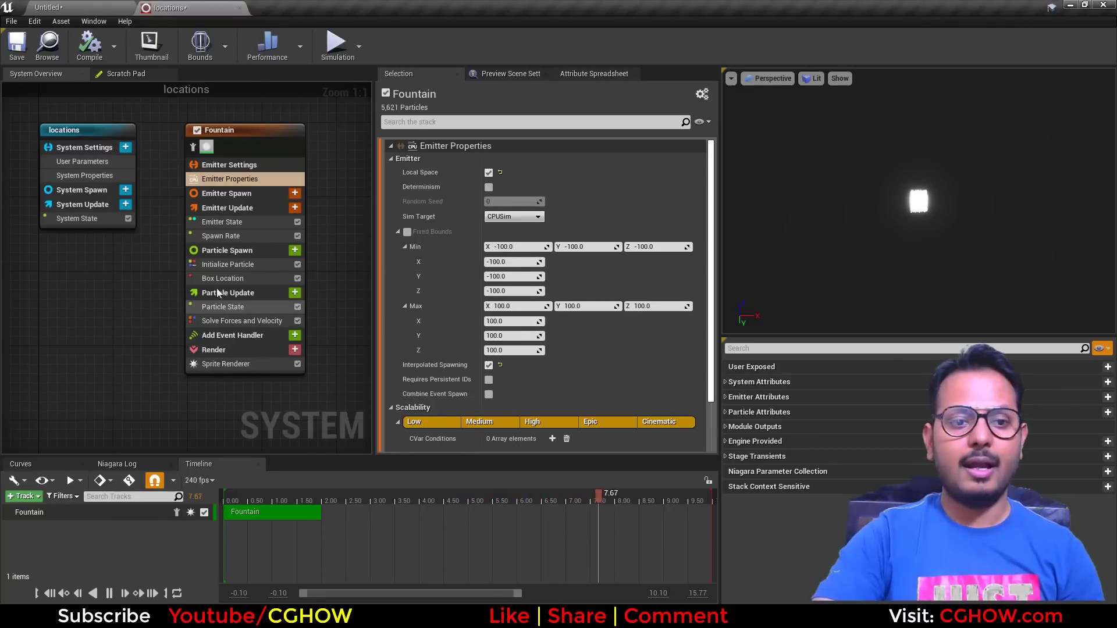
click(250, 279)
click(513, 204)
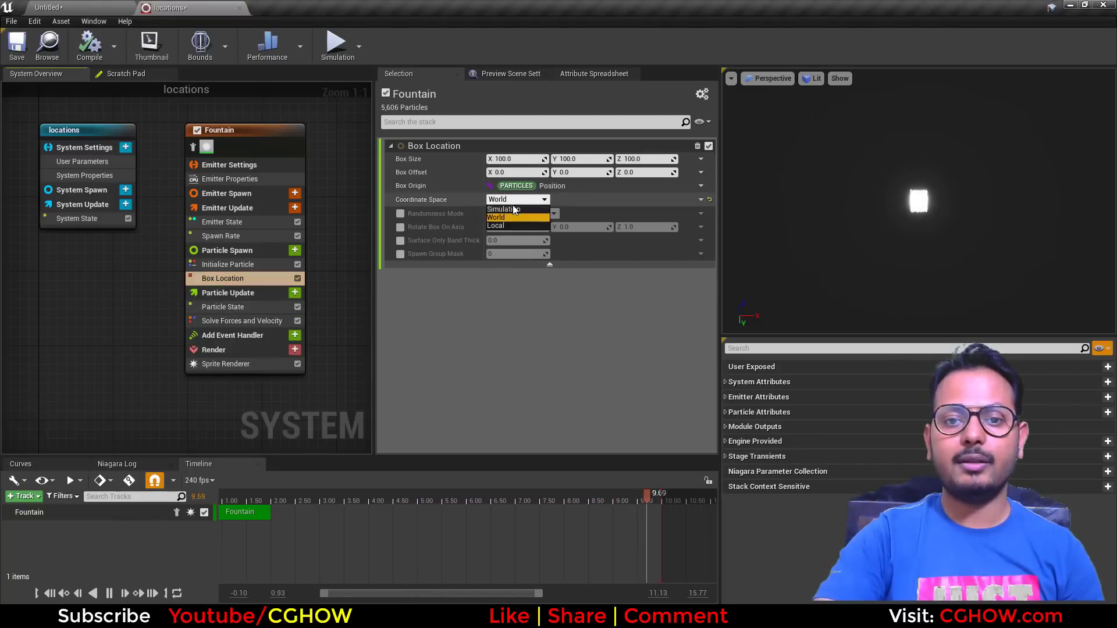
click(504, 225)
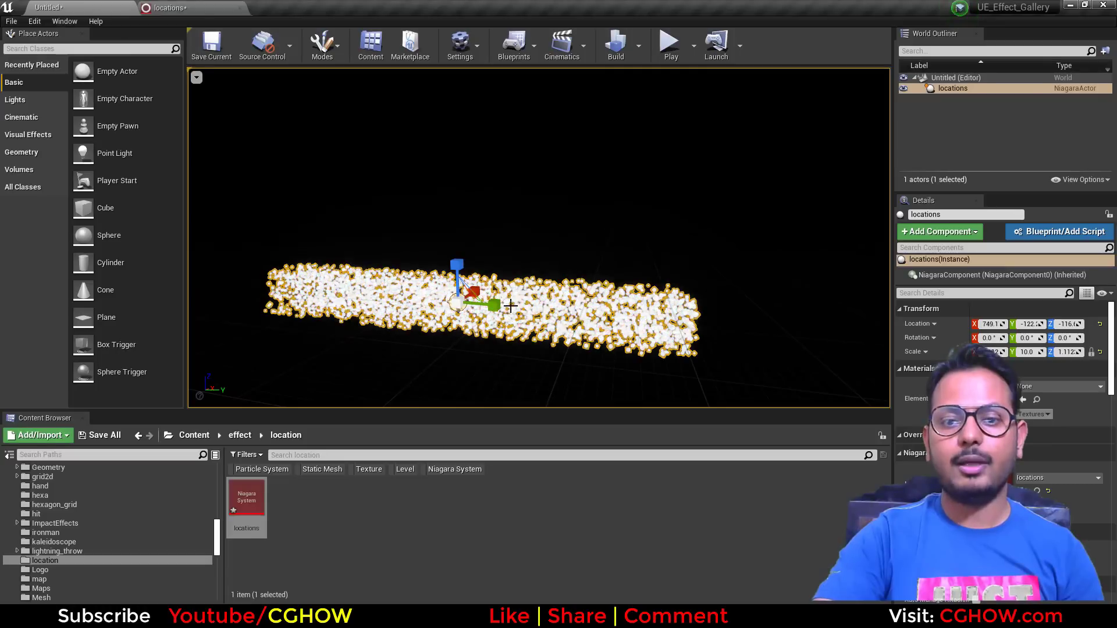
Step: Try stretching the placed system to a Z scale of about 8.9, reset its scale to default, and return to the Niagara system
drag(457, 265, 456, 110)
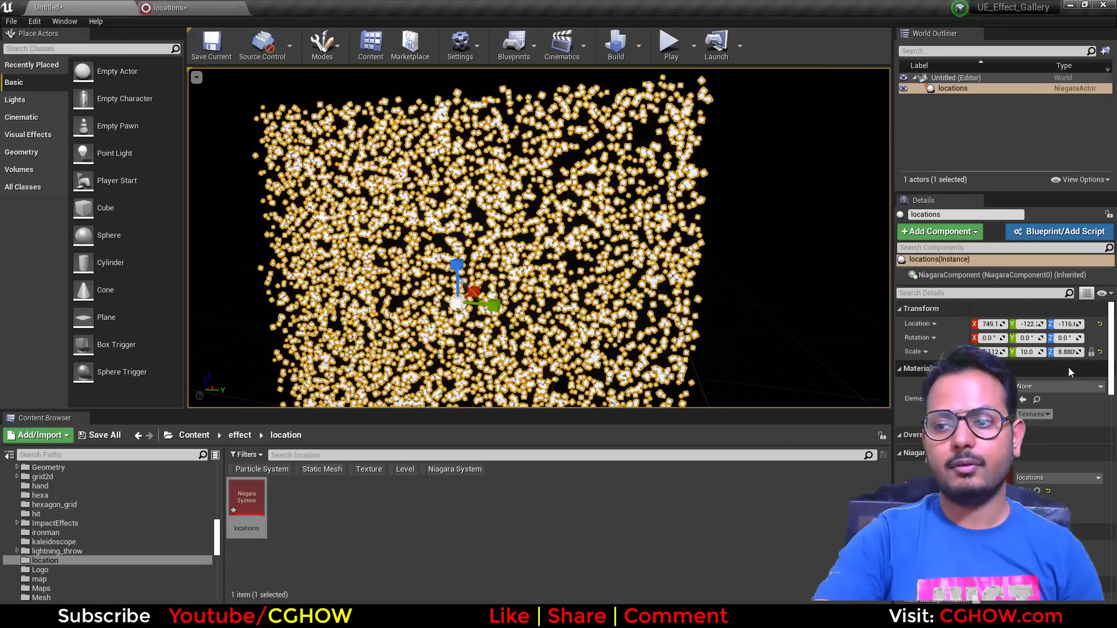
click(1100, 353)
click(233, 6)
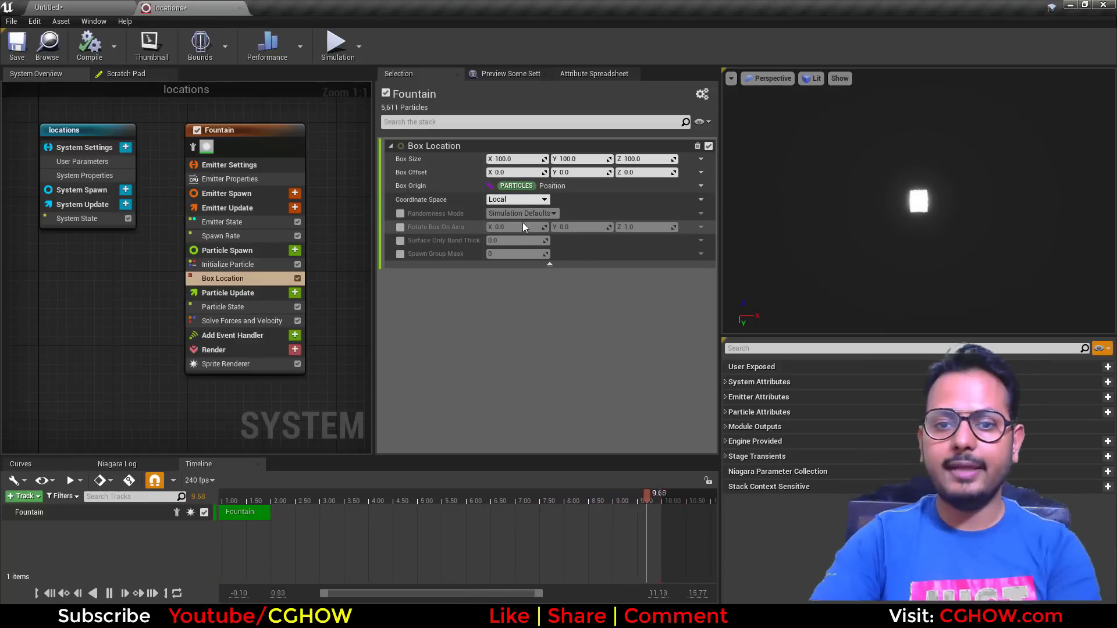
Step: Enable the Box Location's Randomness Mode override and inspect the particle box up close in the preview
click(400, 213)
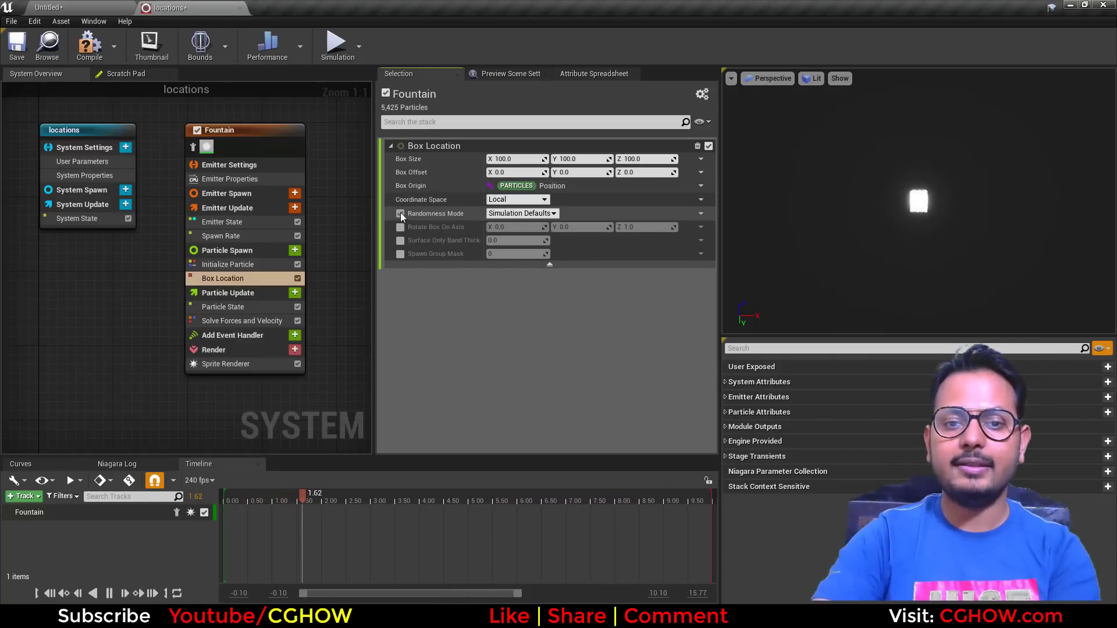
scroll(917, 211, up, 8)
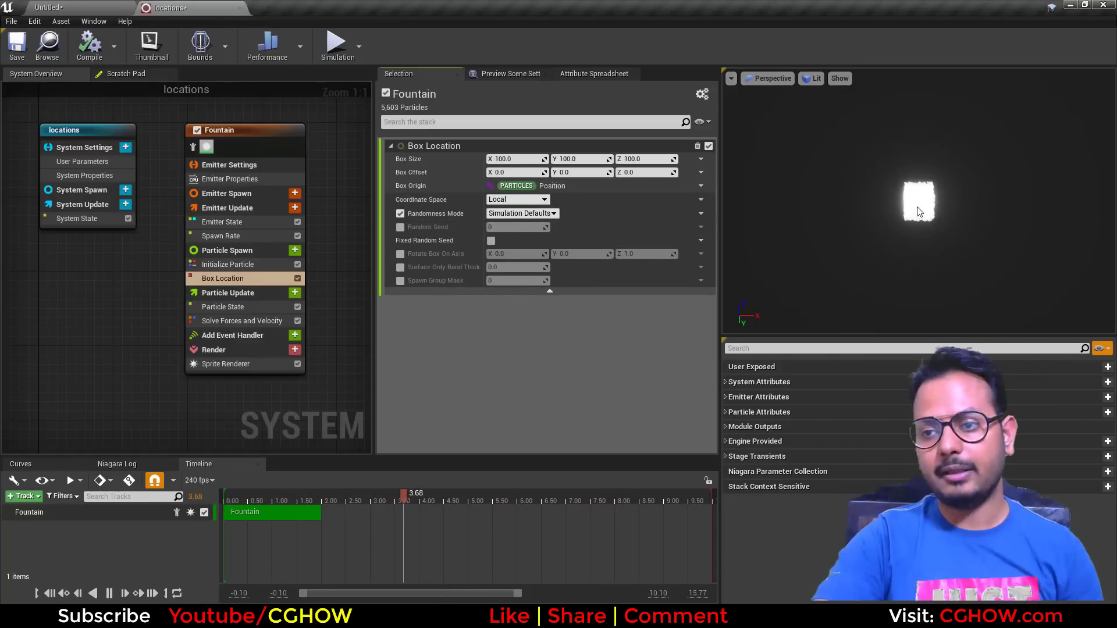
drag(920, 226, 744, 203)
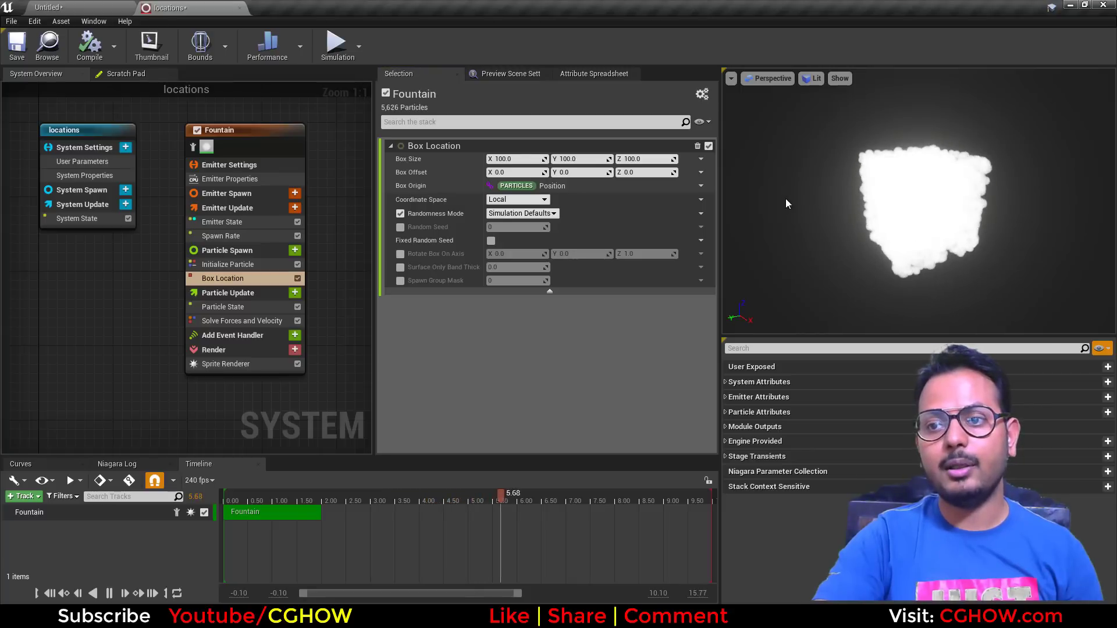
scroll(861, 204, up, 4)
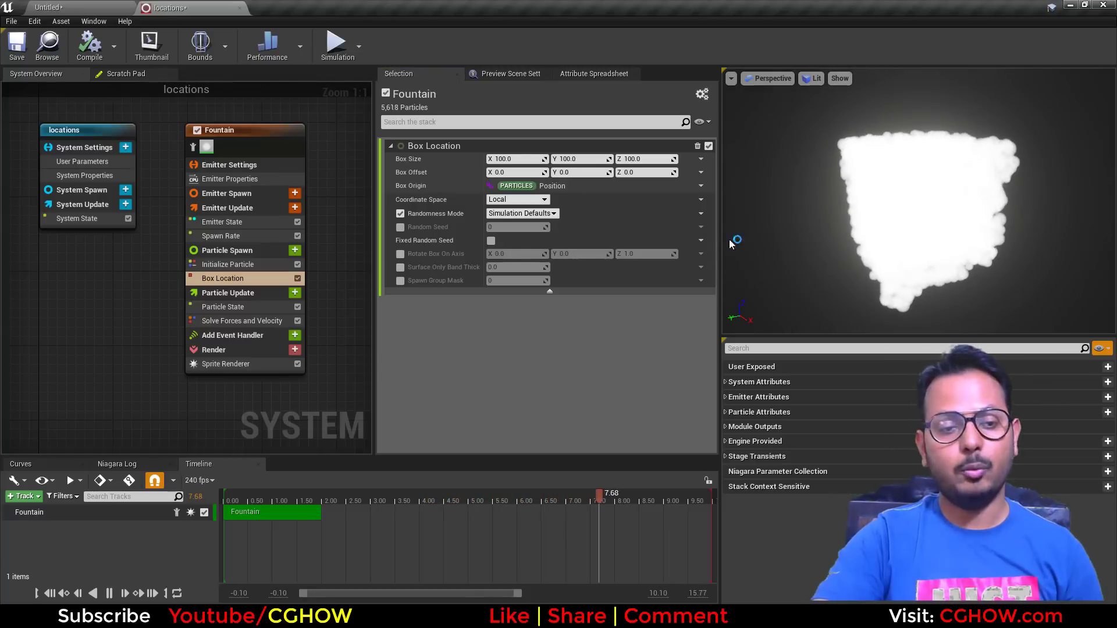
Step: Replace the Fountain's Spawn Rate with Spawn Burst Instantaneous at a Spawn Count of 4, and scrub the timeline to check the burst
click(235, 236)
key(Delete)
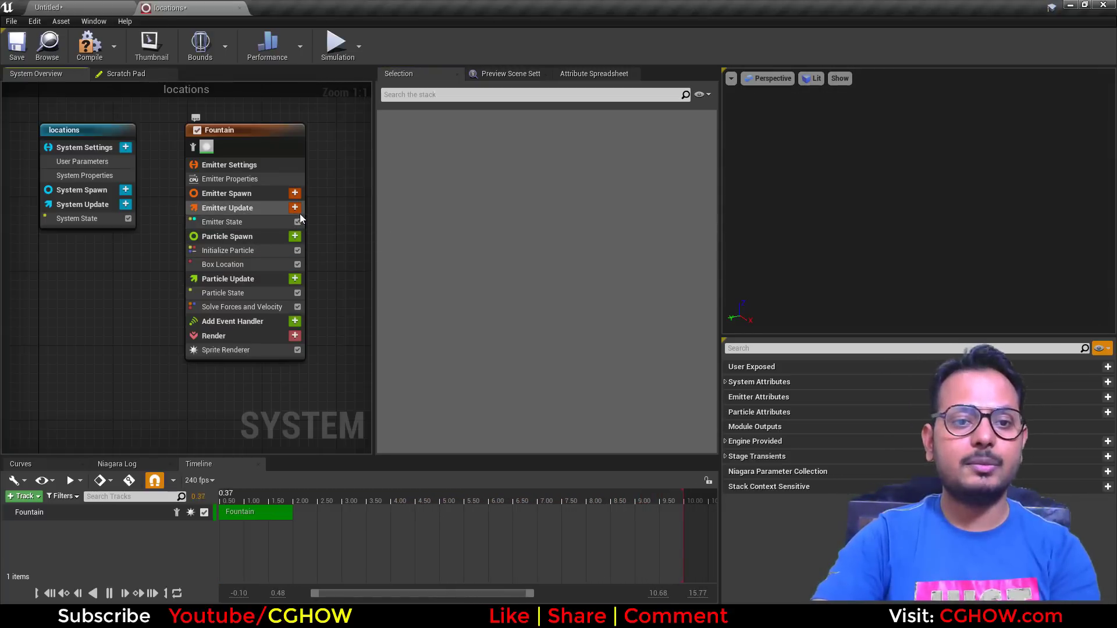
click(295, 207)
click(140, 331)
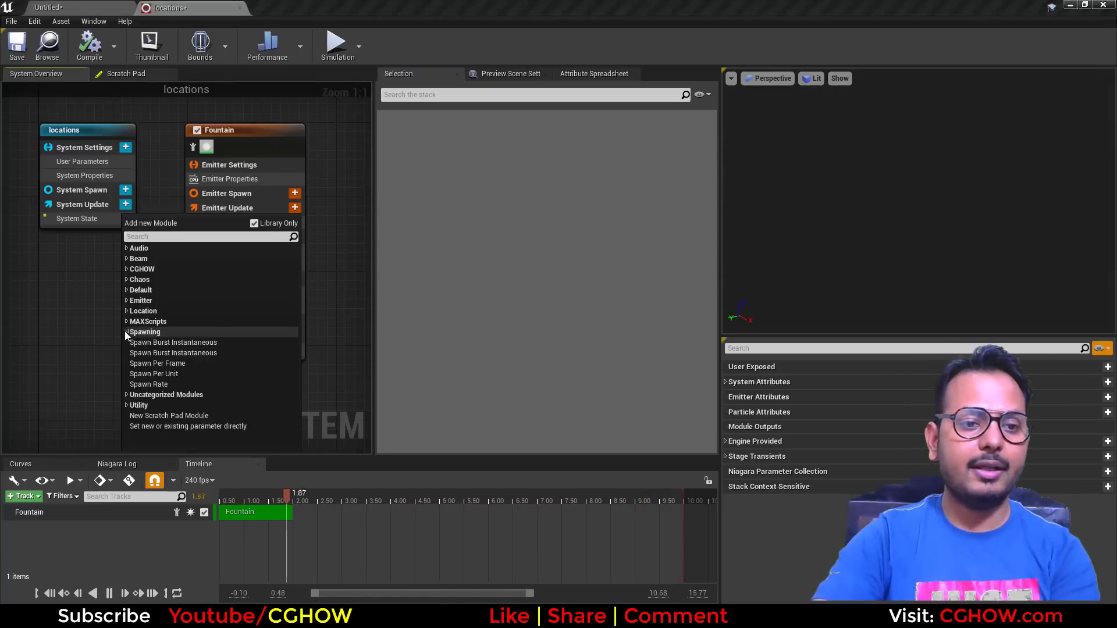
click(165, 343)
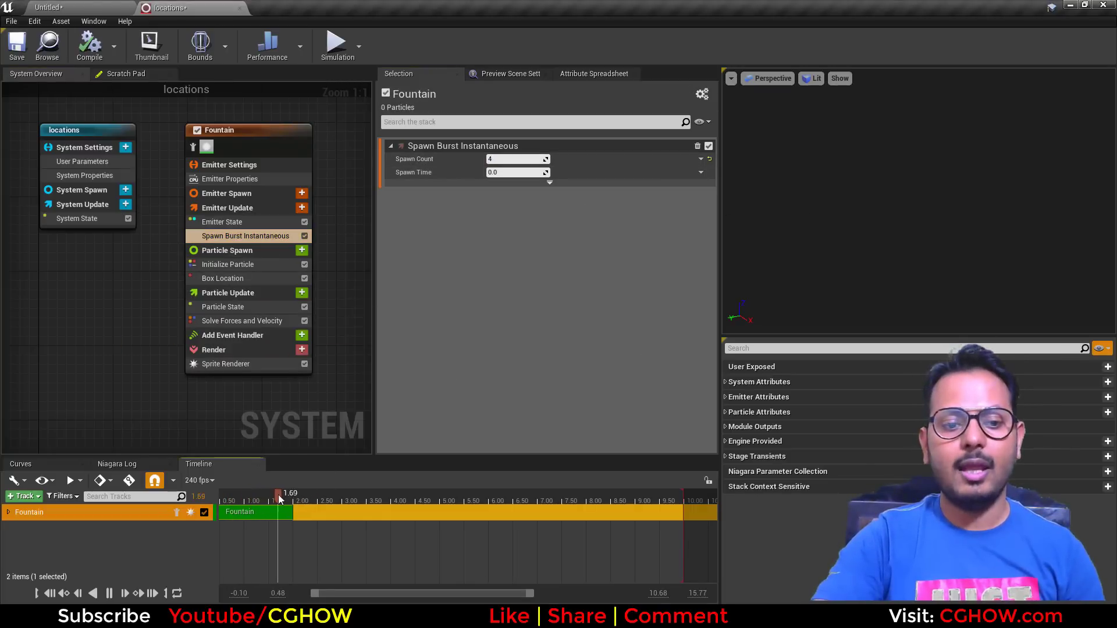
mouse_move(279, 499)
mouse_down()
mouse_move(229, 500)
mouse_move(340, 506)
mouse_move(269, 512)
mouse_up()
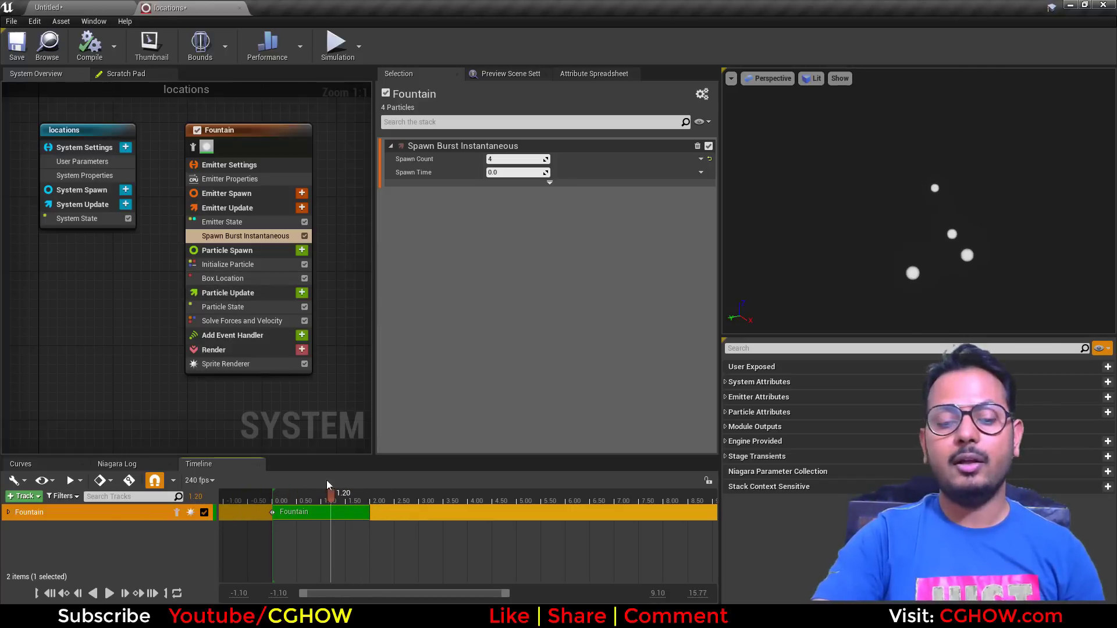
mouse_move(329, 496)
mouse_down()
mouse_move(269, 497)
mouse_move(308, 498)
mouse_up()
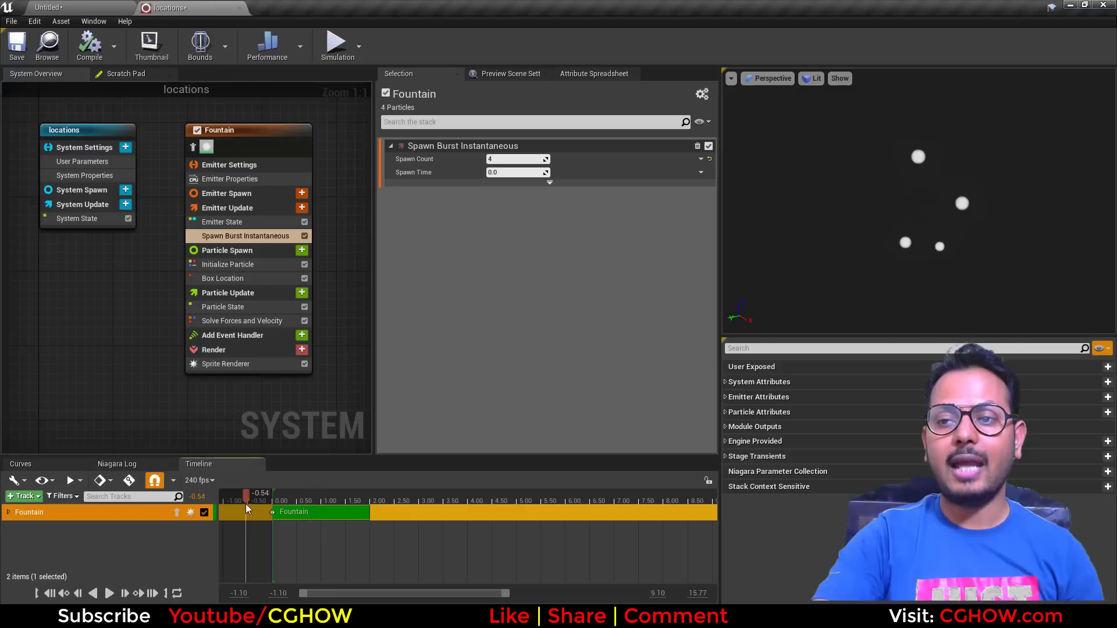
Step: Try the Deterministic and Non-Deterministic options for the Box Location's Randomness Mode
click(242, 278)
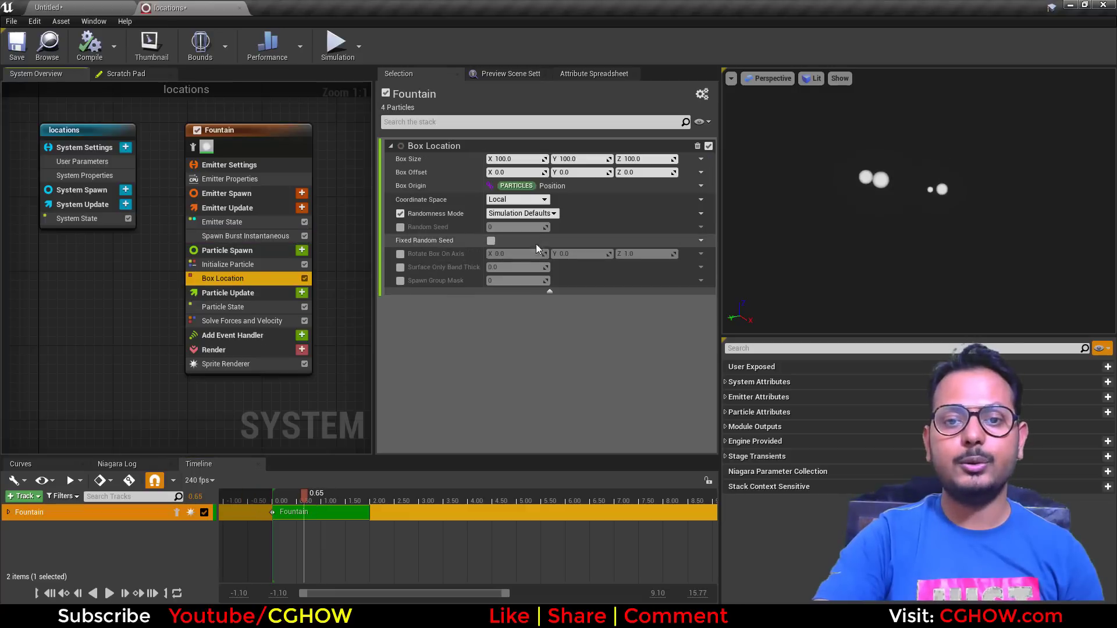
click(521, 213)
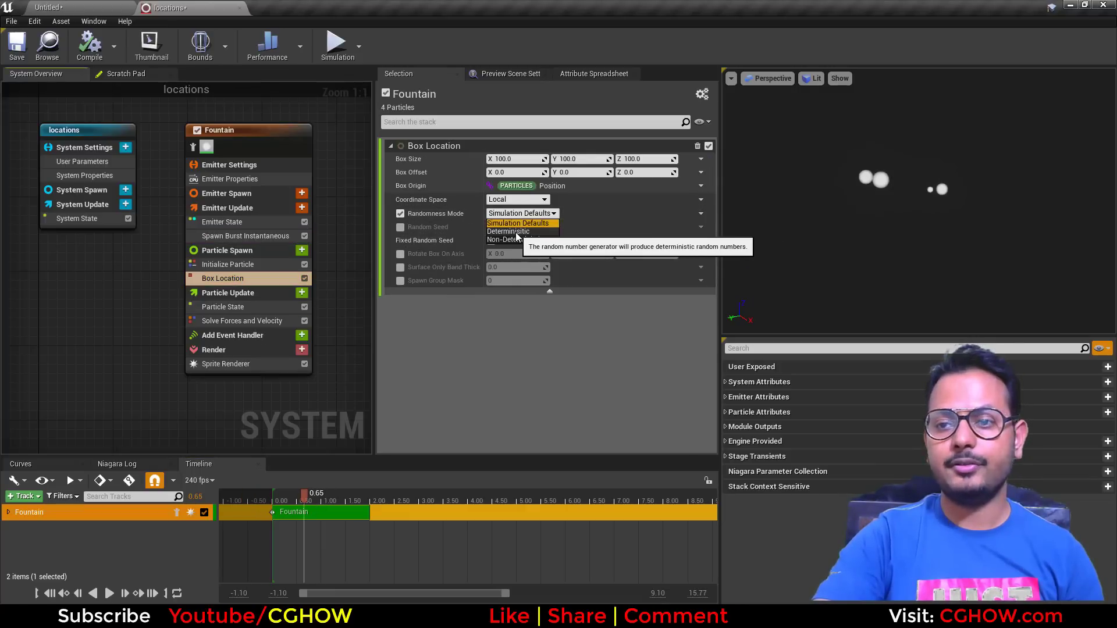
click(516, 232)
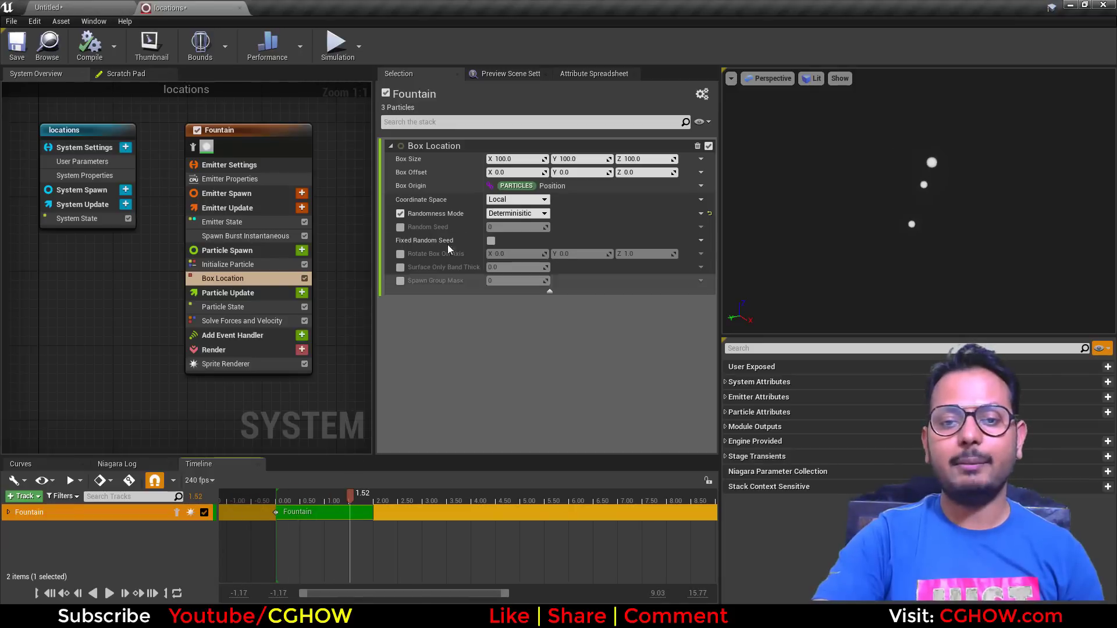
click(536, 213)
click(496, 239)
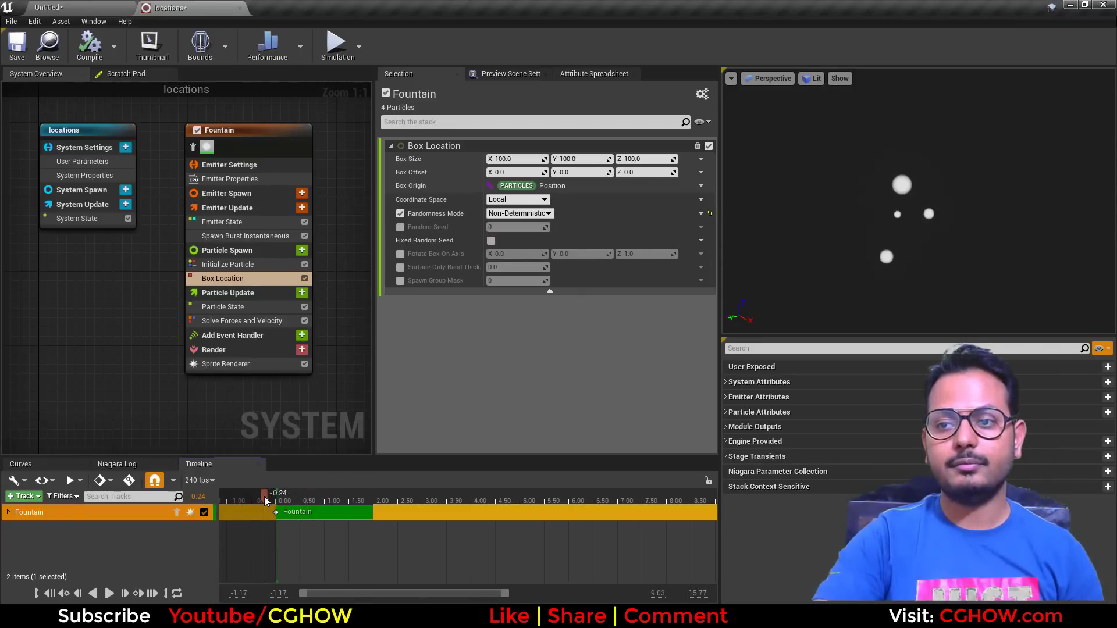
Step: Enable the Box Location's Random Seed, set Randomness Mode to Deterministic, and scrub the timeline to compare particle positions
click(400, 227)
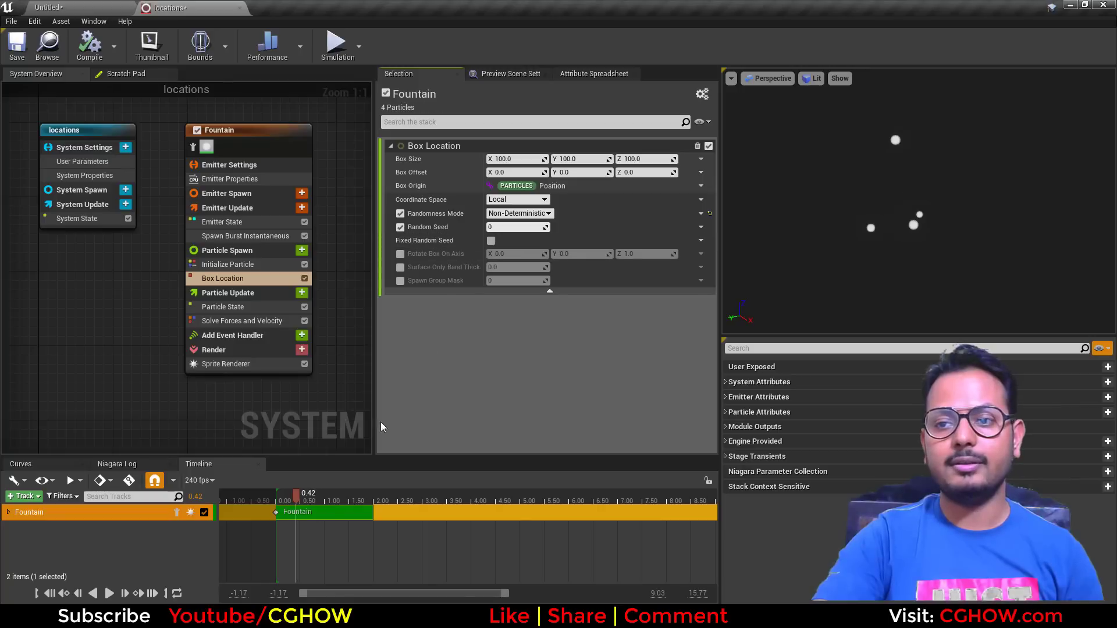
mouse_move(305, 501)
mouse_down()
mouse_move(221, 510)
mouse_move(317, 516)
mouse_up()
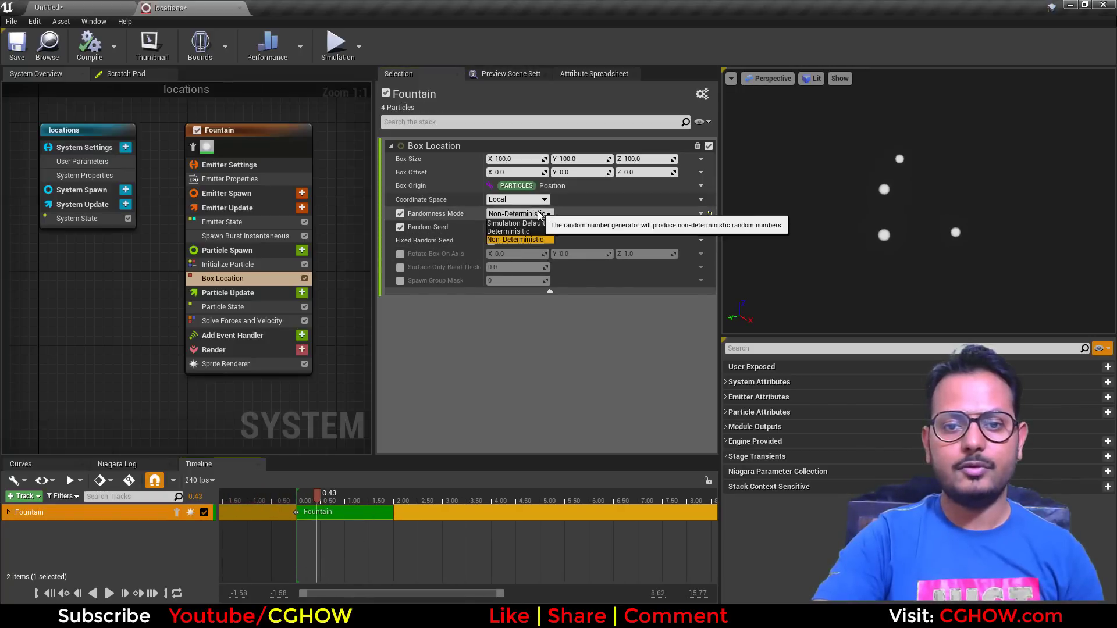
click(519, 213)
click(511, 237)
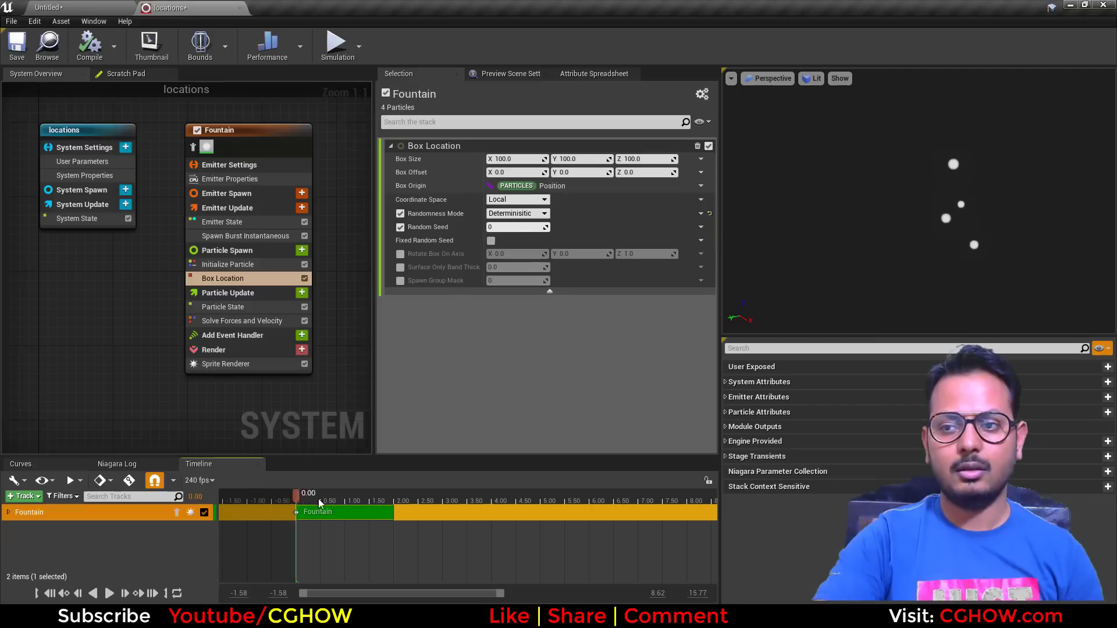
drag(227, 505, 370, 499)
right_drag(313, 504, 298, 504)
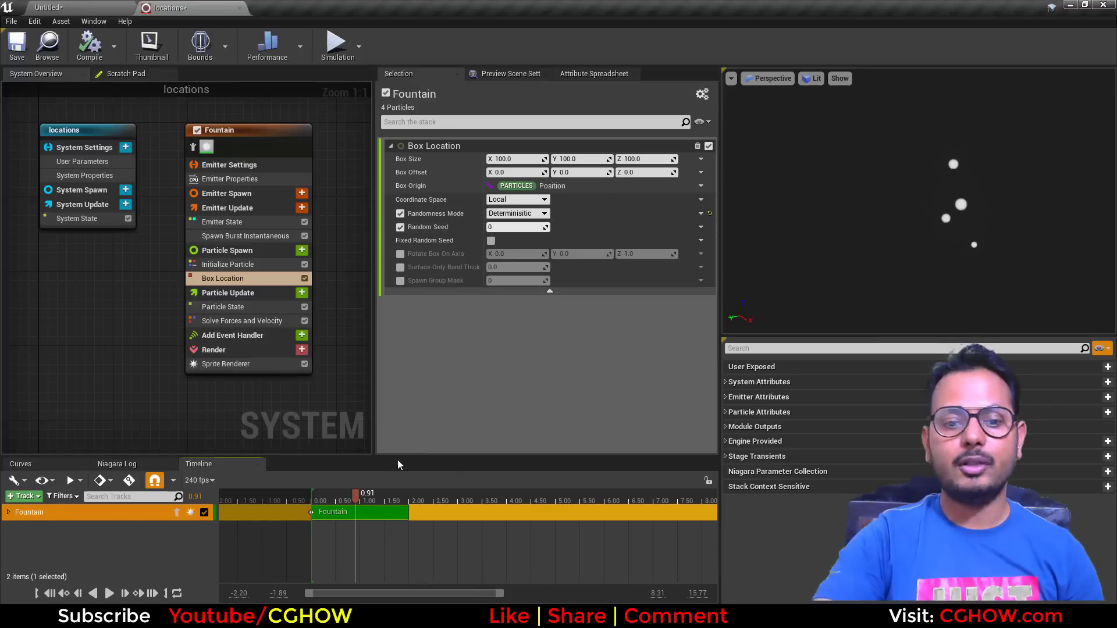
drag(220, 512, 420, 518)
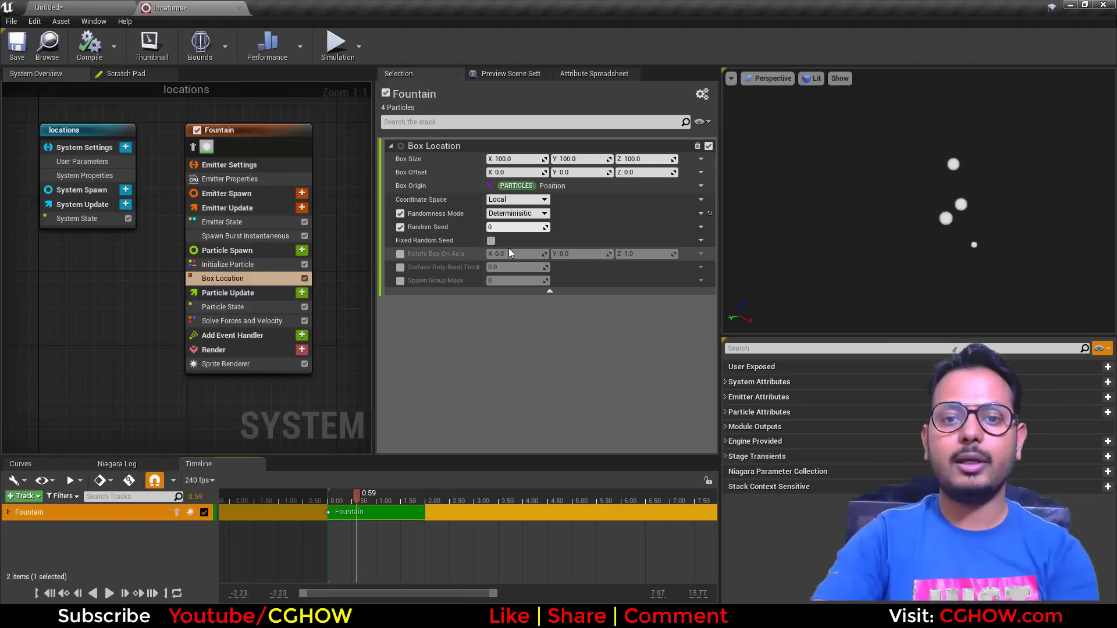
Step: Try a Random Seed of 1 and replay the burst along the timeline
click(512, 227)
text(1)
key(Return)
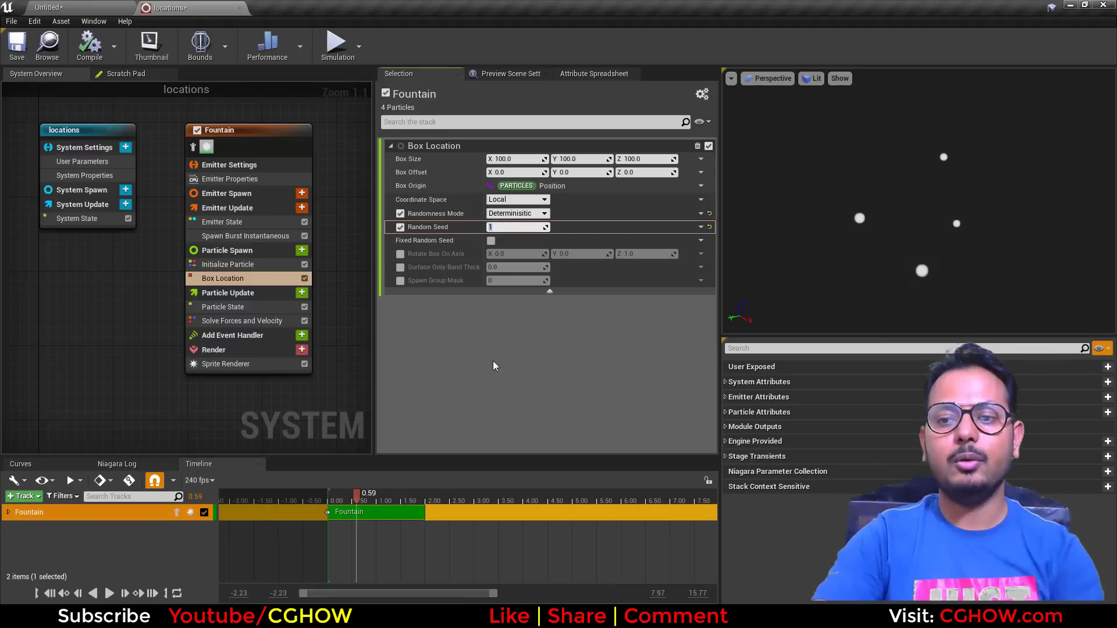
drag(416, 500, 333, 501)
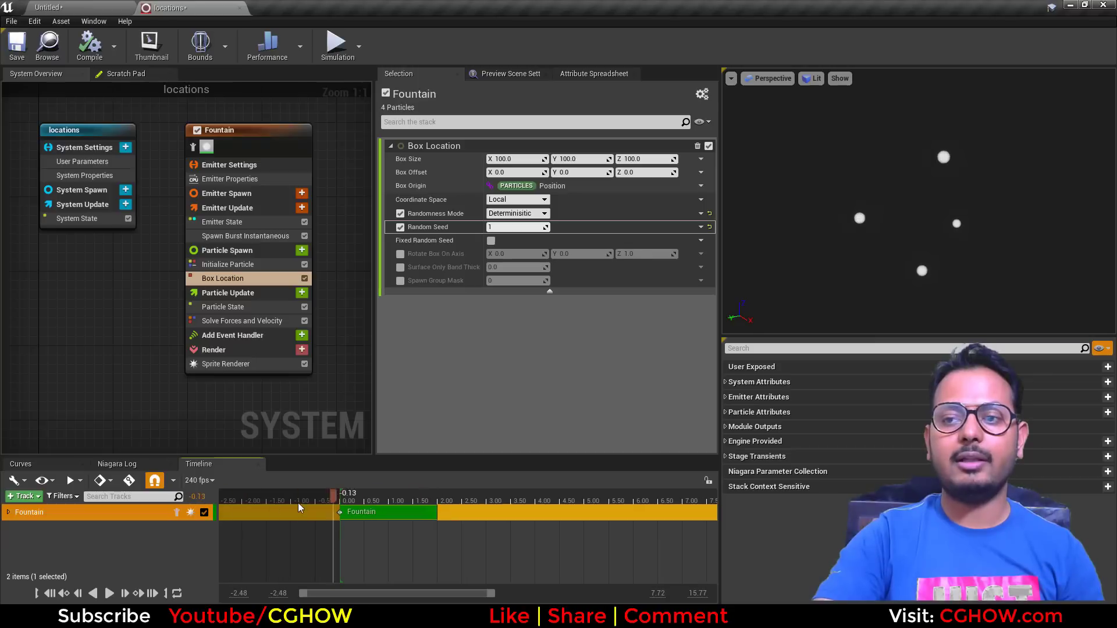
Step: Set the Random Seed to 5 and replay the burst along the timeline
click(509, 227)
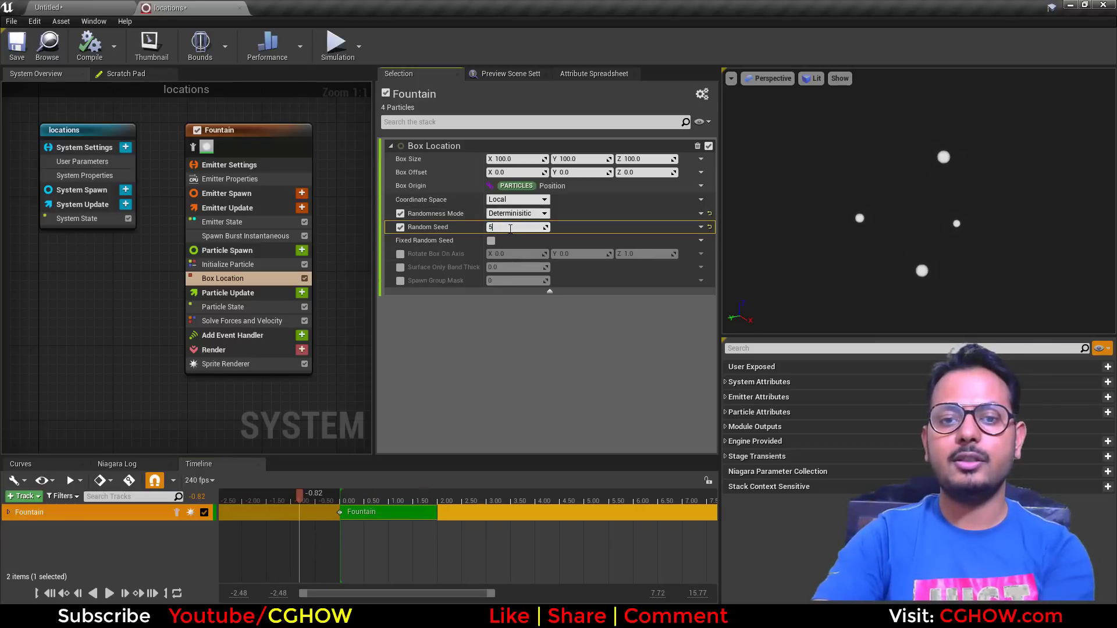
text(5)
key(Return)
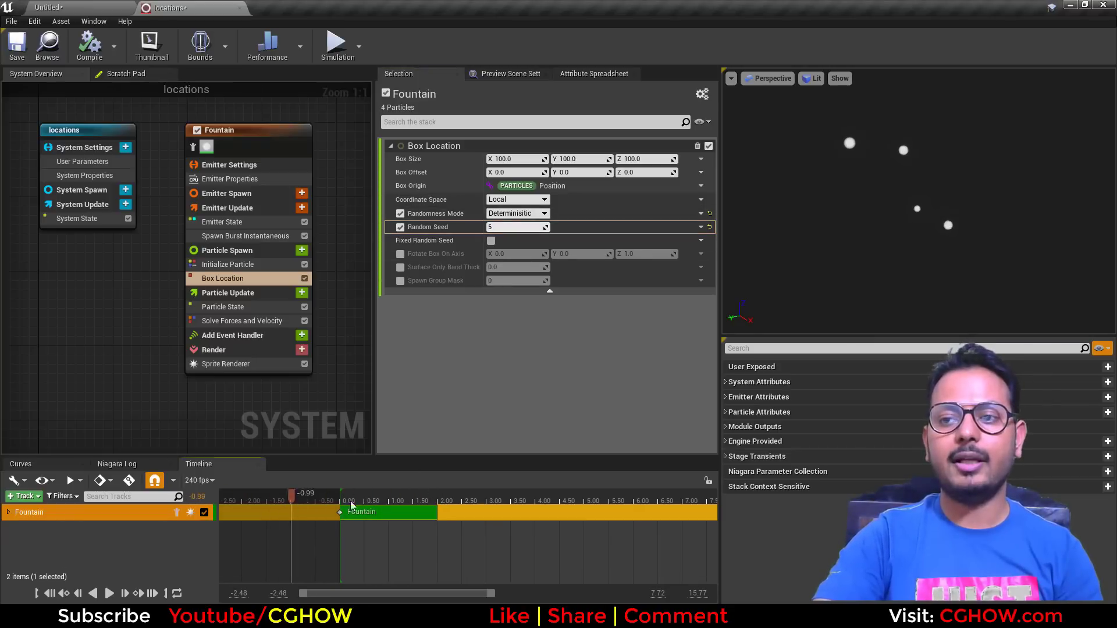
drag(350, 500, 375, 501)
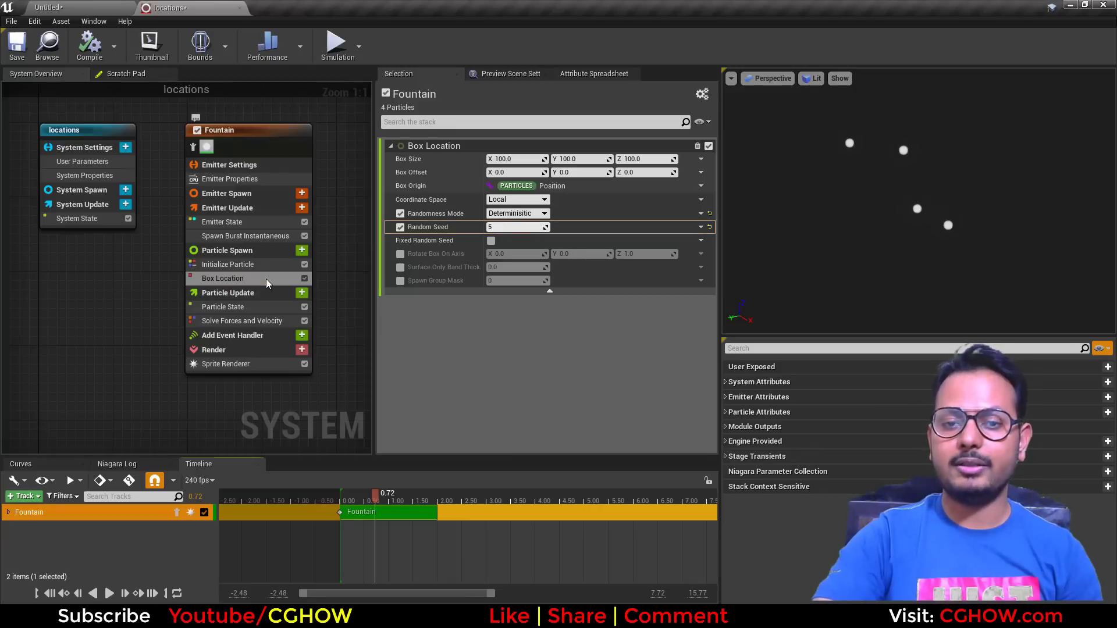
Step: Disable the Box Location's Randomness Mode override and enable Rotate Box On Axis
right_click(520, 216)
click(496, 350)
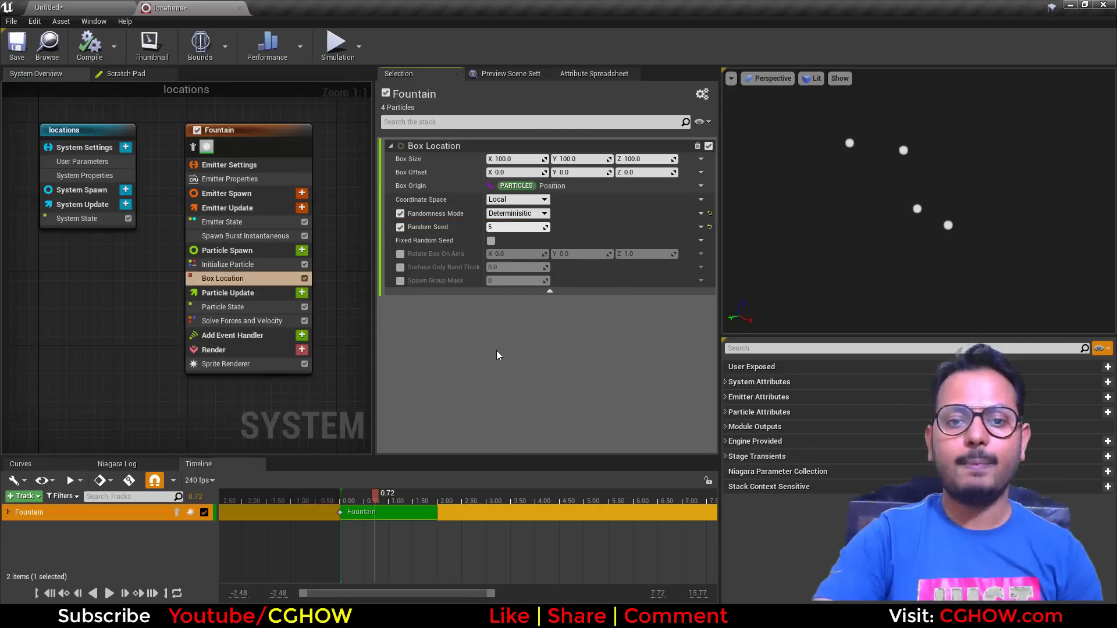
click(400, 214)
click(400, 227)
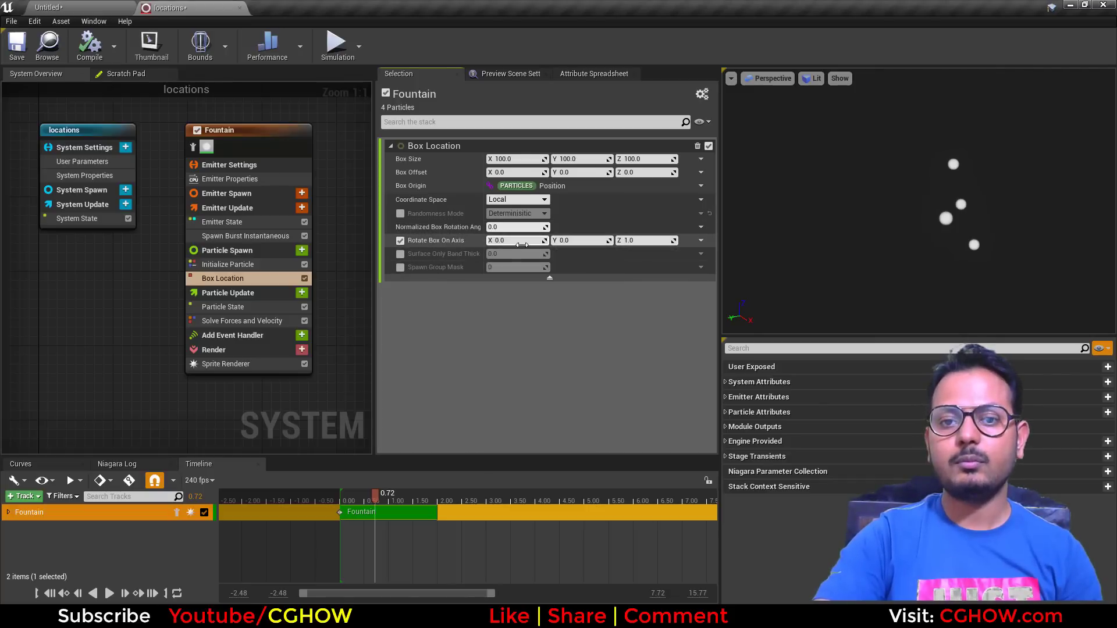
Step: Set the Spawn Burst Instantaneous module's Spawn Count to 1000
click(270, 236)
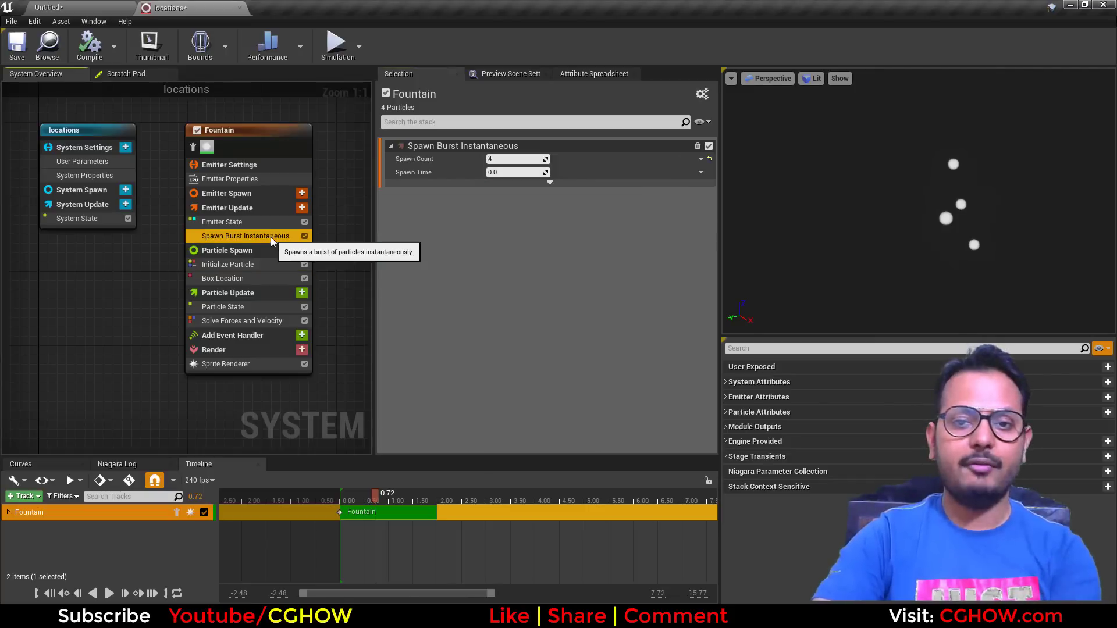
click(515, 159)
text(1000)
key(Return)
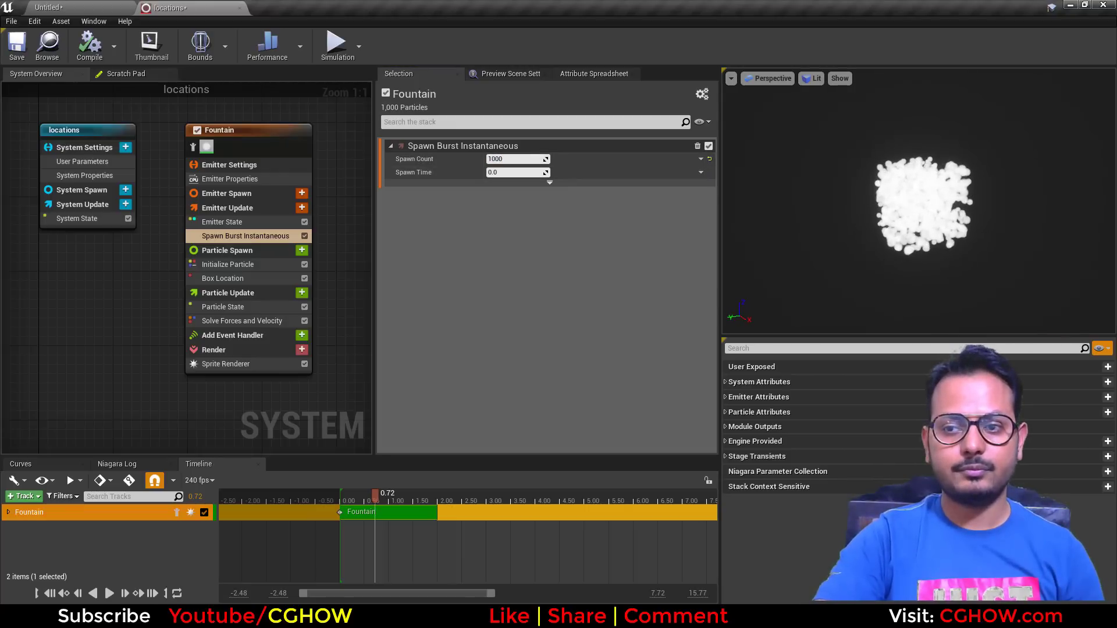
Step: Set the Box Location's Box Size Z to about 29.39 and its Normalized Box Rotation Angle to about 0.61
click(252, 279)
drag(652, 159, 622, 159)
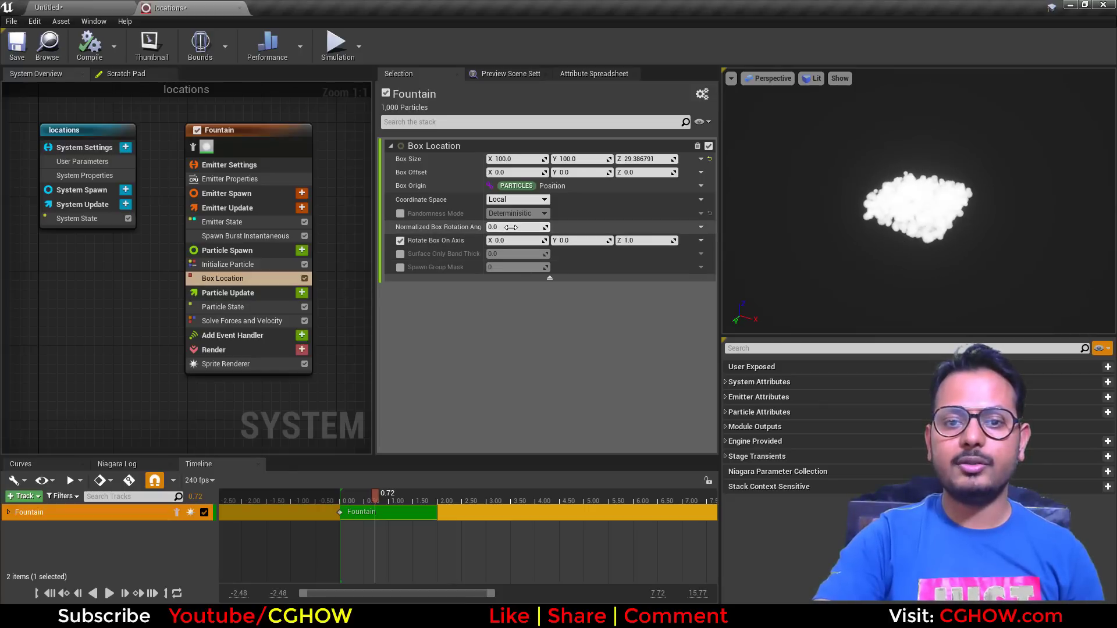
mouse_move(510, 227)
mouse_down()
mouse_move(522, 226)
mouse_move(489, 227)
mouse_move(525, 227)
mouse_up()
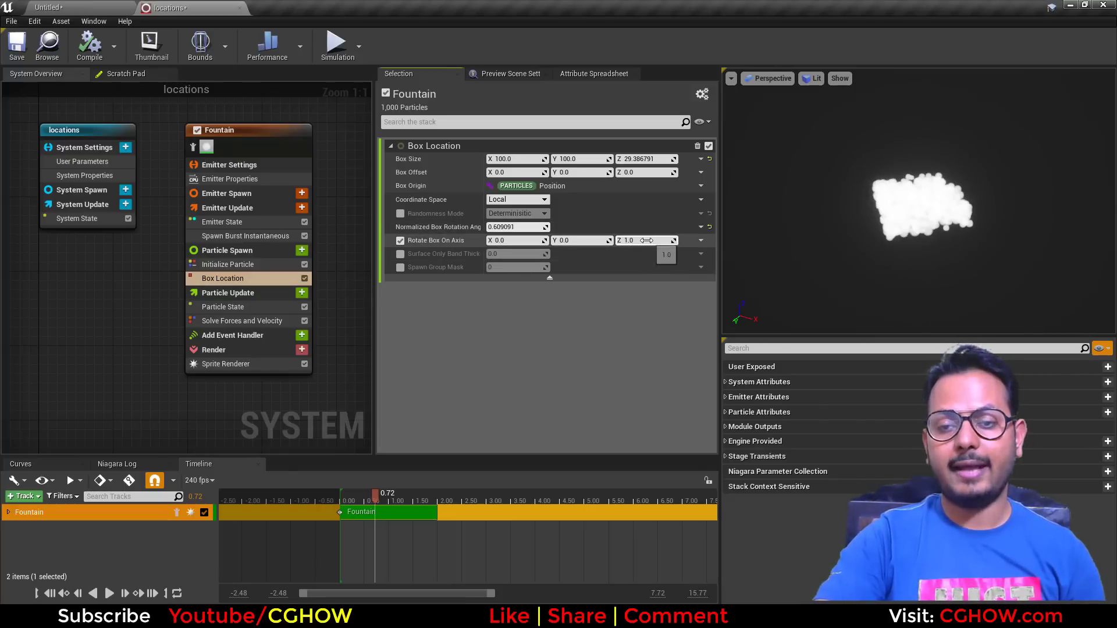
Step: Set the Rotate Box On Axis vector to X 1, Z 0 and adjust the Normalized Box Rotation Angle to about 1.95
text(0)
key(Return)
click(529, 240)
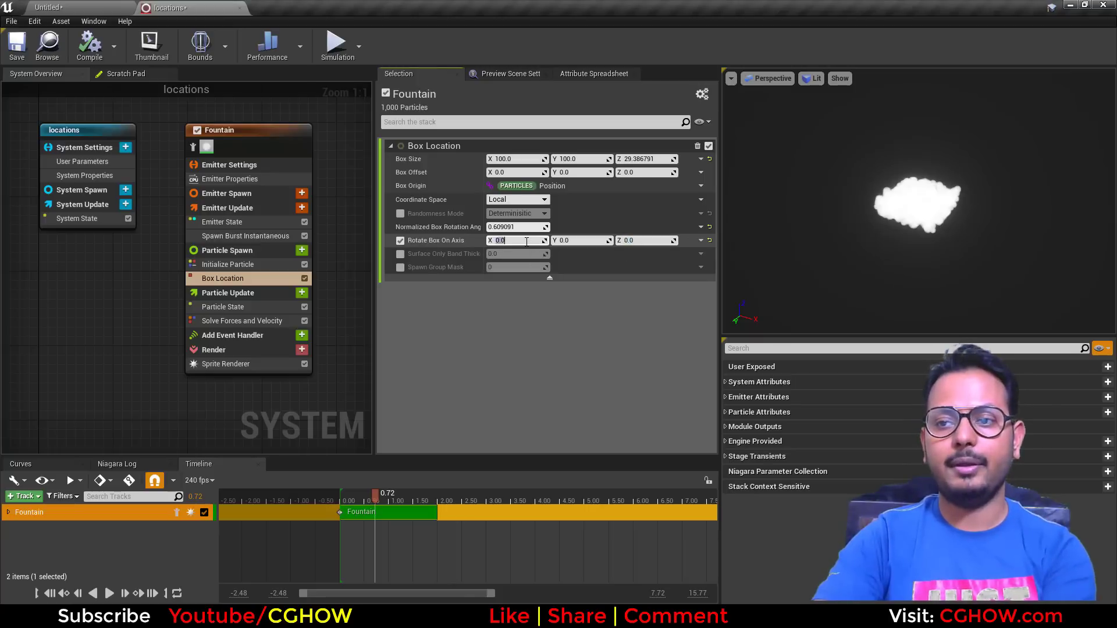
text(1)
key(Return)
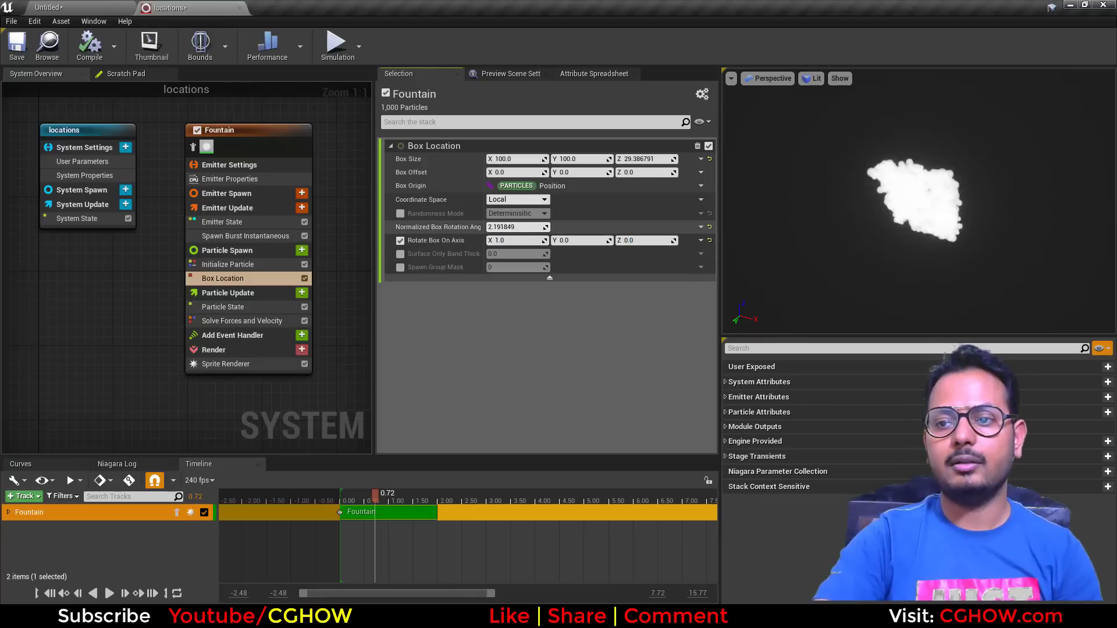
drag(516, 226, 509, 227)
Step: Disable the Box Location's Rotate Box On Axis override
click(701, 227)
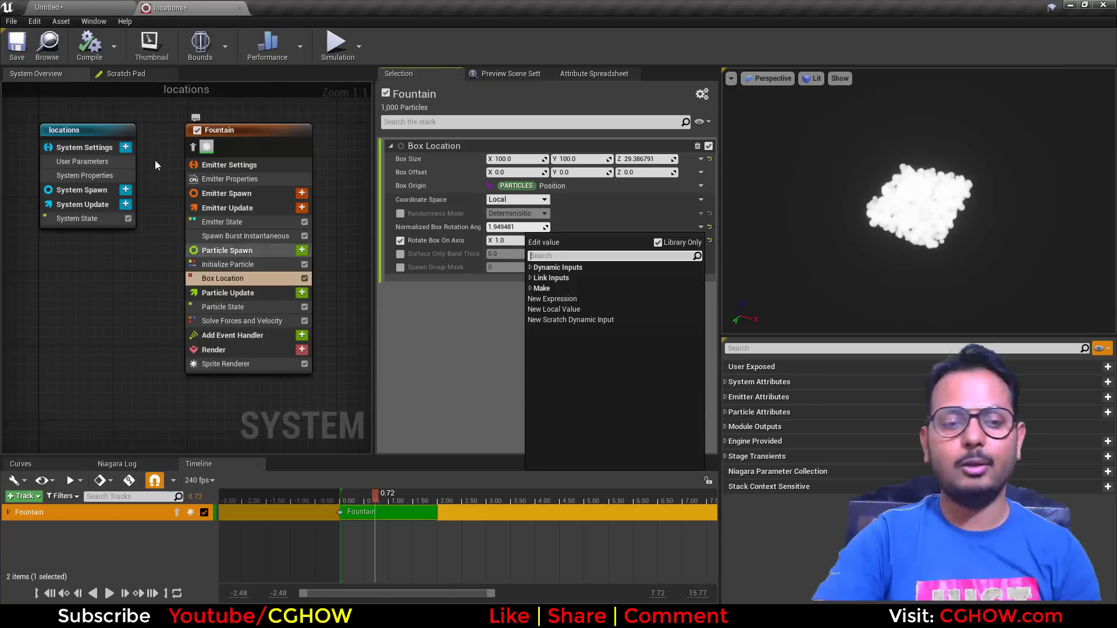
click(467, 240)
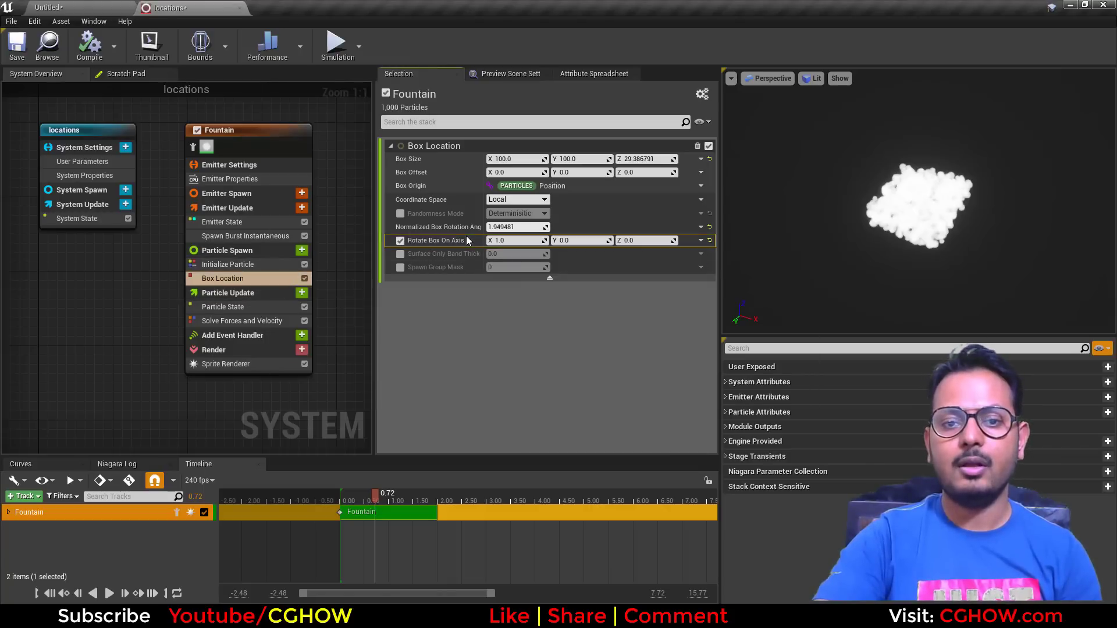
click(400, 241)
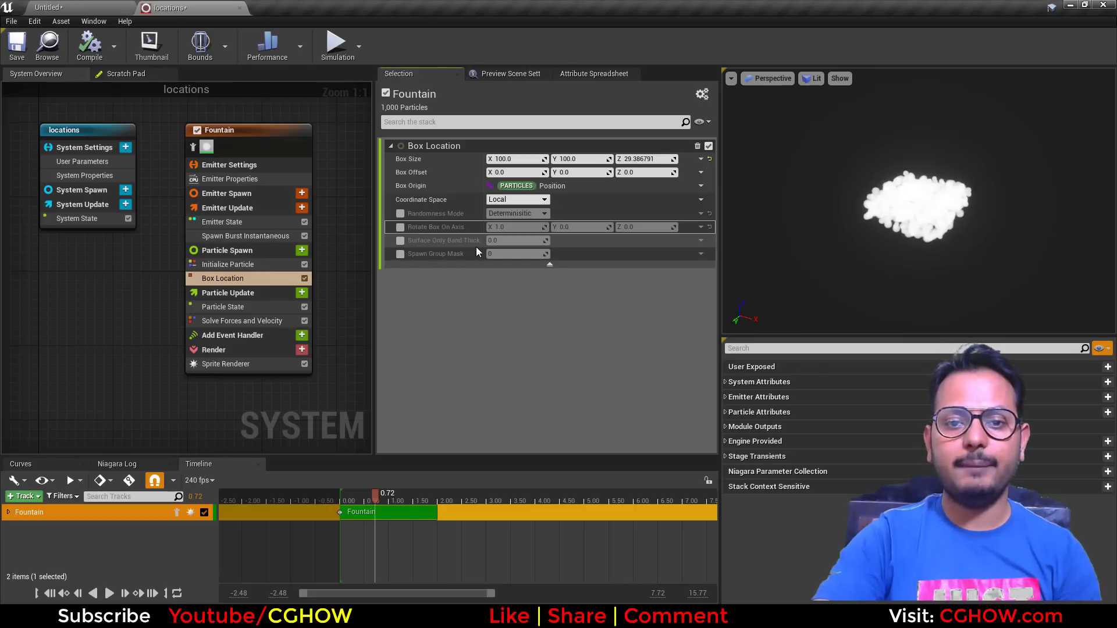
Step: Set the Box Location's Box Size Z to 100 and enable the Surface Only Band Thickness override
click(645, 159)
text(10)
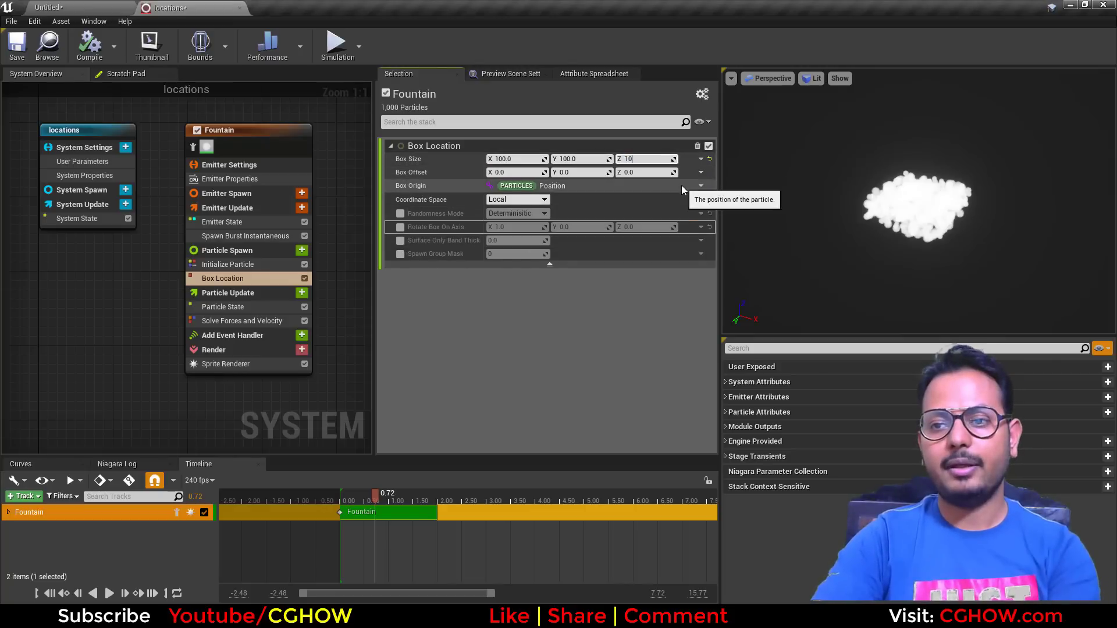
text(0)
key(Return)
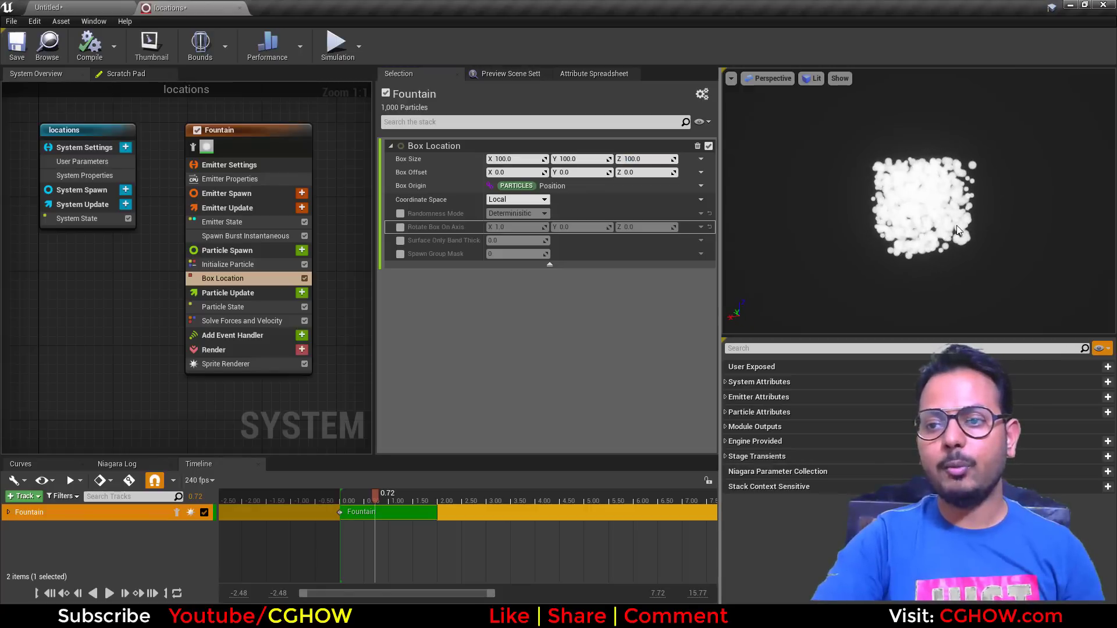
scroll(956, 225, up, 5)
scroll(918, 201, up, 3)
drag(918, 201, 1023, 201)
scroll(965, 209, down, 5)
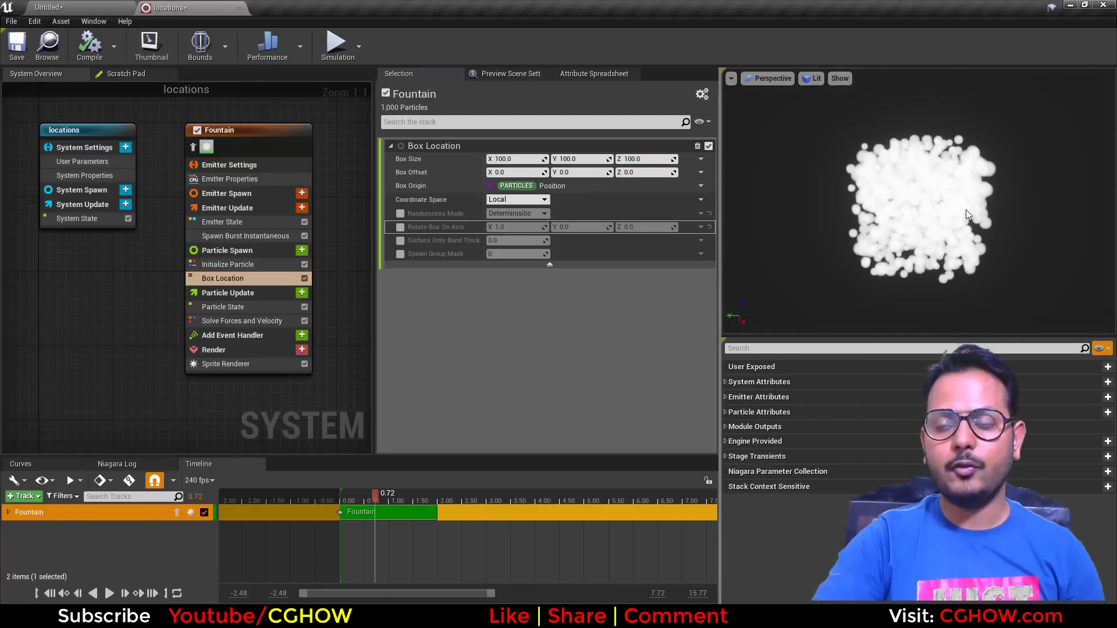
click(400, 240)
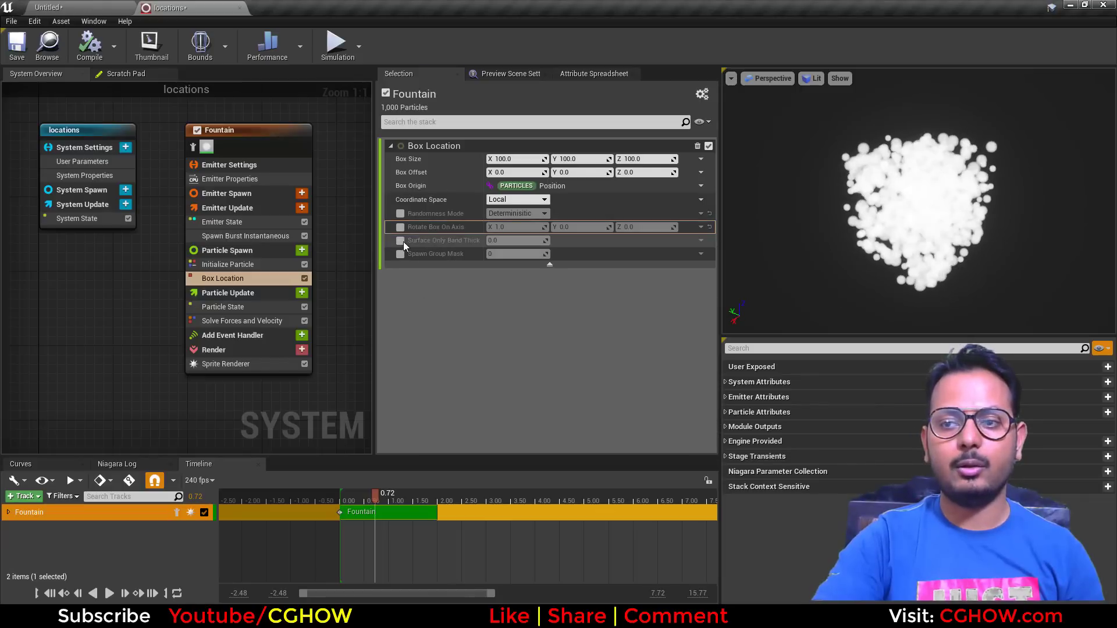
drag(987, 224, 933, 221)
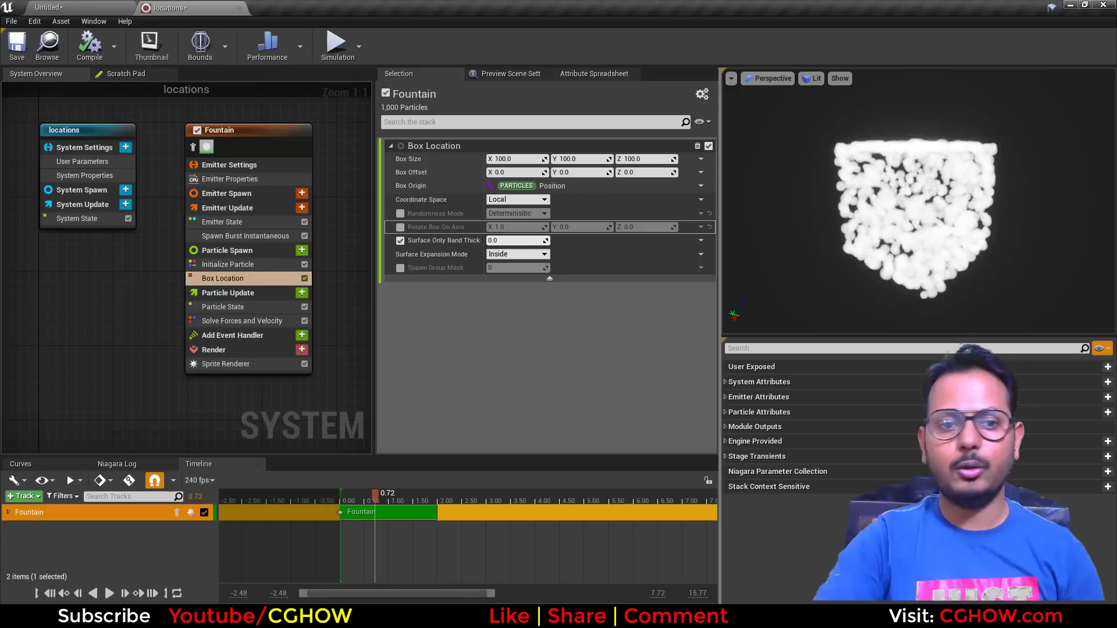
Step: Set Initialize Particle's Sprite Size Mode to Uniform with a Uniform Sprite Size of 5
click(252, 264)
click(516, 349)
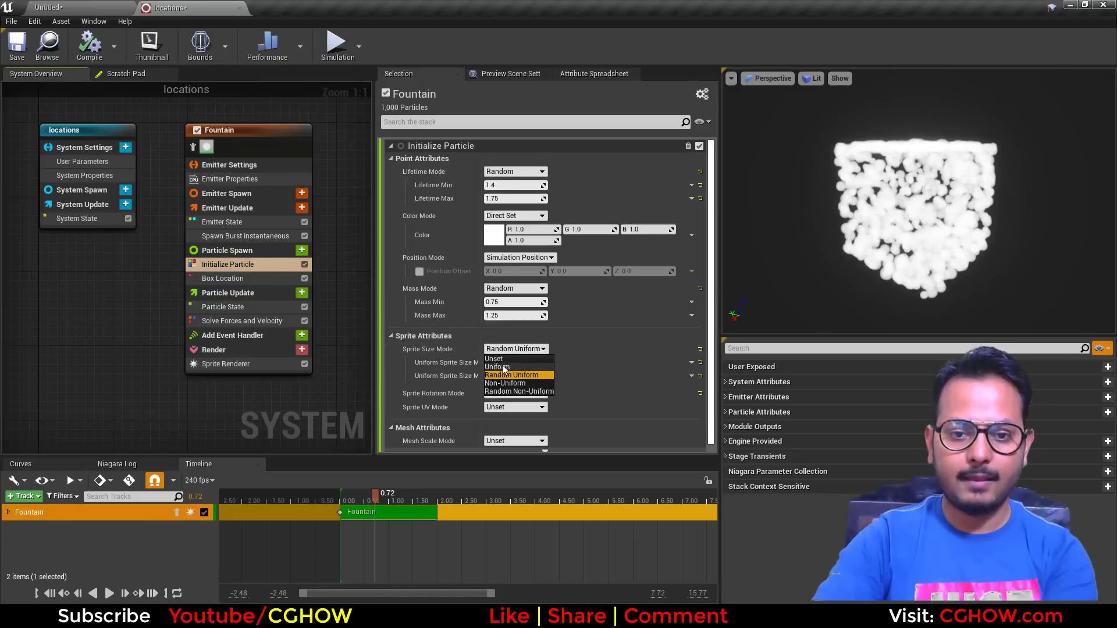
click(512, 368)
click(505, 362)
text(5)
key(Return)
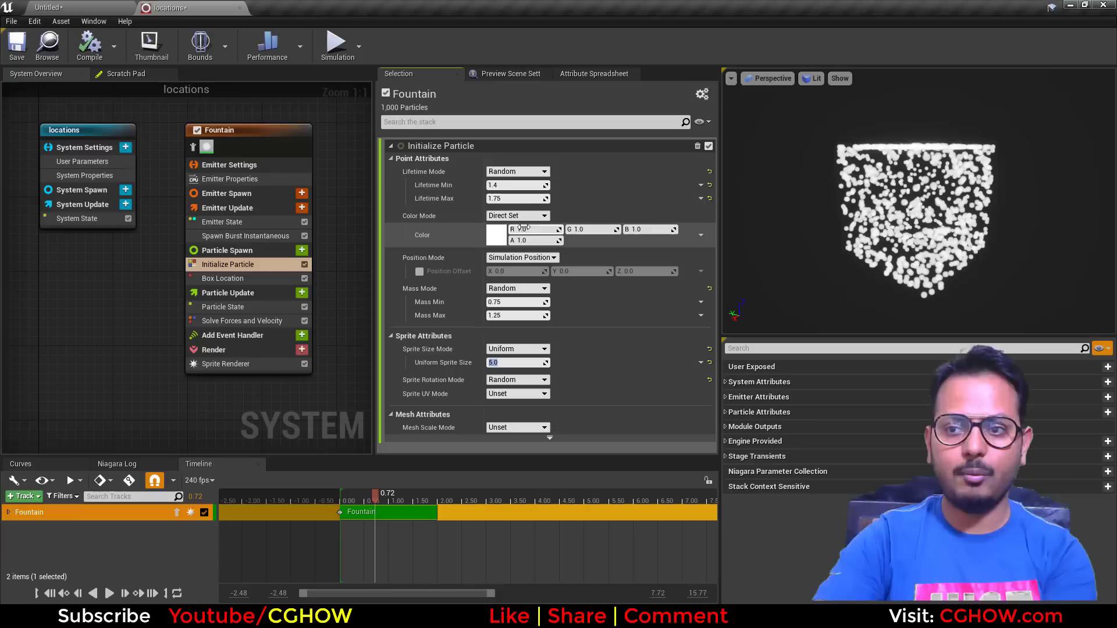
Step: Raise the Spawn Burst Instantaneous module's Spawn Count to 10000
click(218, 235)
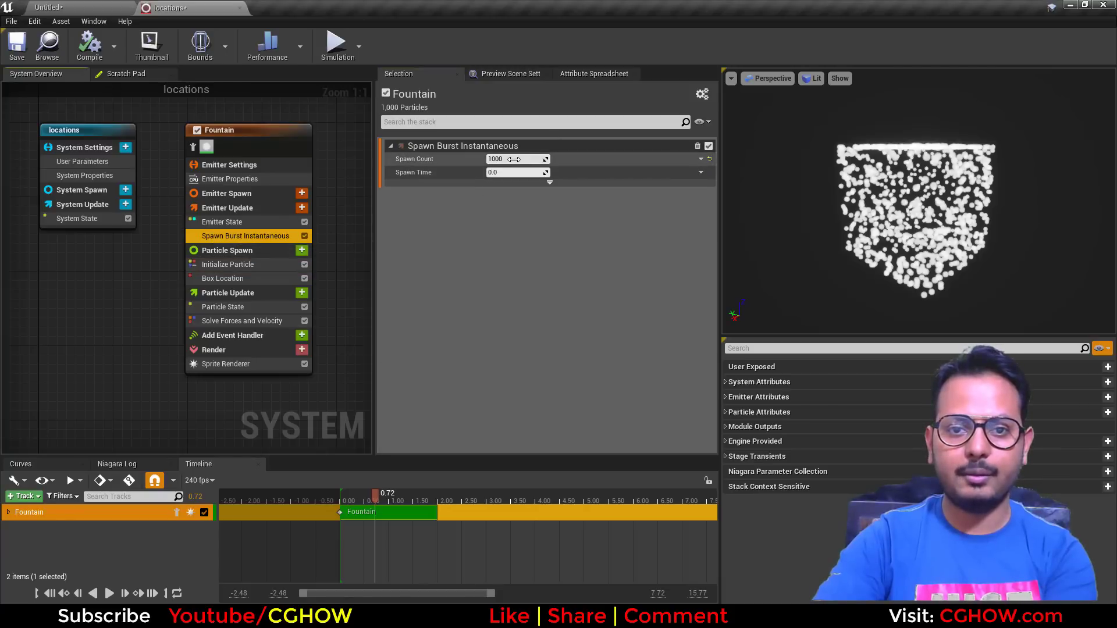
text(0)
key(Return)
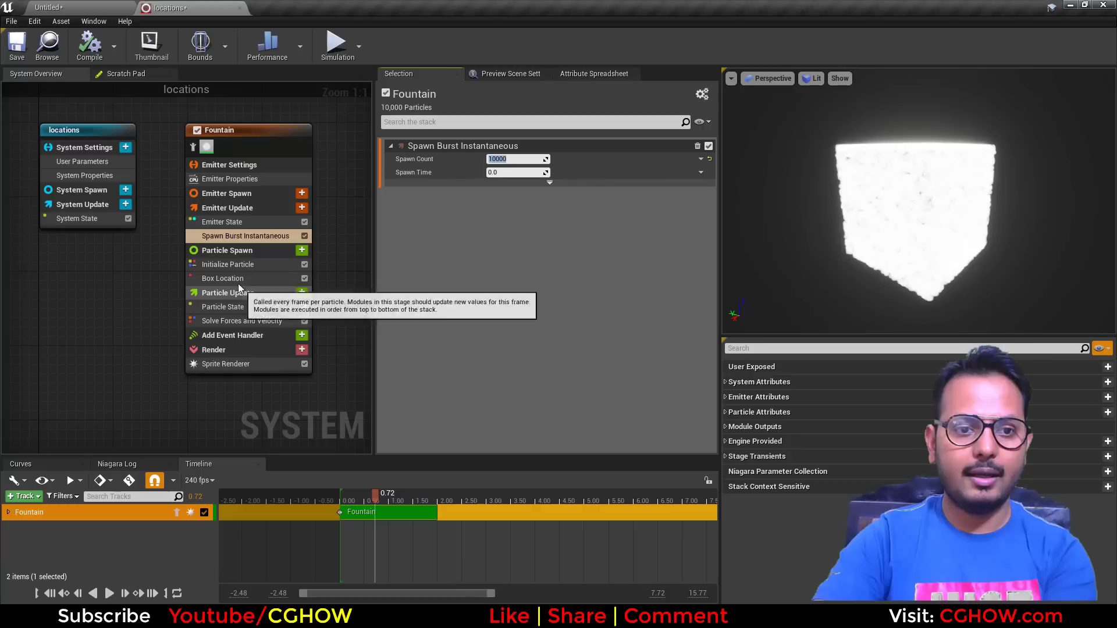
Step: Lower the alpha of Initialize Particle's Color, trying 0.1 and settling on 0.05
click(250, 264)
click(536, 243)
text(.1)
key(Return)
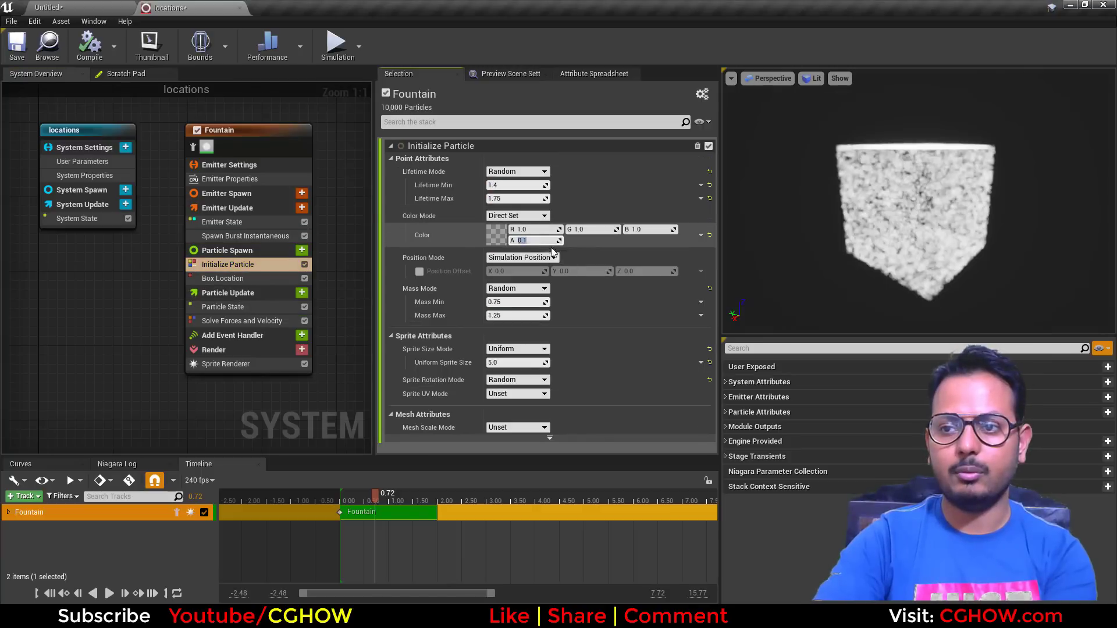
text(.05)
key(Return)
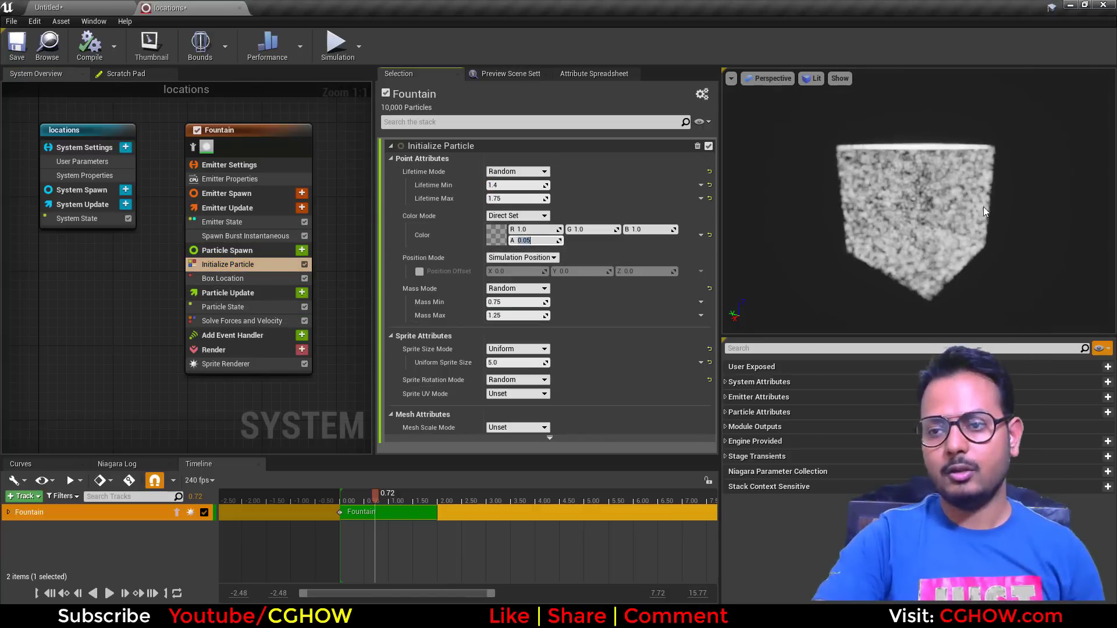
drag(919, 204, 855, 221)
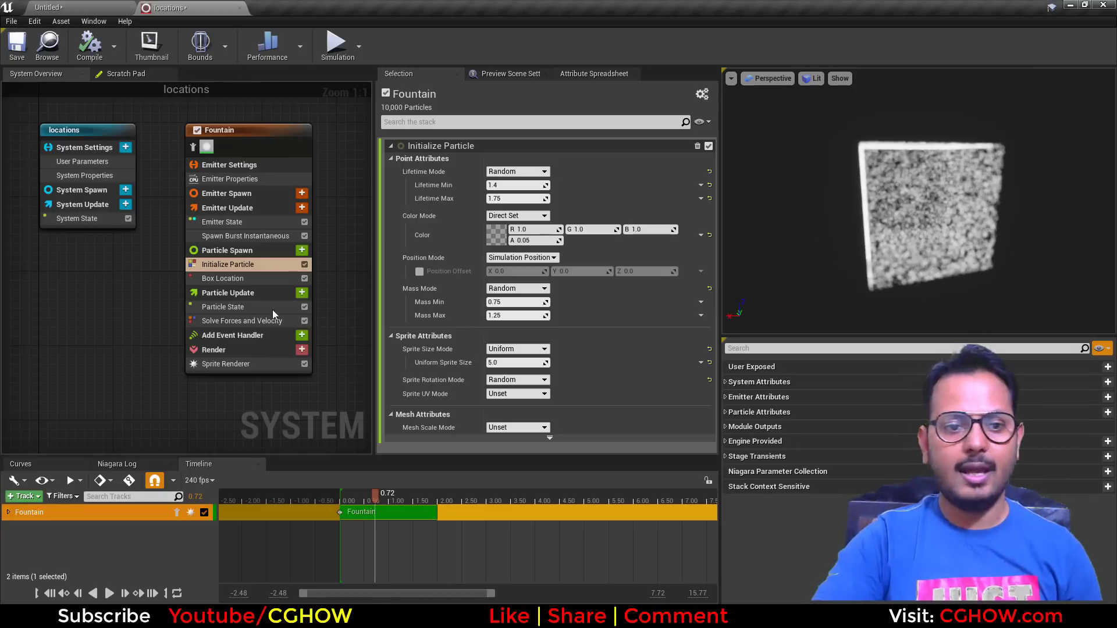
Step: Compare the box with Surface Only Band Thickness off and on, and increase the thickness to about 13.04
click(228, 279)
click(400, 241)
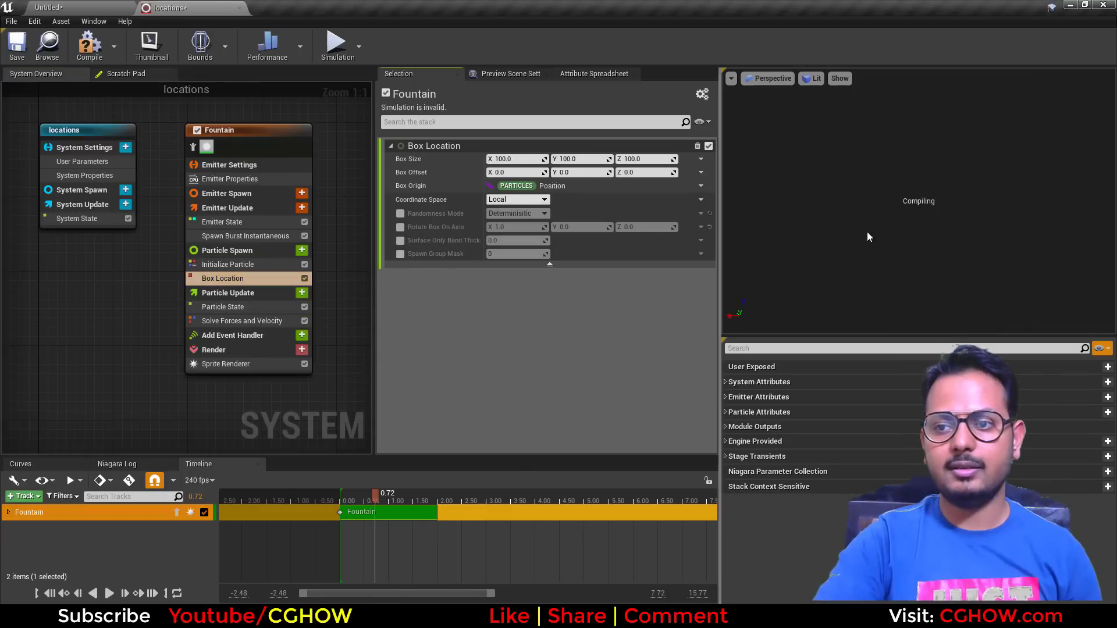
drag(919, 209, 931, 233)
click(400, 240)
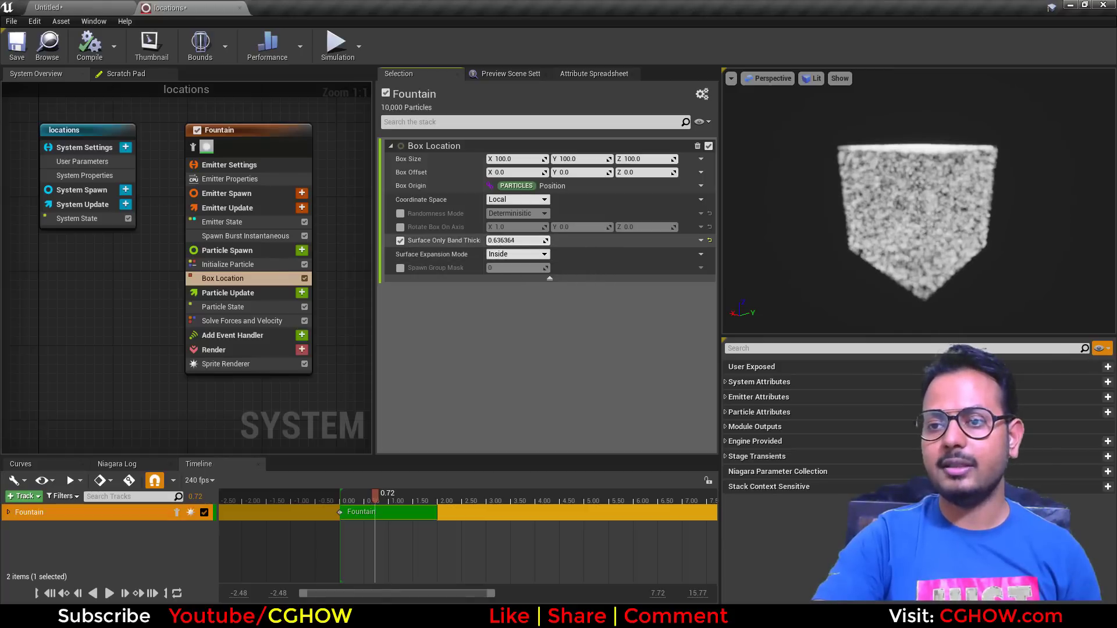
drag(511, 240, 533, 240)
mouse_move(960, 180)
mouse_down()
mouse_move(998, 183)
mouse_move(959, 181)
mouse_move(977, 187)
mouse_up()
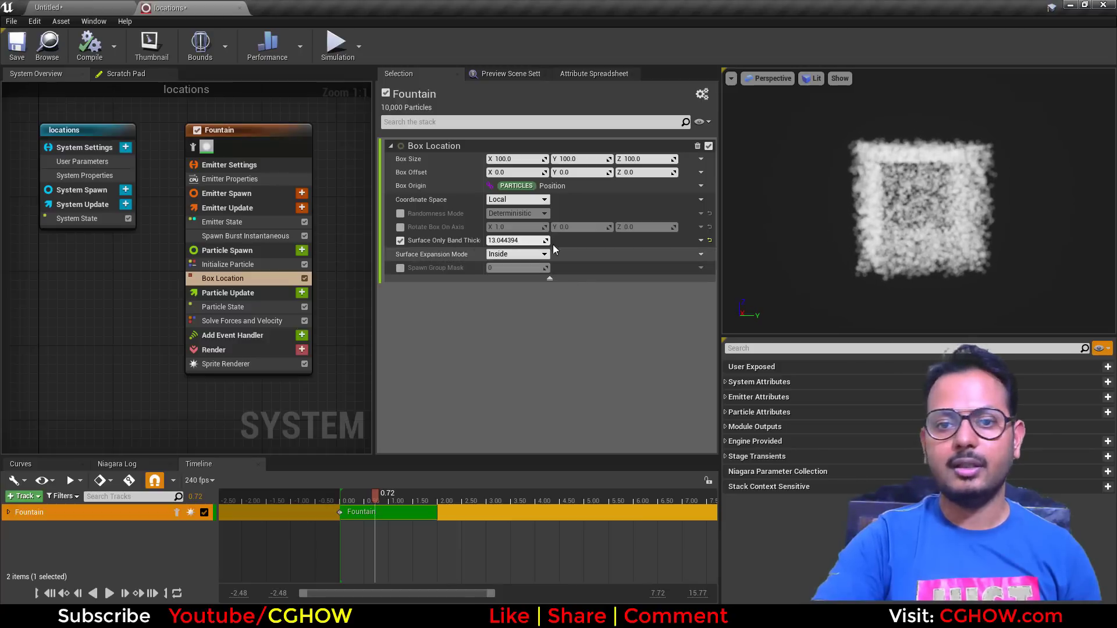
Step: Try other Surface Expansion Mode options with an adjusted band thickness, ending with Outside
click(515, 257)
click(512, 272)
mouse_move(512, 240)
mouse_down()
mouse_move(524, 240)
mouse_move(500, 241)
mouse_up()
click(511, 257)
click(508, 278)
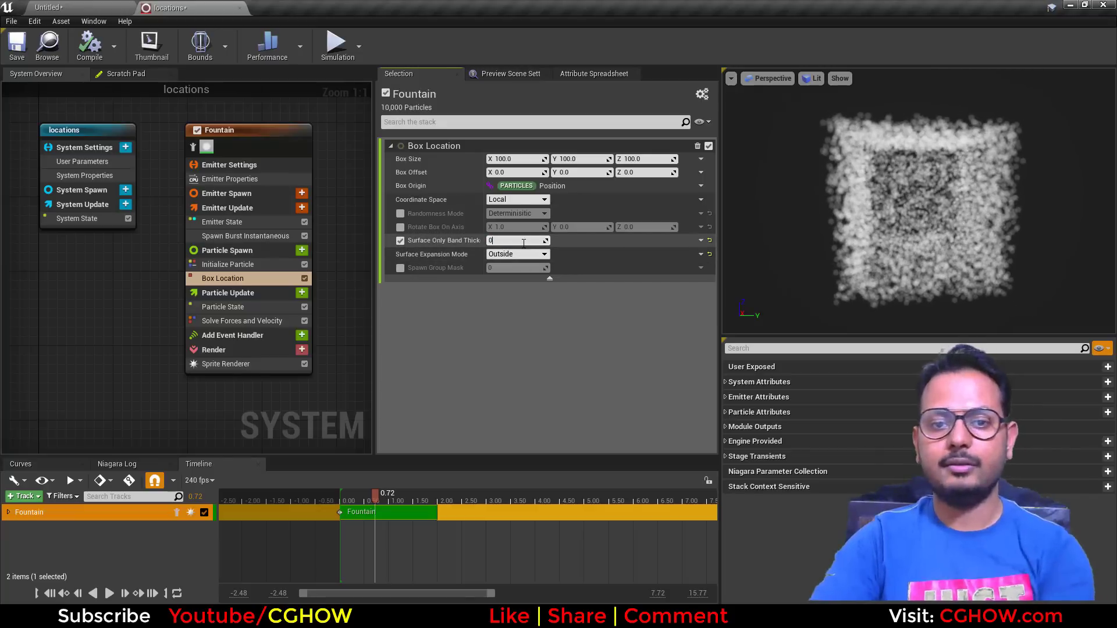
Step: Reset the Surface Only Band Thickness to 0 and disable its override
key(Return)
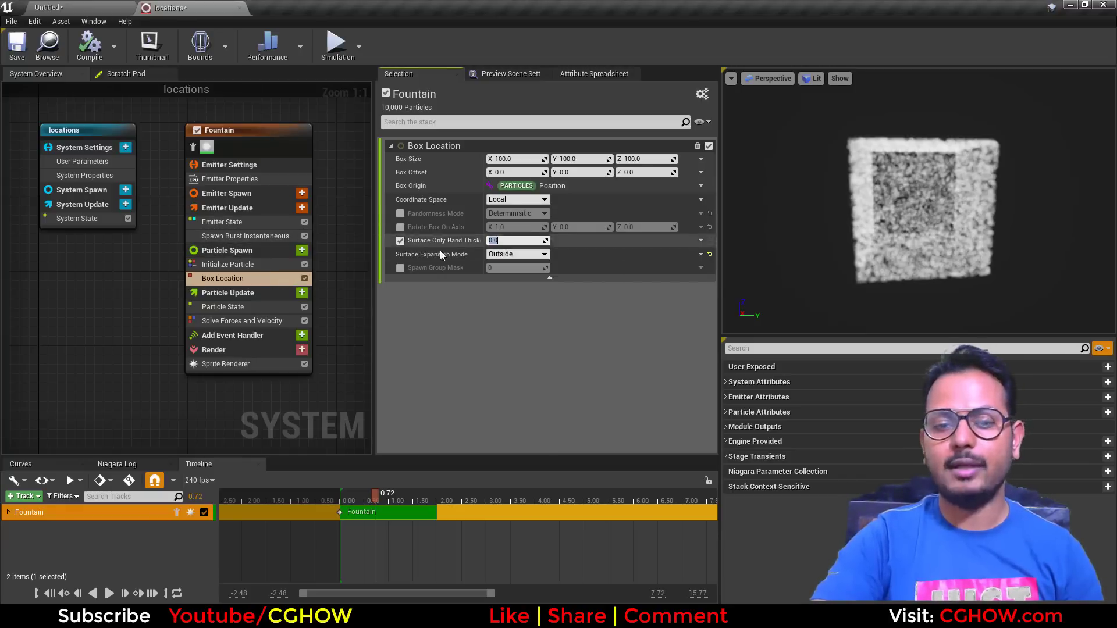
click(400, 240)
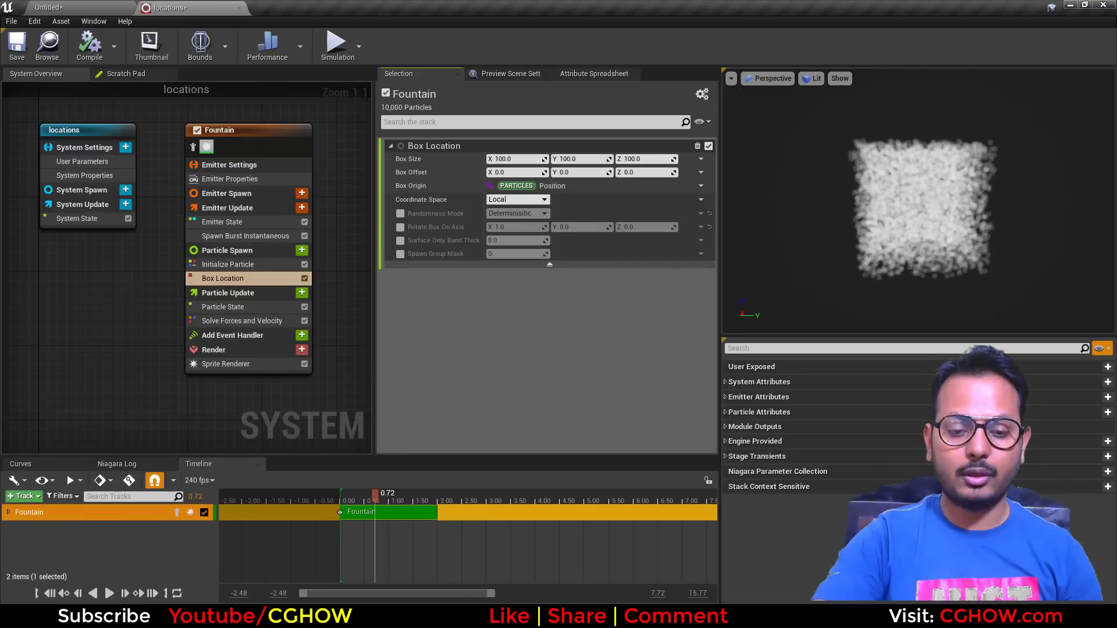
Step: Switch to a Chrome incognito window, view the CGHOW YouTube channel's videos page, and close it
right_click(458, 617)
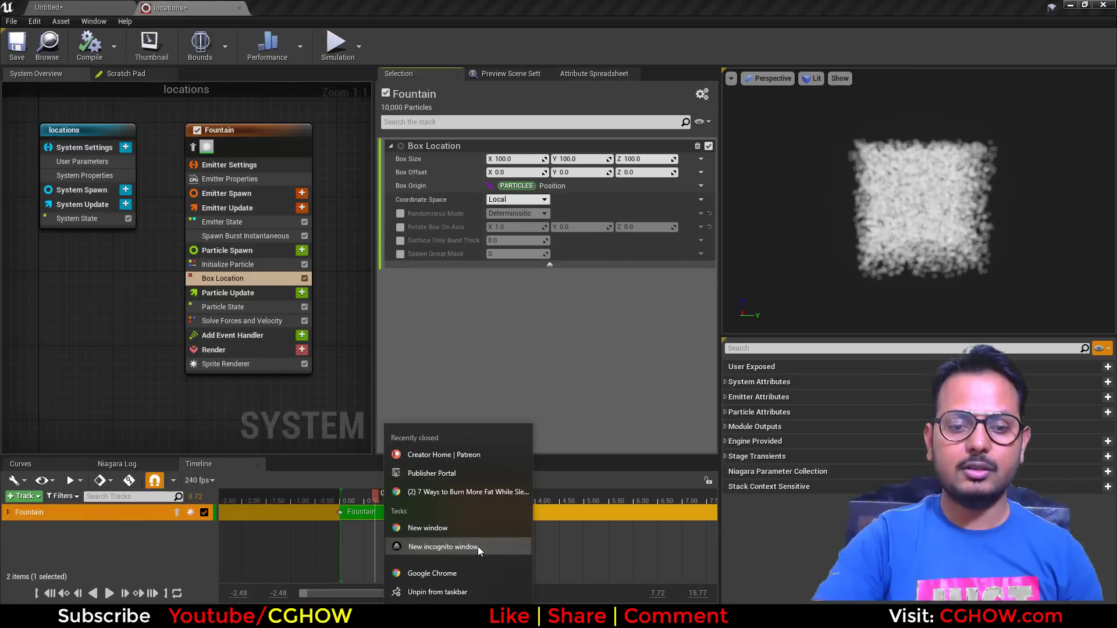
click(442, 546)
click(242, 51)
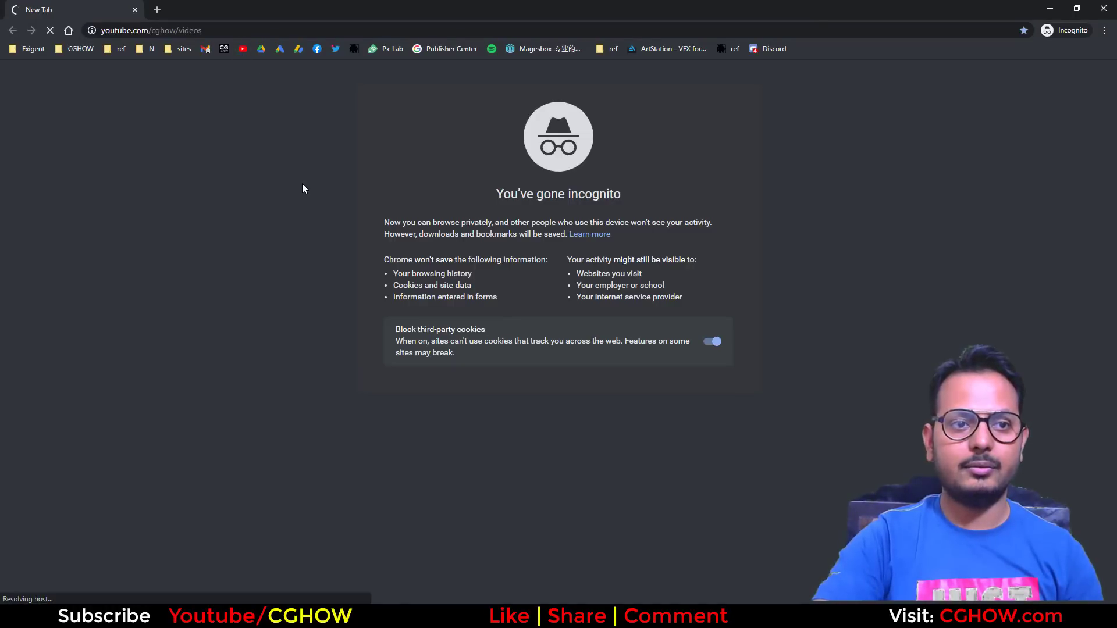
click(1053, 6)
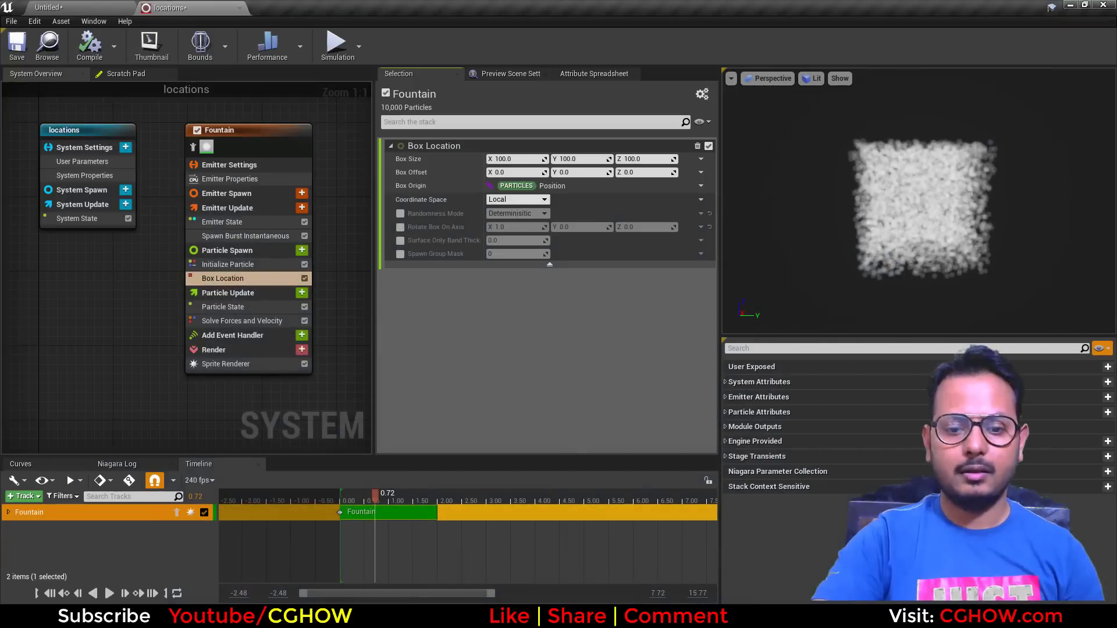
key(alt+Tab)
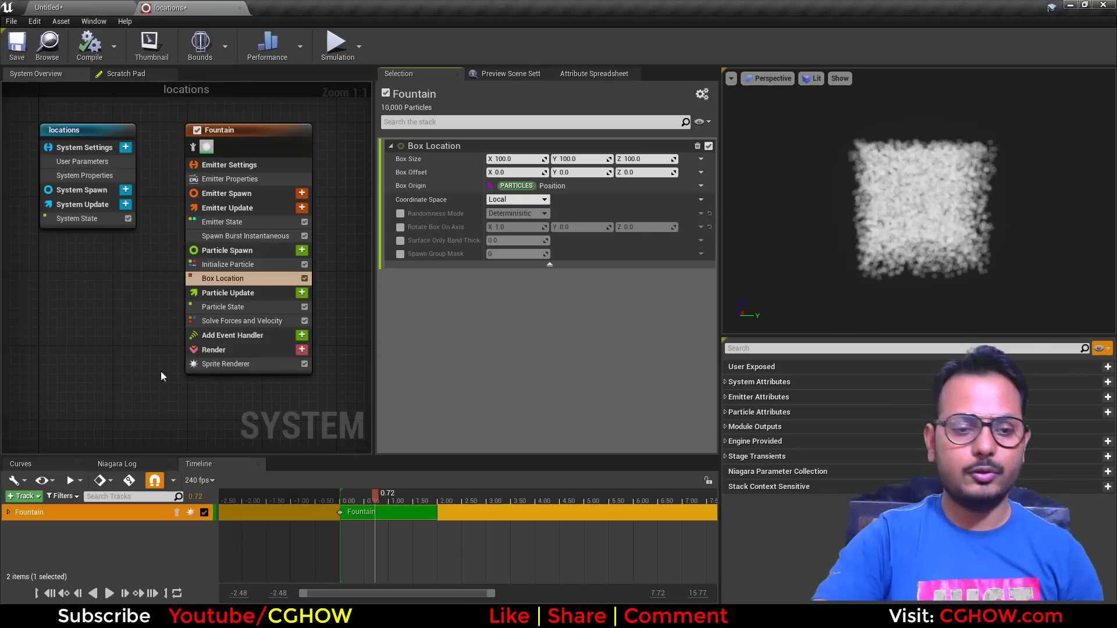
right_drag(109, 341, 96, 326)
click(96, 327)
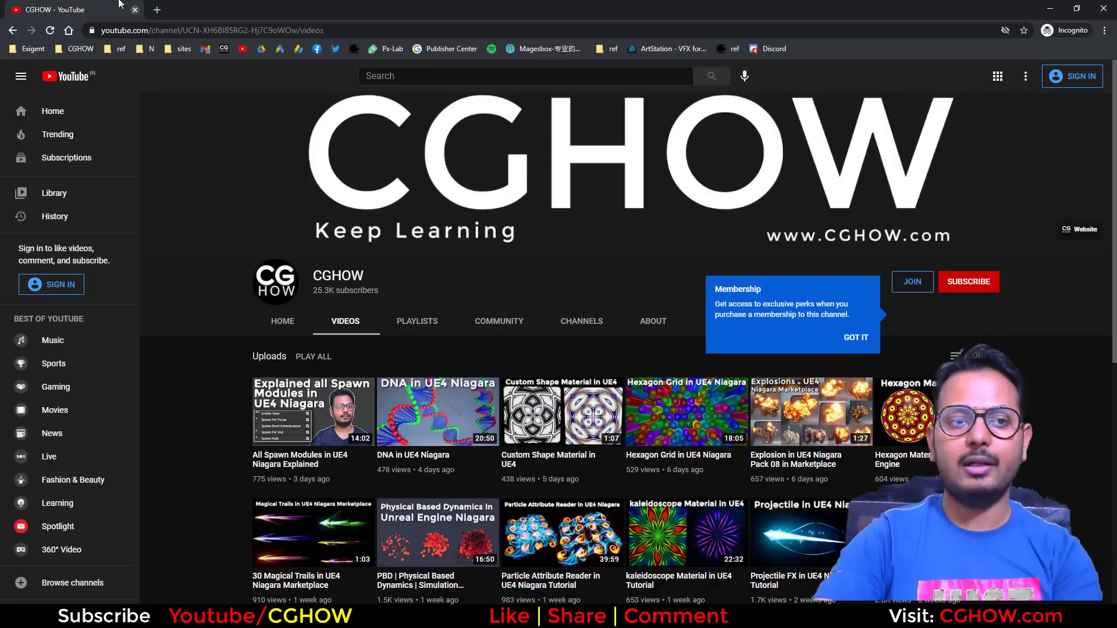
click(134, 9)
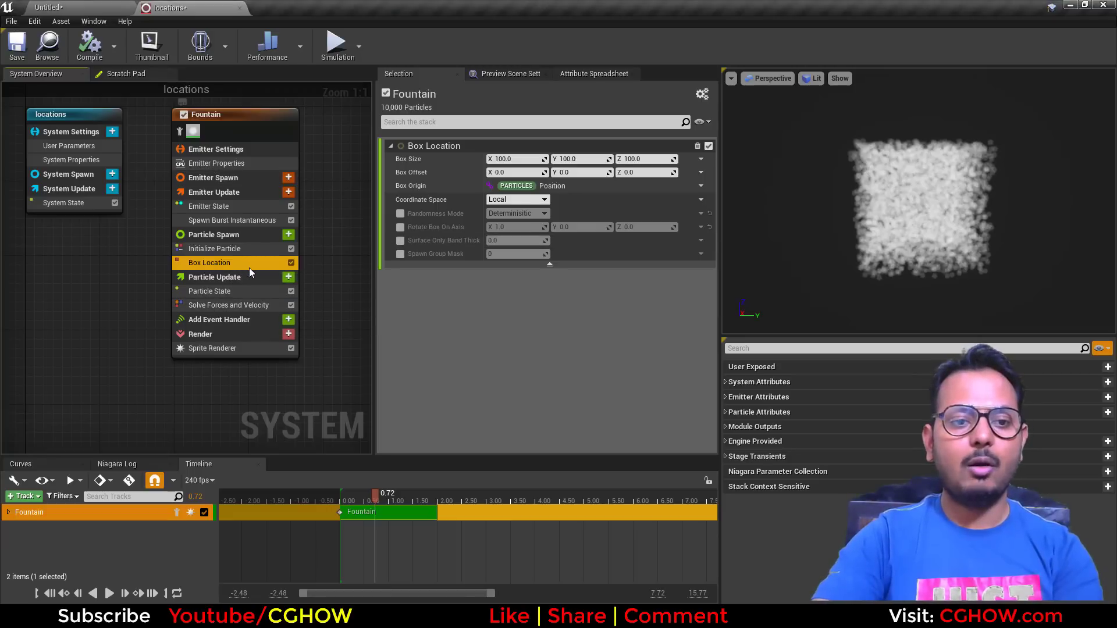
Step: Replace the Fountain emitter's Box Location module with a Cone Location module in Particle Spawn
key(Delete)
click(288, 234)
scroll(159, 415, down, 5)
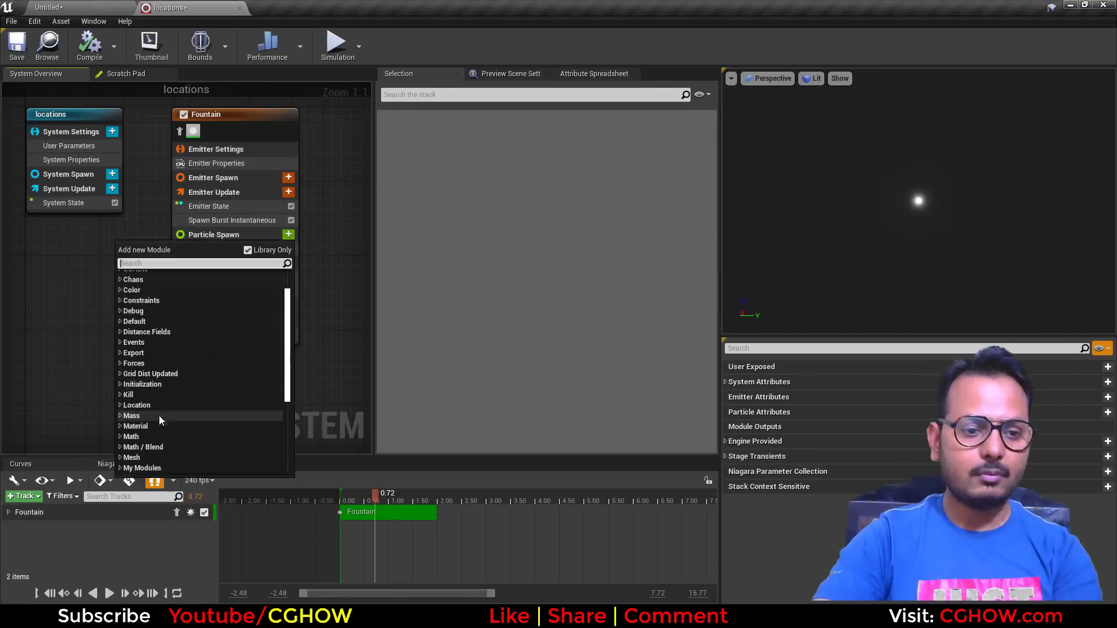
scroll(147, 406, down, 4)
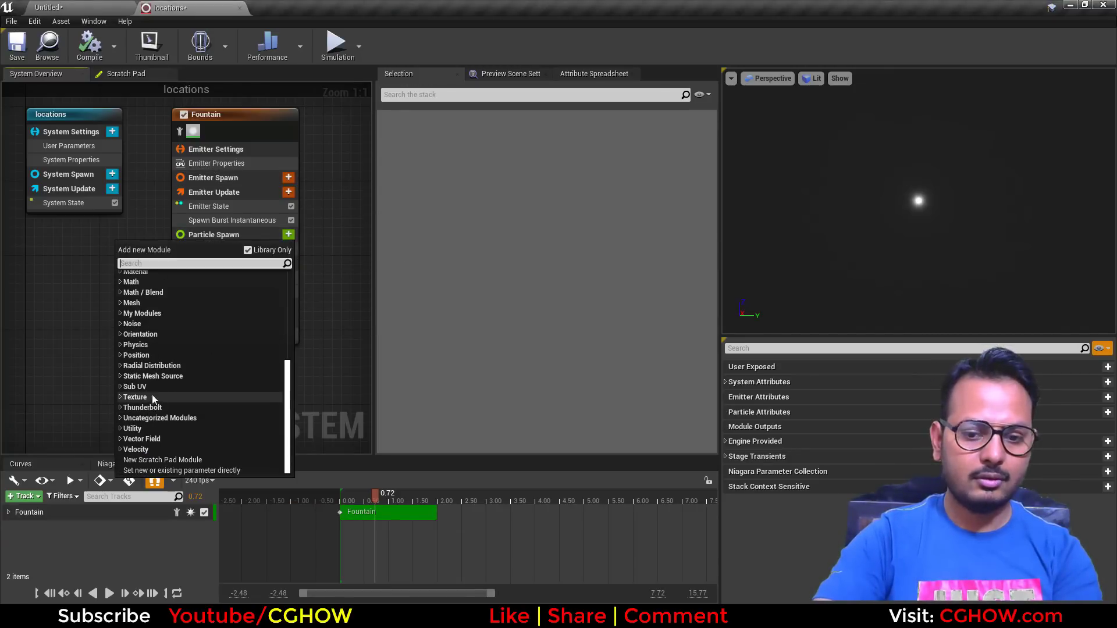
scroll(148, 382, up, 4)
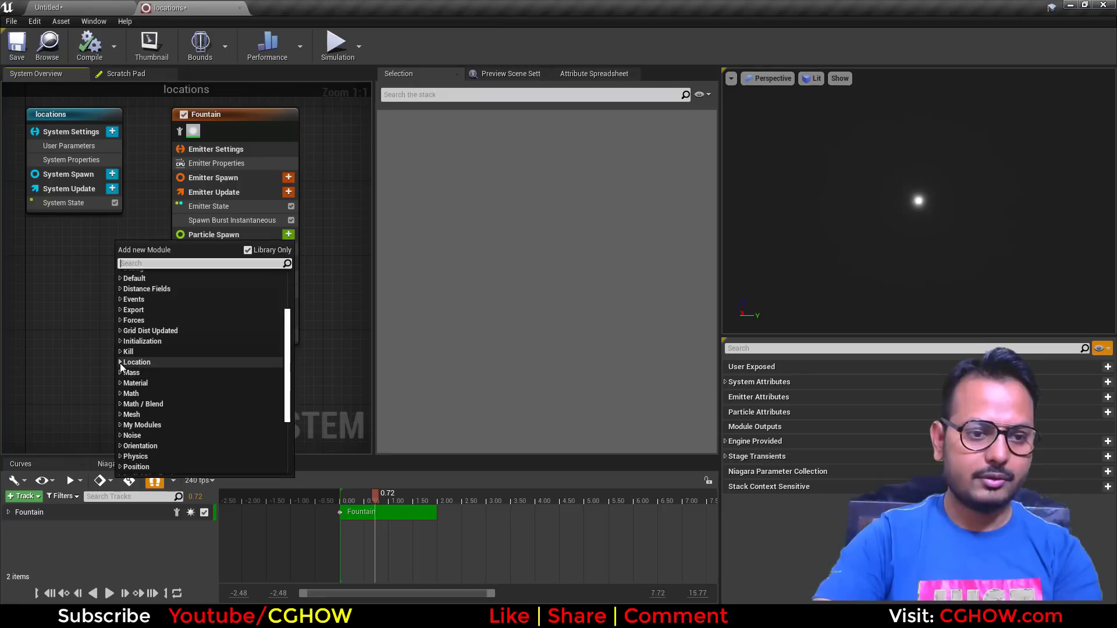
click(120, 362)
click(176, 386)
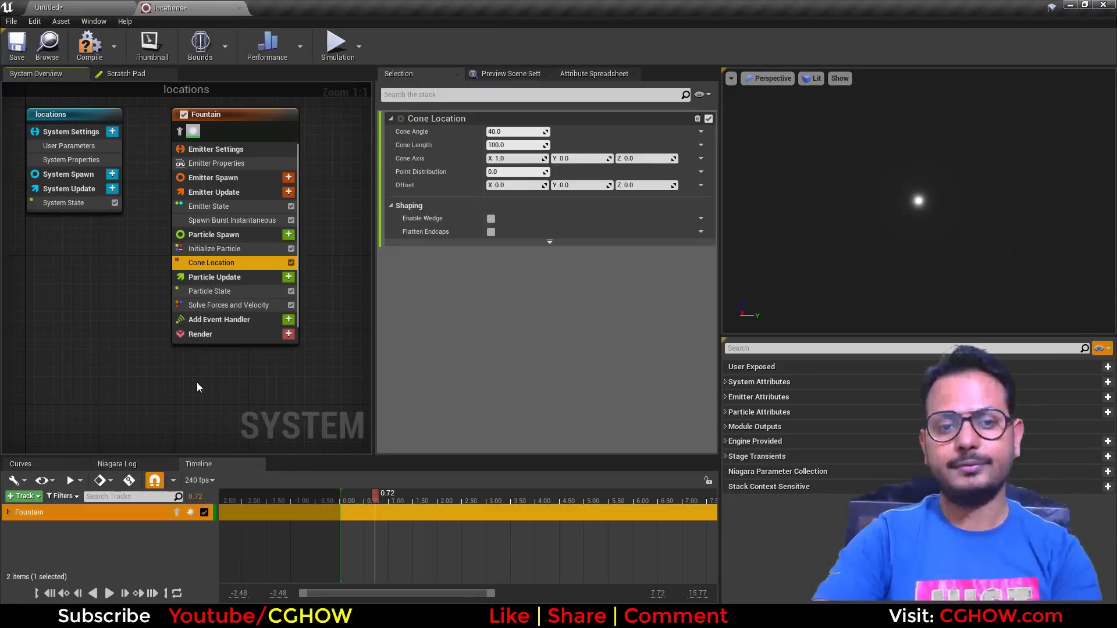
Step: Set the Cone Location's Cone Angle to 360 and inspect the particle shape from the side
drag(1092, 231, 1070, 232)
middle_drag(1092, 231, 987, 224)
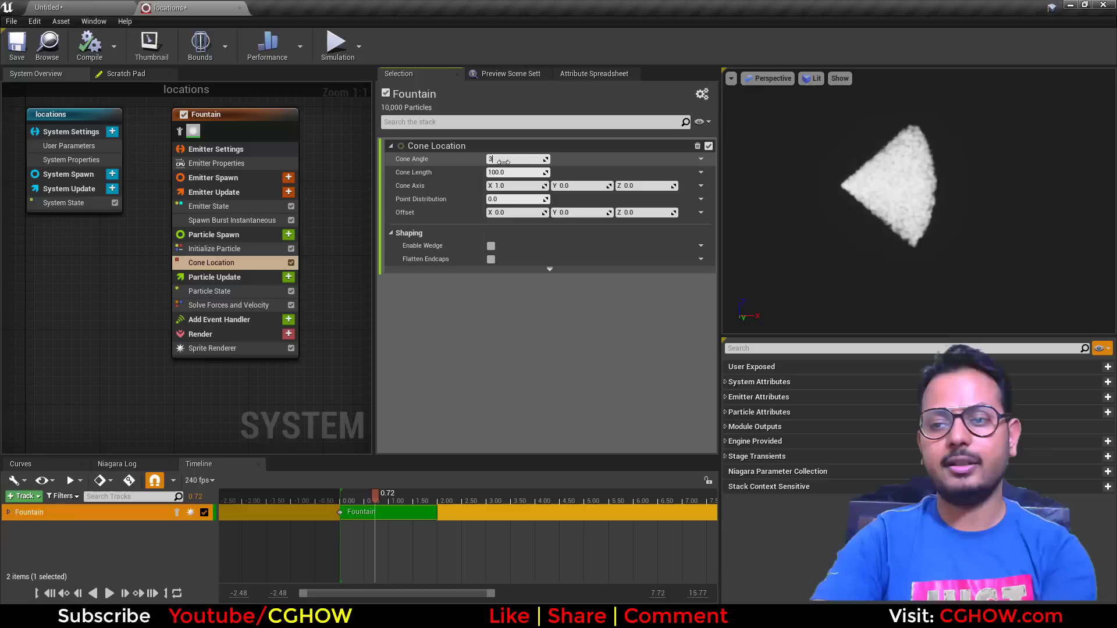
text(0)
key(Return)
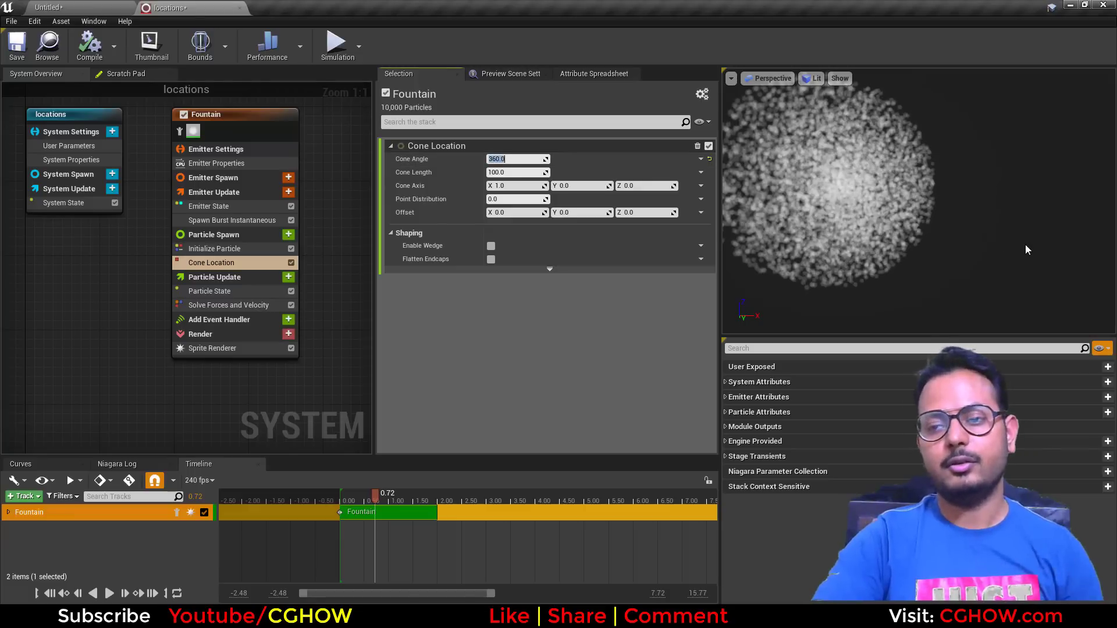
drag(1025, 250, 1012, 249)
middle_drag(1025, 250, 1086, 256)
Step: Vary the Cone Angle and Cone Length, settling on an angle of about 16.4 and a length of about 84.6
click(531, 159)
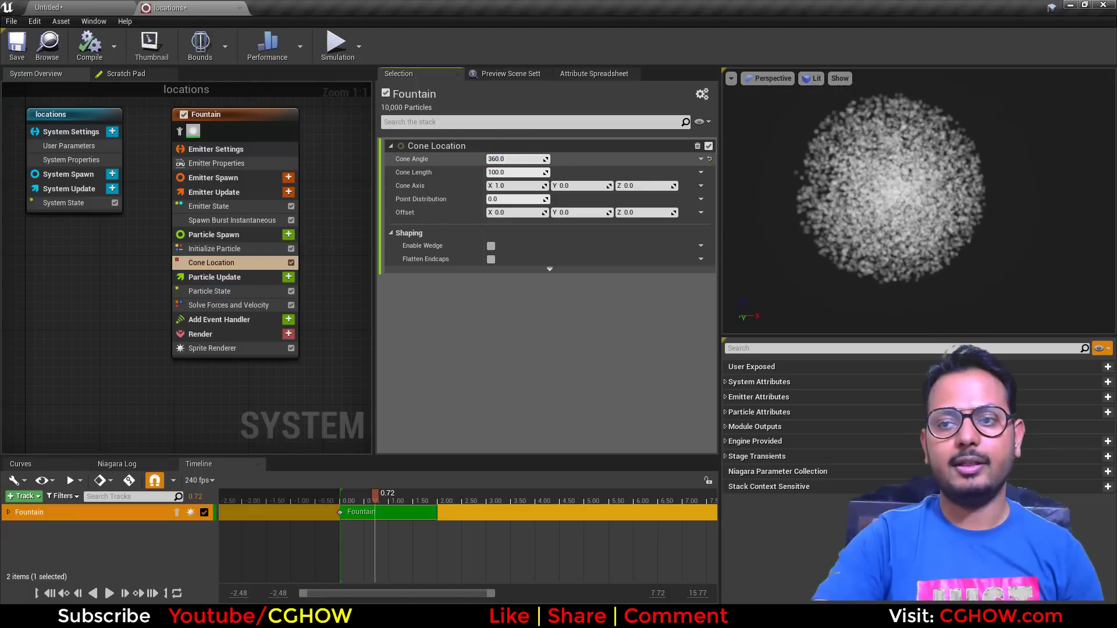
drag(532, 160, 509, 174)
text(360)
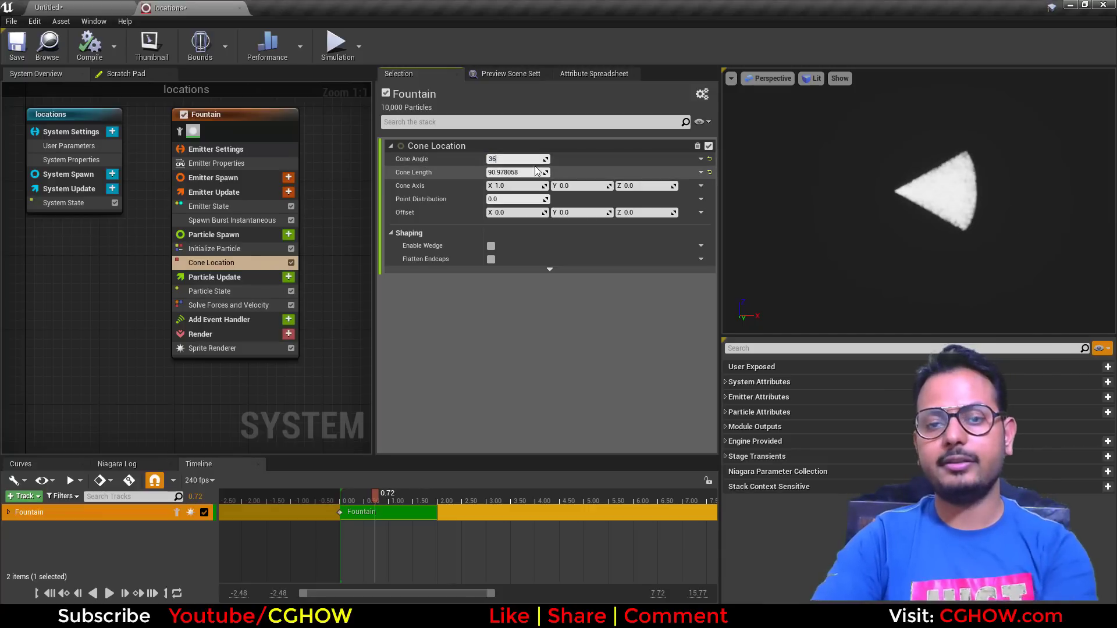
key(Return)
mouse_move(523, 172)
mouse_down()
mouse_move(497, 159)
mouse_move(519, 173)
mouse_up()
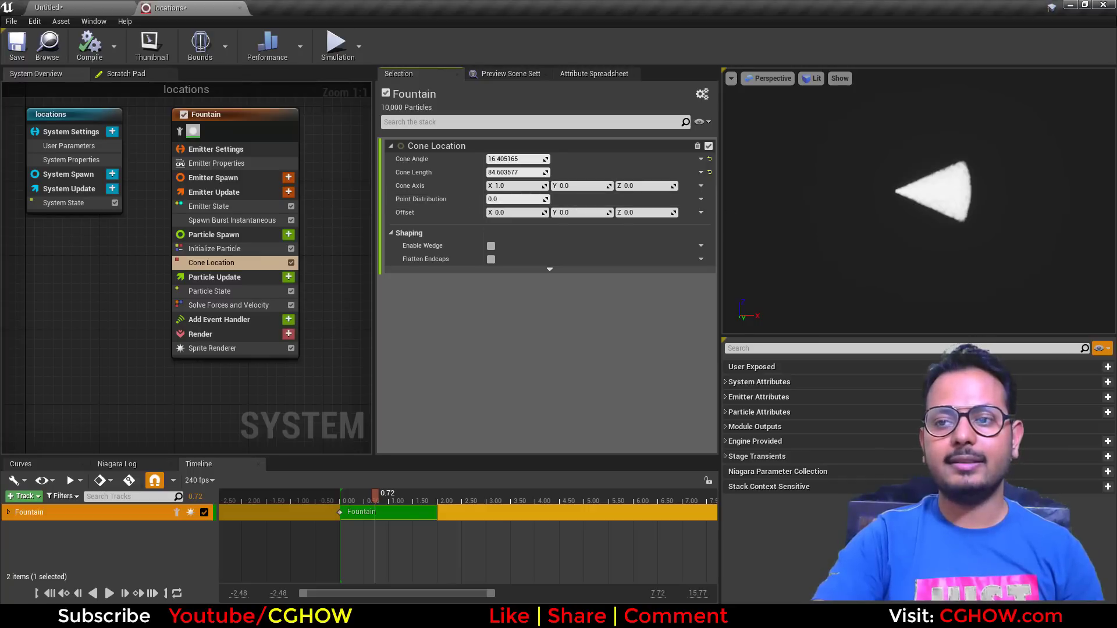
Step: Point the cone along Z by trying a Cone Axis Z of 1, and flip it with a Z of -1
click(645, 185)
text(1)
key(Return)
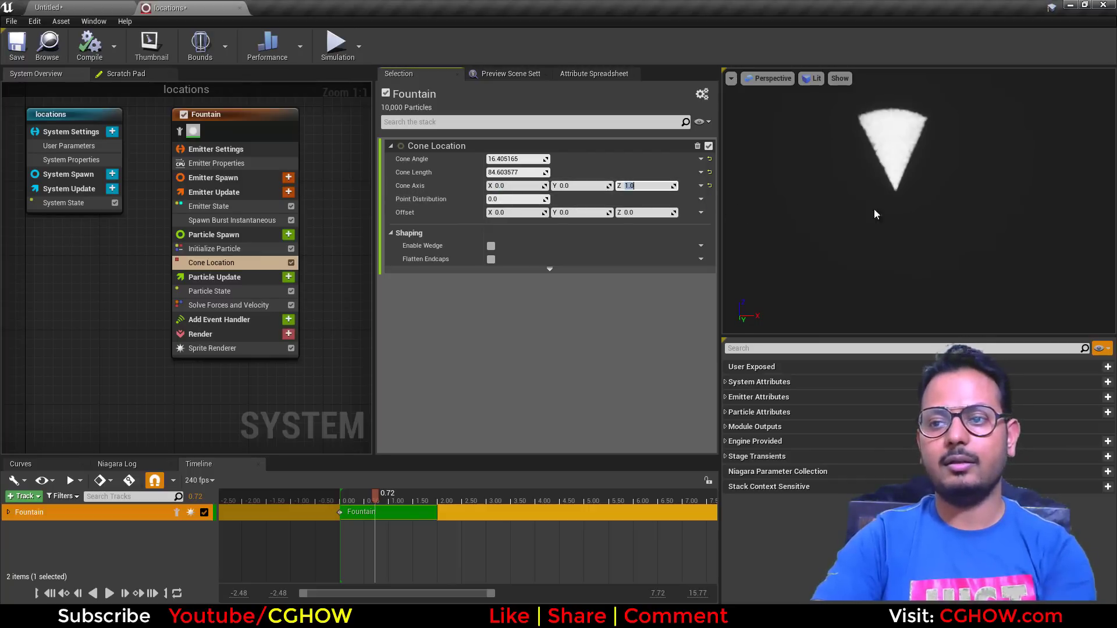
click(660, 185)
text(-1)
key(Return)
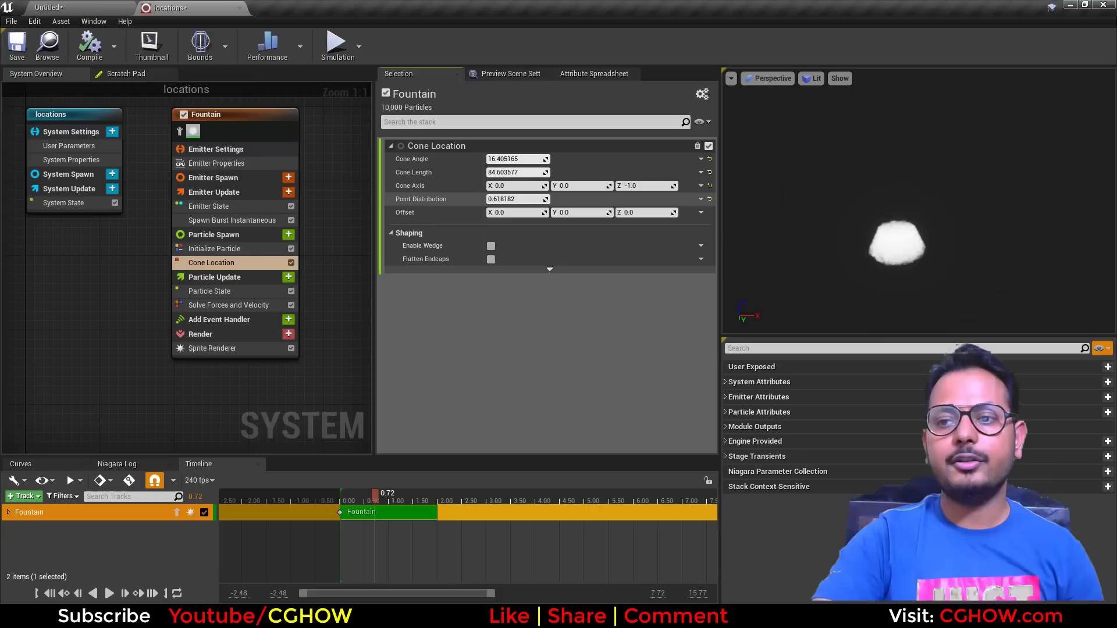
Step: Test Point Distribution, raising it to about 1 at a Cone Angle of 360, and narrow the angle to about 84
drag(526, 199, 485, 199)
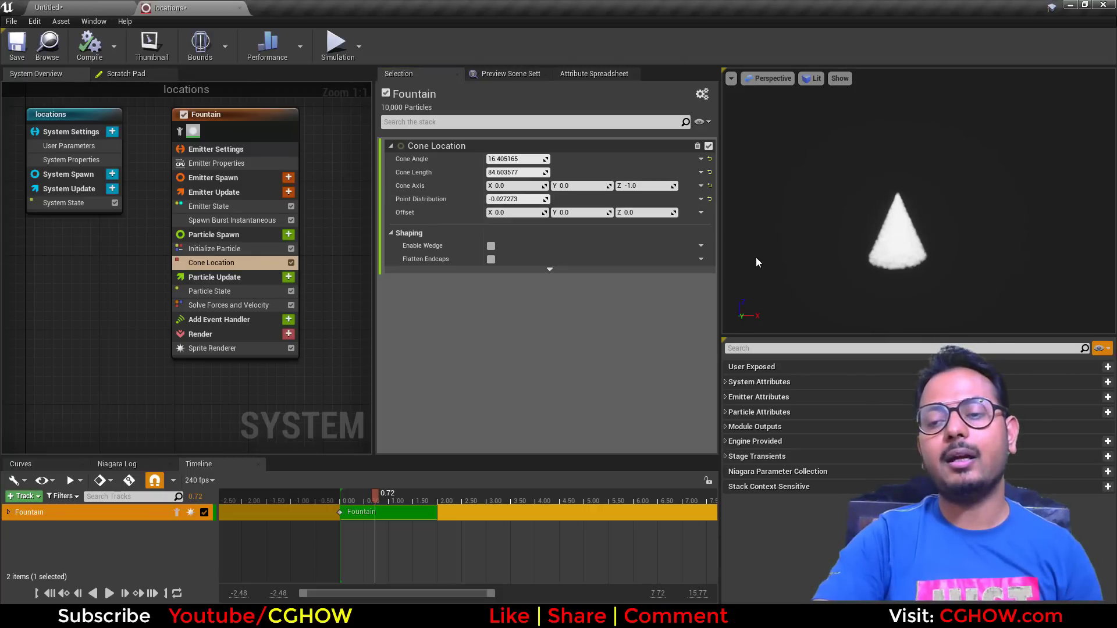
click(516, 159)
text(360)
key(Return)
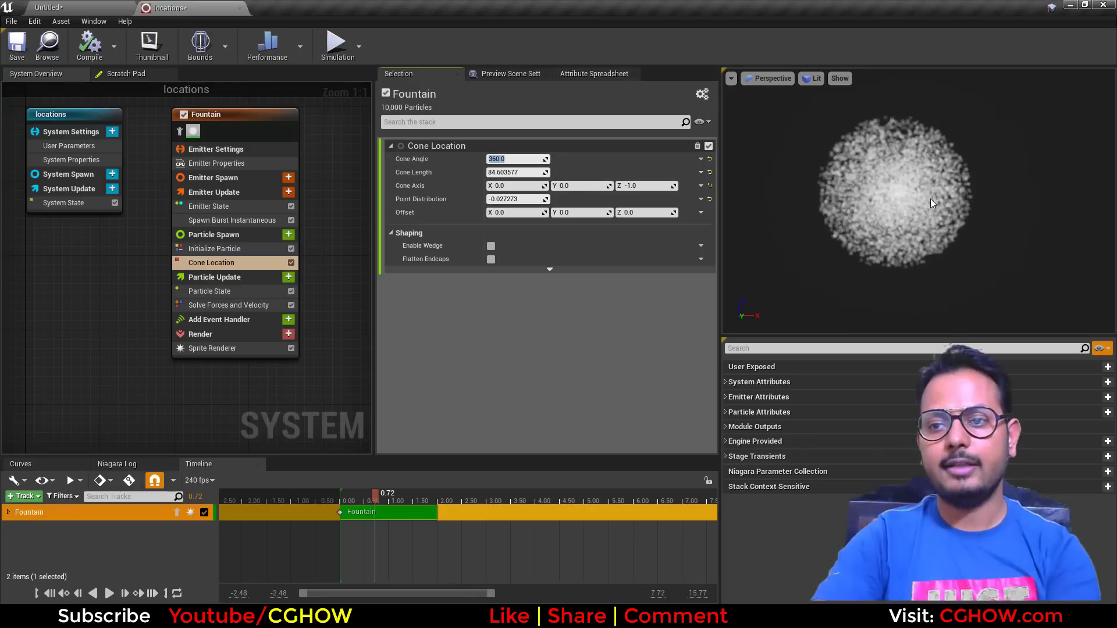
drag(510, 199, 581, 199)
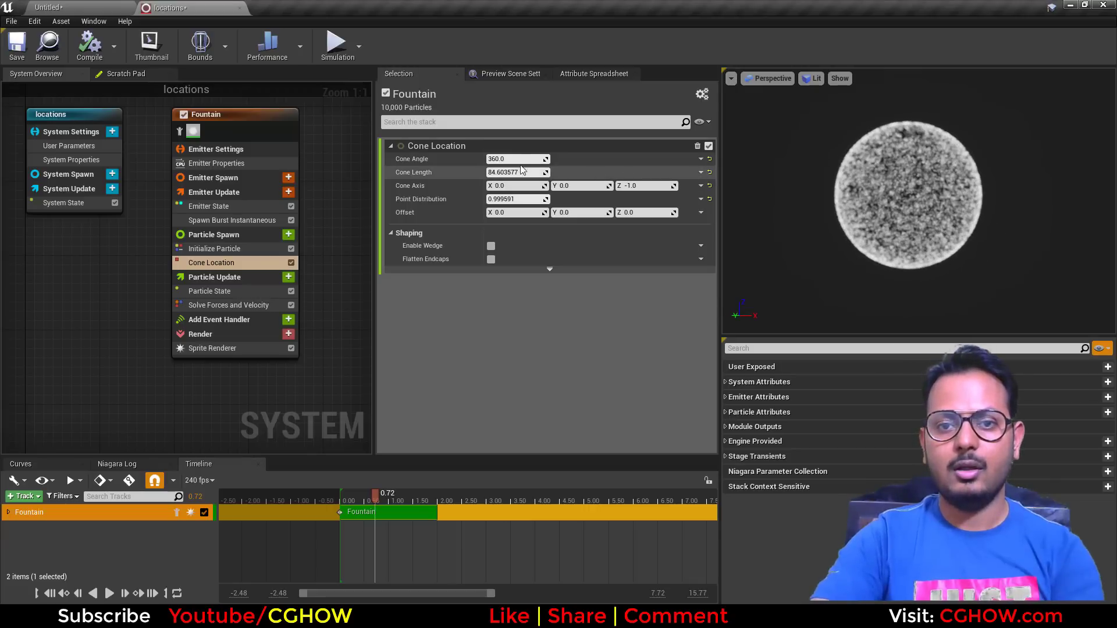
drag(516, 159, 485, 159)
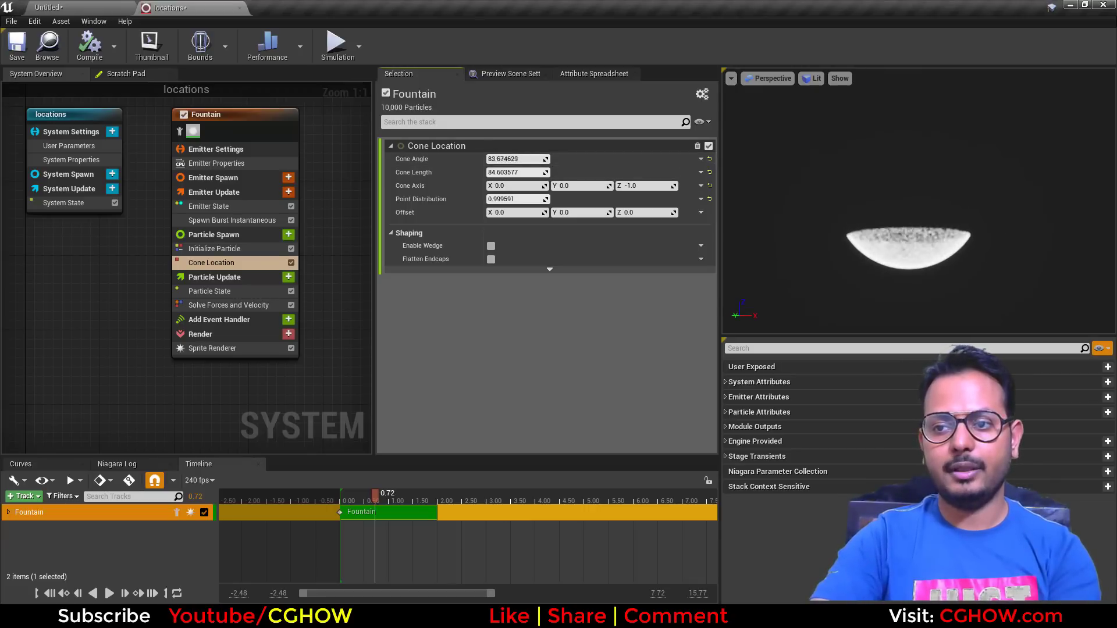
Step: Set the Cone Angle to 40 and the Point Distribution to 0
click(518, 159)
text(40)
key(Return)
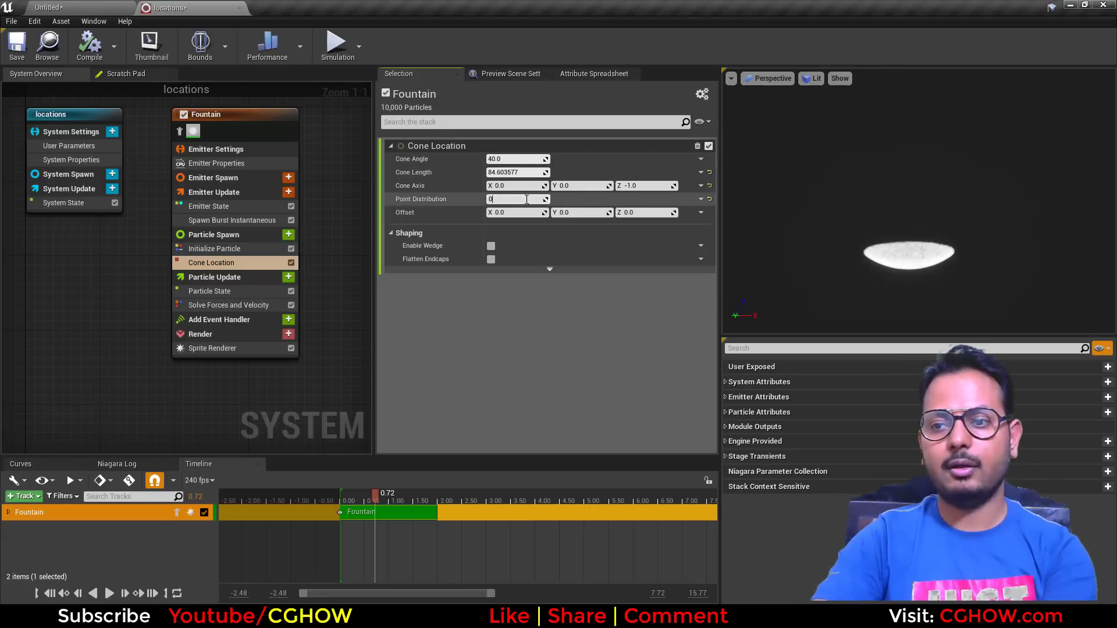
click(526, 199)
text(0)
key(Return)
Step: Raise the Point Distribution to about 1.03 and try shifting the cone's X Offset
click(566, 200)
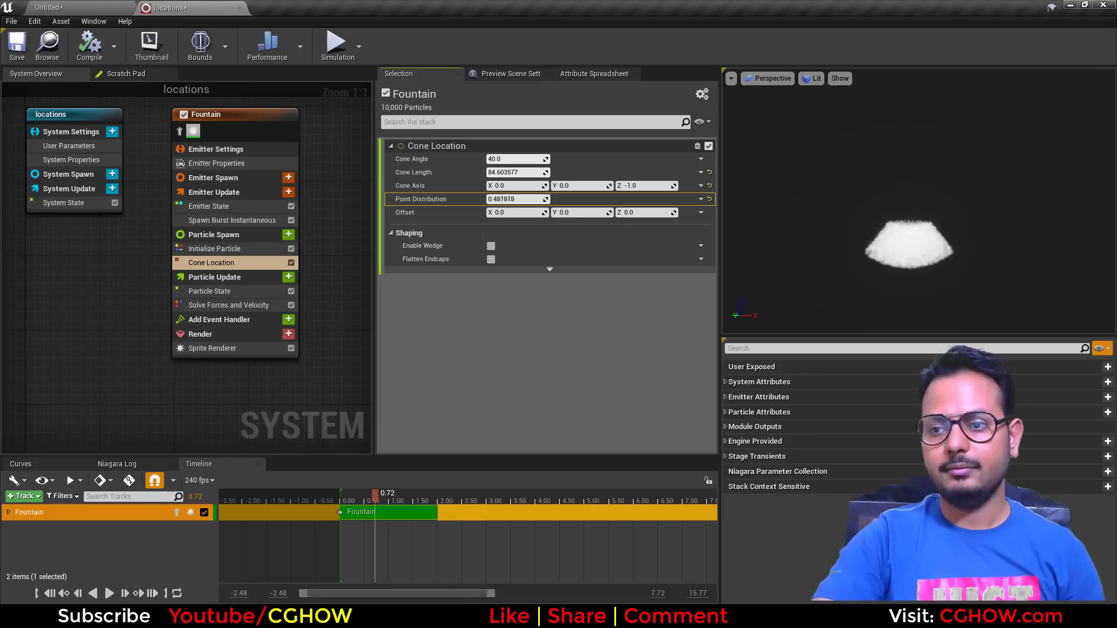
drag(517, 199, 552, 199)
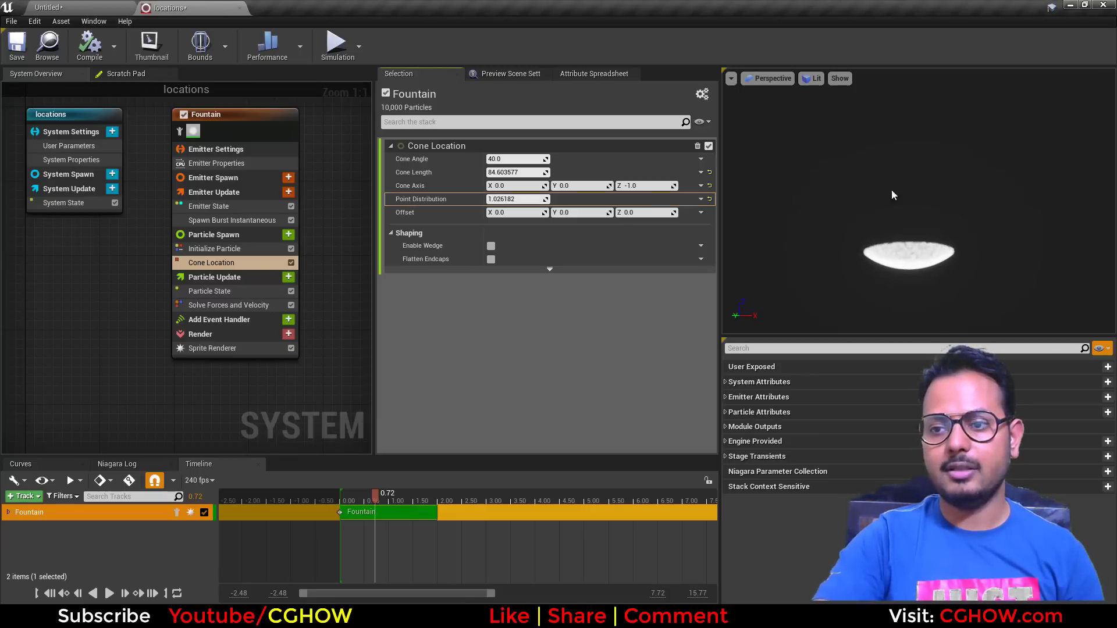
drag(892, 194, 1007, 218)
middle_drag(989, 228, 951, 217)
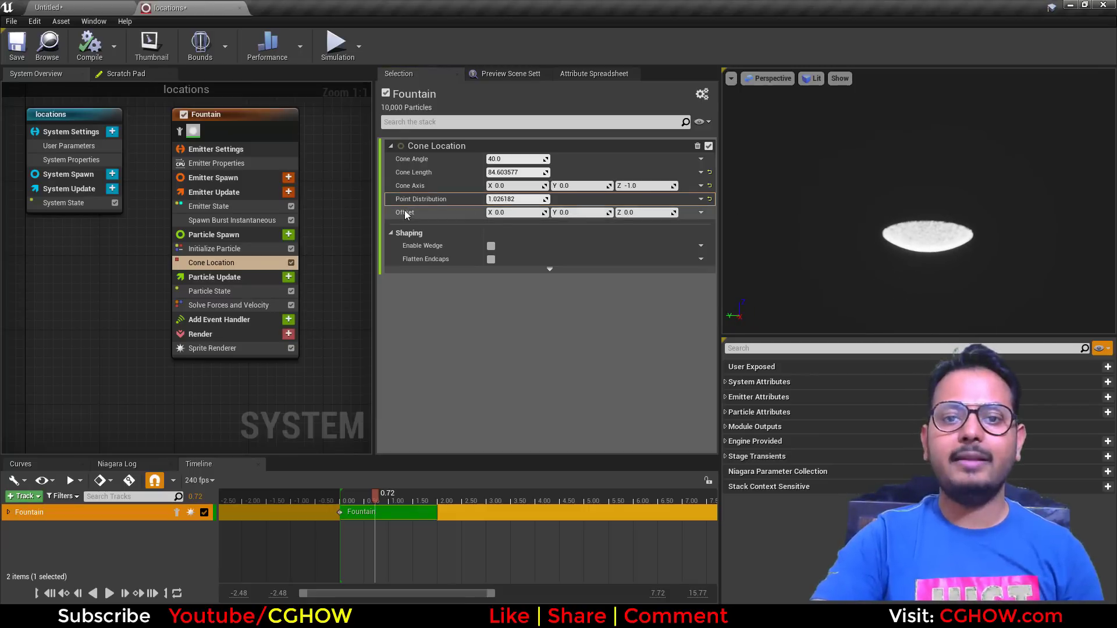
drag(517, 212, 547, 213)
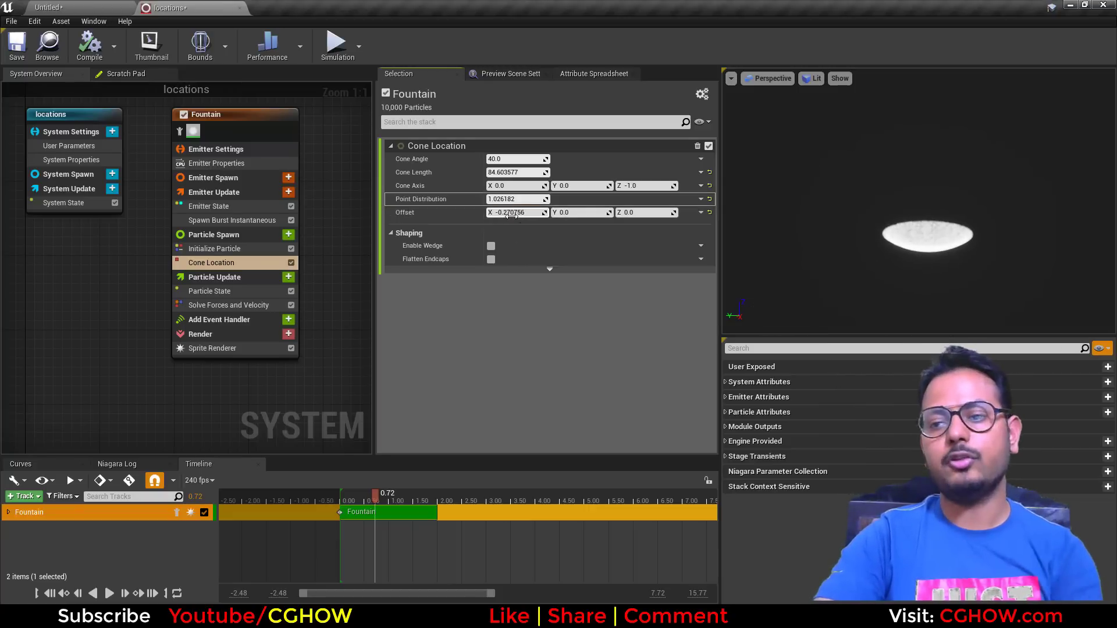
Step: Try Enable Wedge with a horizontal angle of about 195 and a vertical angle of about 31, and disable the wedge again
click(549, 268)
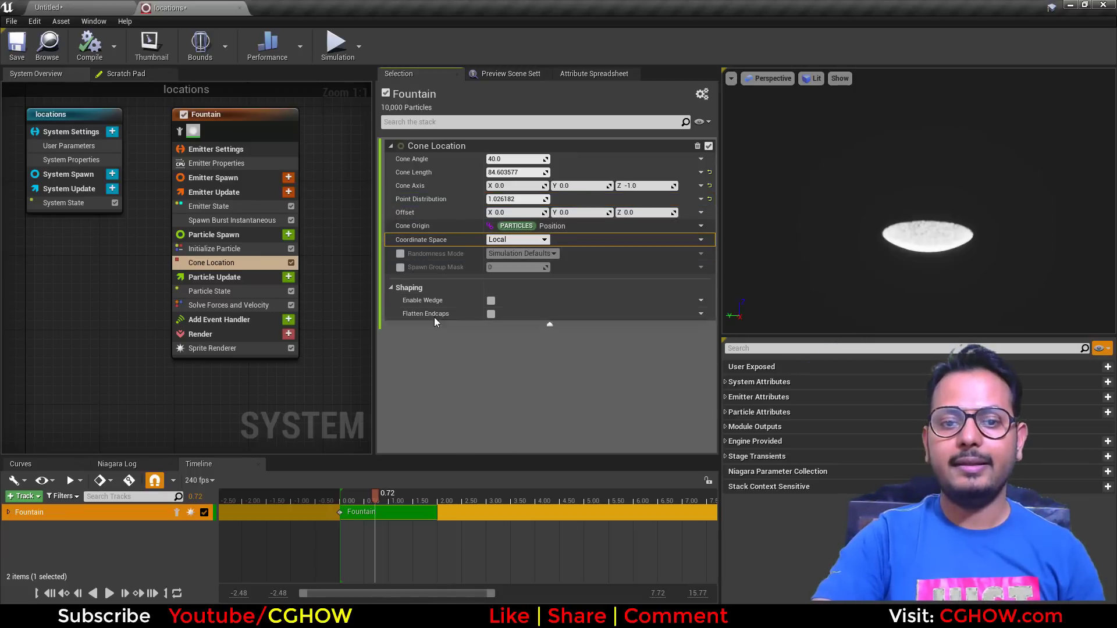
click(491, 301)
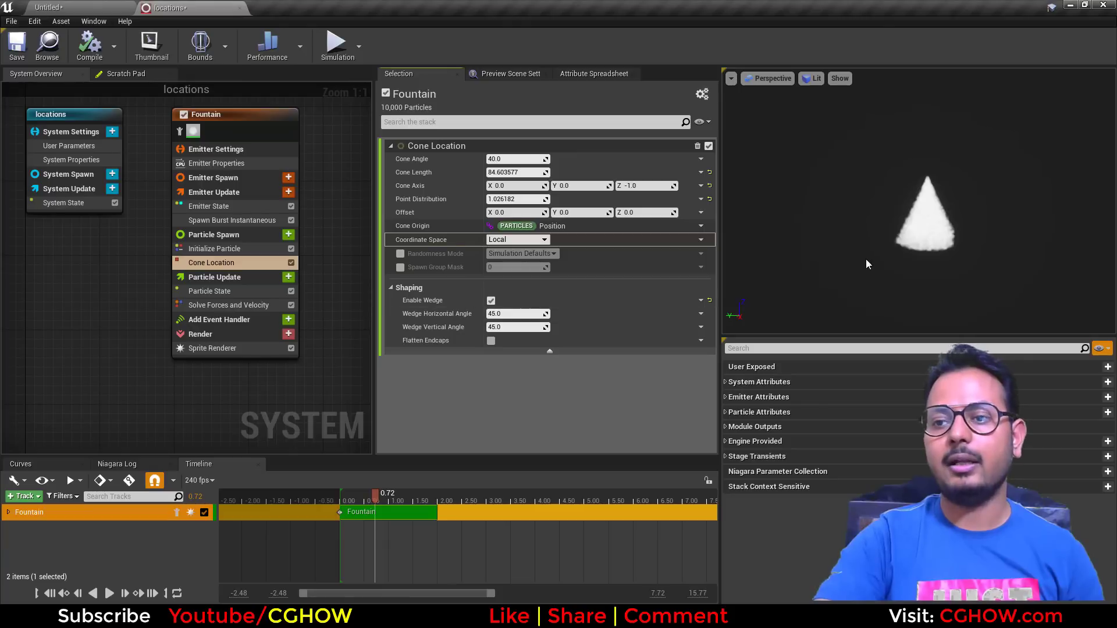
drag(865, 259, 930, 259)
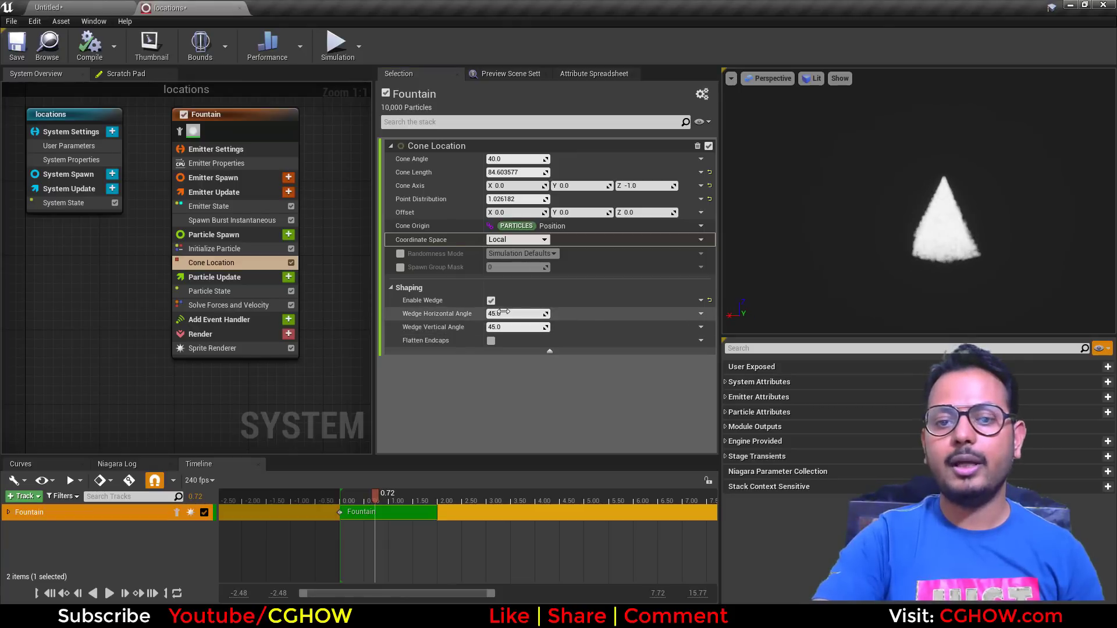
drag(511, 314, 547, 313)
drag(749, 260, 843, 260)
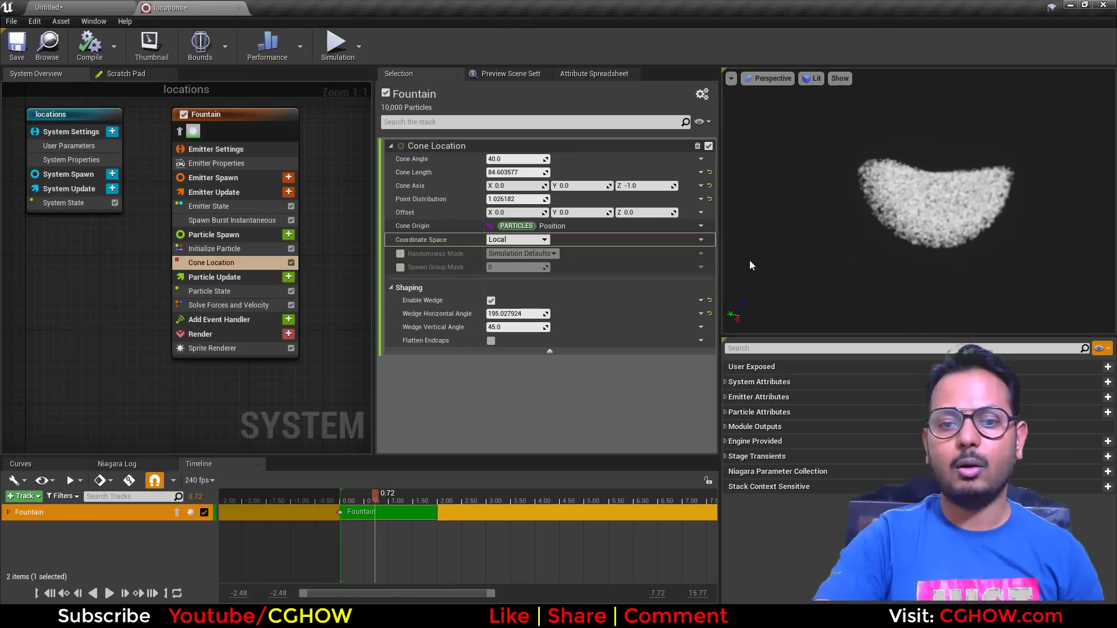
drag(503, 328, 478, 327)
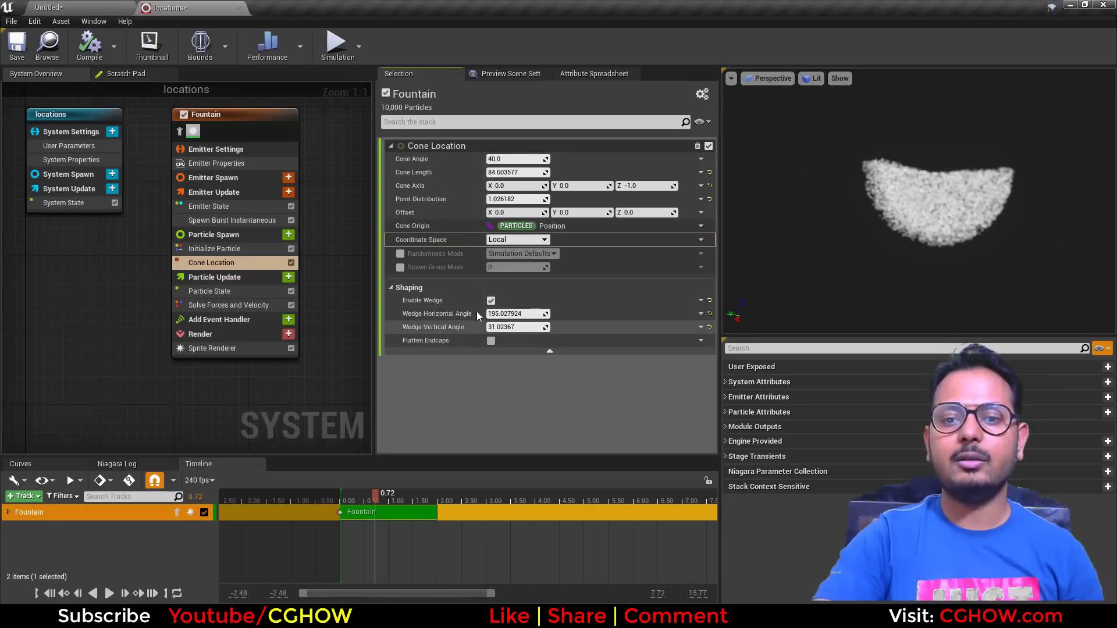
click(491, 301)
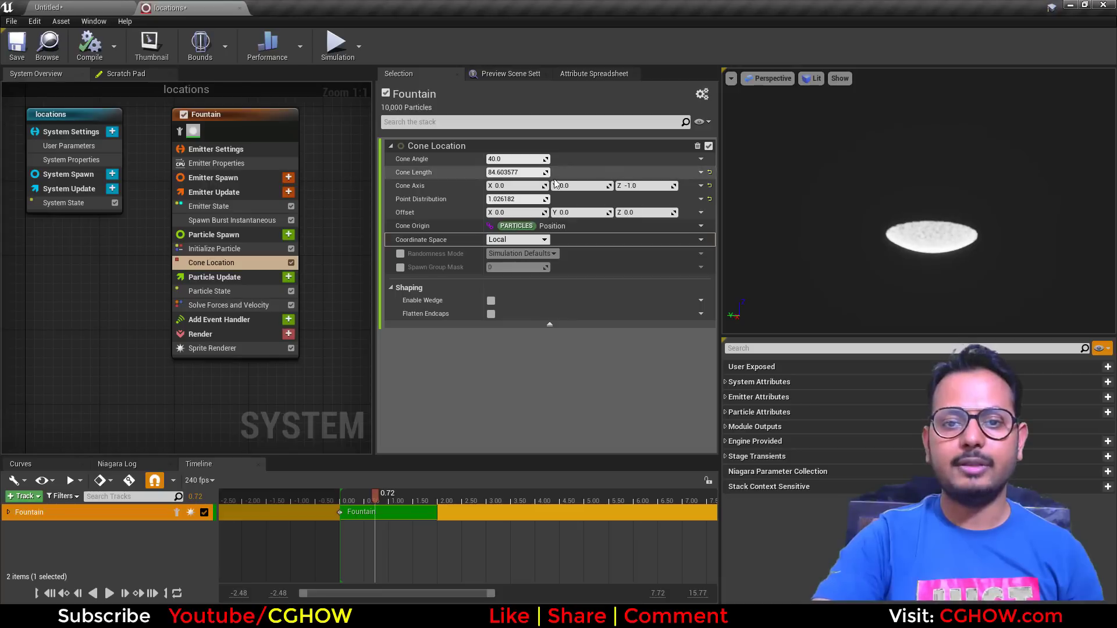
Step: Lower the Point Distribution to about -0.07 and compare the cone with Flatten Endcaps on and off, leaving it enabled
drag(513, 200, 471, 200)
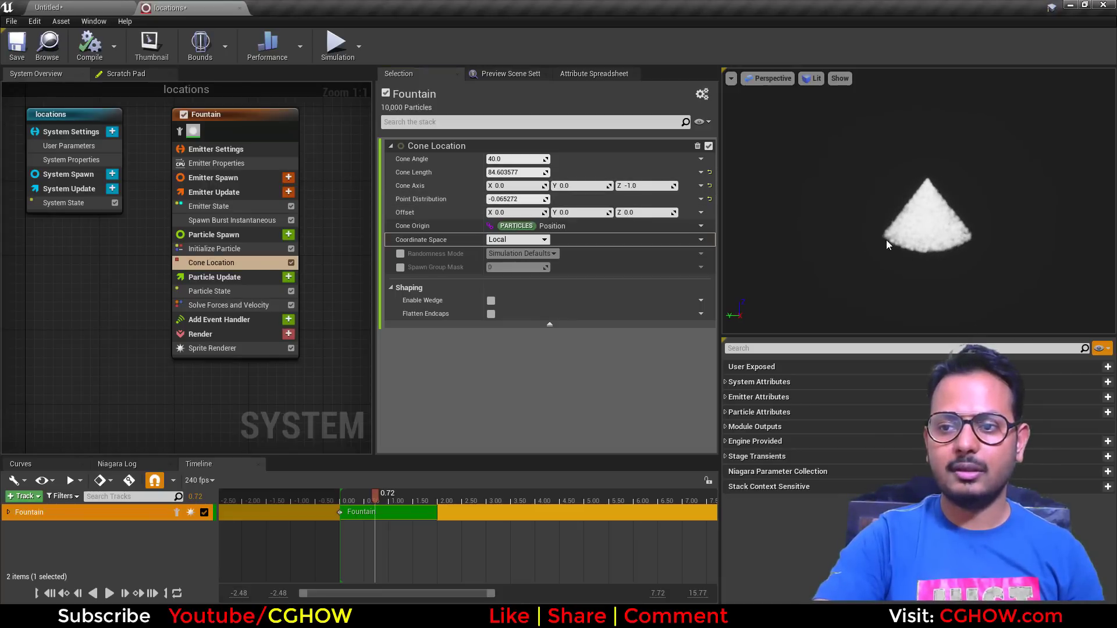
click(491, 314)
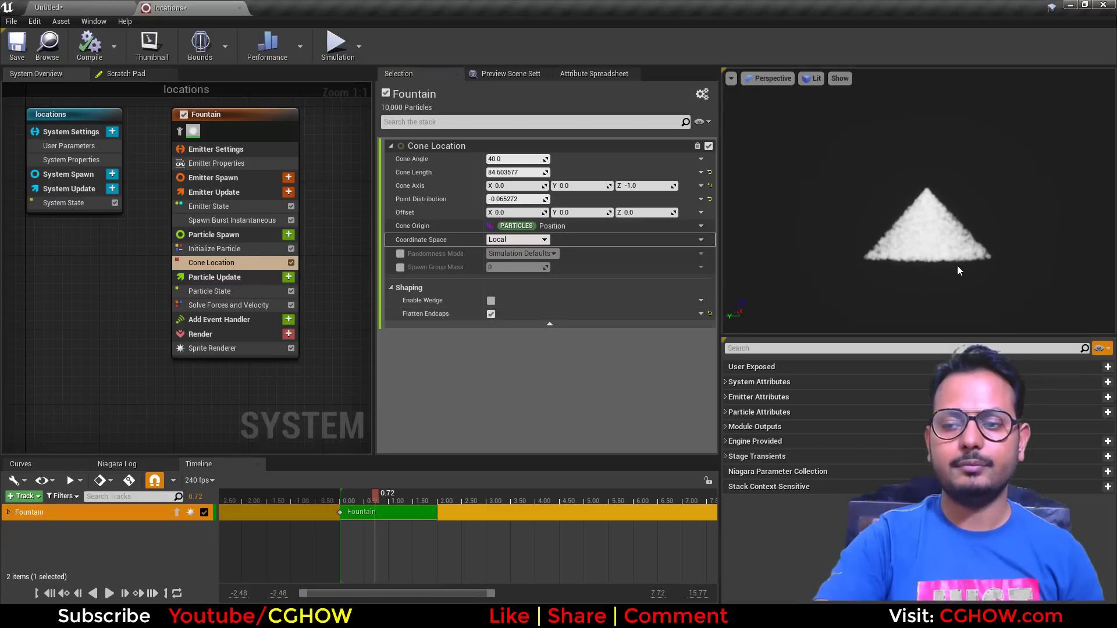
click(490, 315)
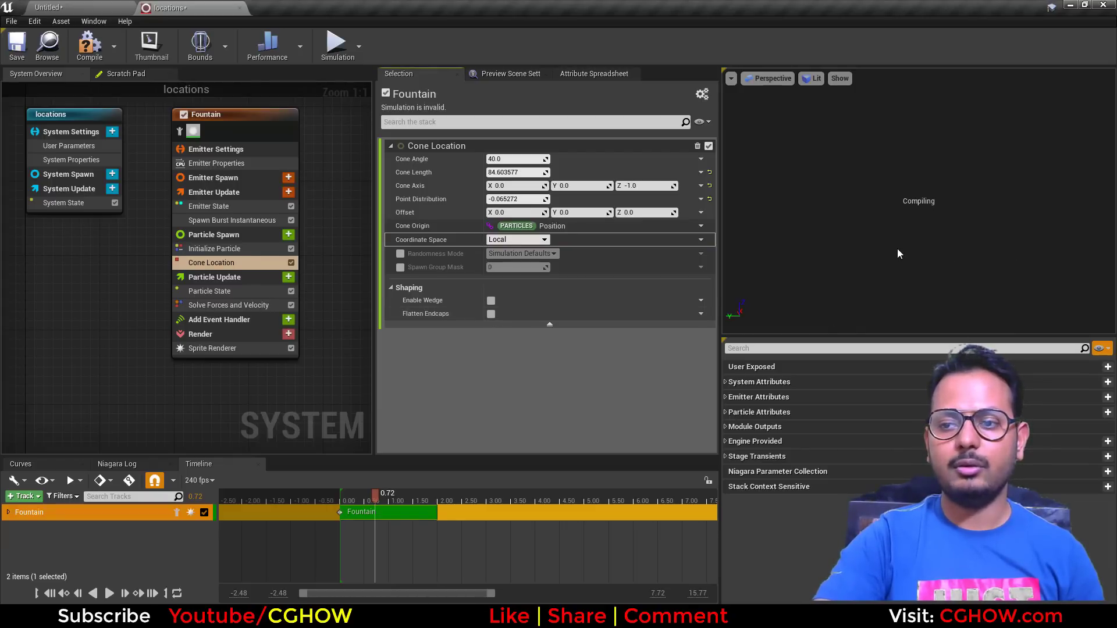
click(492, 314)
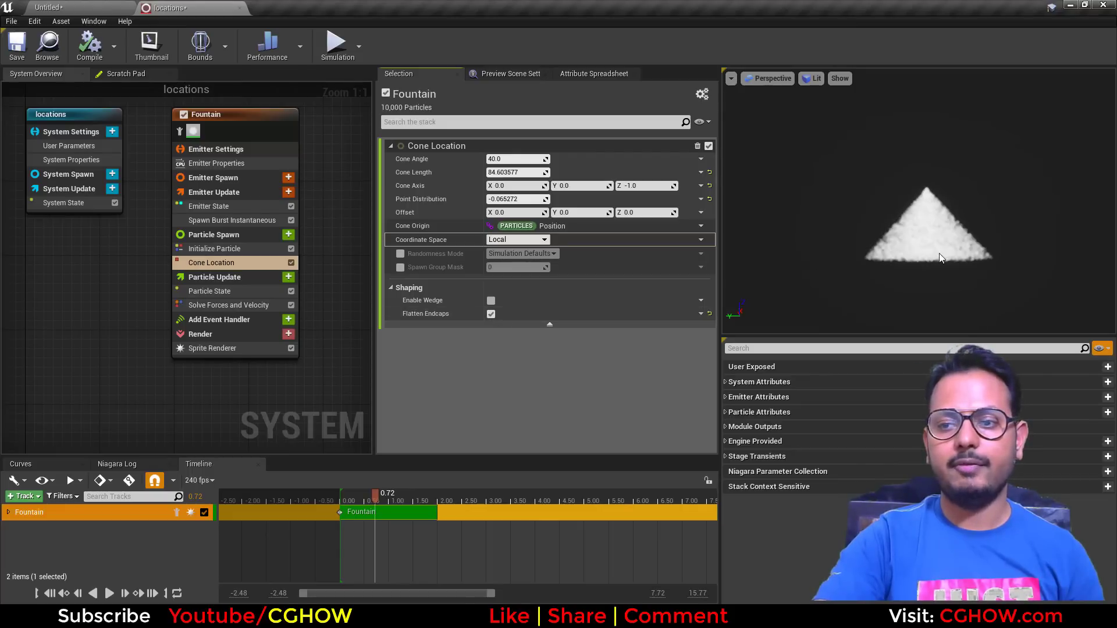
drag(930, 232, 995, 250)
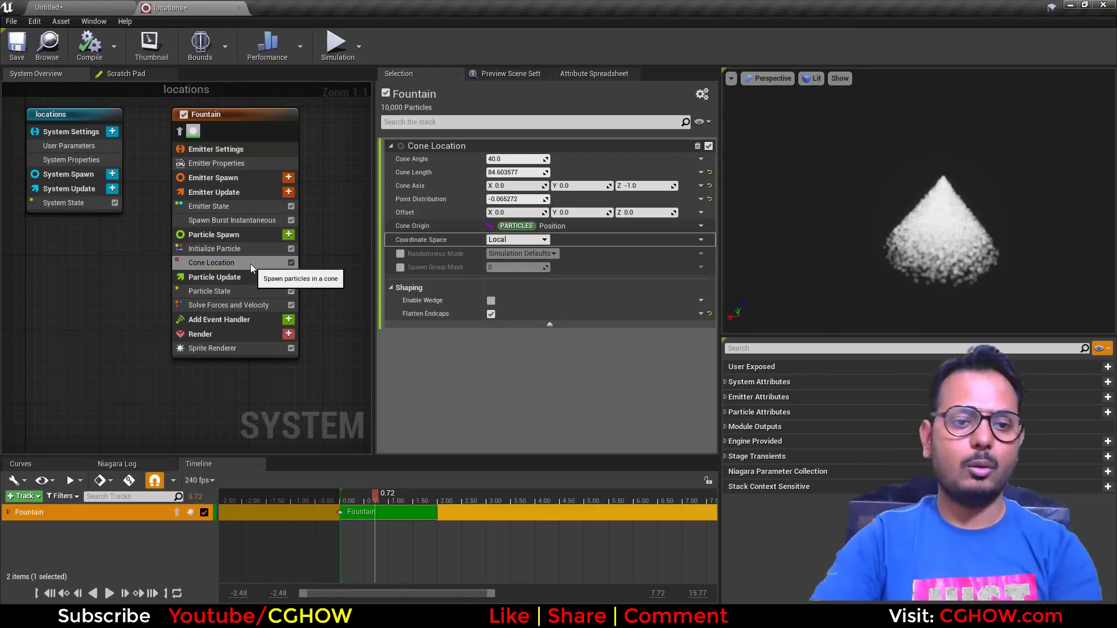
Step: Replace the Fountain emitter's Cone Location module with a Cylinder Location module in Particle Spawn
key(Delete)
click(288, 235)
scroll(203, 372, down, 3)
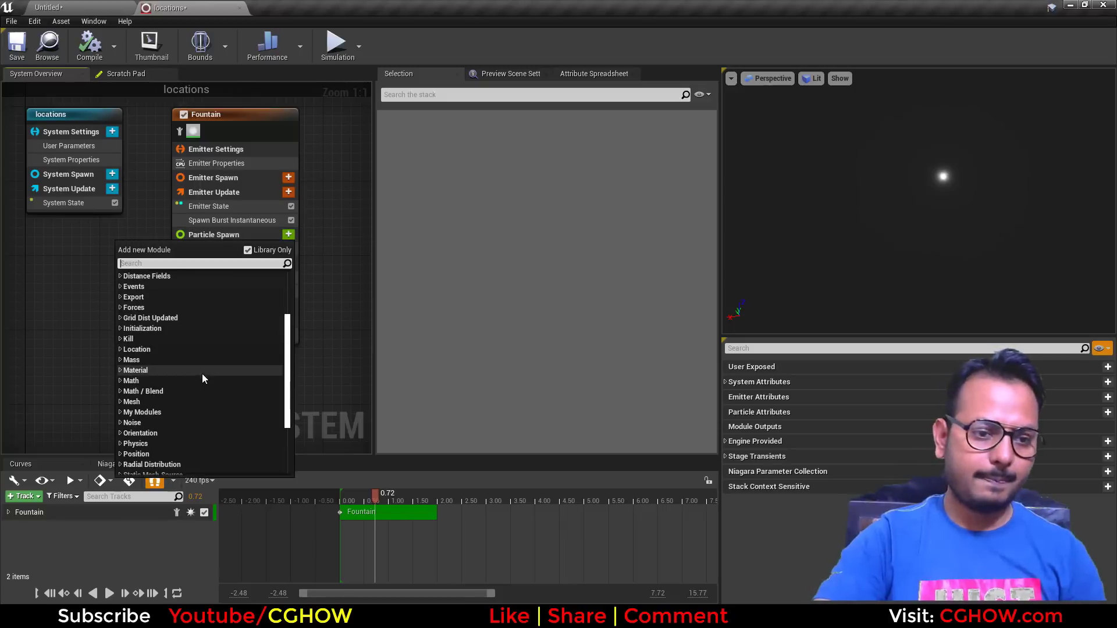
click(119, 349)
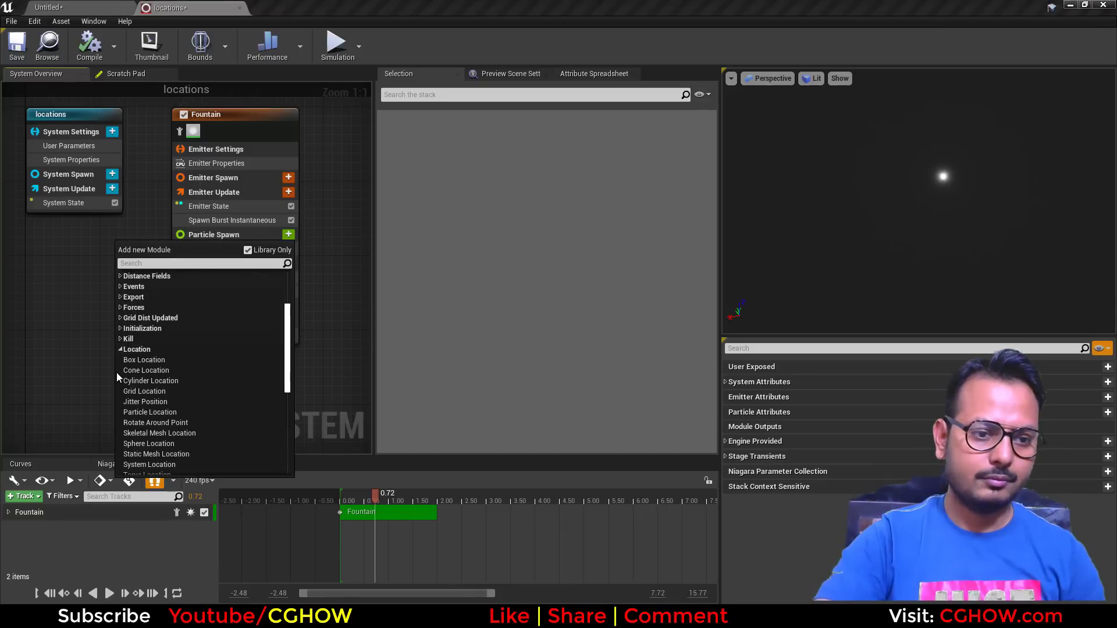
click(158, 381)
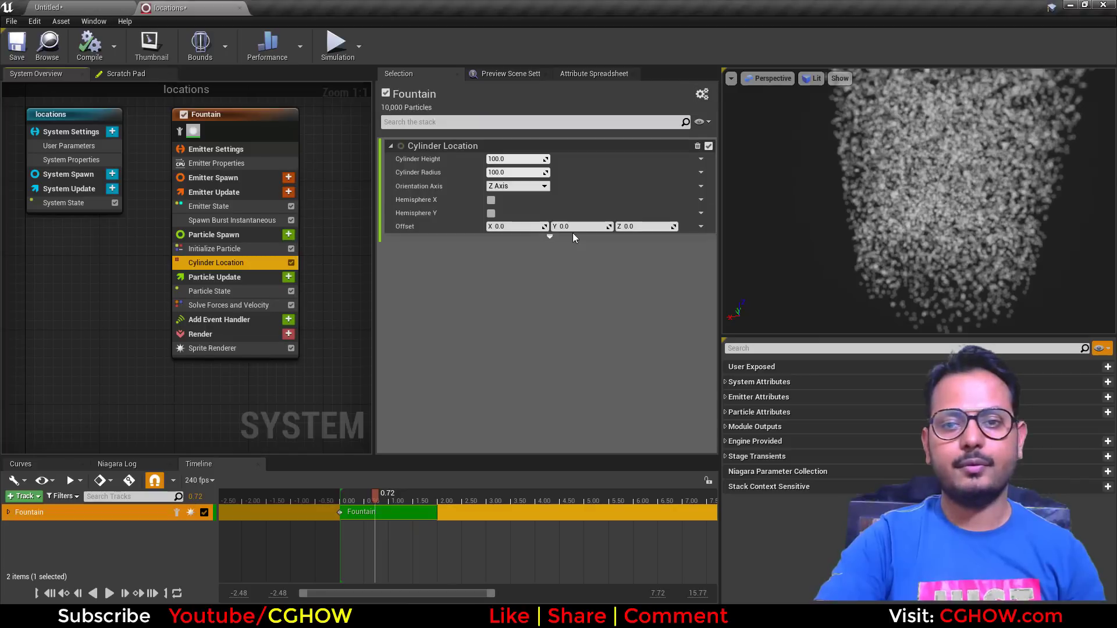
Step: Adjust the Cylinder Height to about 140.7 and the Cylinder Radius to about 86.5
scroll(895, 225, down, 4)
drag(925, 257, 896, 255)
mouse_move(506, 159)
mouse_down()
mouse_move(567, 159)
mouse_move(477, 159)
mouse_move(511, 172)
mouse_up()
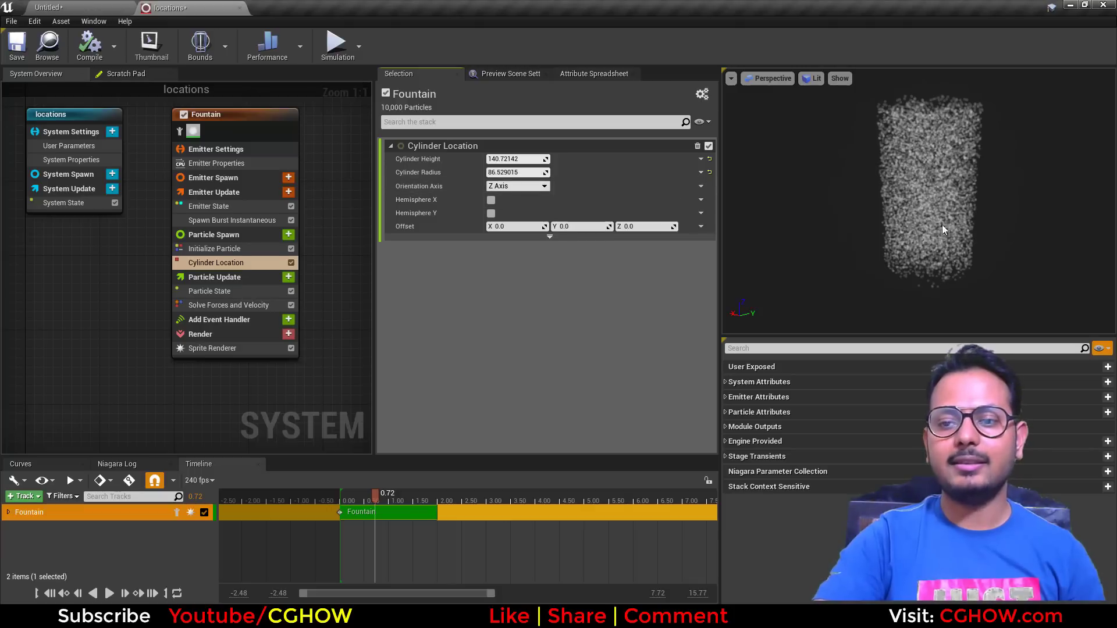
Step: Try the cylinder's Orientation Axis as X Axis and Y Axis, and return it to Z Axis
click(520, 186)
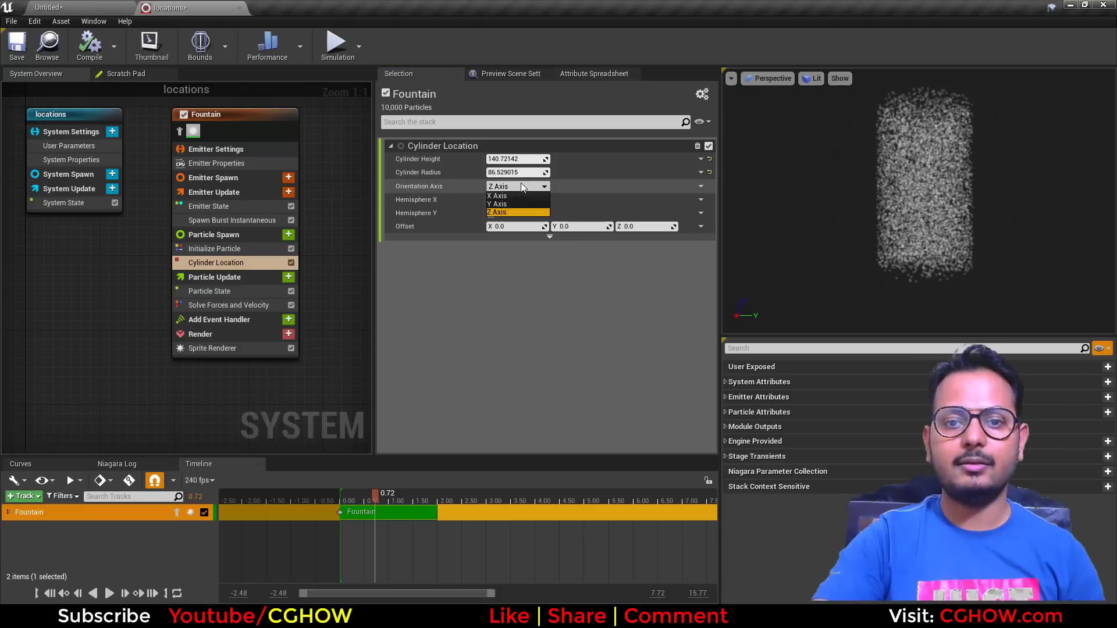
click(498, 196)
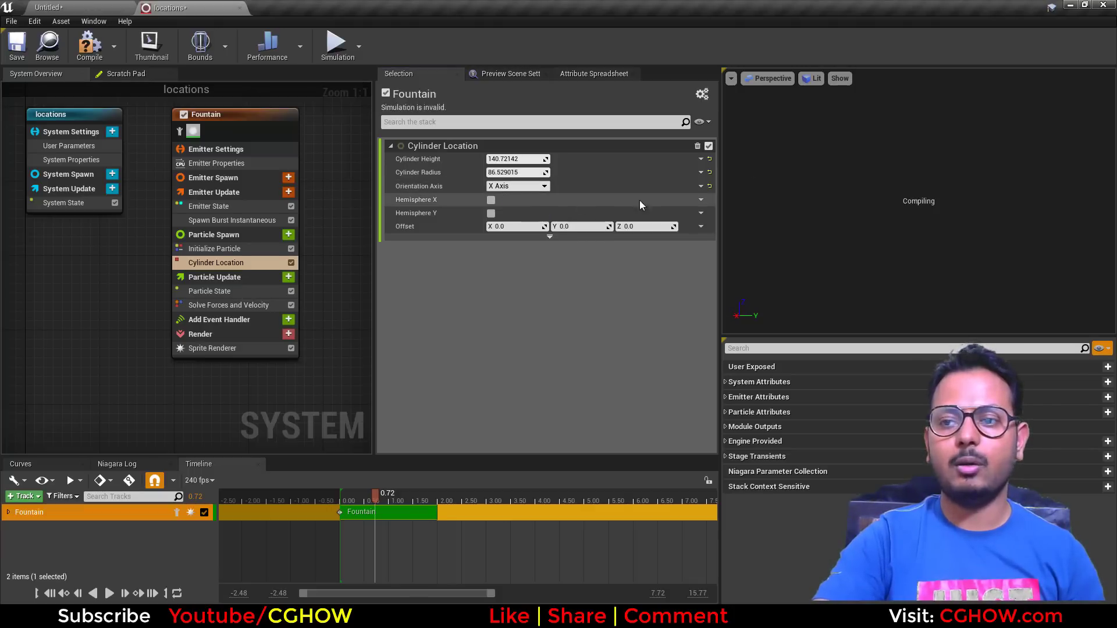
click(494, 186)
click(508, 204)
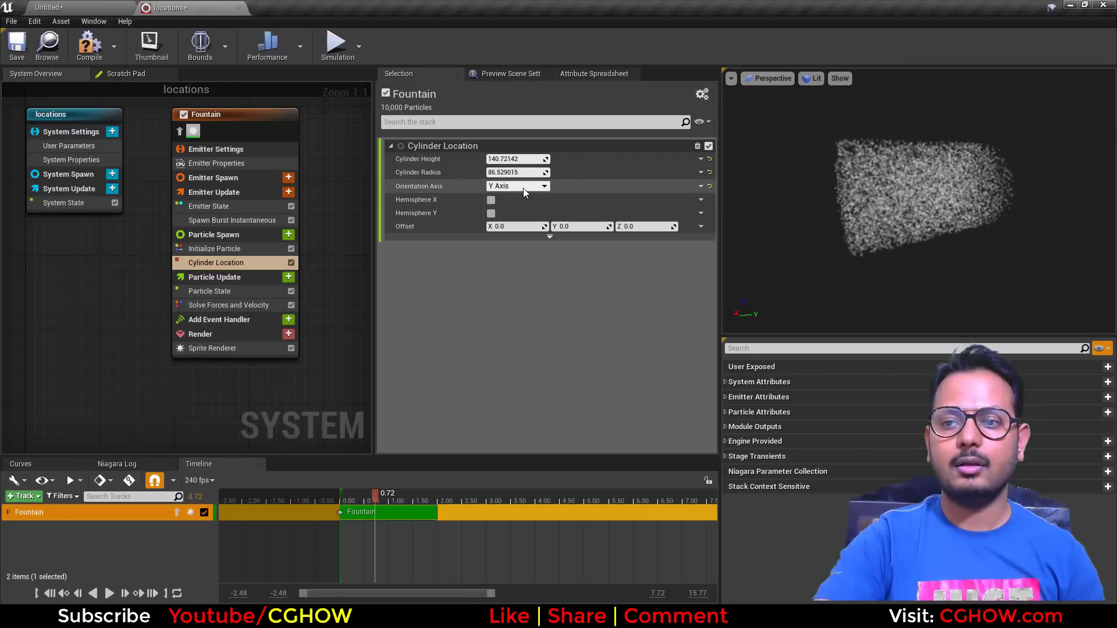
click(522, 186)
click(505, 213)
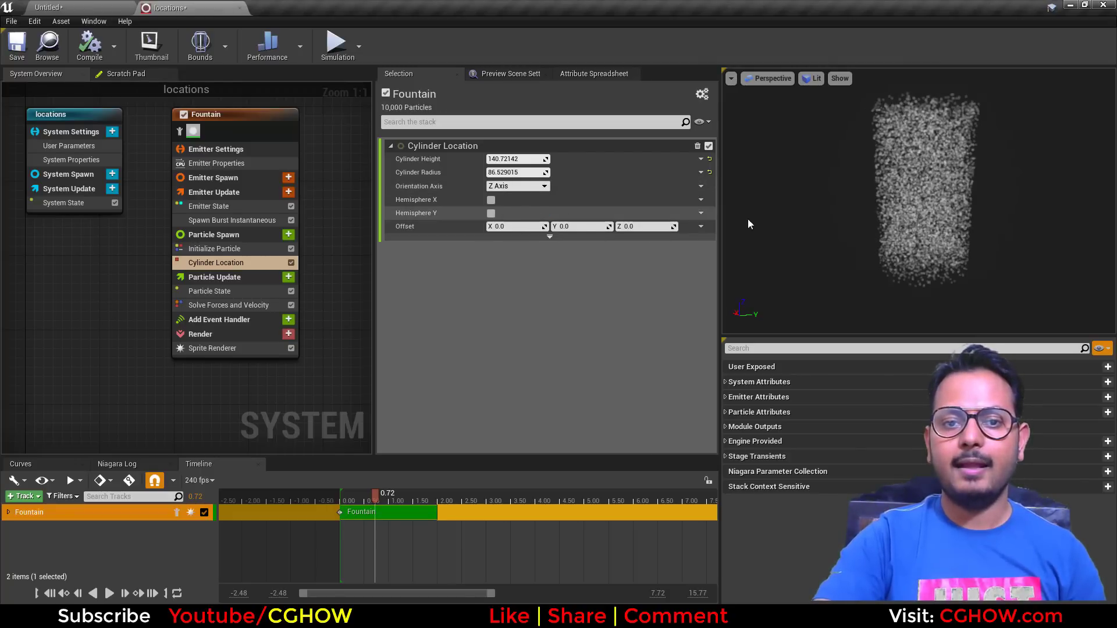
Step: Try Hemisphere X and Hemisphere Y on the cylinder in turn, leaving both off, and reveal the module's advanced properties
click(490, 200)
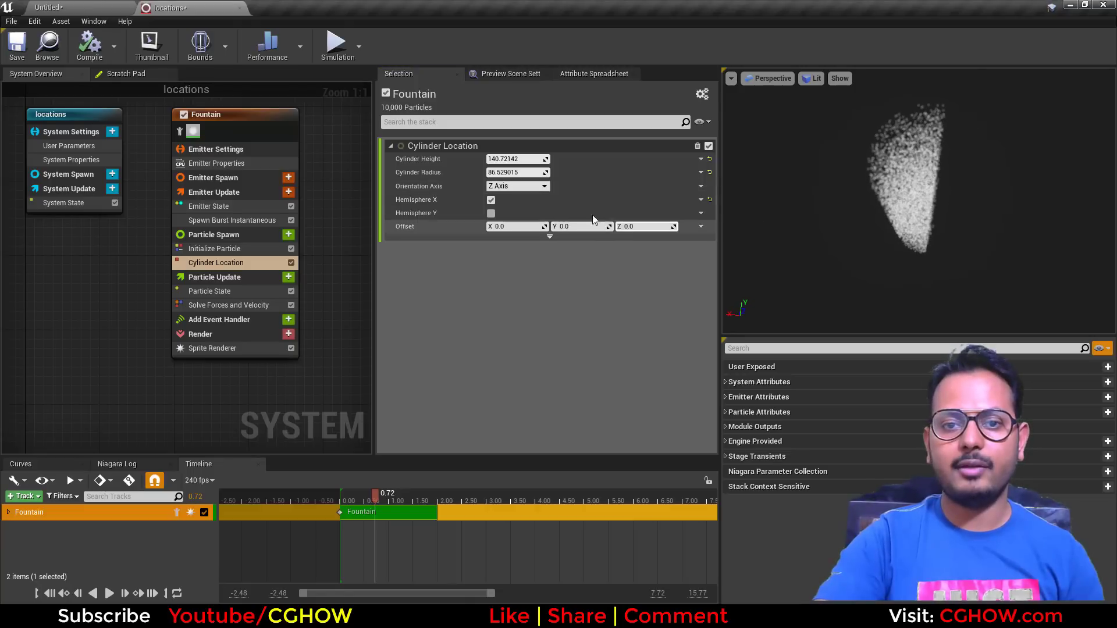
click(491, 213)
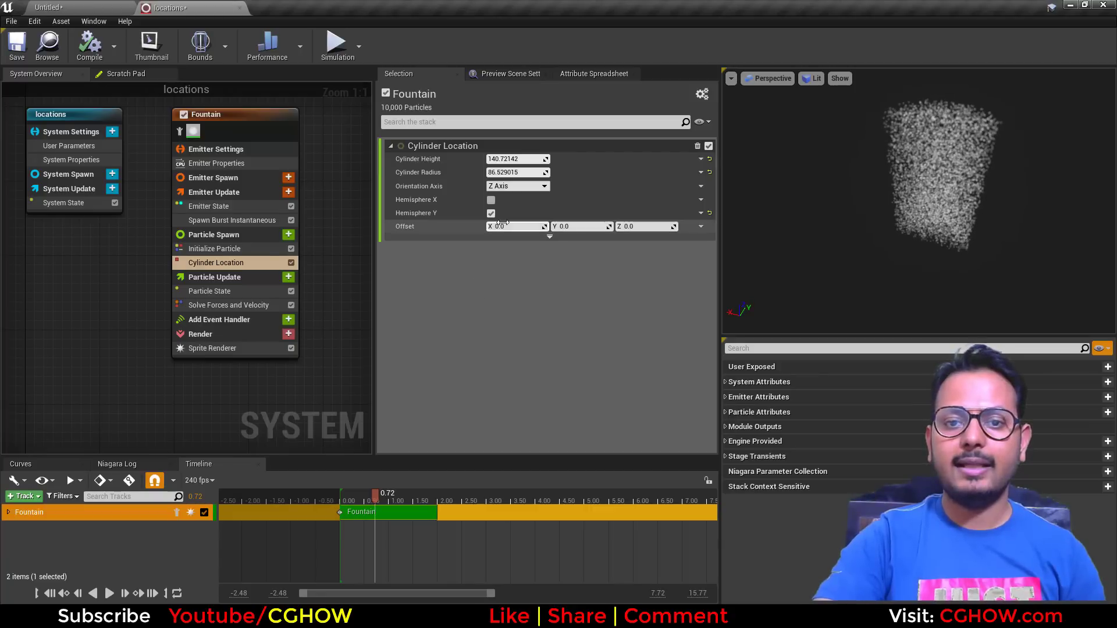
mouse_move(505, 226)
mouse_down()
mouse_move(419, 226)
mouse_move(504, 226)
mouse_up()
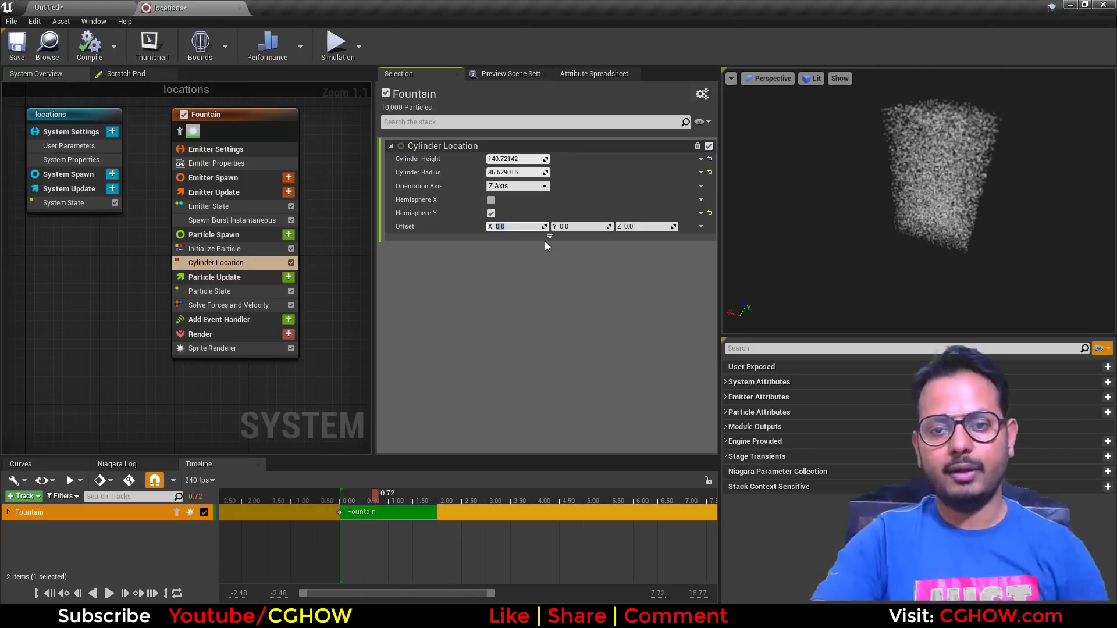
click(548, 237)
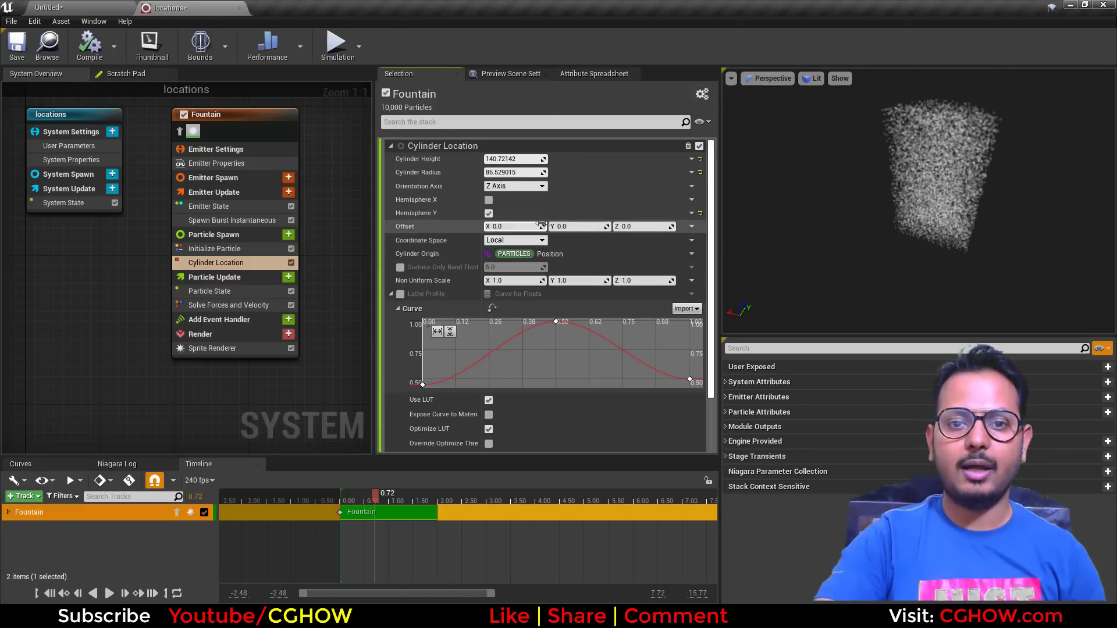
click(489, 213)
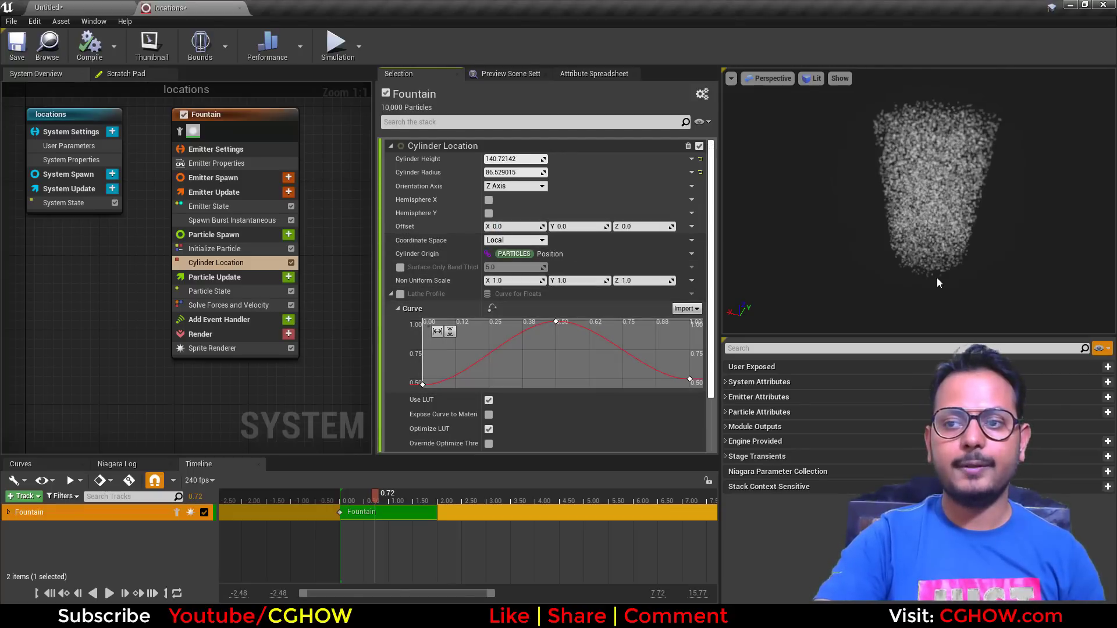
drag(936, 277, 888, 281)
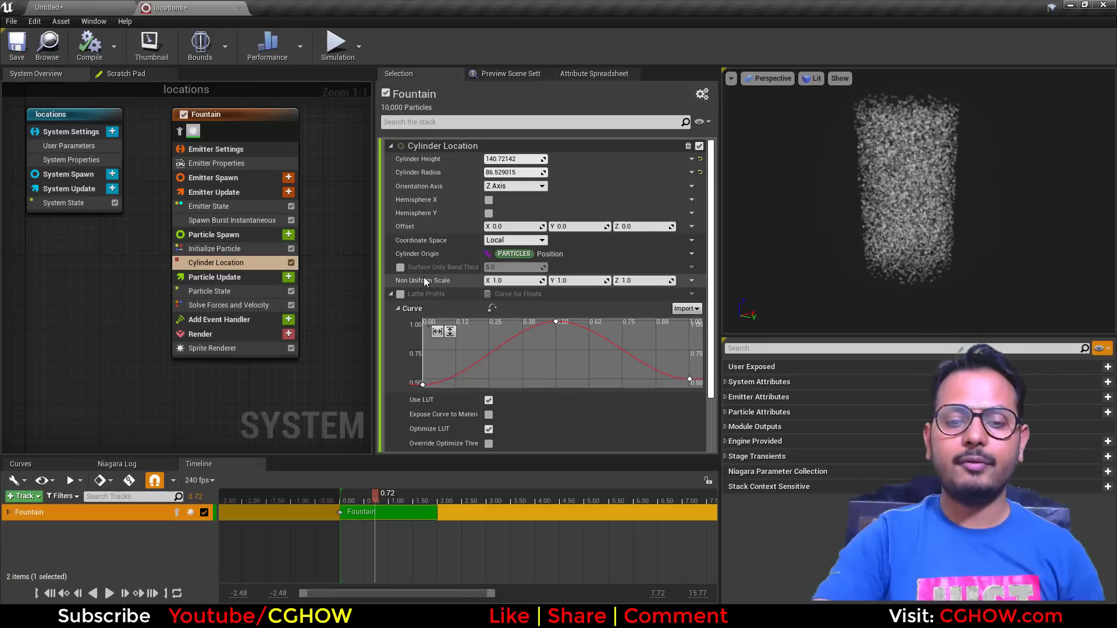
Step: Try the cylinder's Surface Only Band Thickness with a value of 0, and disable the option again
click(400, 268)
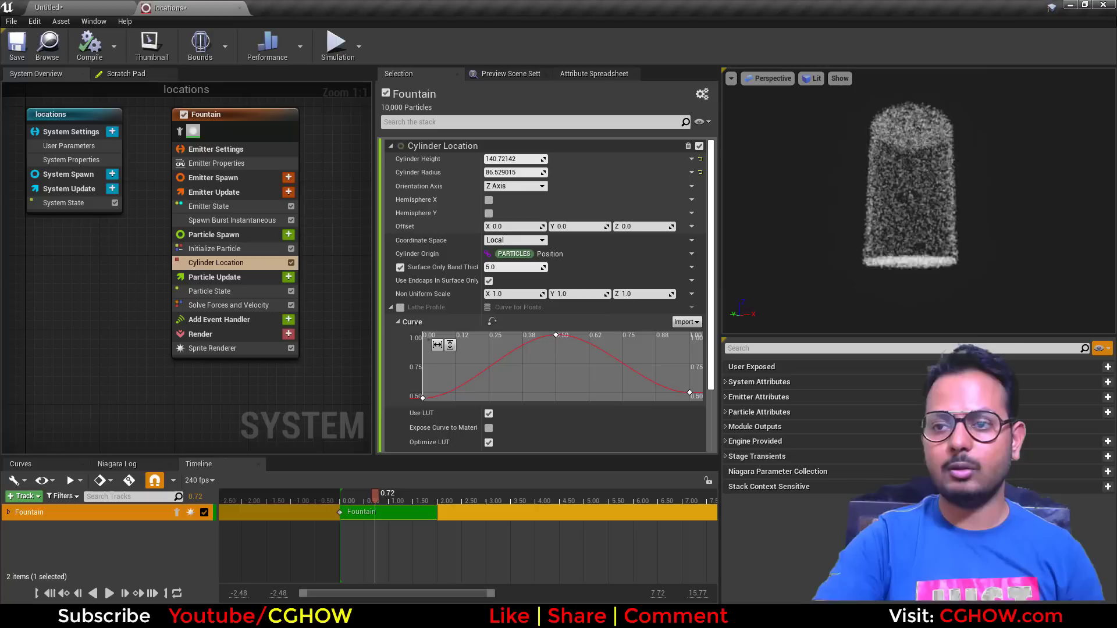
click(524, 267)
text(0)
key(Return)
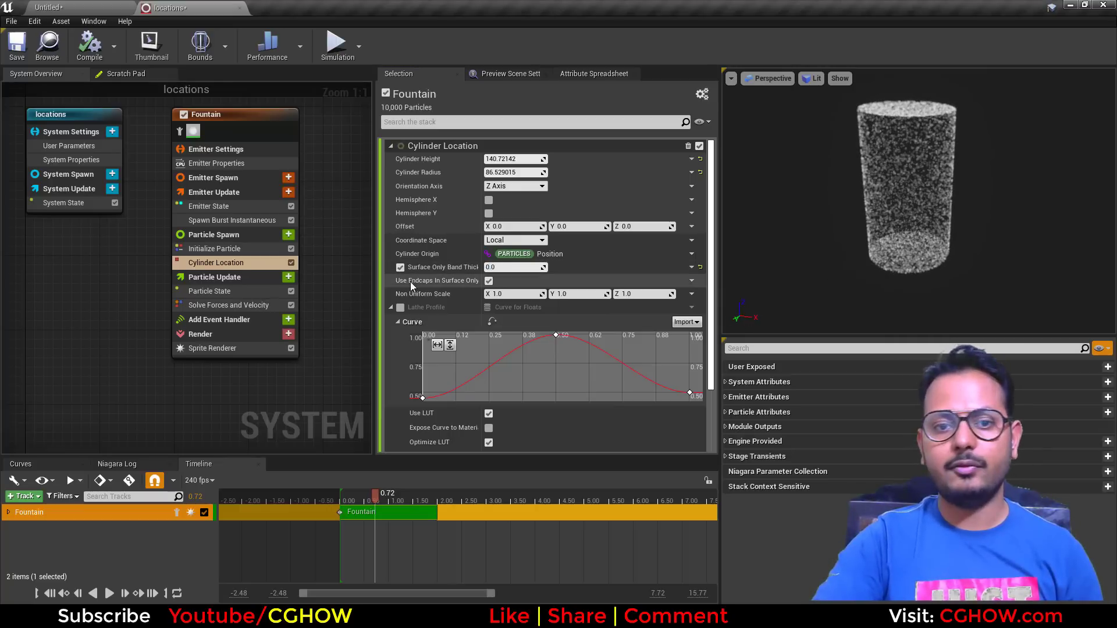
click(401, 267)
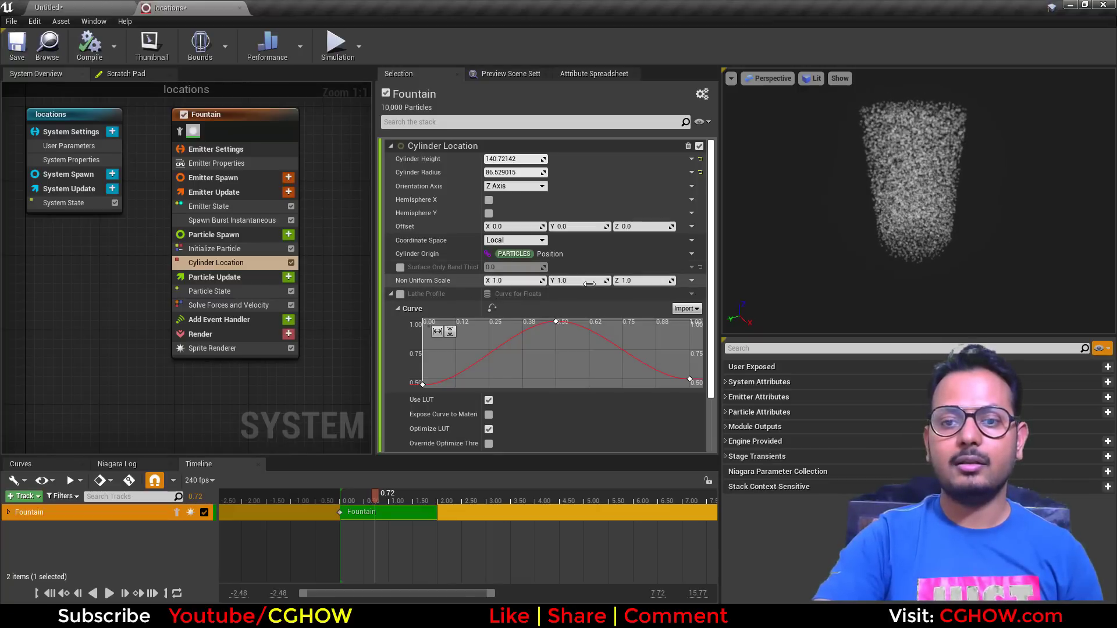
Step: Try a Non Uniform Scale Z of 0.73, raise the Cylinder Height to about 203.8, and set the Z scale back to 1
mouse_move(643, 281)
mouse_down()
mouse_move(617, 280)
mouse_move(635, 280)
mouse_up()
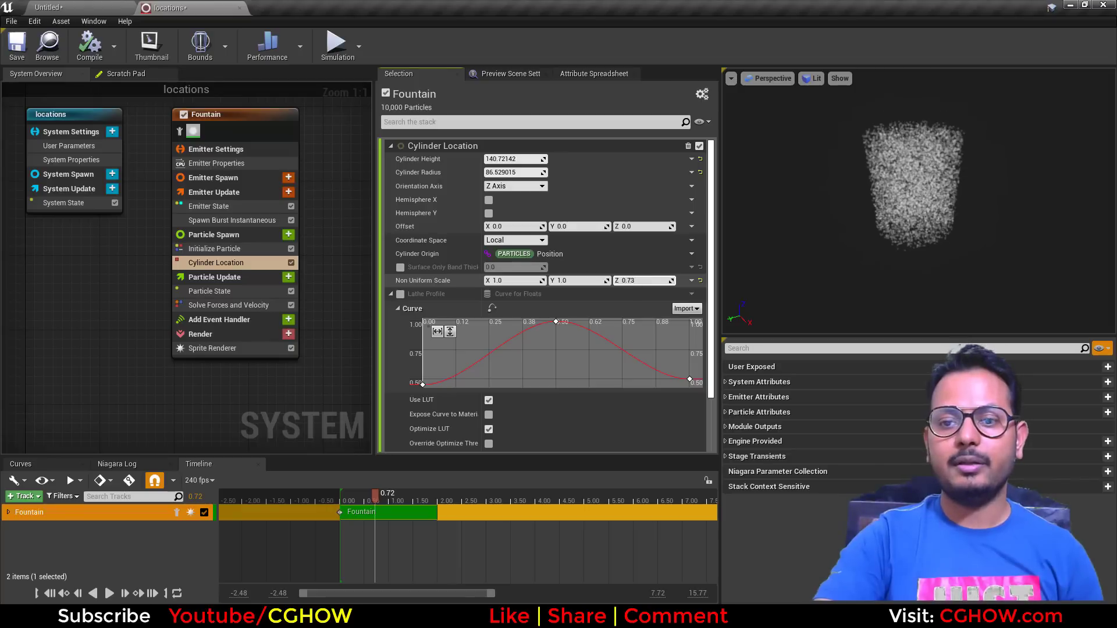
drag(509, 158, 570, 159)
click(633, 280)
text(1)
key(Return)
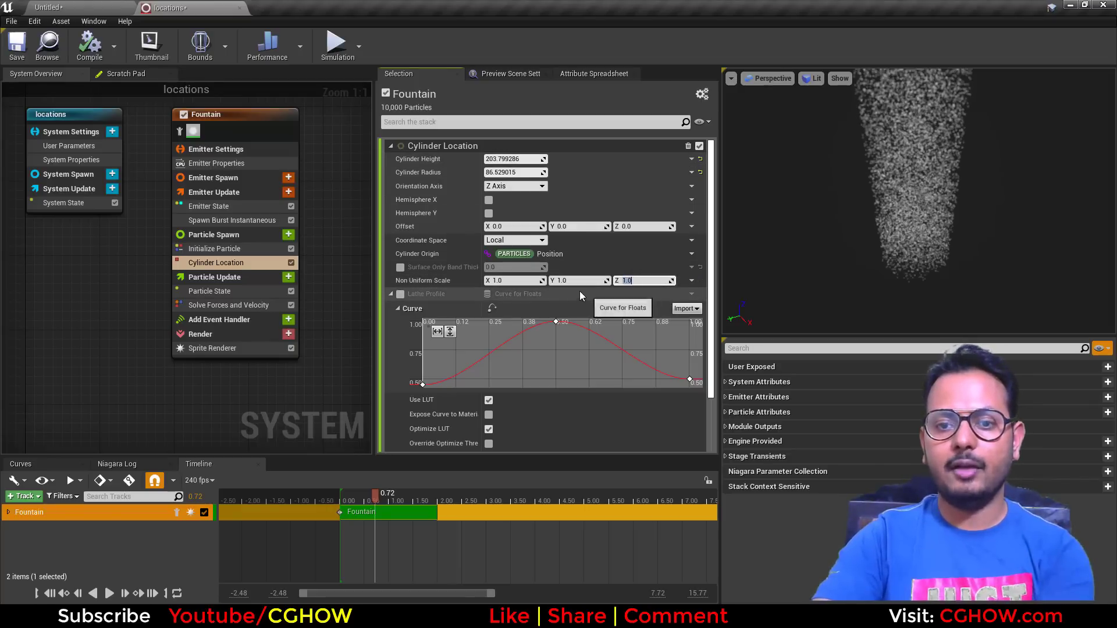
Step: Try Non Uniform Scale X values of about 3.24 and 1.5 on the cylinder, and return X to 1
drag(510, 281, 582, 281)
scroll(969, 248, down, 5)
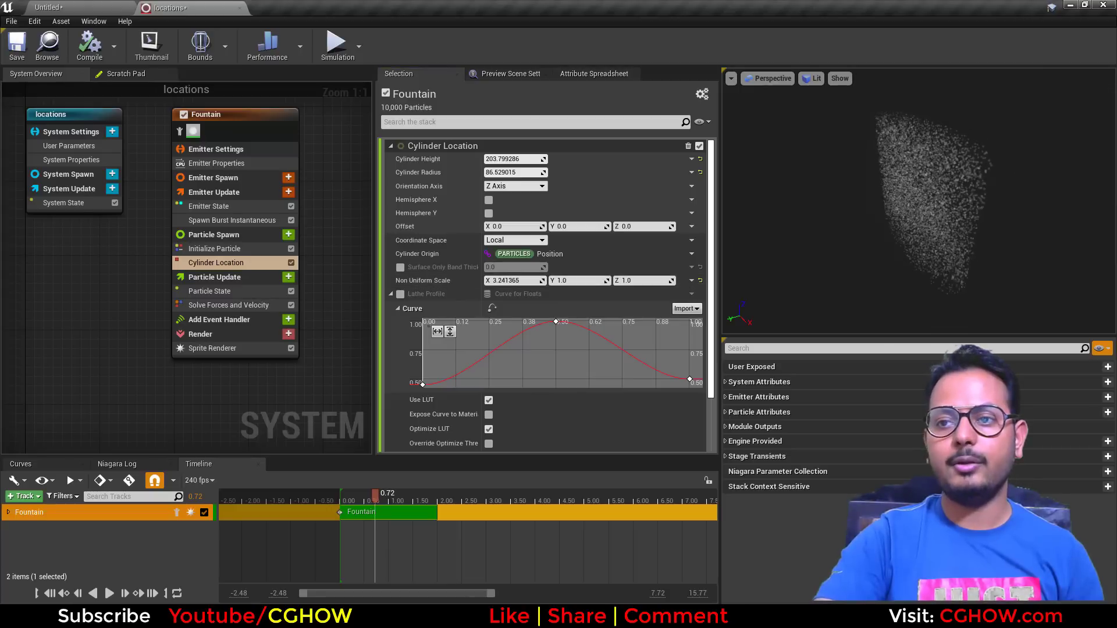
drag(969, 248, 919, 233)
drag(532, 280, 495, 280)
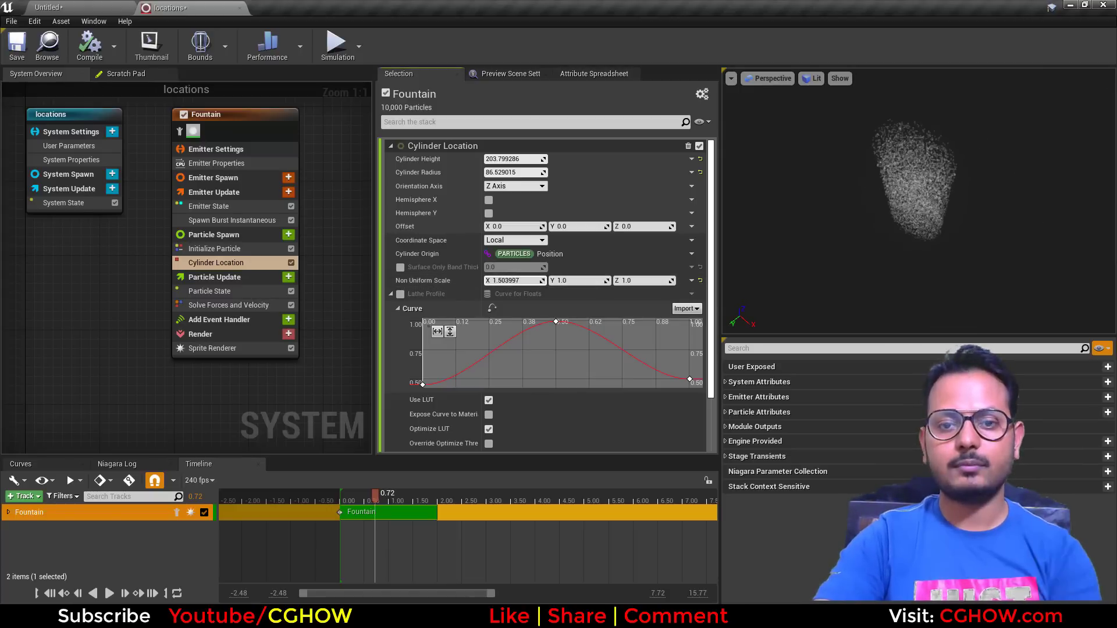
click(509, 281)
text(1)
key(Return)
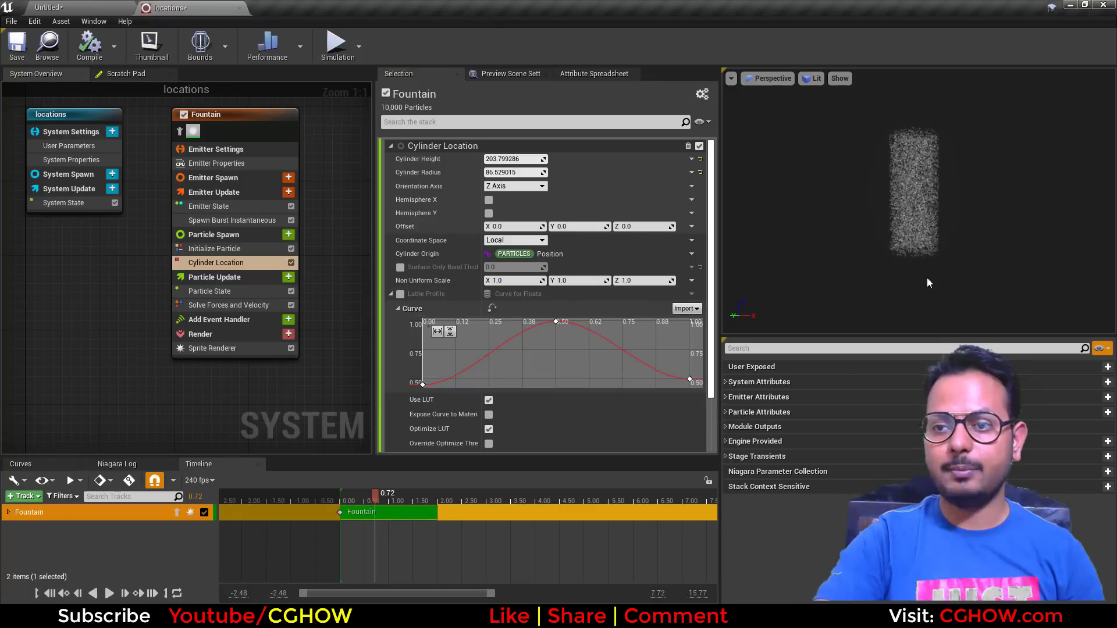
scroll(927, 282, up, 6)
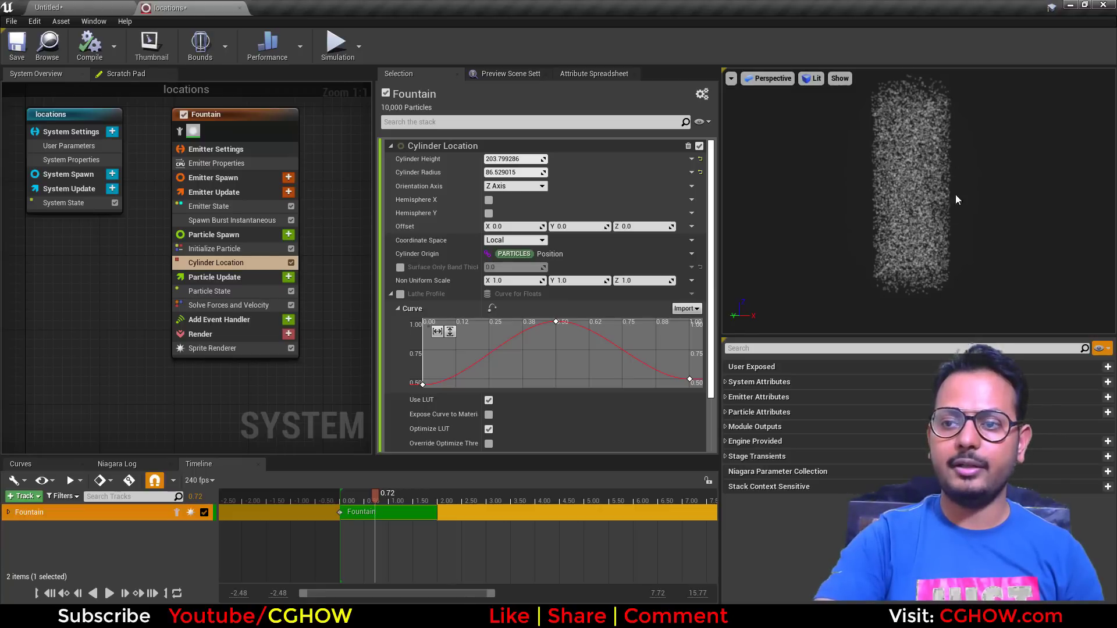
Step: Enable the Lathe Profile and invert its curve, with end keys at about 0.95 and 1.05 and the middle key at about 0.22
click(401, 294)
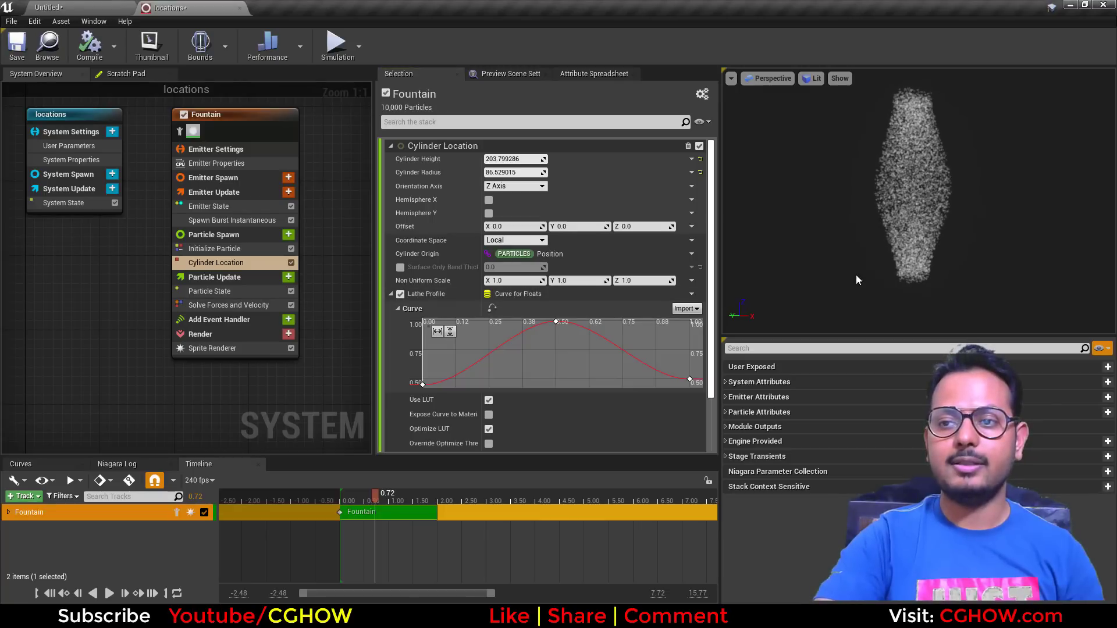
mouse_move(556, 324)
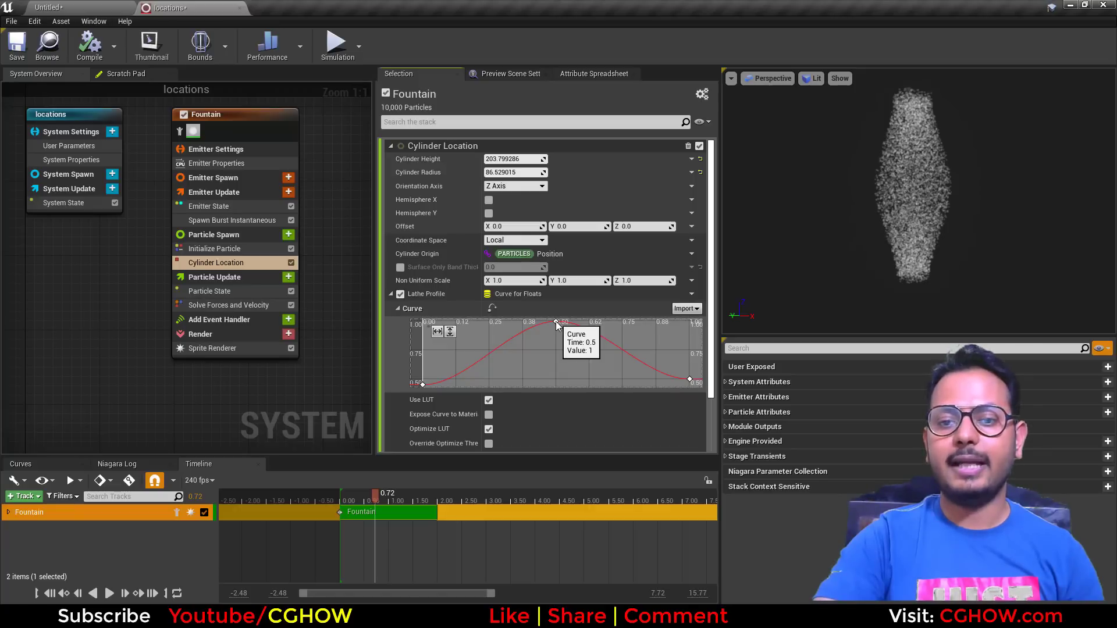
drag(556, 325, 551, 382)
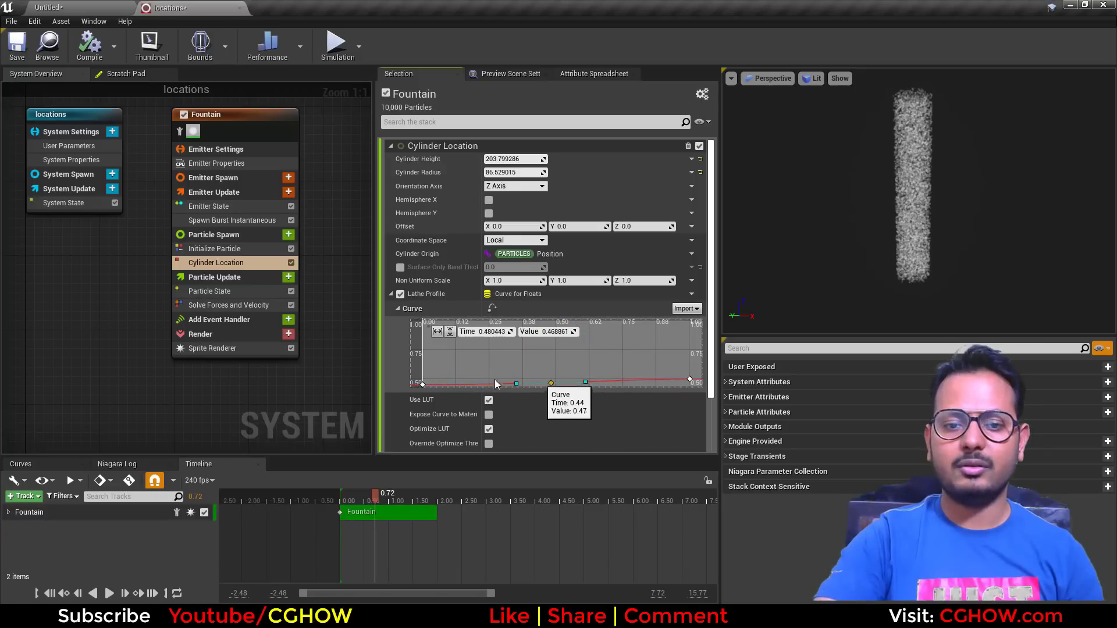
drag(422, 384, 425, 330)
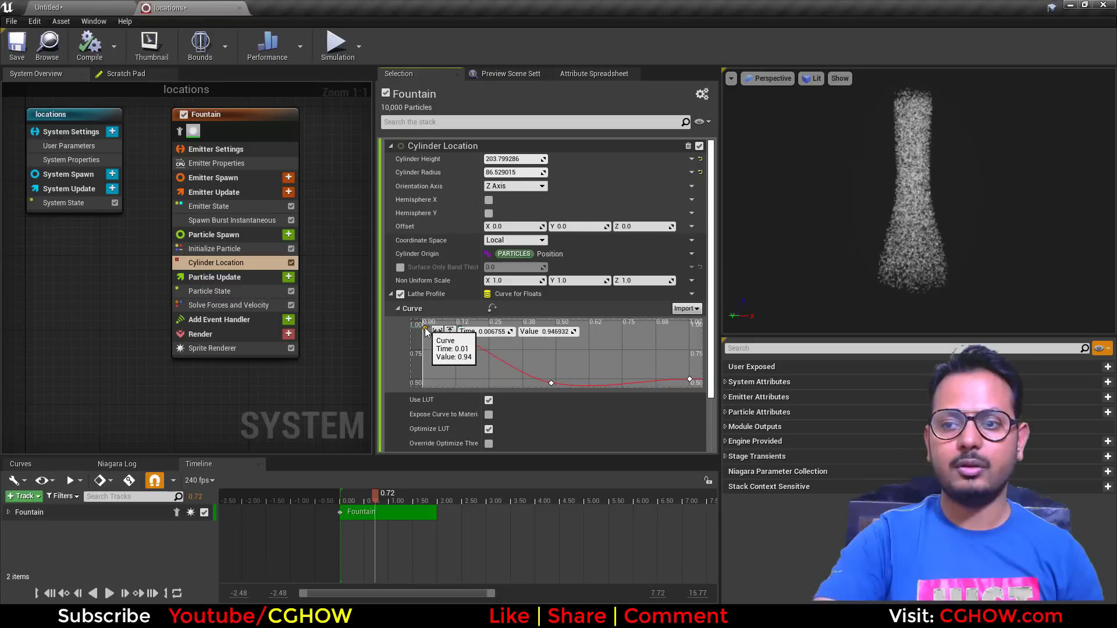
drag(690, 380, 692, 326)
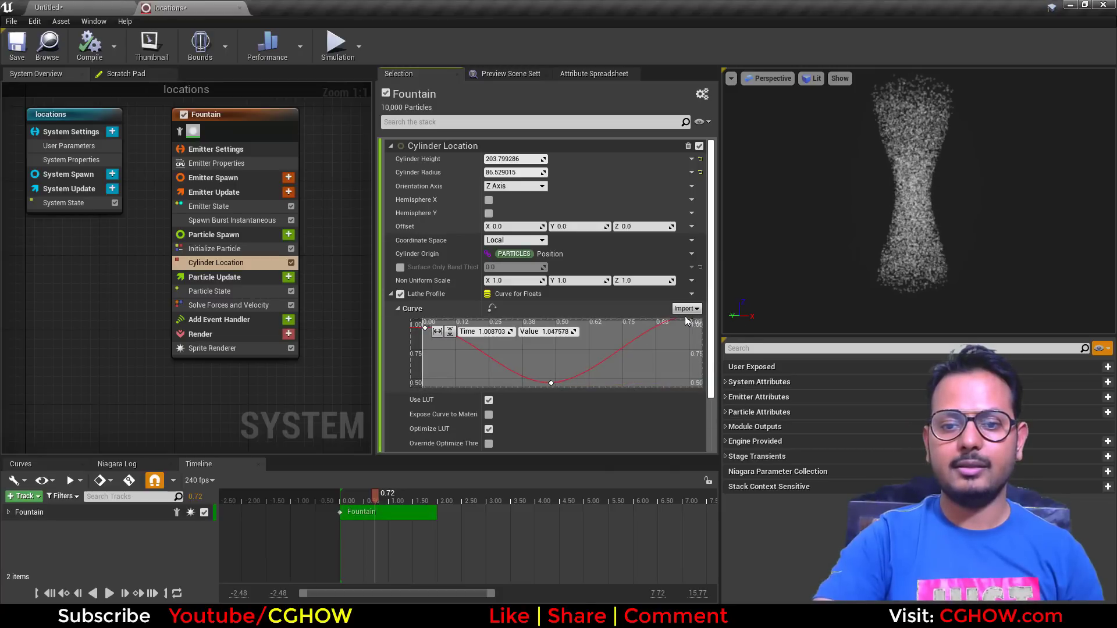
drag(551, 382, 549, 405)
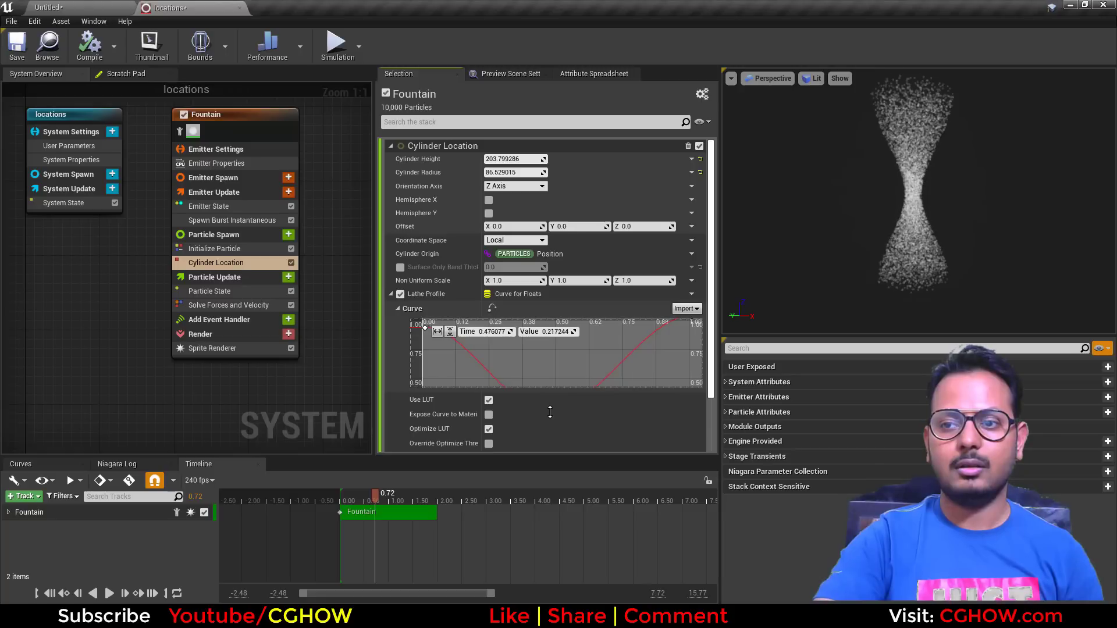
Step: Fit the lathe curve to its graph and set its middle key to a value of about 0.2
click(439, 332)
click(449, 331)
scroll(553, 360, down, 2)
click(549, 349)
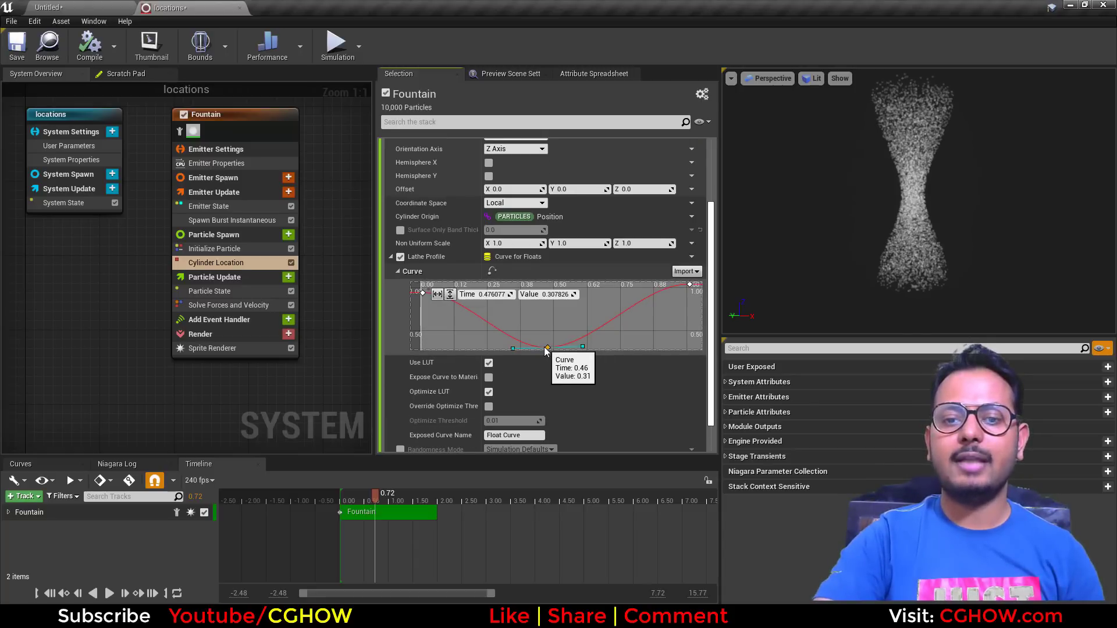
drag(545, 348, 547, 357)
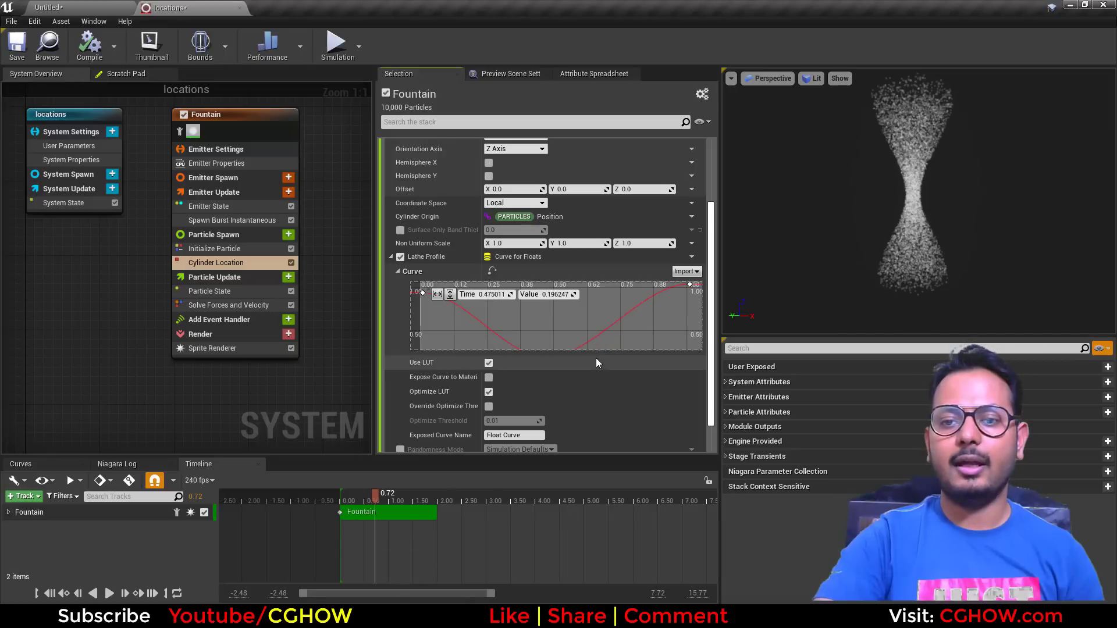
Step: Try an extra lathe curve key at time 0.73 with a value of about 1.06, and delete it
click(690, 284)
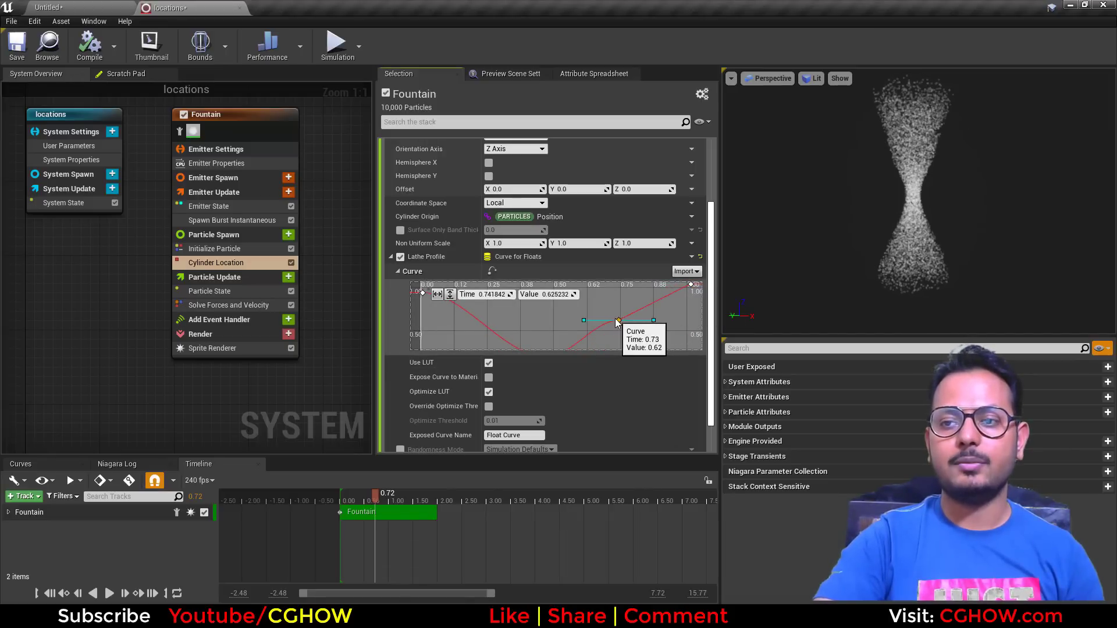
middle_click(619, 321)
drag(619, 322, 615, 282)
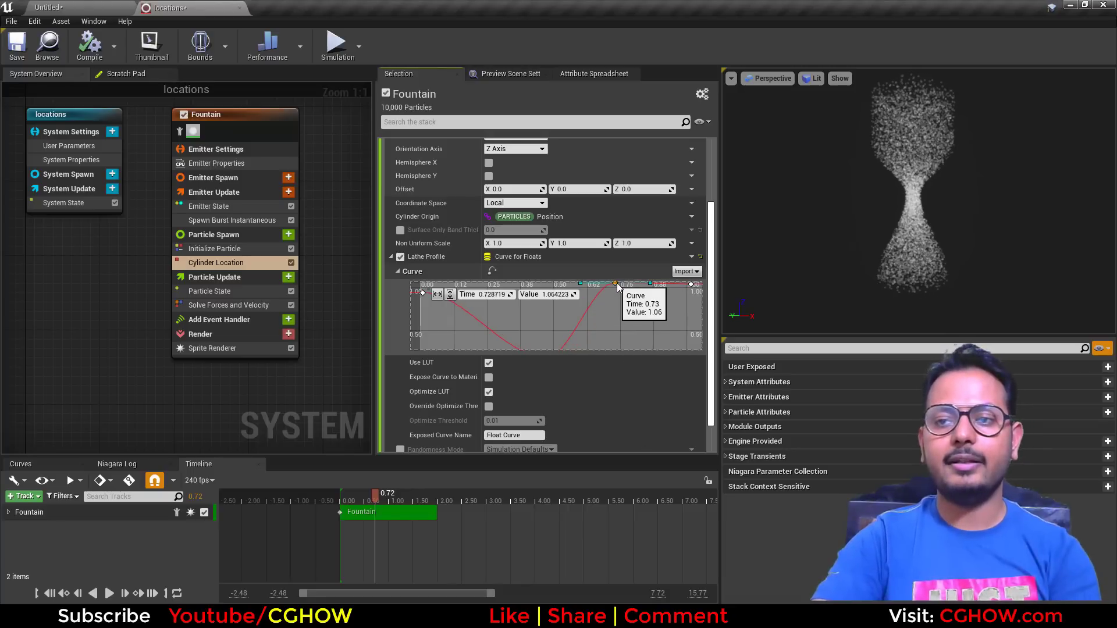
key(Delete)
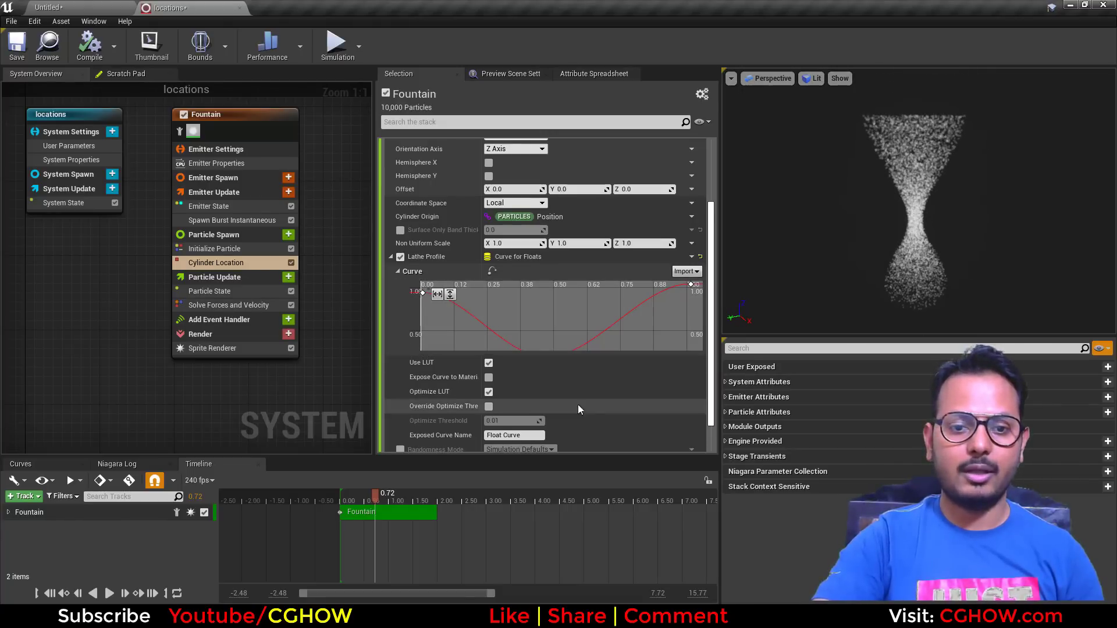
Step: Replace the Cylinder Location module with Grid Location in Particle Spawn, and resolve its dependency by adding Spawn Particles in Grid
scroll(579, 403, down, 1)
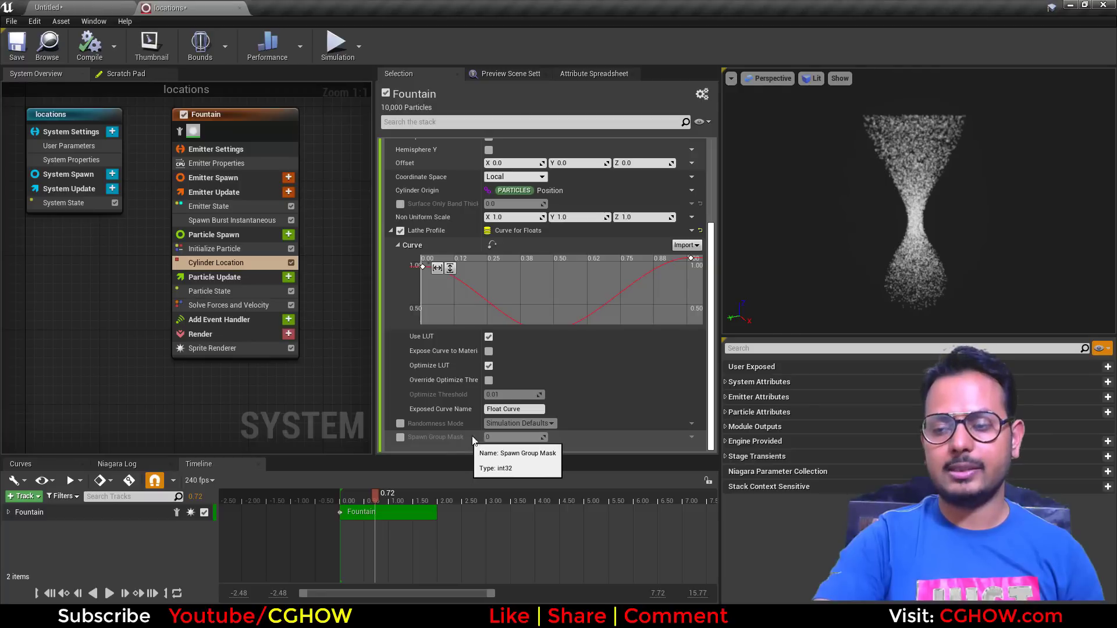
key(Delete)
click(288, 234)
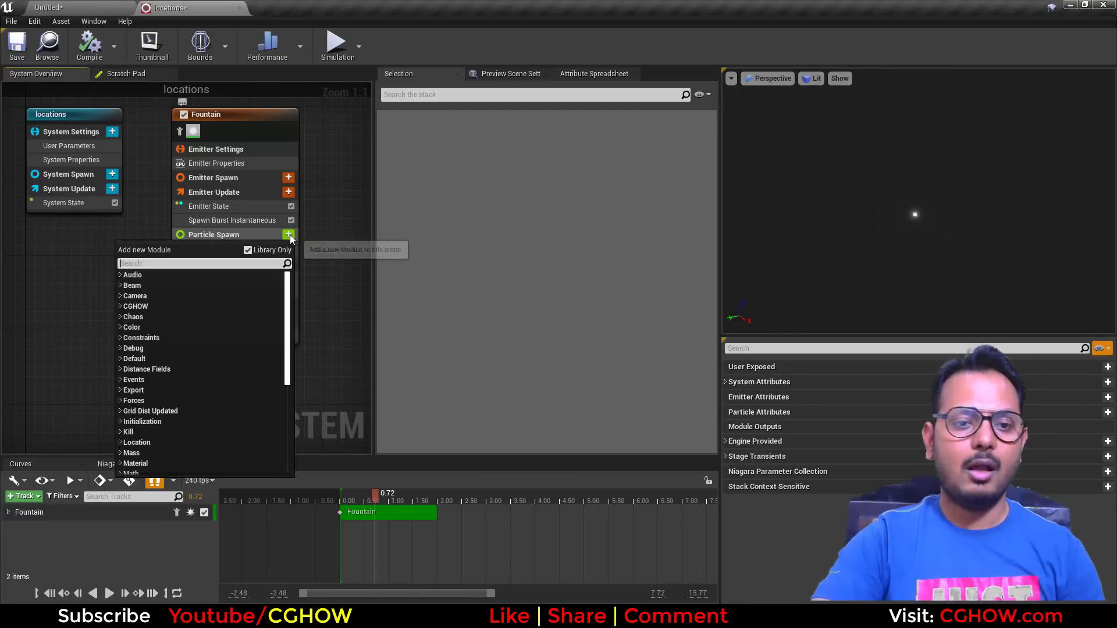
click(120, 404)
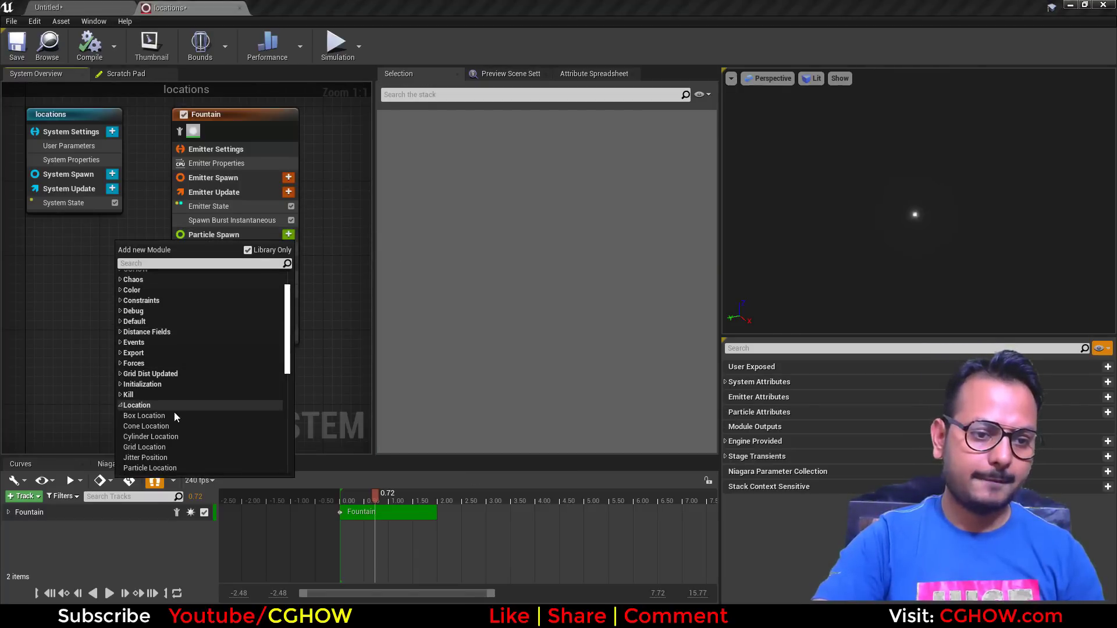
scroll(173, 411, down, 2)
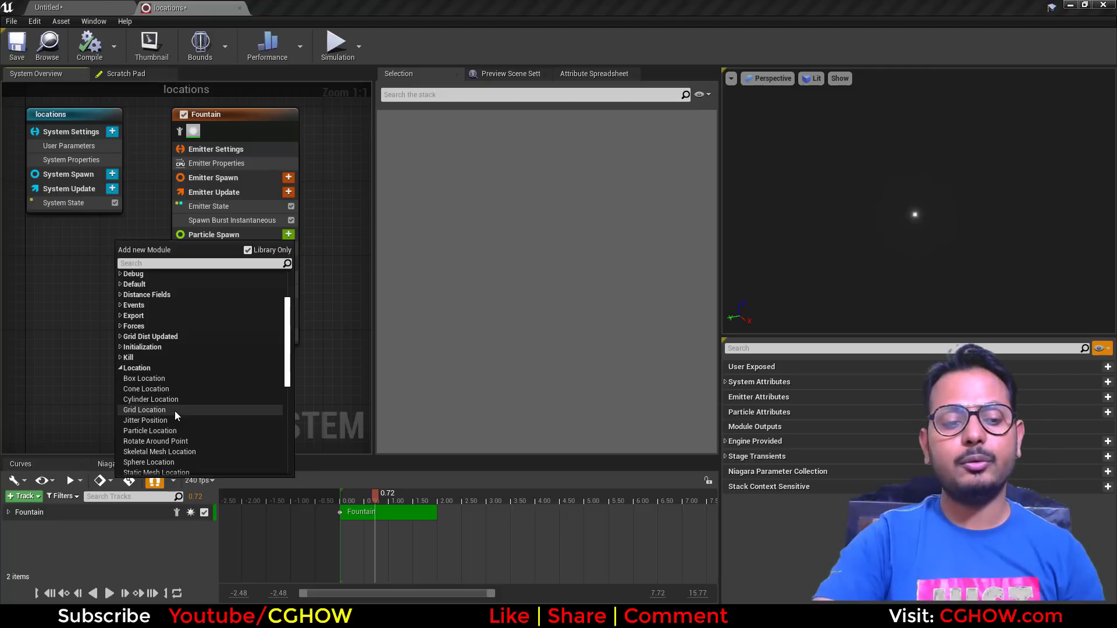
click(169, 410)
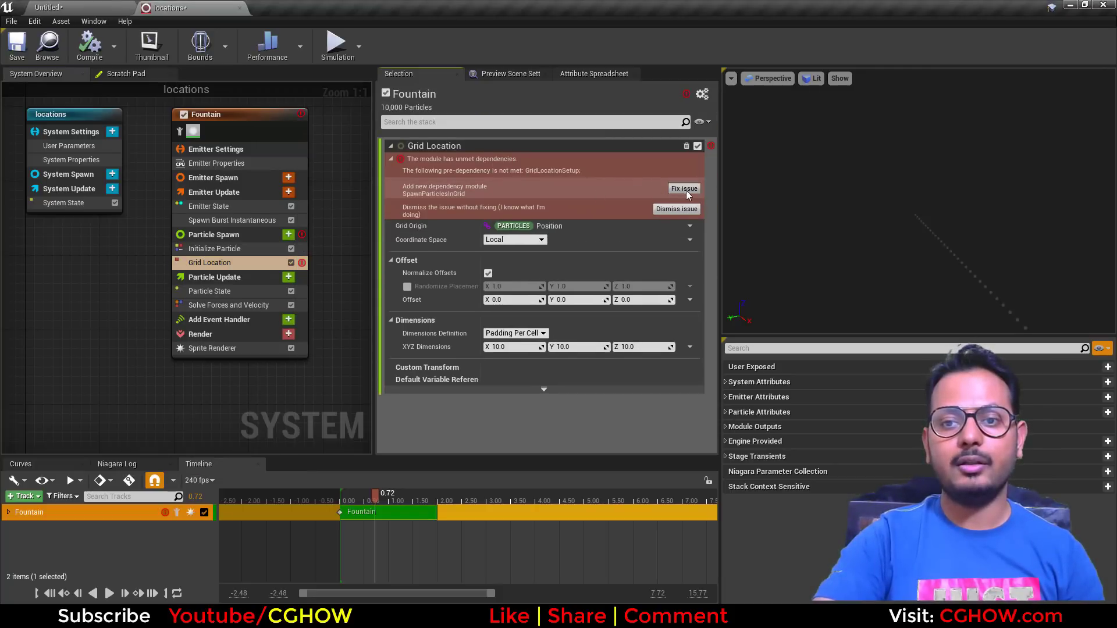
click(685, 190)
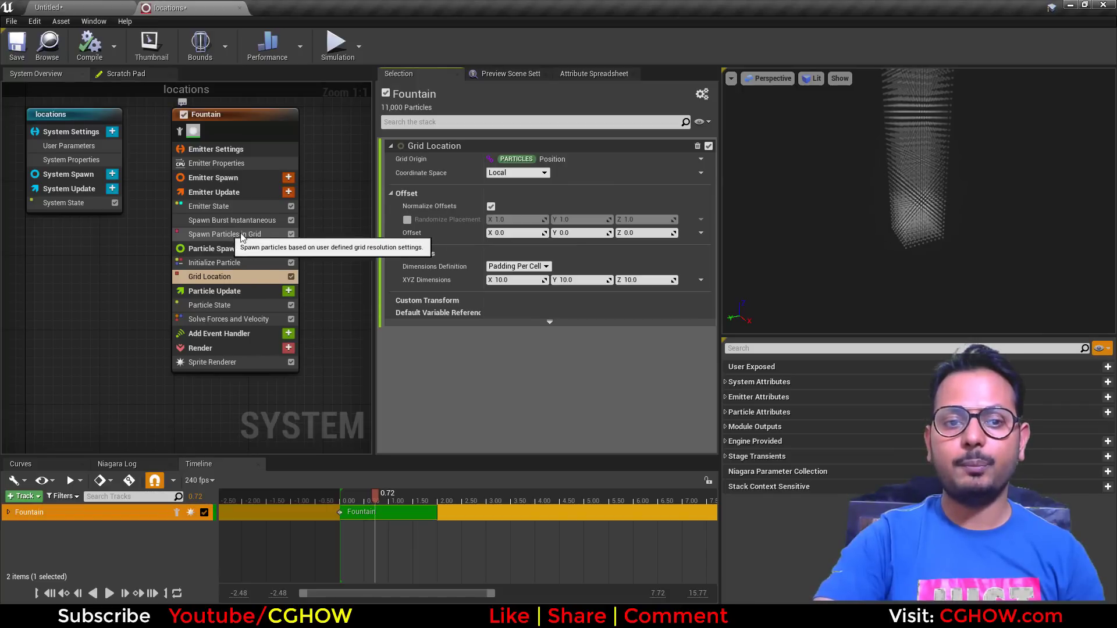
Step: Disable Spawn Burst Instantaneous on the Fountain emitter and review the Grid Location and Spawn Particles in Grid settings
click(271, 234)
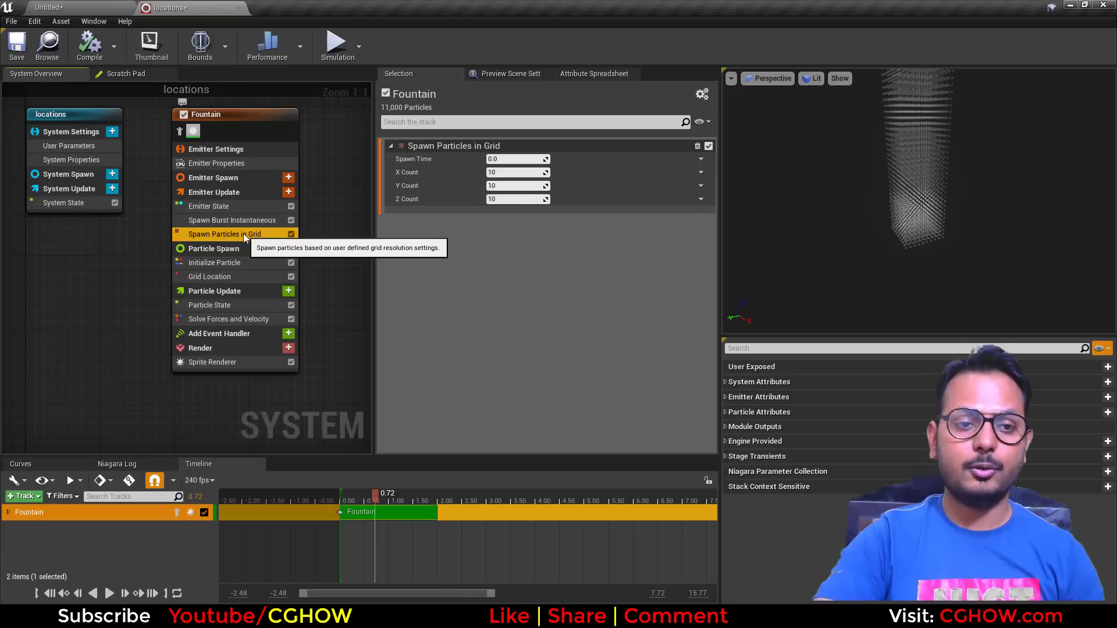
click(291, 219)
click(215, 277)
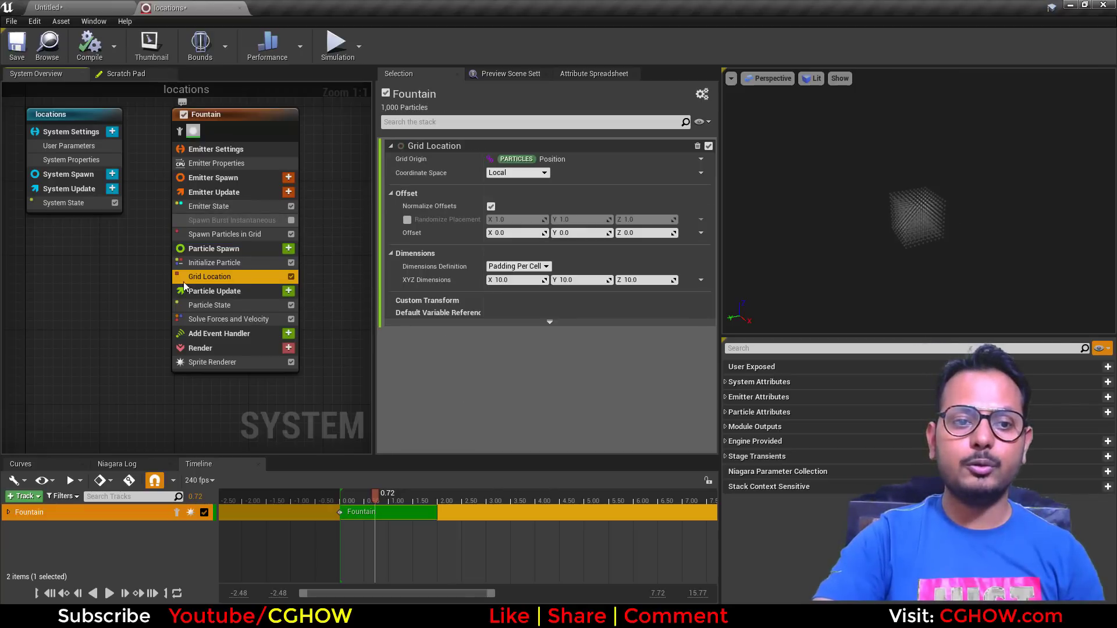
click(214, 235)
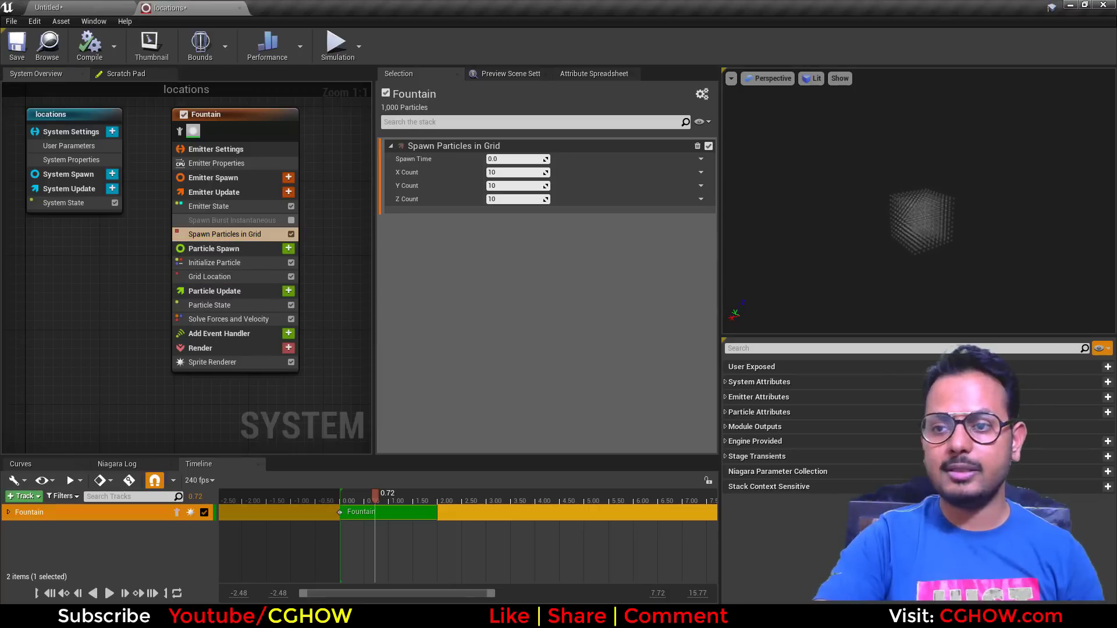
Step: Try an X Count of 1 in Spawn Particles in Grid and inspect the resulting particle layout in the preview
right_drag(922, 221, 899, 244)
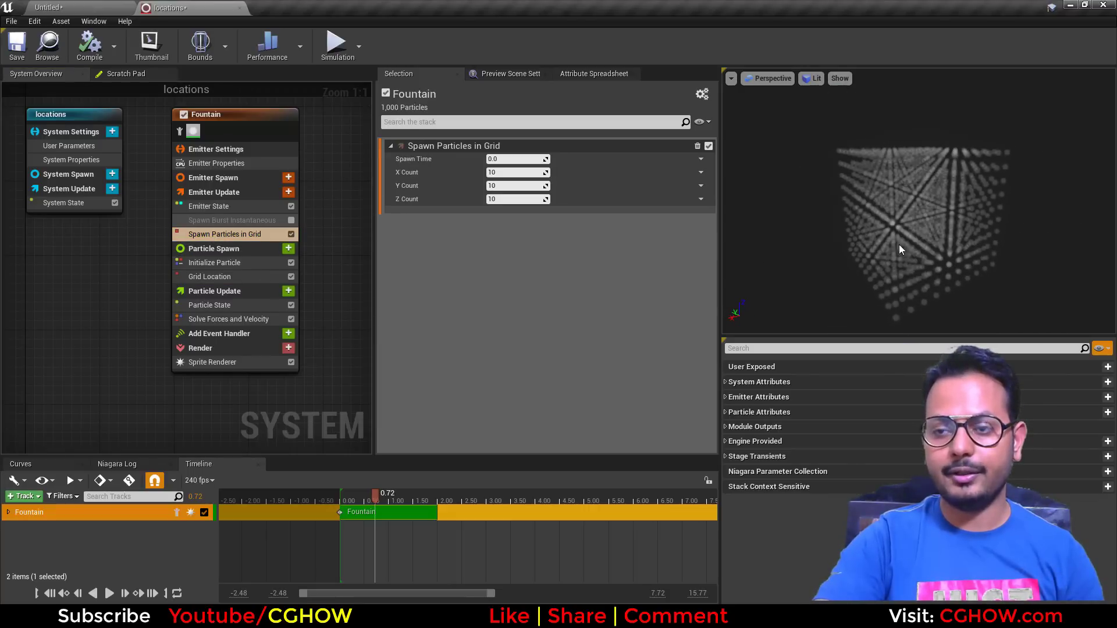
drag(899, 244, 992, 250)
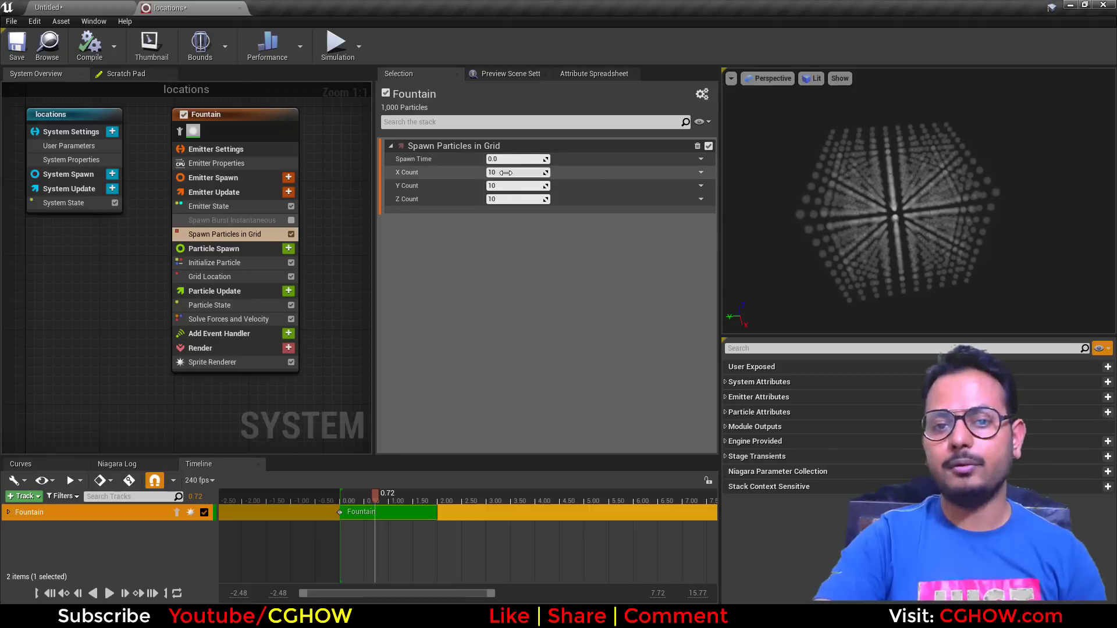
drag(505, 173, 492, 173)
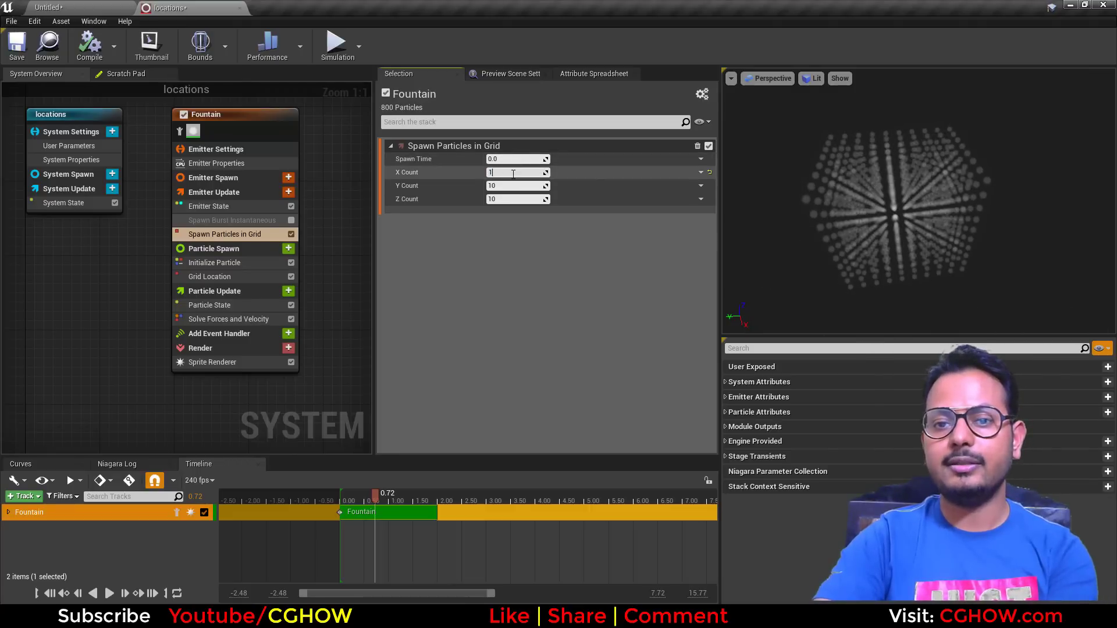
key(Return)
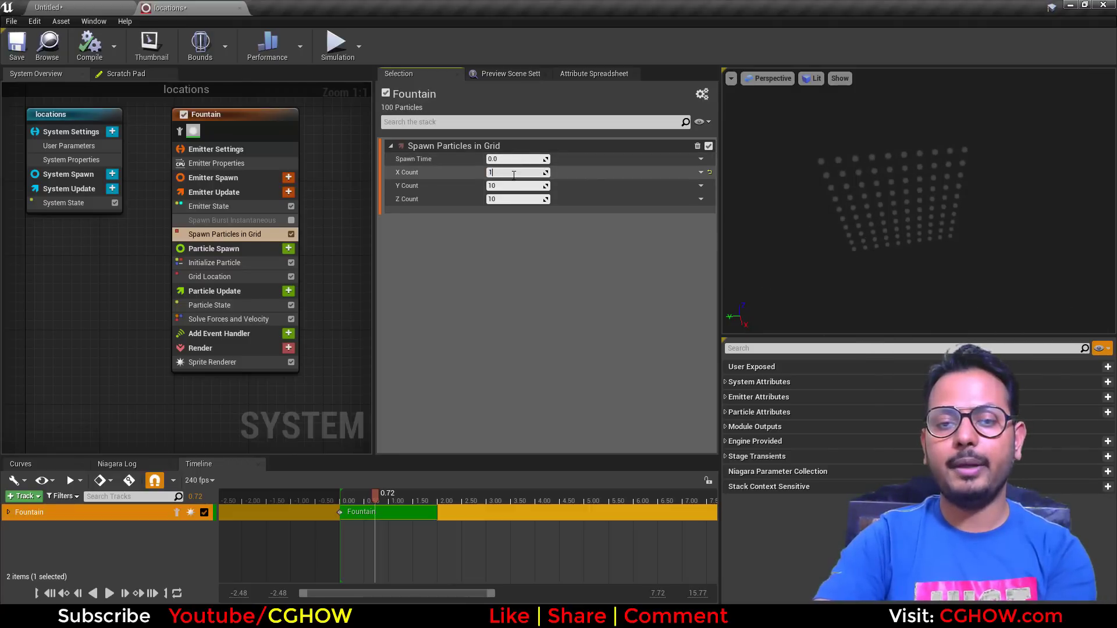
Step: Restore the X Count to 10 and set the Z Count to 0 in Spawn Particles in Grid
text(0)
click(507, 199)
text(0)
key(Return)
mouse_move(905, 269)
mouse_down()
mouse_move(924, 291)
mouse_move(914, 244)
mouse_move(895, 279)
mouse_move(905, 269)
mouse_up()
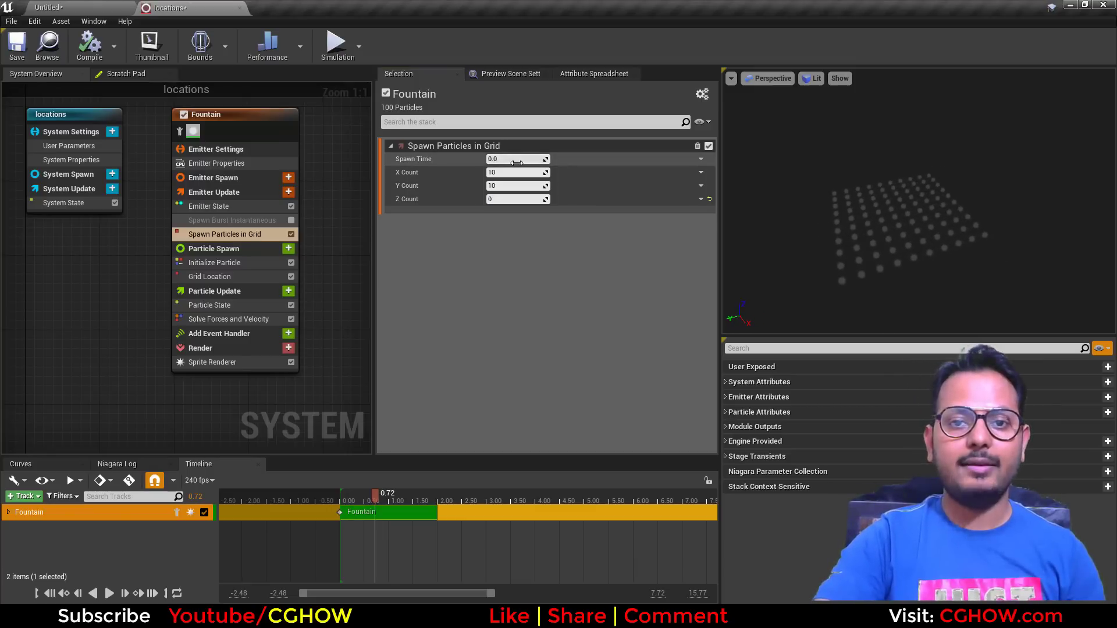
Step: Check Grid Location's Coordinate Space options, then try an X Offset of about -9.13 and reset it to 0
click(224, 277)
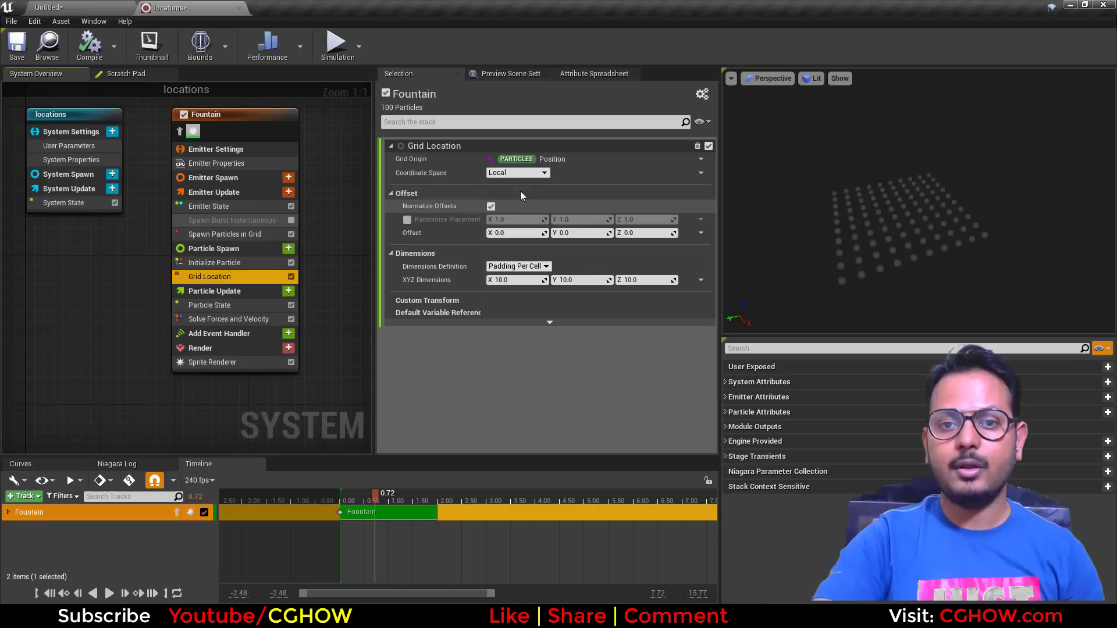
click(538, 175)
click(538, 175)
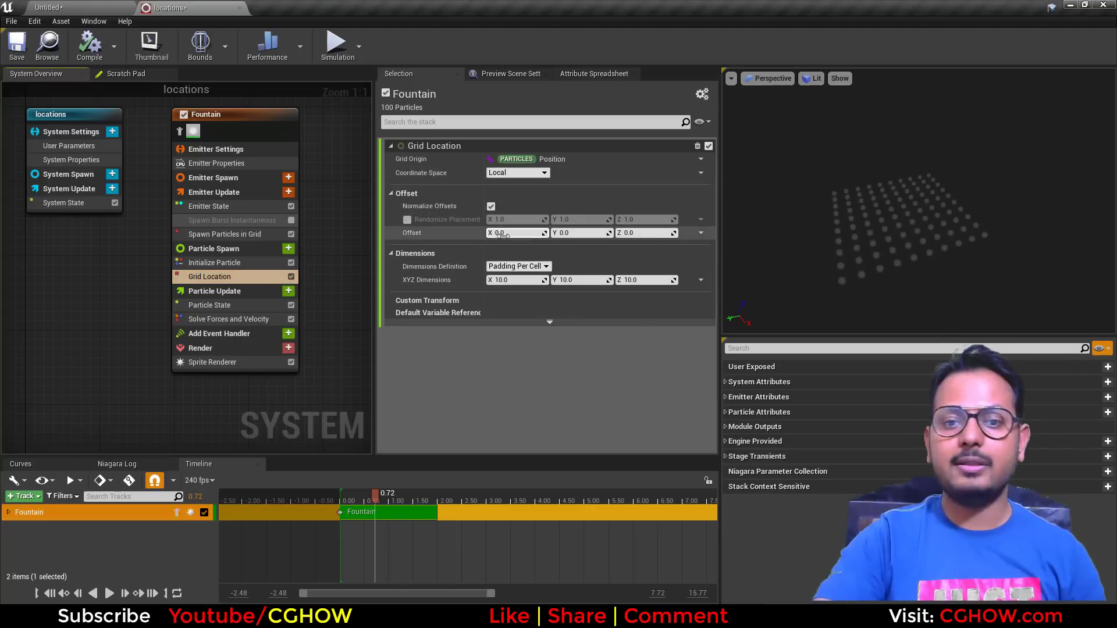
drag(512, 232, 459, 233)
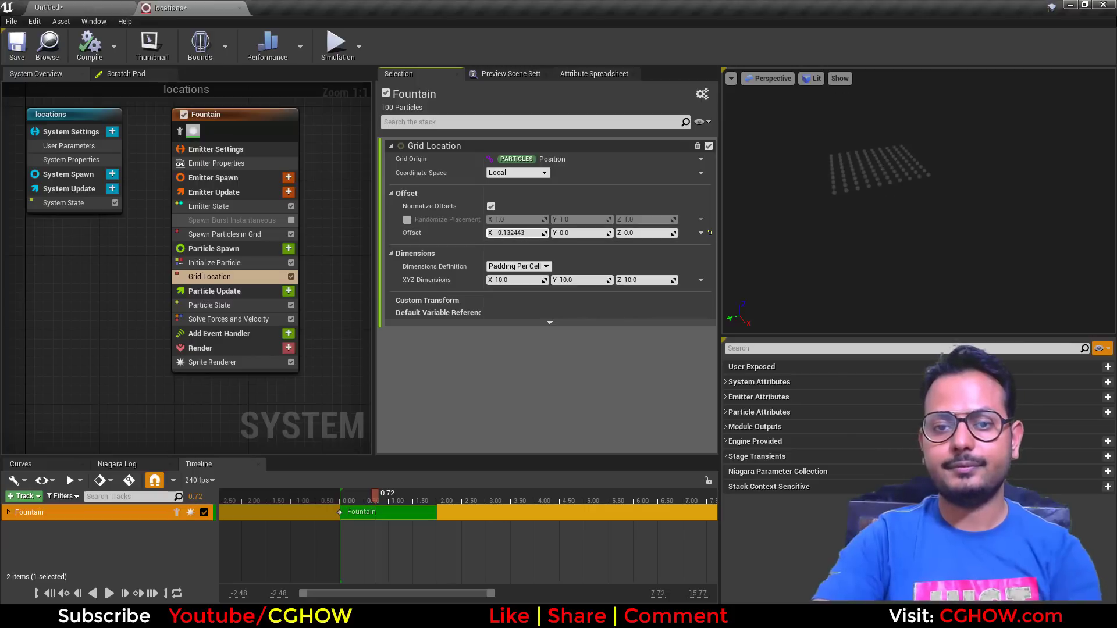
key(Return)
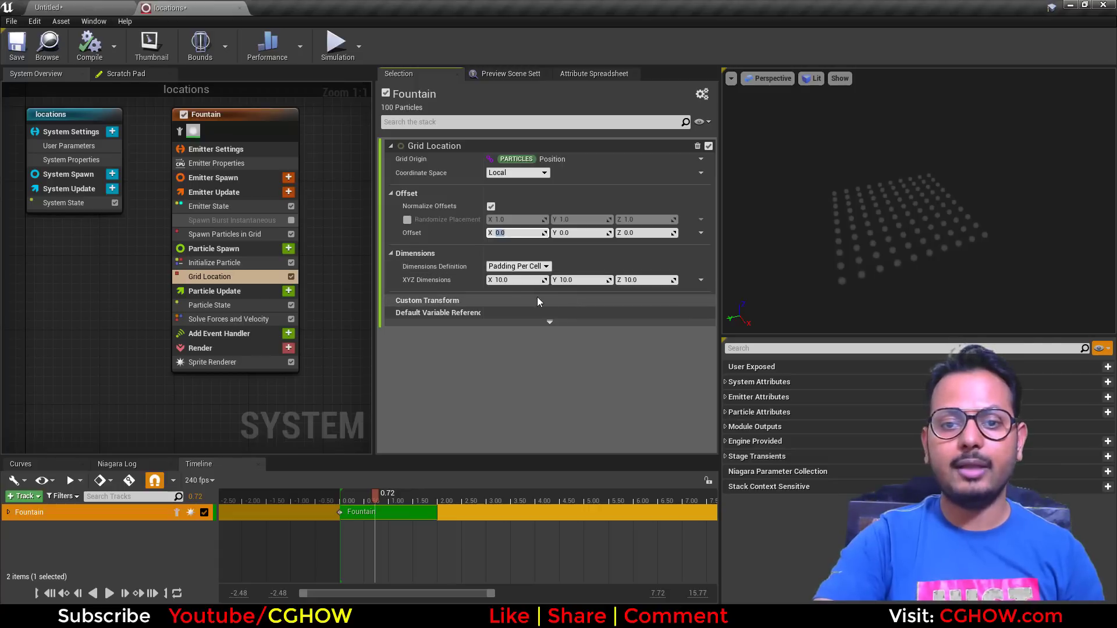
Step: Try Grid Location XYZ Dimensions of about 7.52 in X and 16.2 in Y, and restore both to 10
drag(515, 279, 593, 280)
click(520, 282)
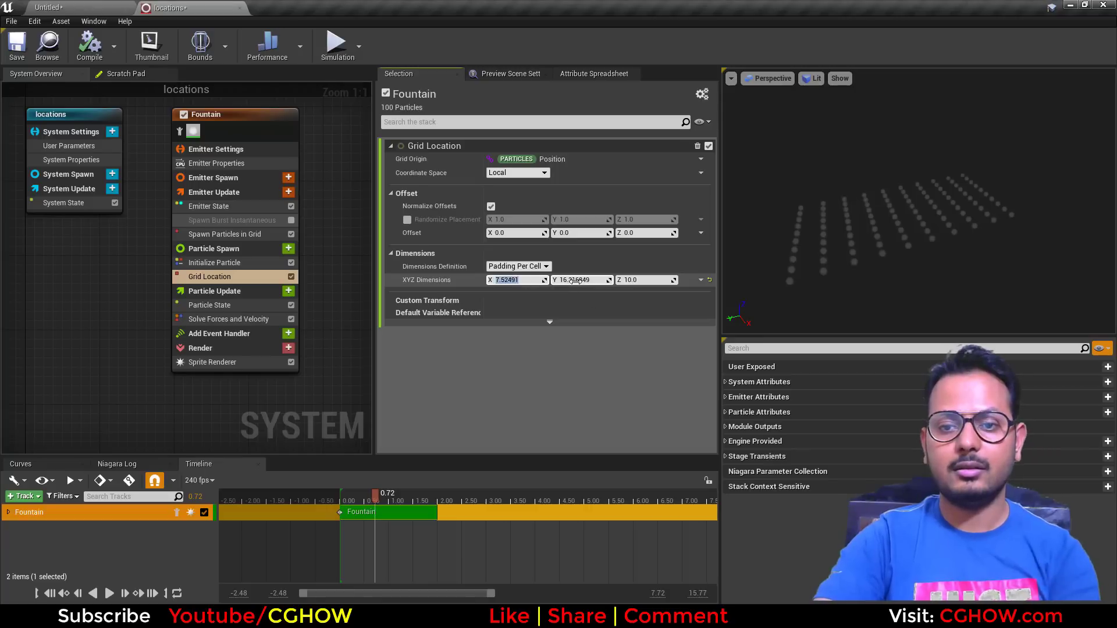
text(10)
click(577, 281)
text(10)
key(Return)
Step: Try Grid Location's Dimensions Definition as Bounding Box Size with XYZ Dimensions of 100 on all three axes
click(532, 267)
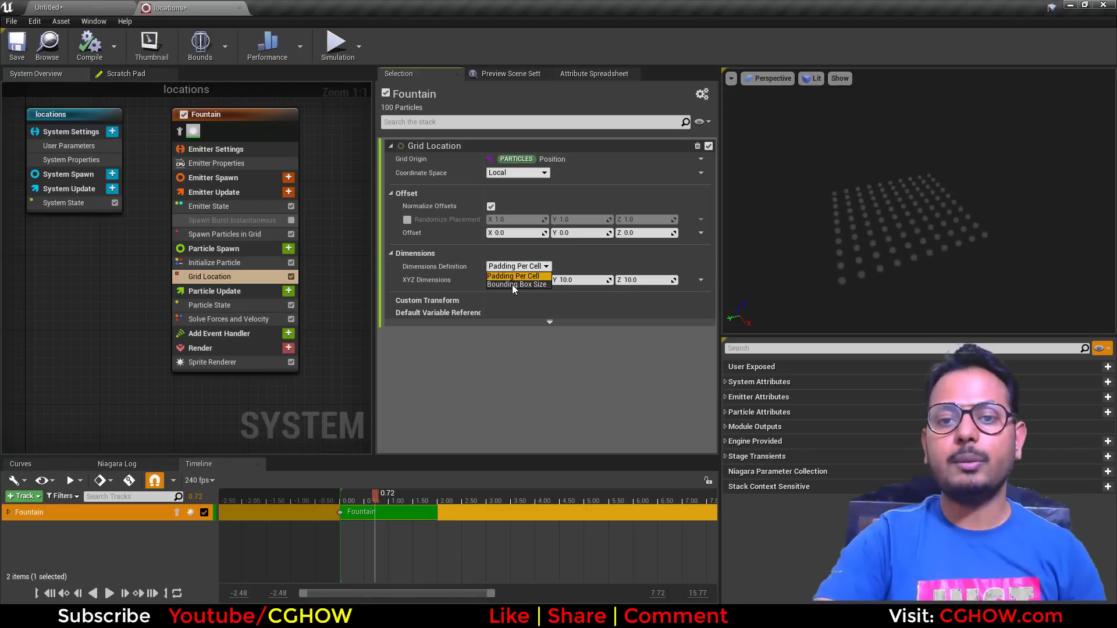
click(512, 284)
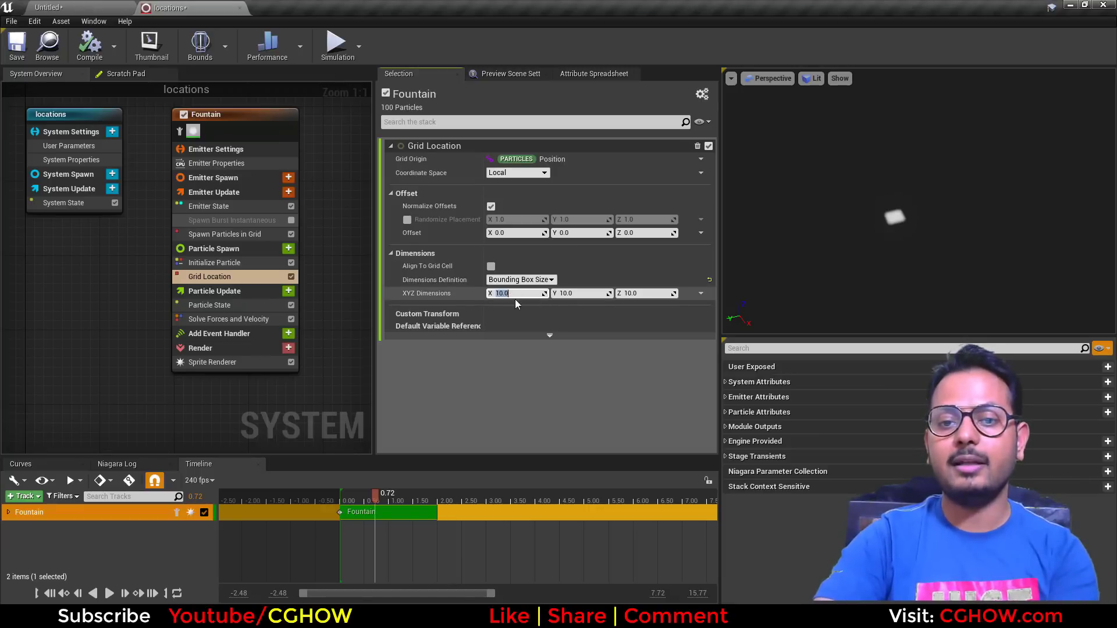
text(100)
click(588, 293)
text(10)
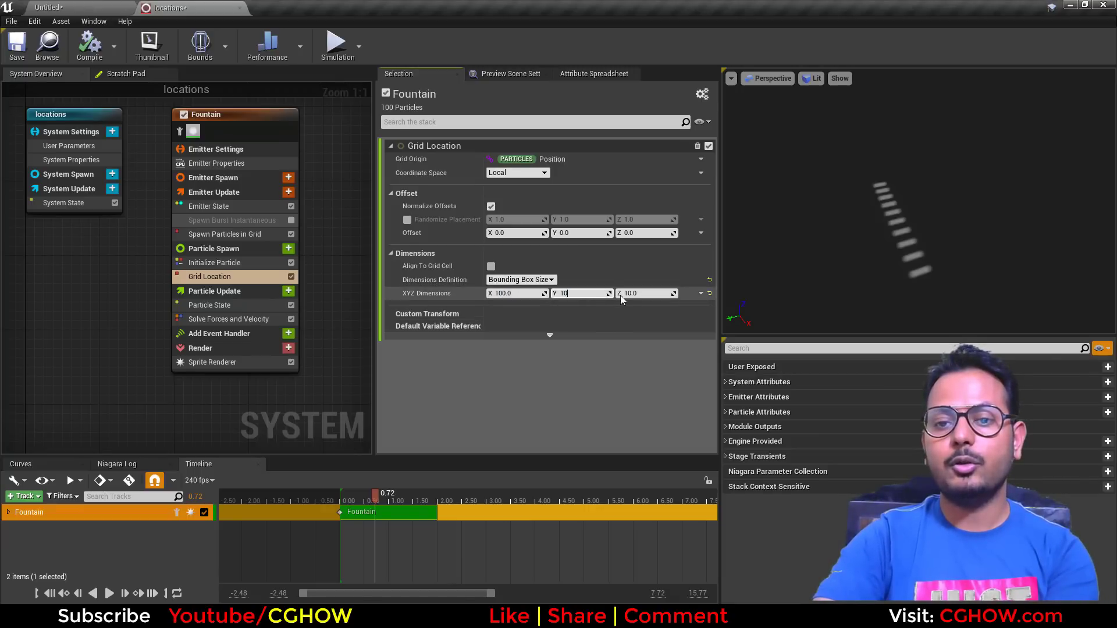
text(.0)
key(Return)
text(100)
key(Return)
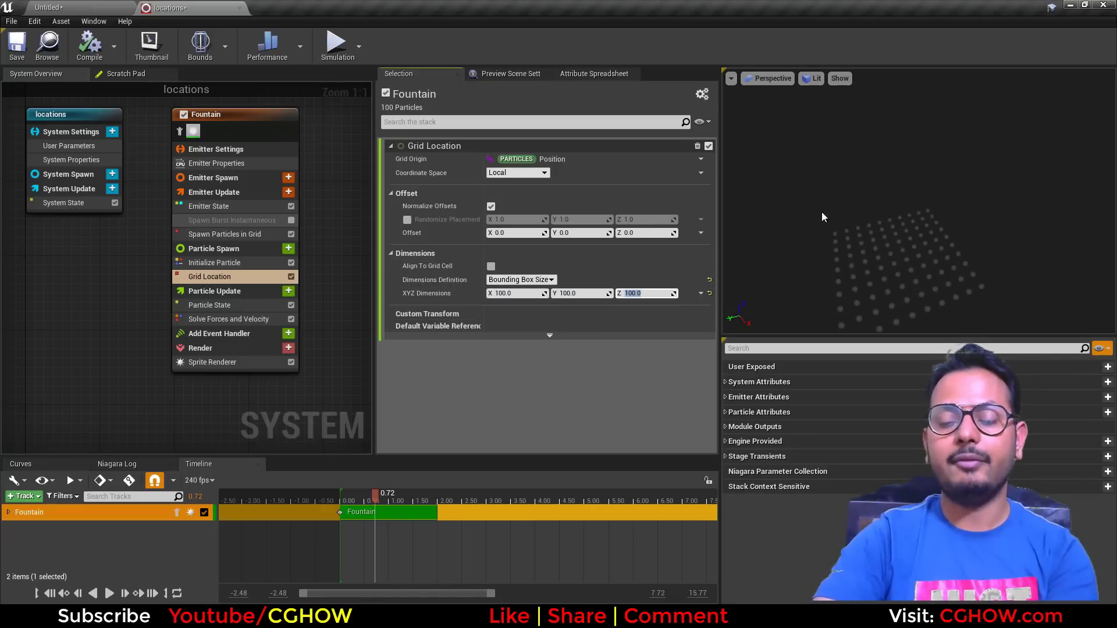
Step: Return the Dimensions Definition to Padding Per Cell with XYZ Dimensions of 10, and show the module's advanced settings
click(524, 282)
click(512, 289)
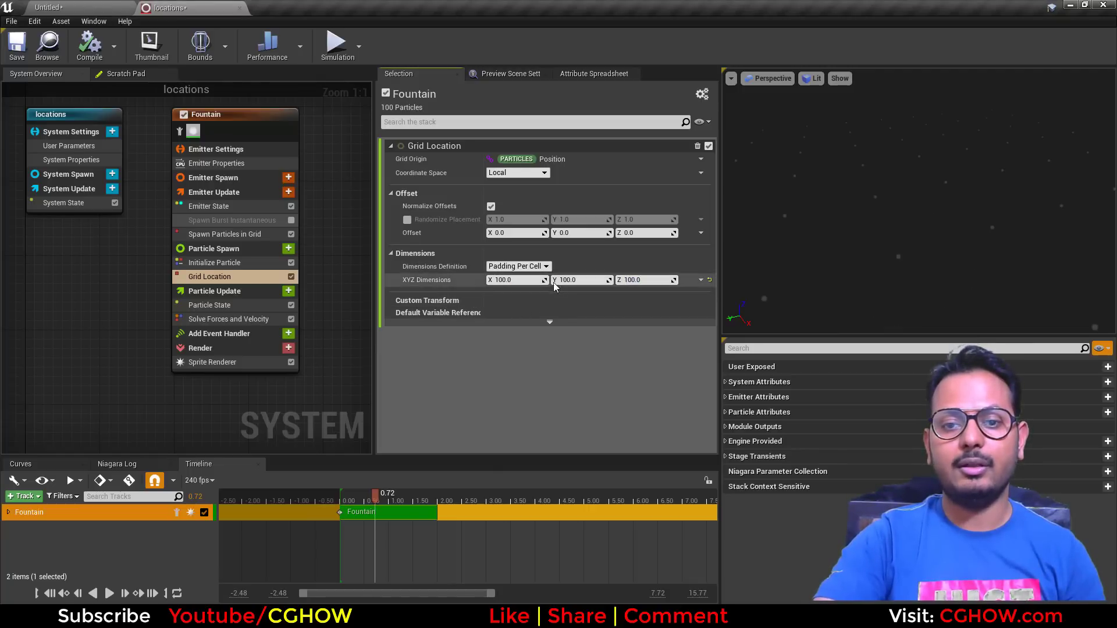
key(Return)
click(628, 281)
text(10)
key(Return)
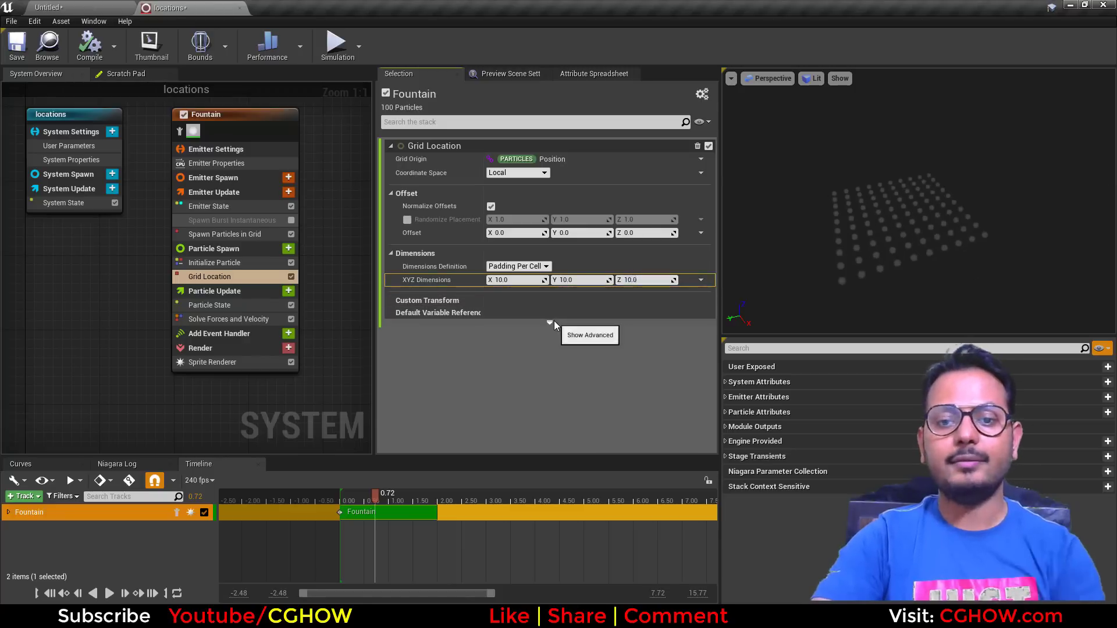
click(550, 323)
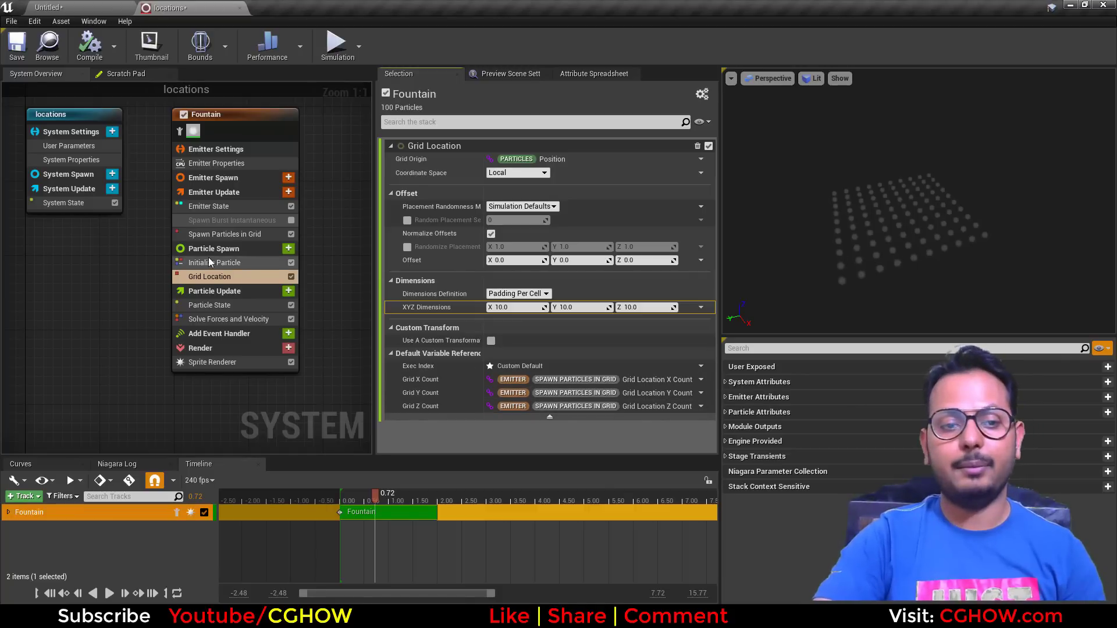
Step: Delete Grid Location and Spawn Particles in Grid from the Fountain emitter and re-enable Spawn Burst Instantaneous
click(222, 280)
key(Delete)
click(288, 248)
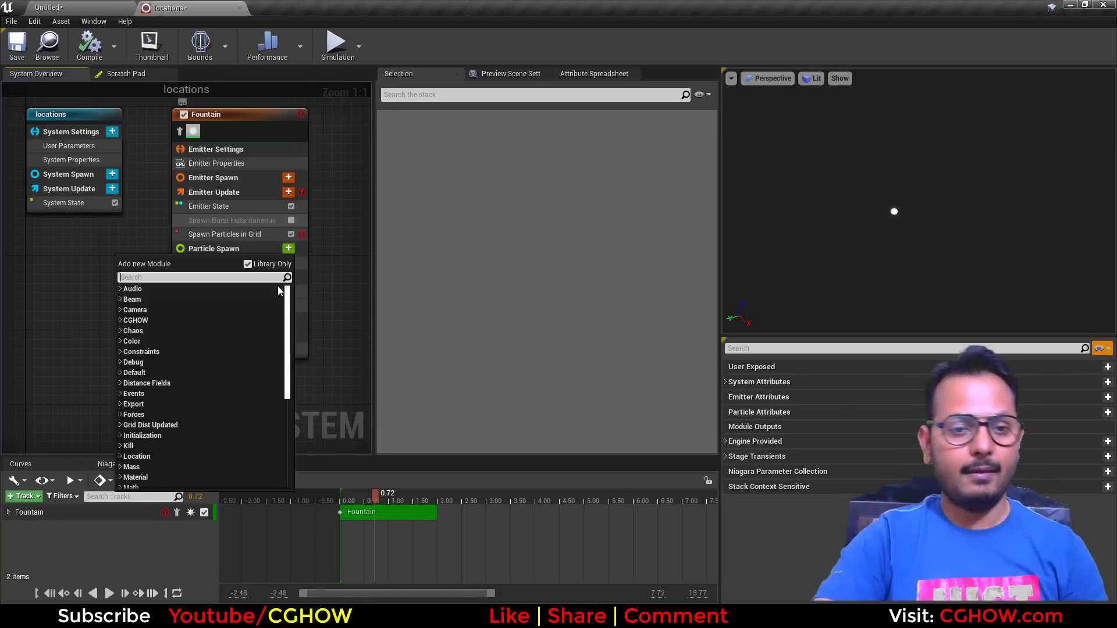
click(247, 235)
key(Delete)
click(291, 220)
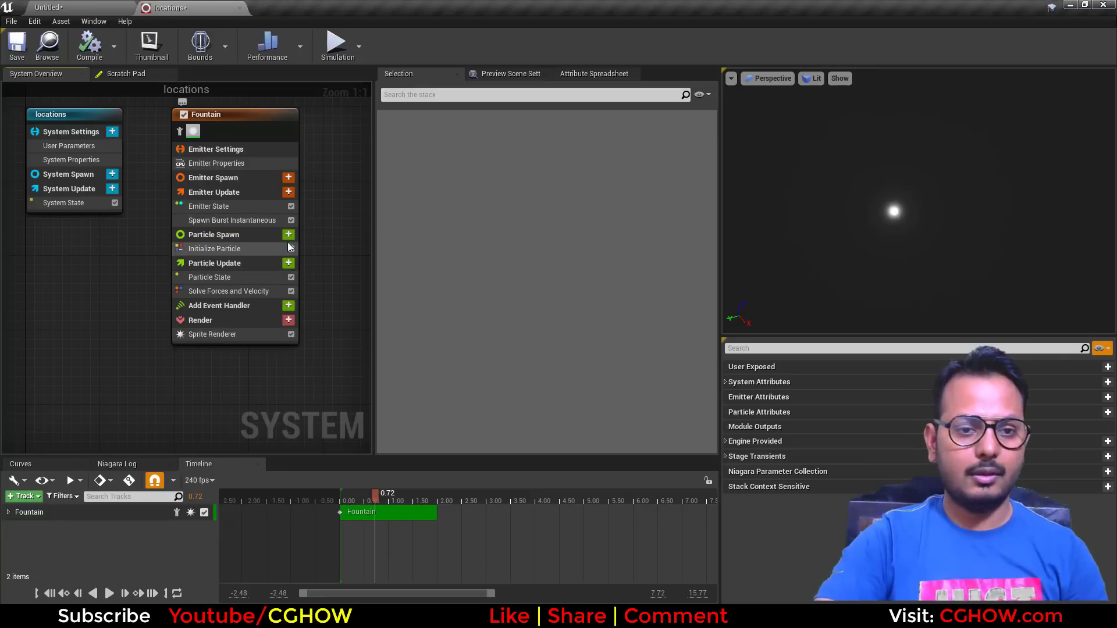
Step: Add the Jitter Position module to Particle Spawn and set its Jitter Amount to about 46.2
click(288, 234)
scroll(170, 382, down, 3)
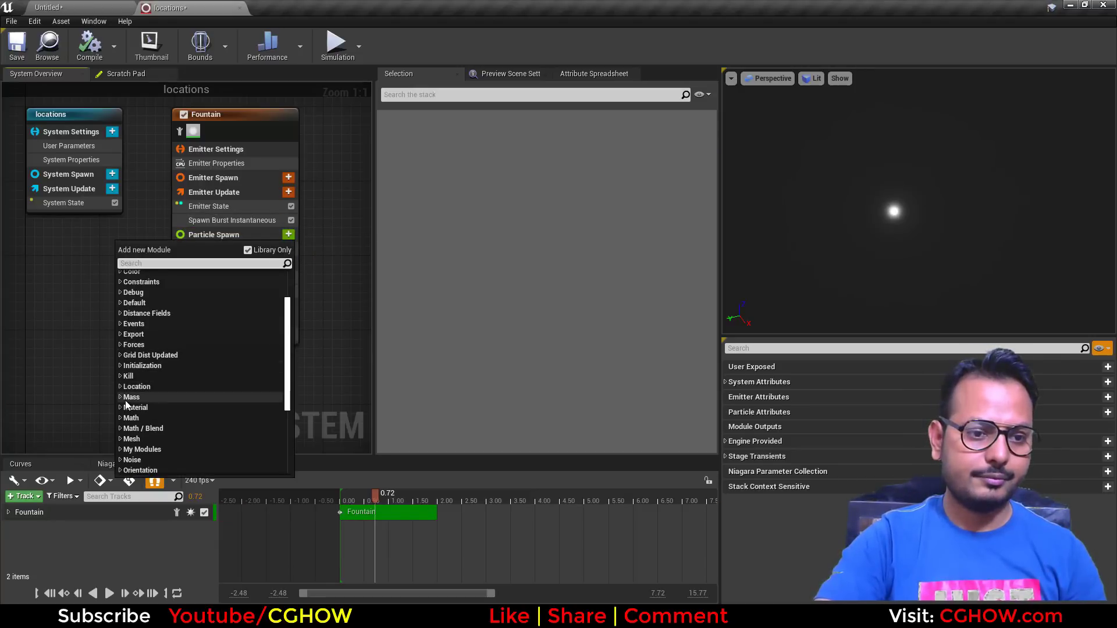
scroll(125, 399, up, 3)
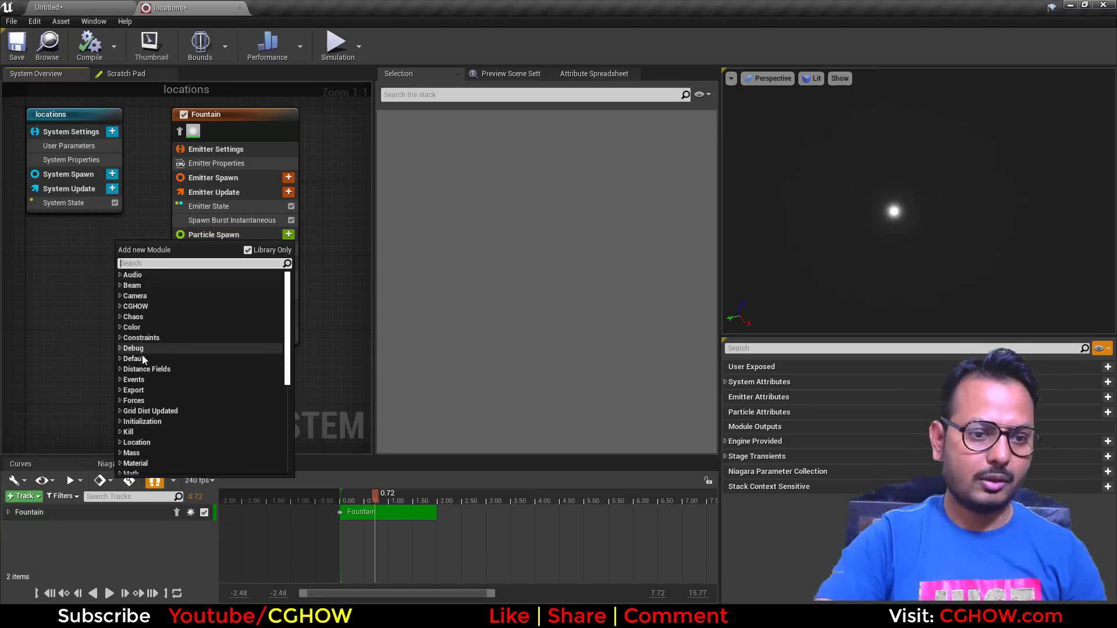
scroll(143, 370, down, 2)
click(119, 404)
scroll(182, 386, down, 1)
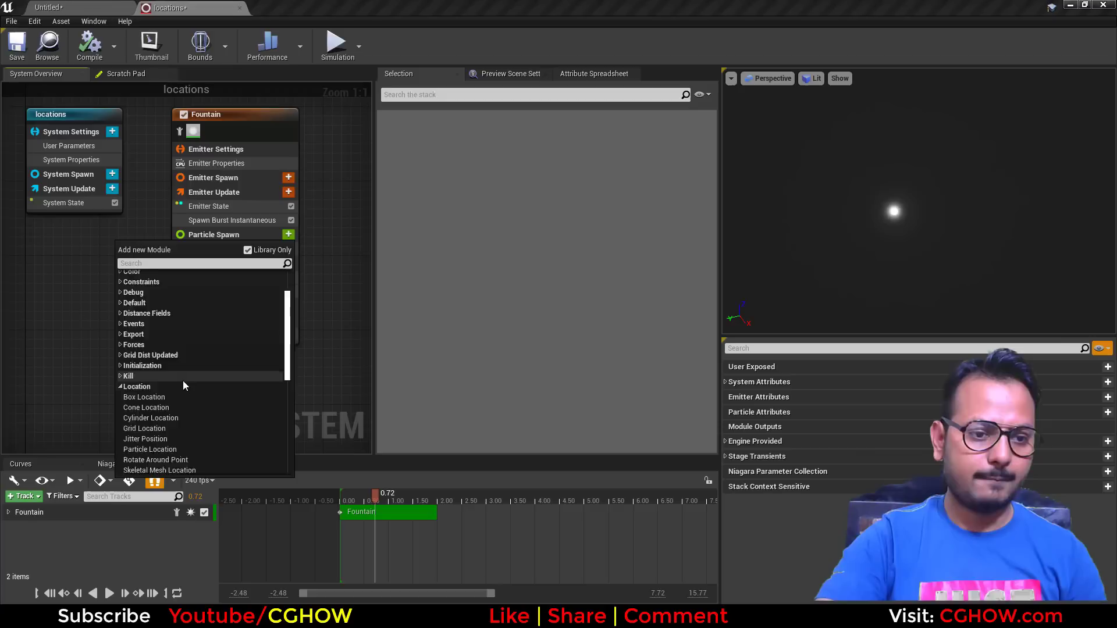
scroll(184, 385, down, 2)
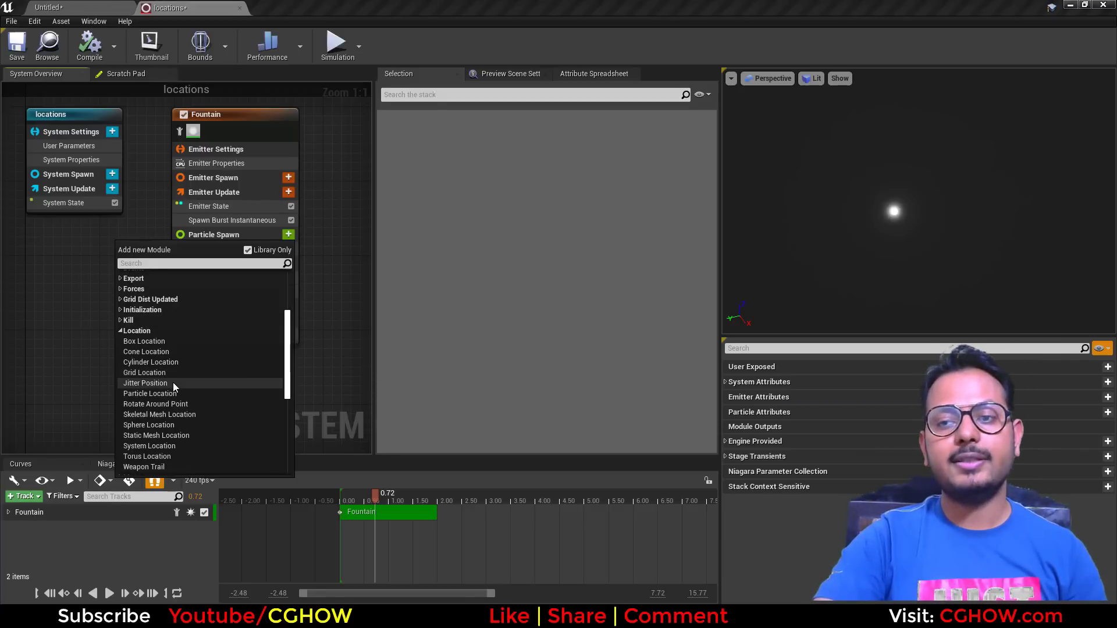
click(169, 383)
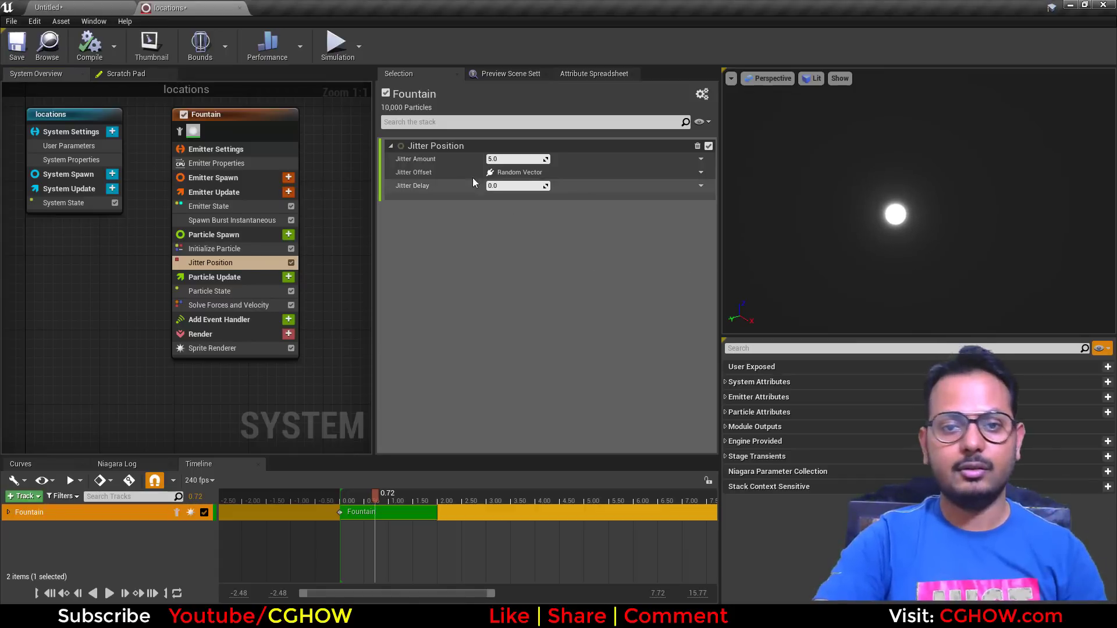
drag(496, 160, 544, 160)
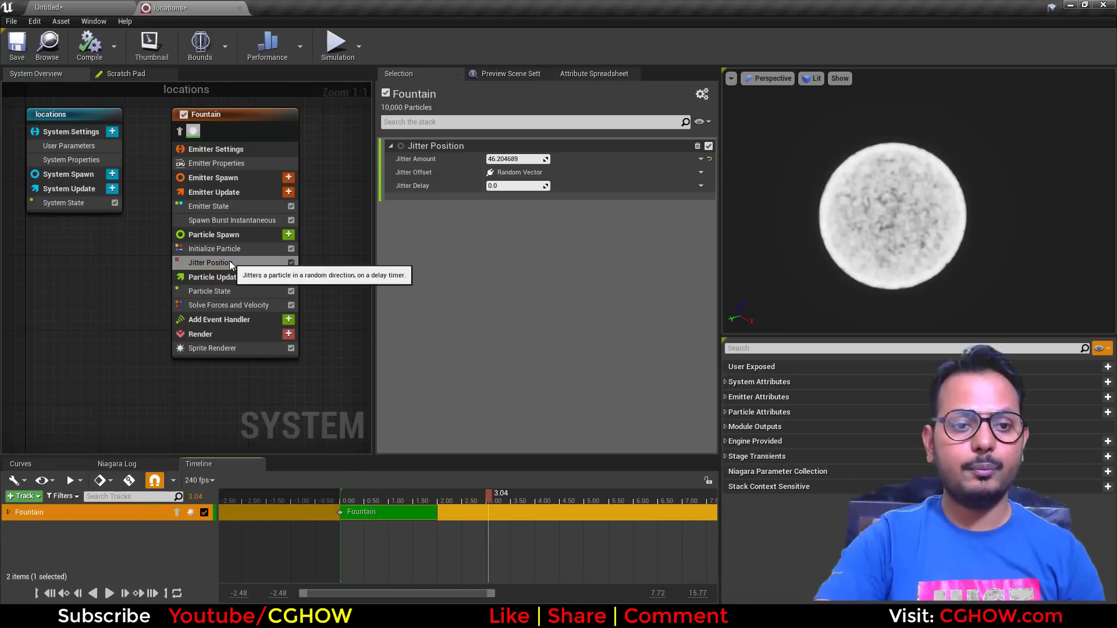
Step: Move Jitter Position into Particle Update and test it in playback, with Jitter Amount about 19.4 and Jitter Delay about 0.34
drag(229, 262, 230, 284)
click(48, 592)
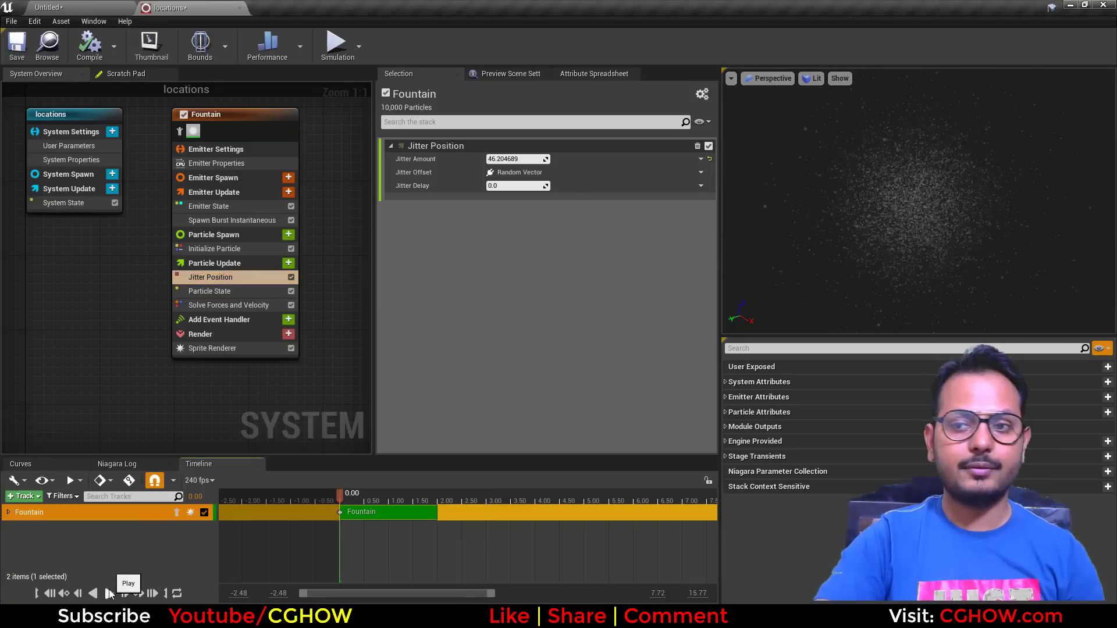
click(110, 591)
click(109, 591)
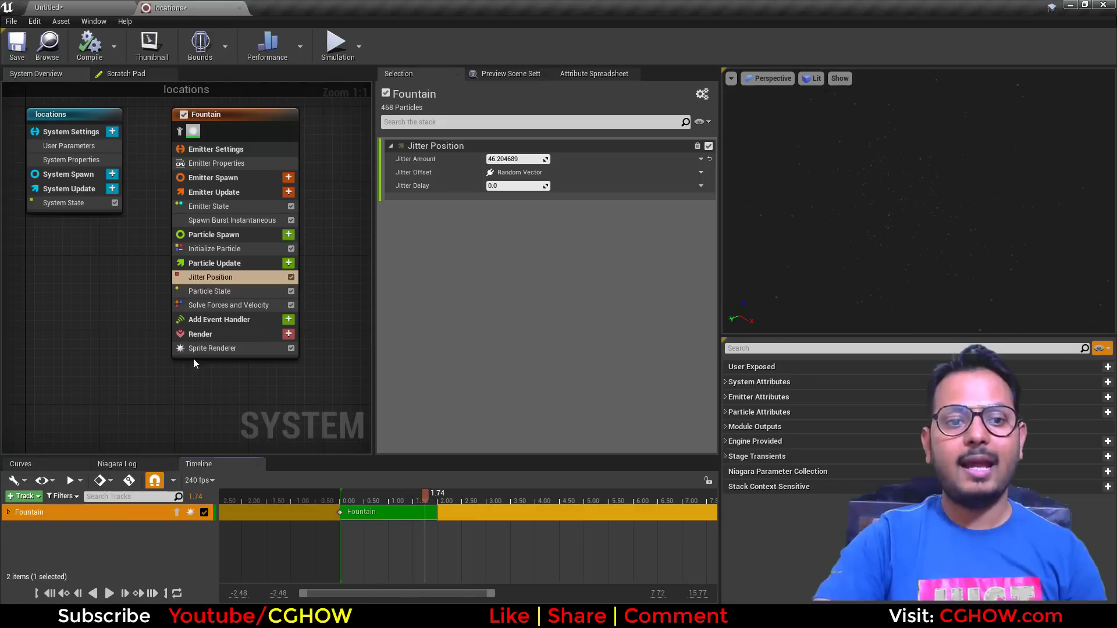
click(235, 275)
drag(518, 159, 492, 159)
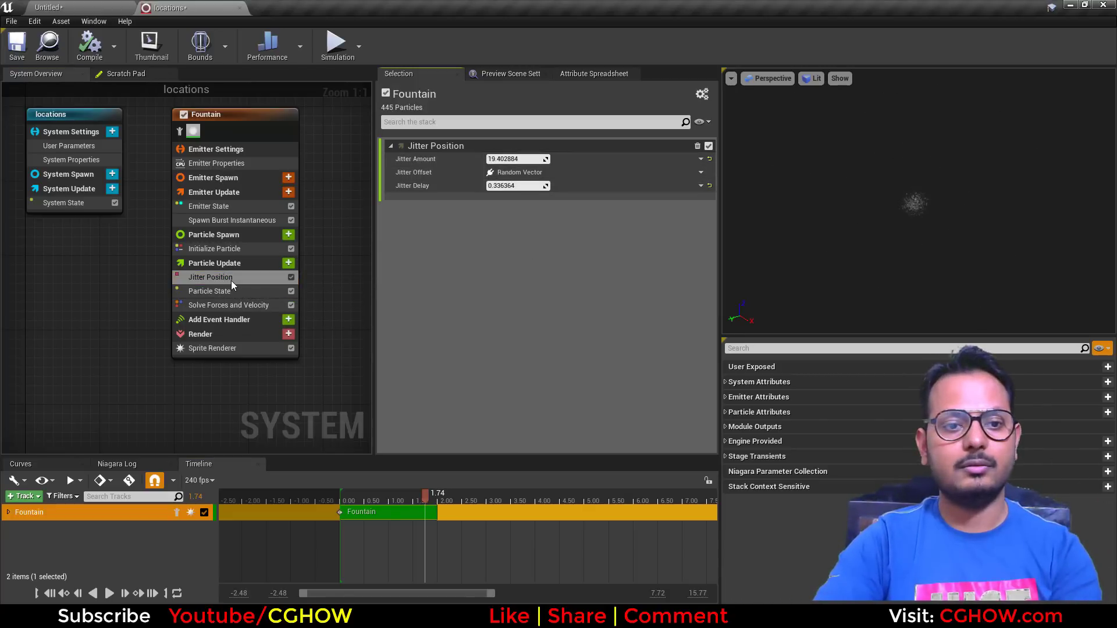
Step: Replace Jitter Position with the Rotate Around Point location module, placing it in Particle Update
key(Delete)
click(288, 235)
scroll(198, 349, down, 3)
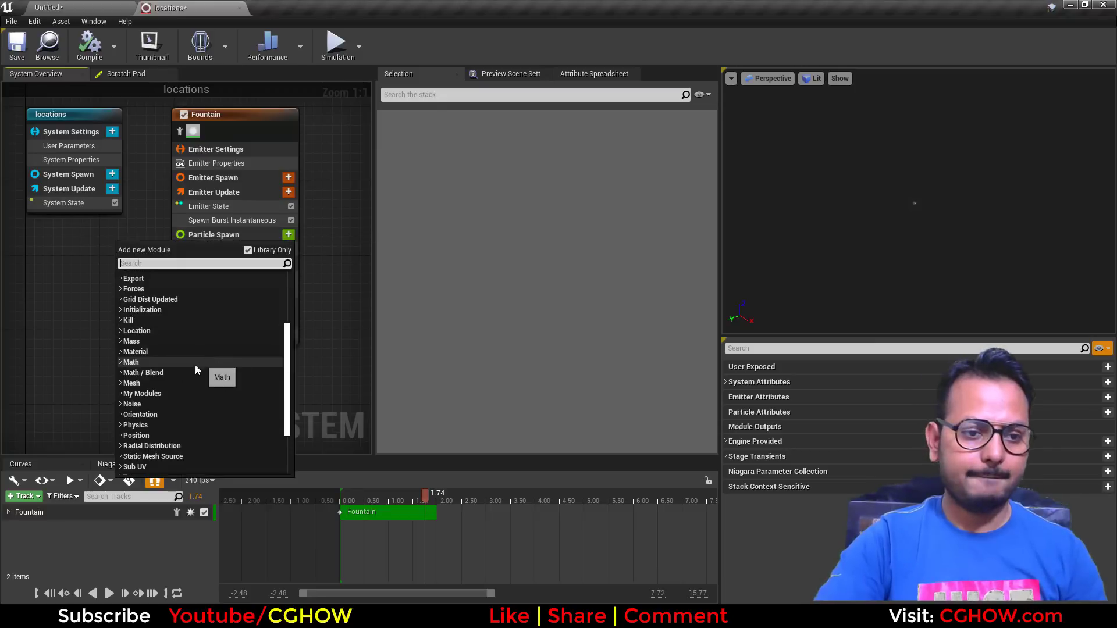
click(123, 331)
scroll(209, 365, down, 1)
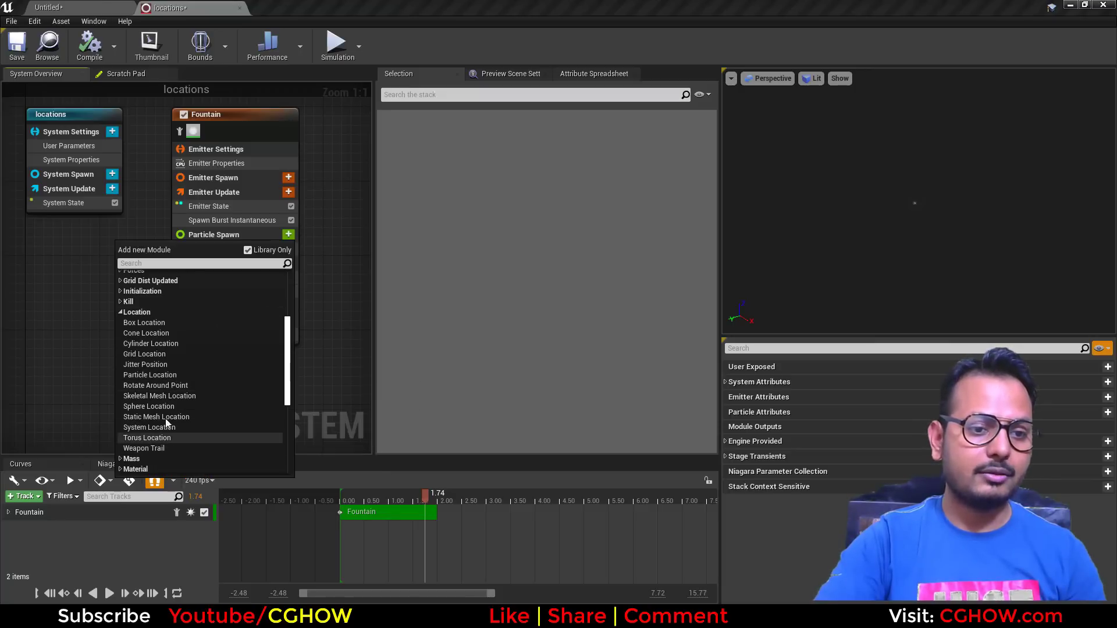
click(158, 385)
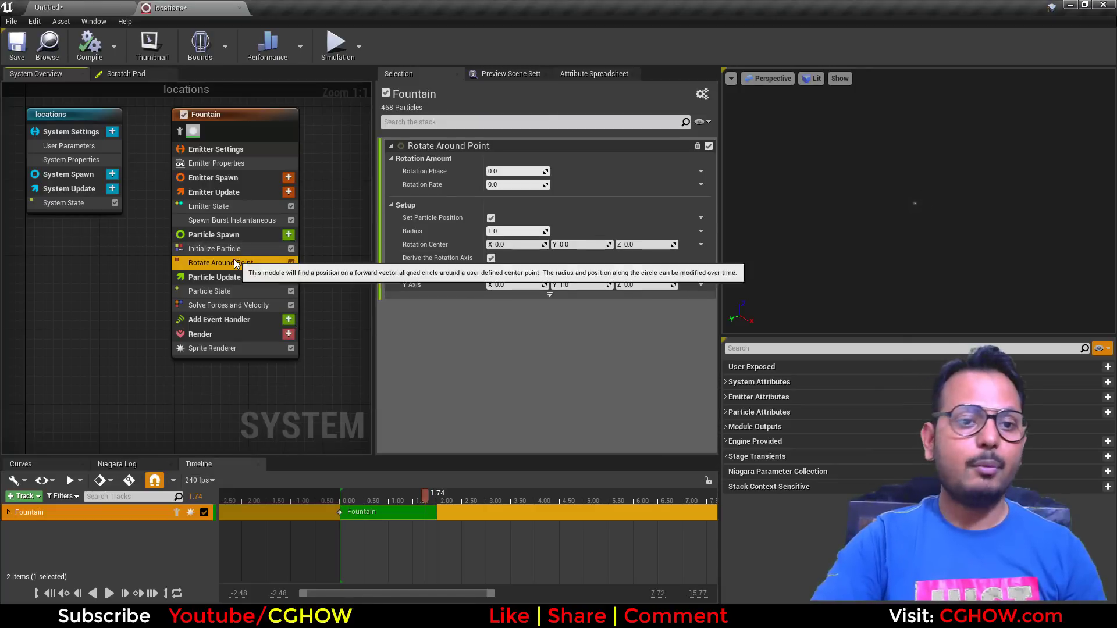
drag(236, 265, 247, 284)
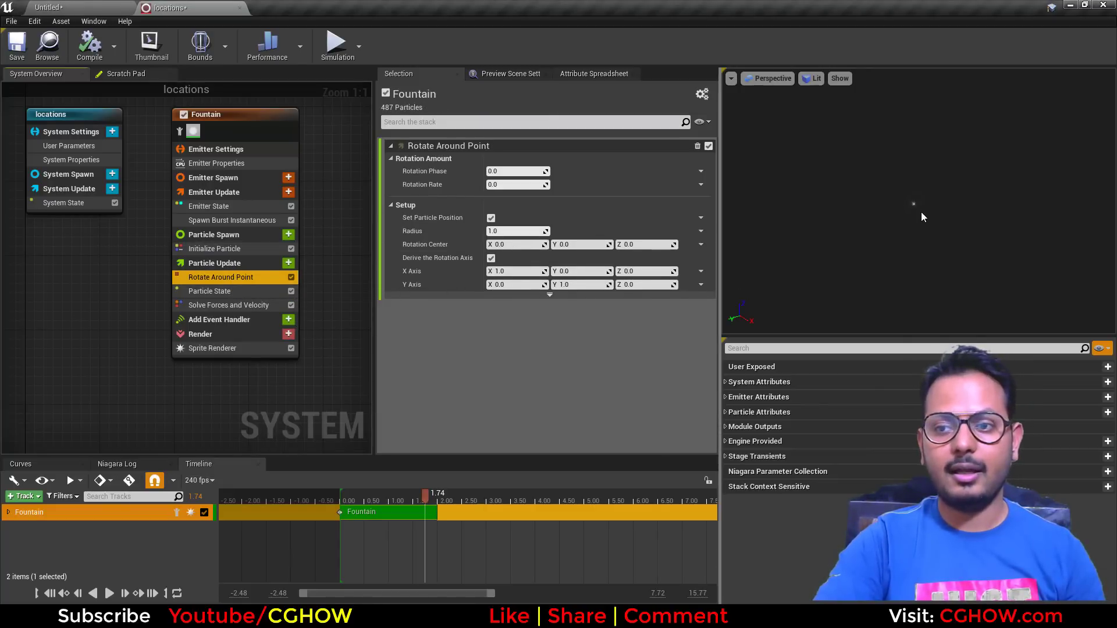
Step: Set Rotate Around Point's Rotation Rate to 1 and Radius to 100, and play the simulation
click(499, 185)
text(1)
key(Return)
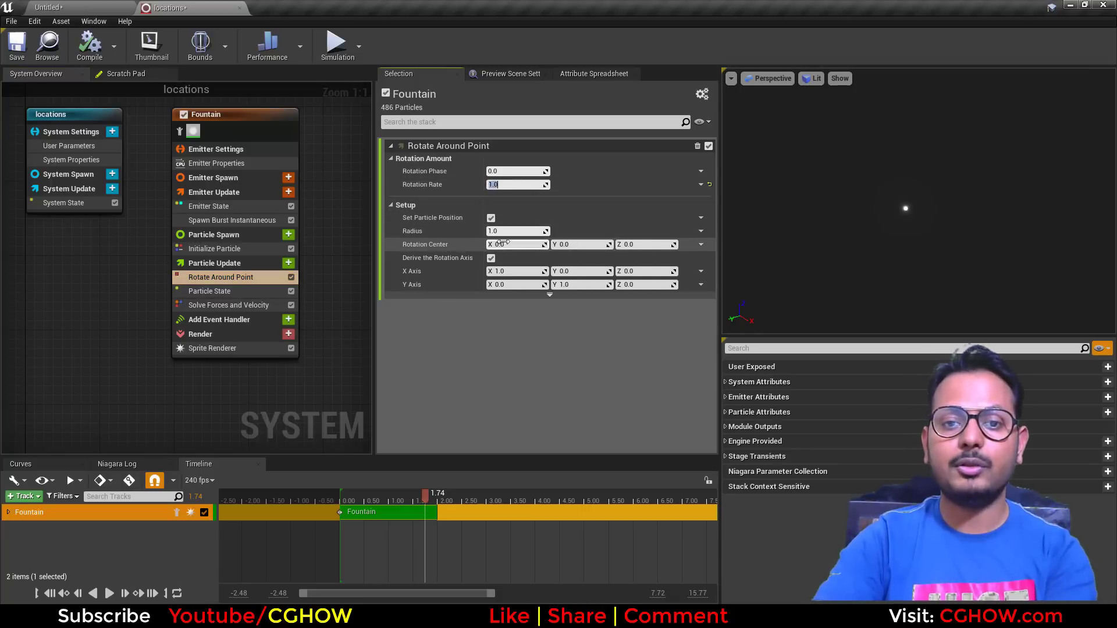
text(100)
key(Return)
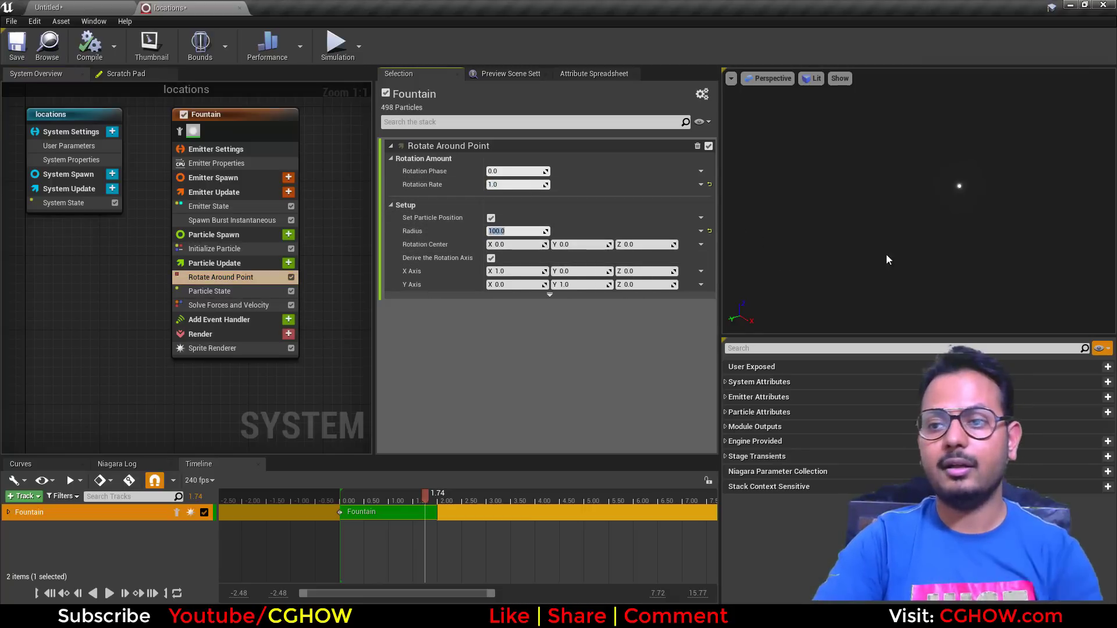
click(108, 594)
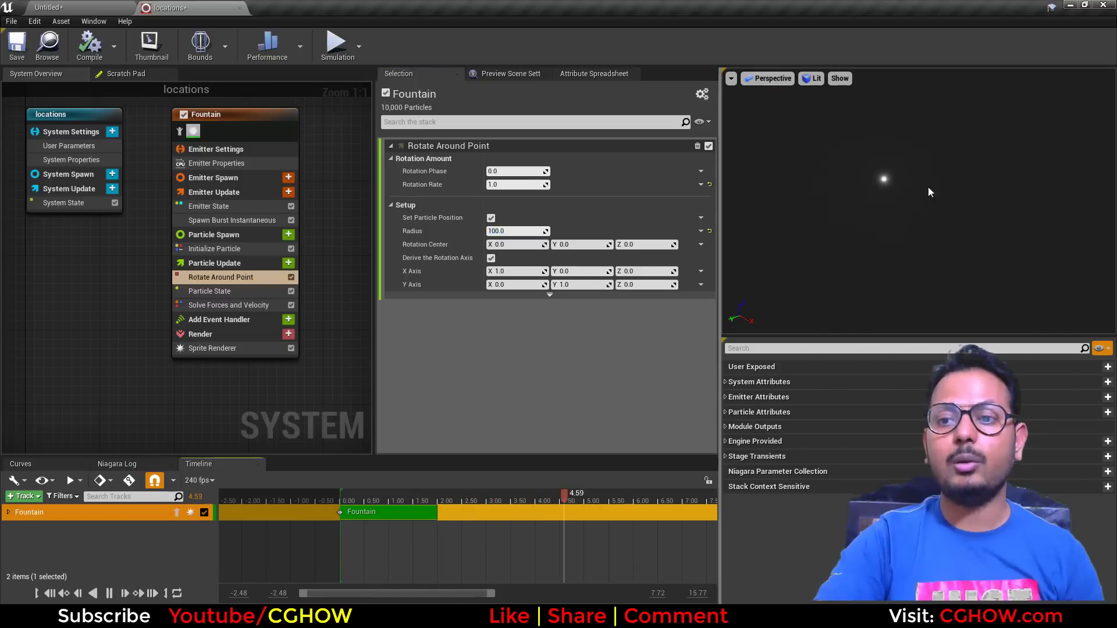
Step: Try Radius 10 and a different Rotation Rate on Rotate Around Point, returning Radius to 100 and Rotation Rate to 1
click(514, 231)
text(10)
key(Return)
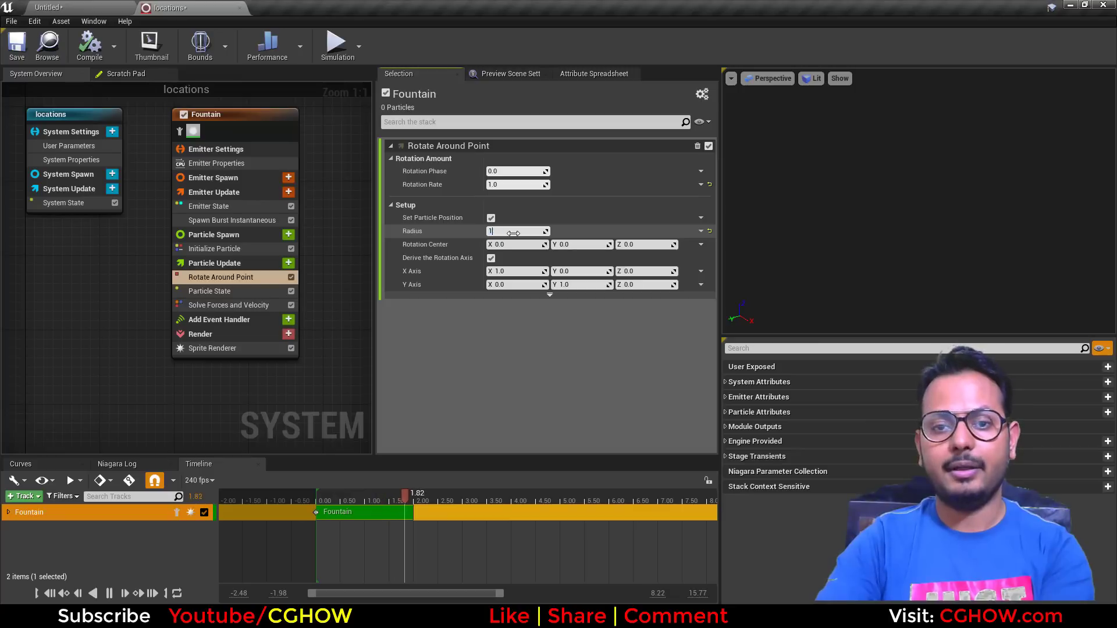
text(100)
key(Return)
drag(513, 186, 612, 186)
click(512, 184)
text(1)
key(Return)
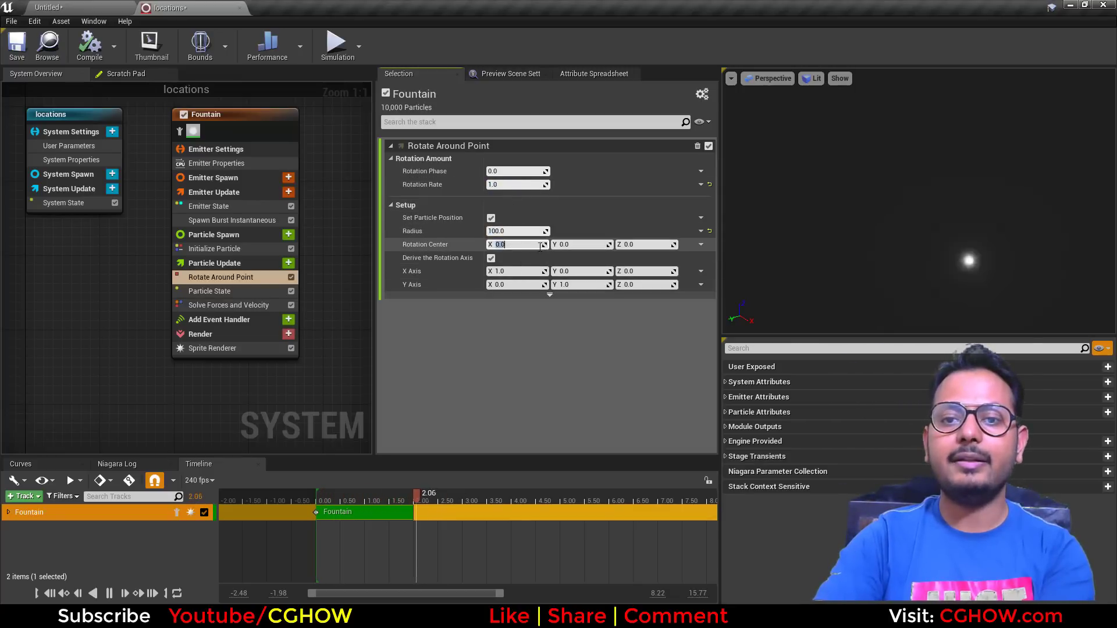
Step: Try a Rotation Center X of 100 on Rotate Around Point, and return it to 0
click(520, 245)
text(100)
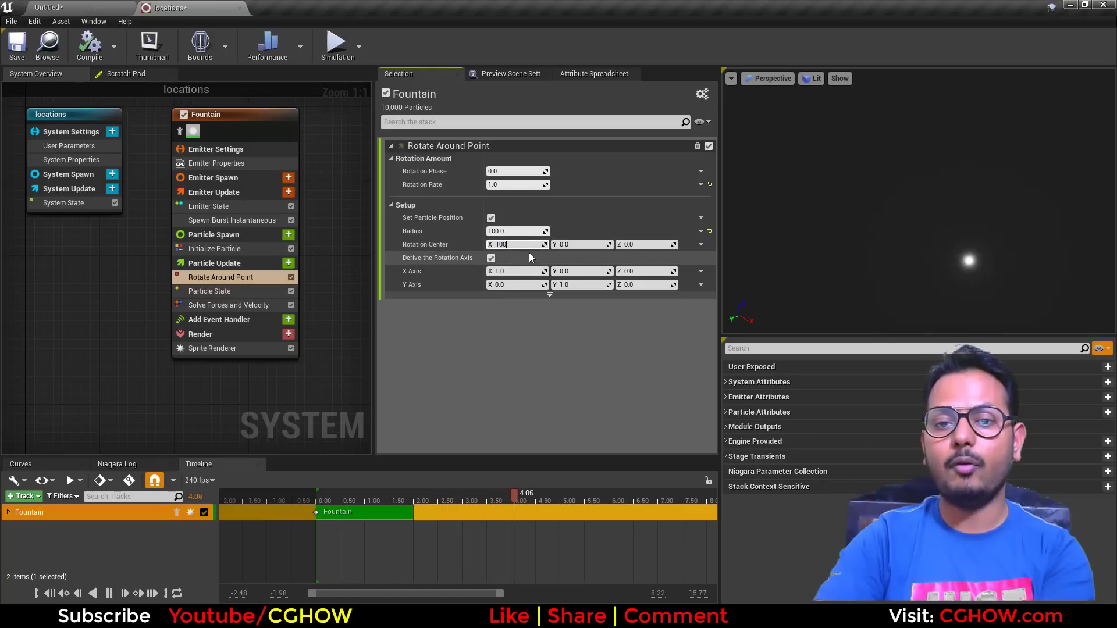
key(Return)
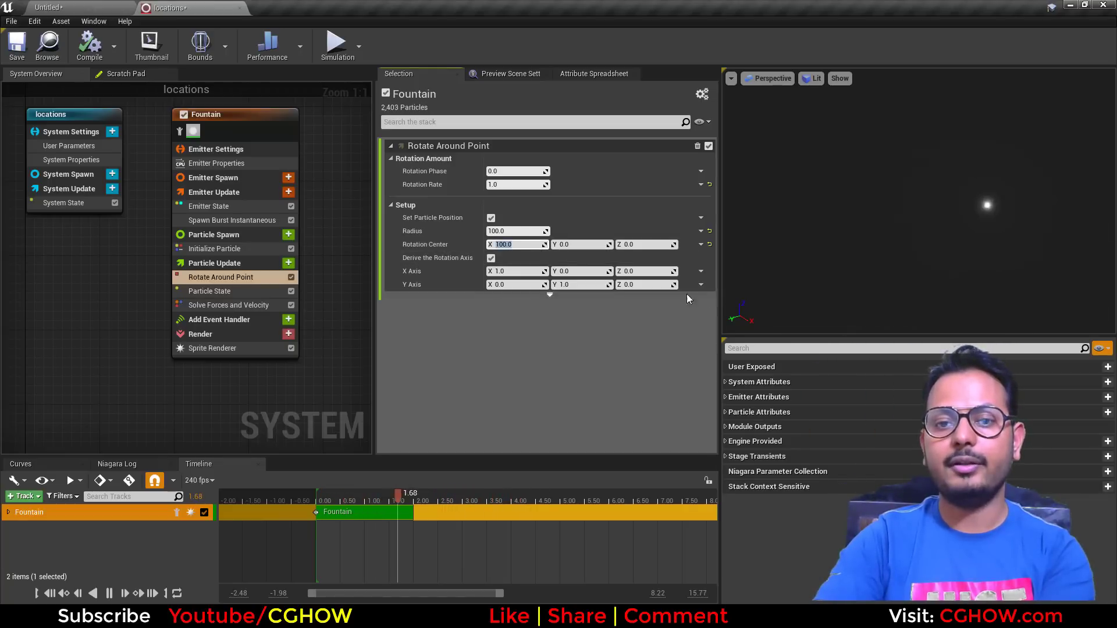
text(0)
key(Return)
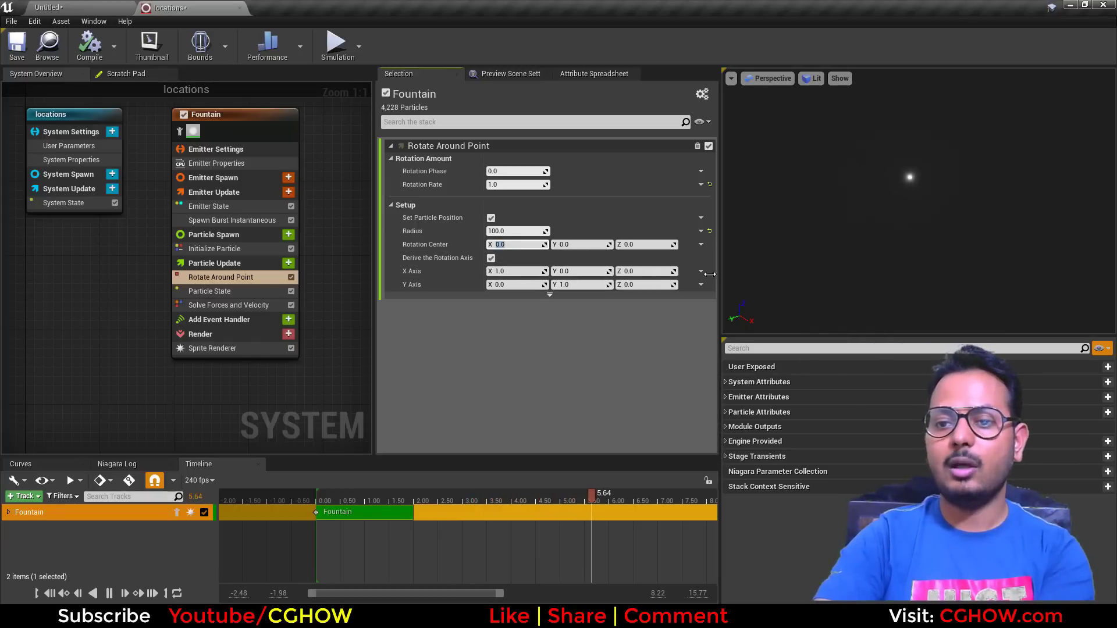
Step: Set Rotate Around Point's X Axis to 0, 1, 0 and its Y Axis to 1, 0, 0, and check the rotation
click(519, 271)
text(0)
key(Tab)
text(1)
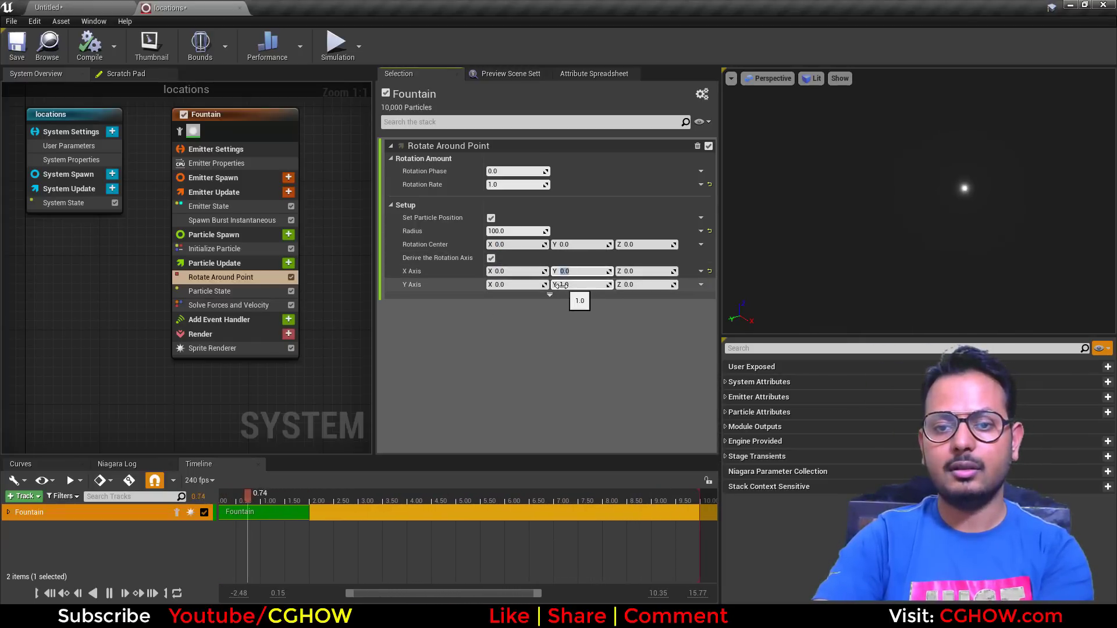
click(538, 284)
text(1)
key(Tab)
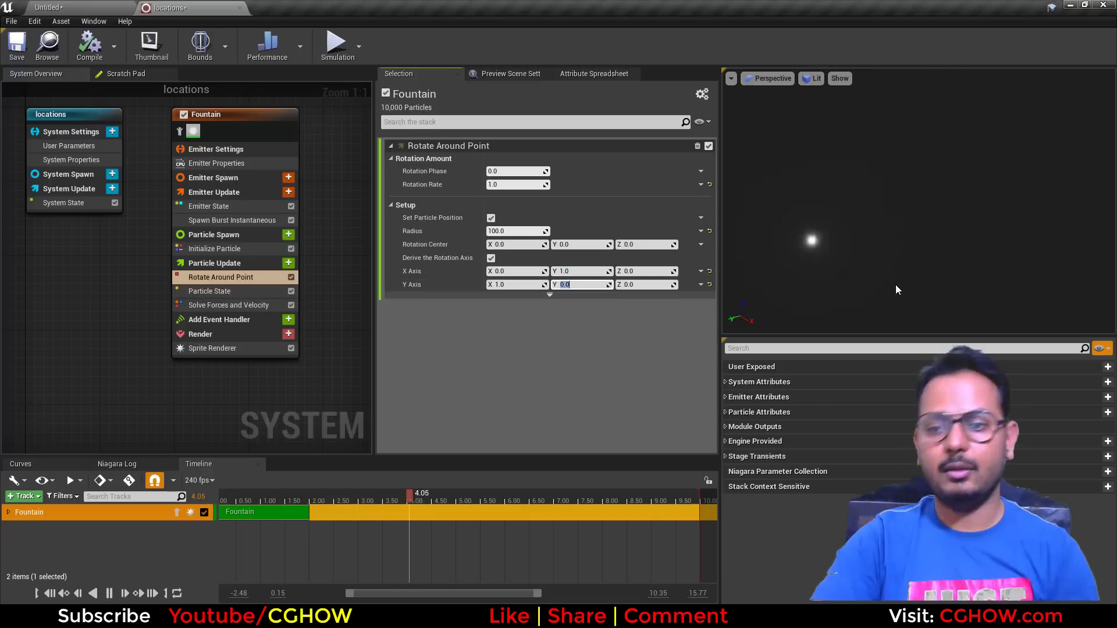
drag(942, 299, 895, 262)
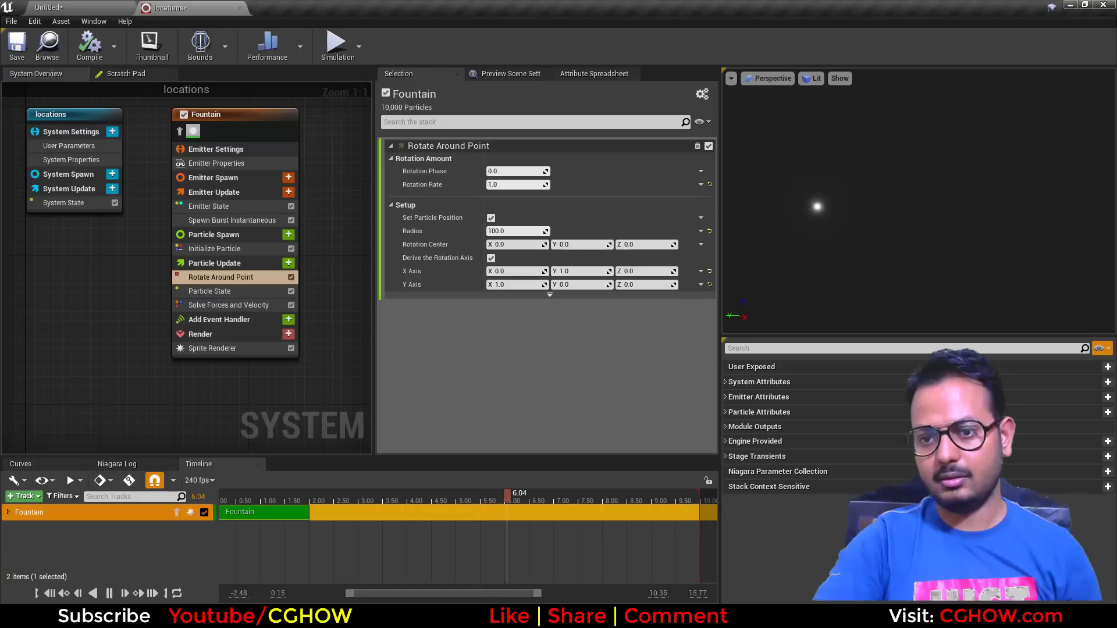
Step: Set Rotate Around Point's Y Axis to 0, 0, 1, check the rotation and reveal the module's advanced settings
click(599, 285)
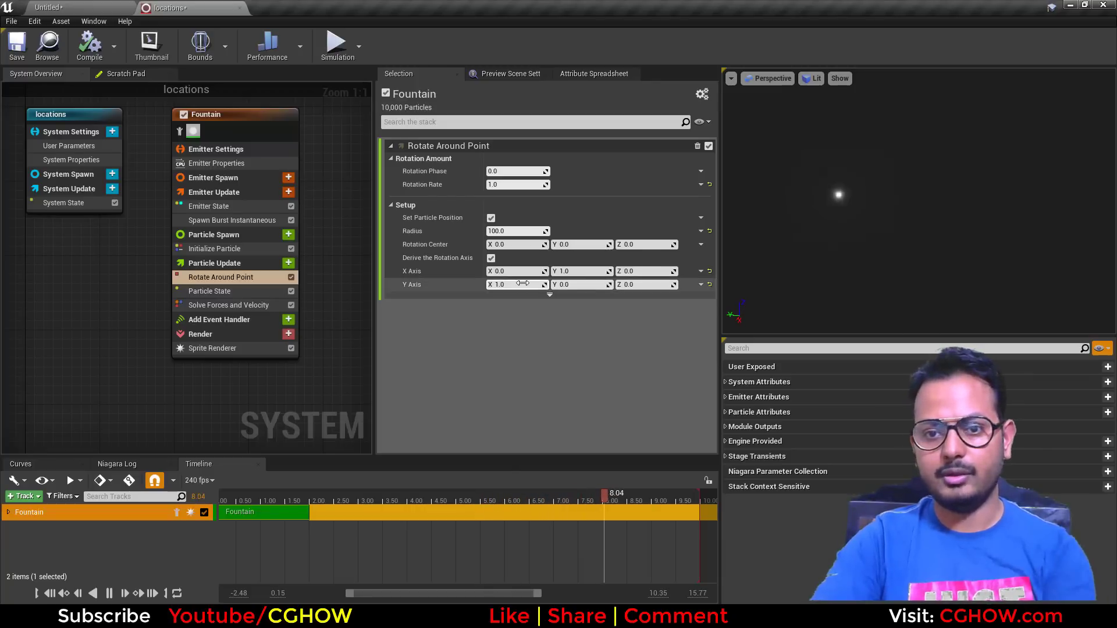
text(1)
key(Return)
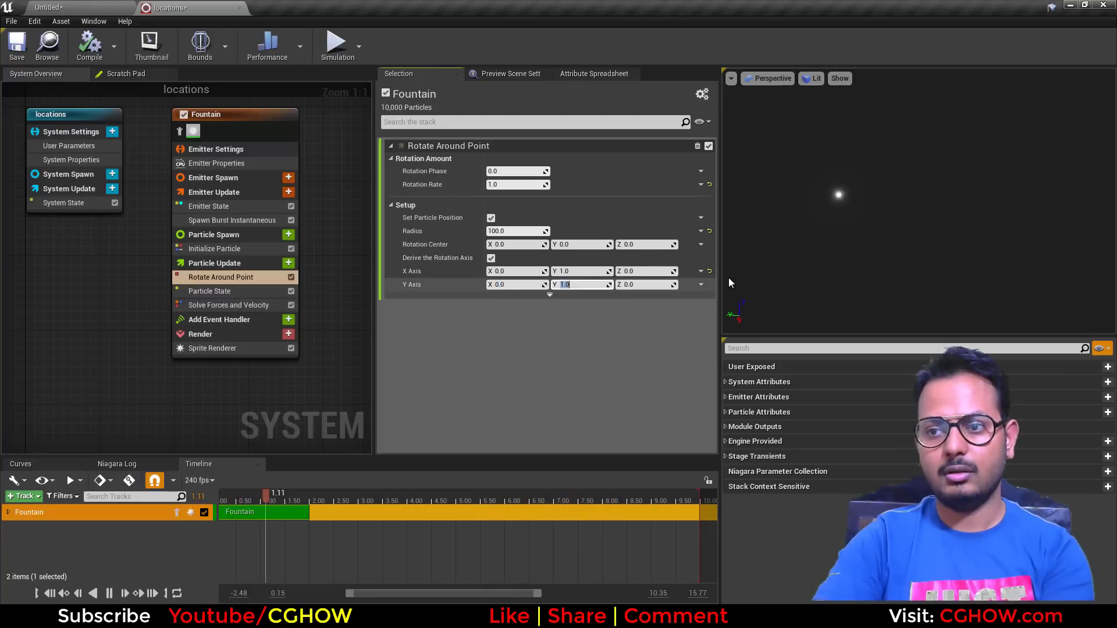
text(0)
click(644, 284)
text(1)
key(Return)
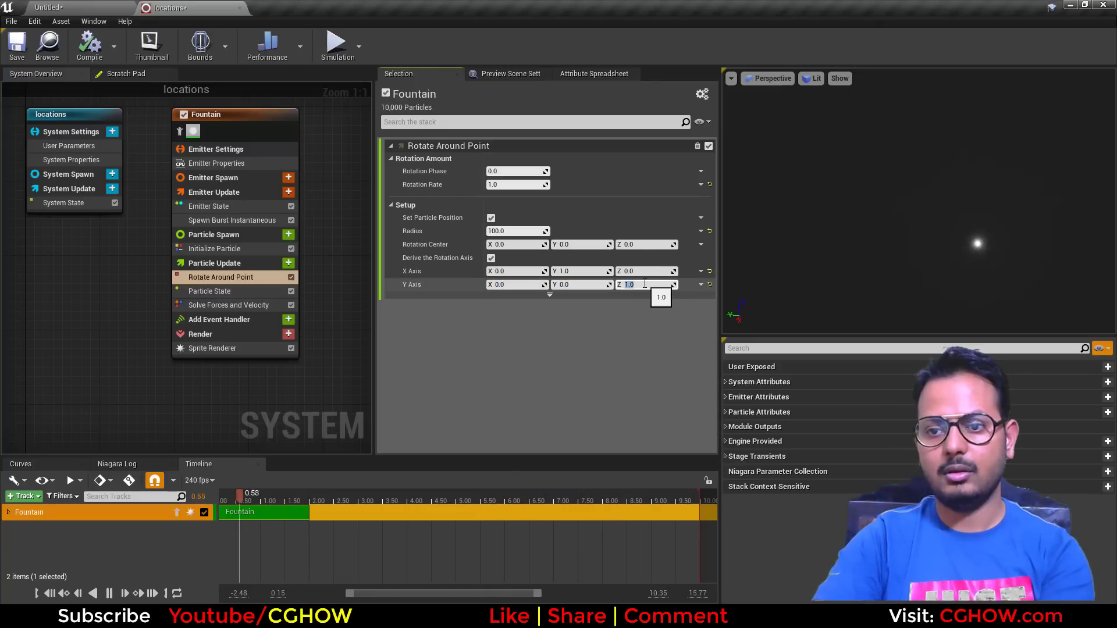
drag(825, 304, 838, 303)
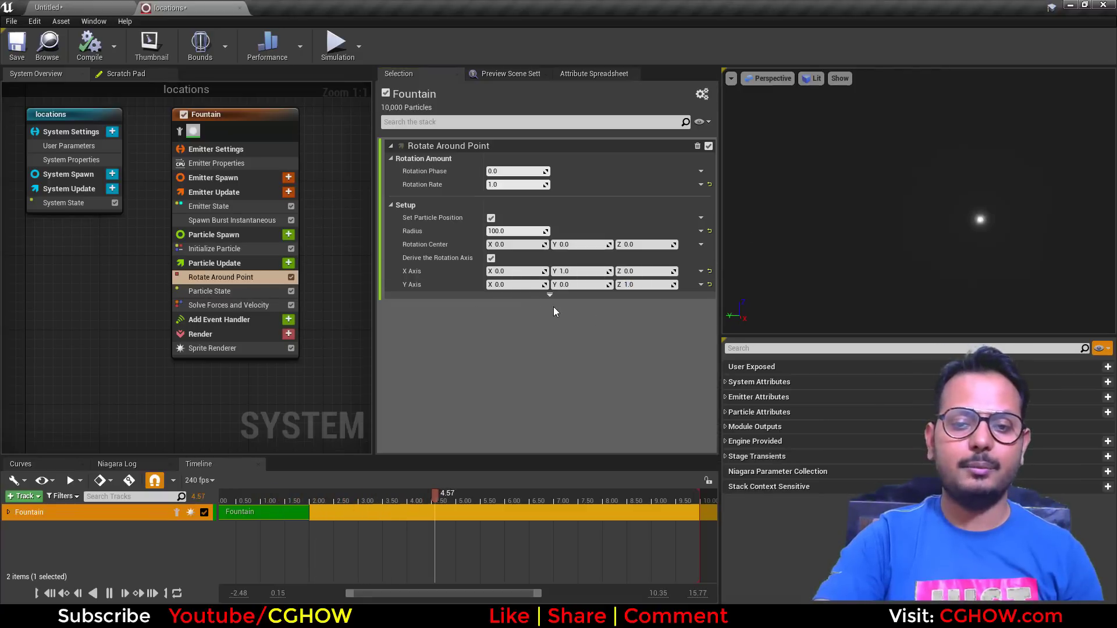
click(550, 295)
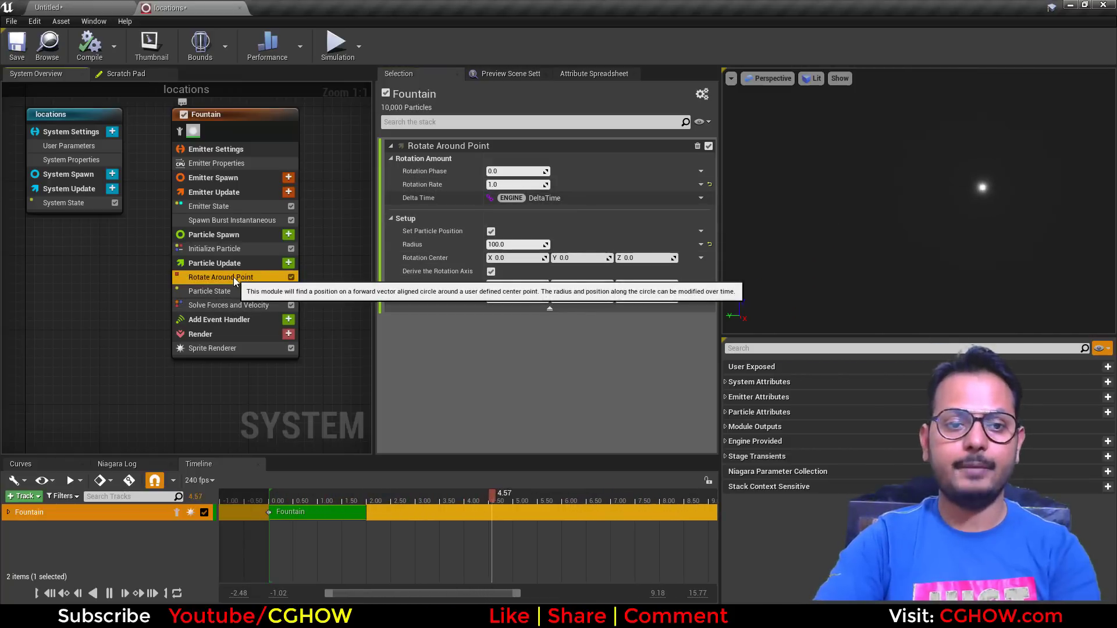
Step: Replace Rotate Around Point with the Skeletal Mesh Location module in Particle Spawn
click(288, 263)
scroll(177, 358, down, 4)
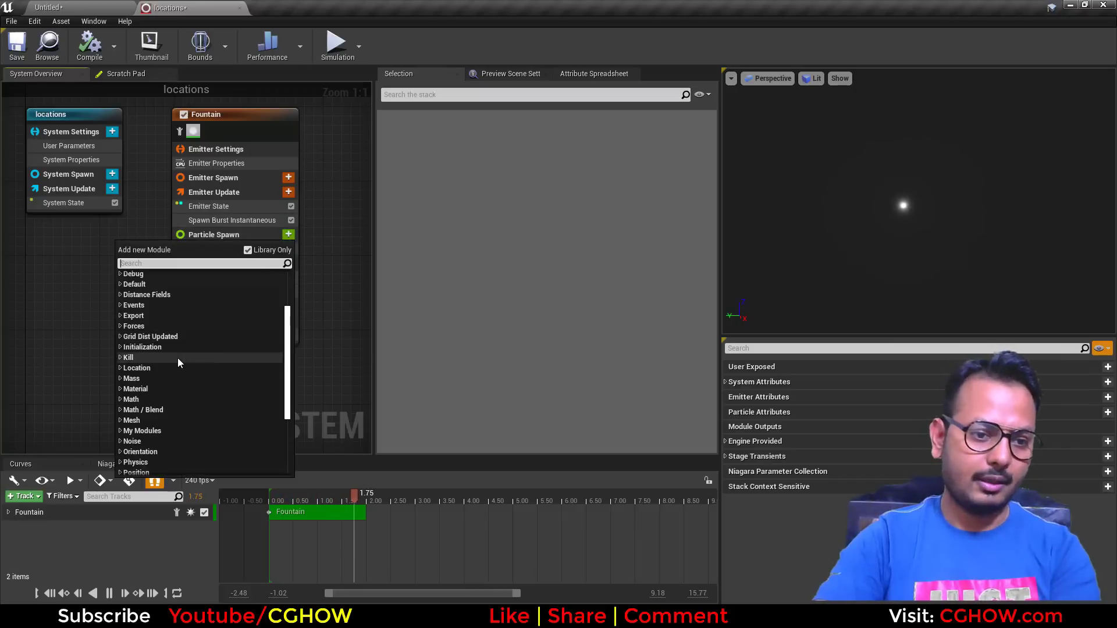
click(121, 333)
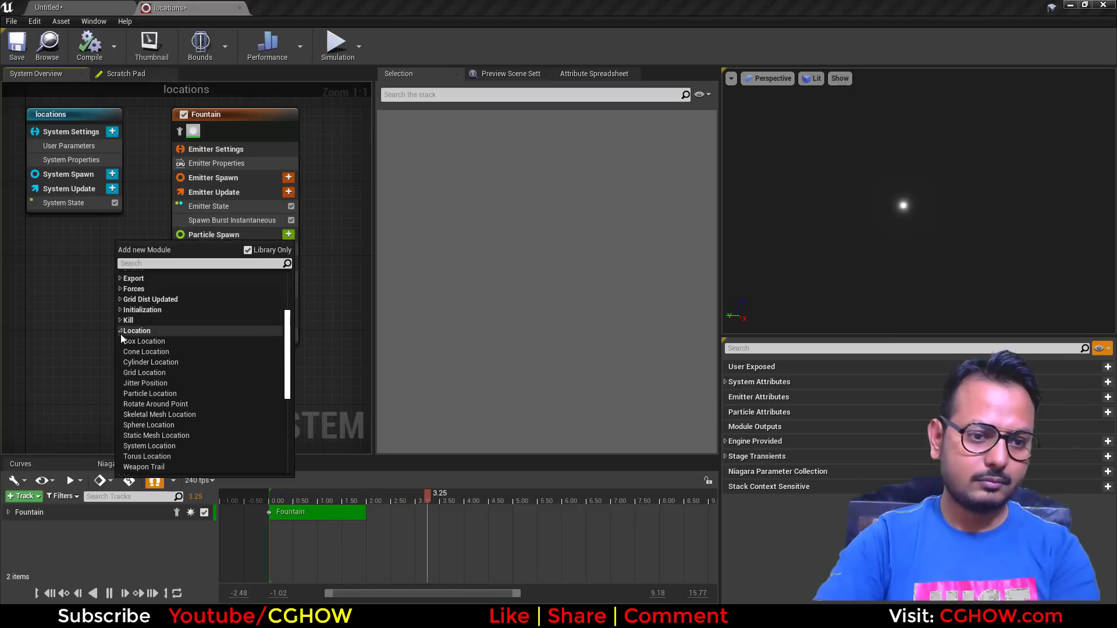
click(203, 414)
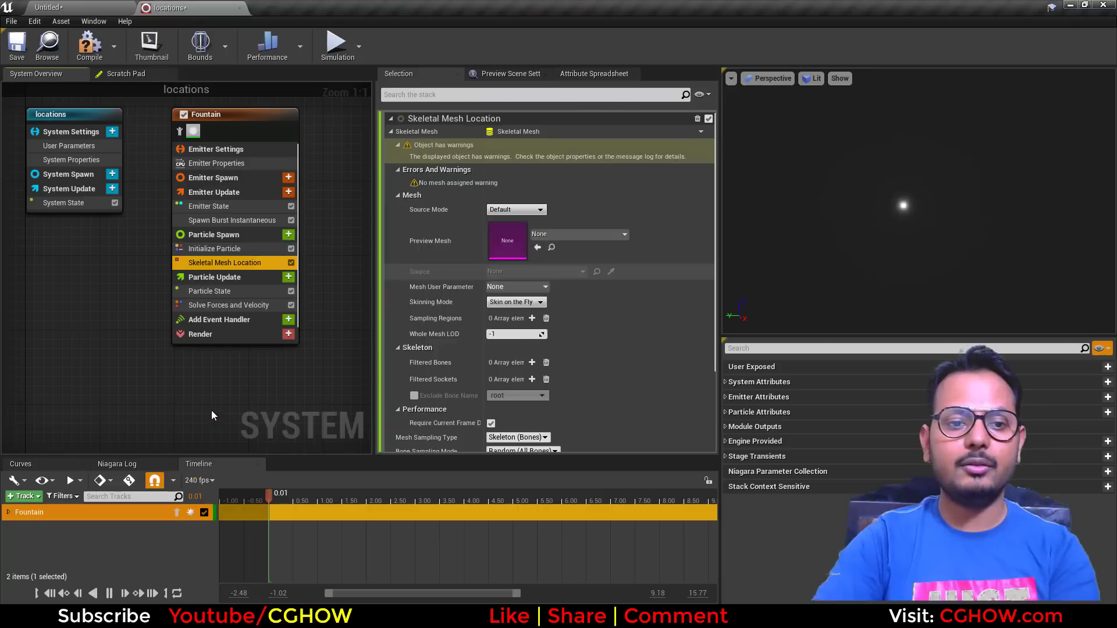
Step: Assign the Anaya skeletal mesh as Skeletal Mesh Location's Preview Mesh and inspect the resulting particle layout from the front
click(569, 260)
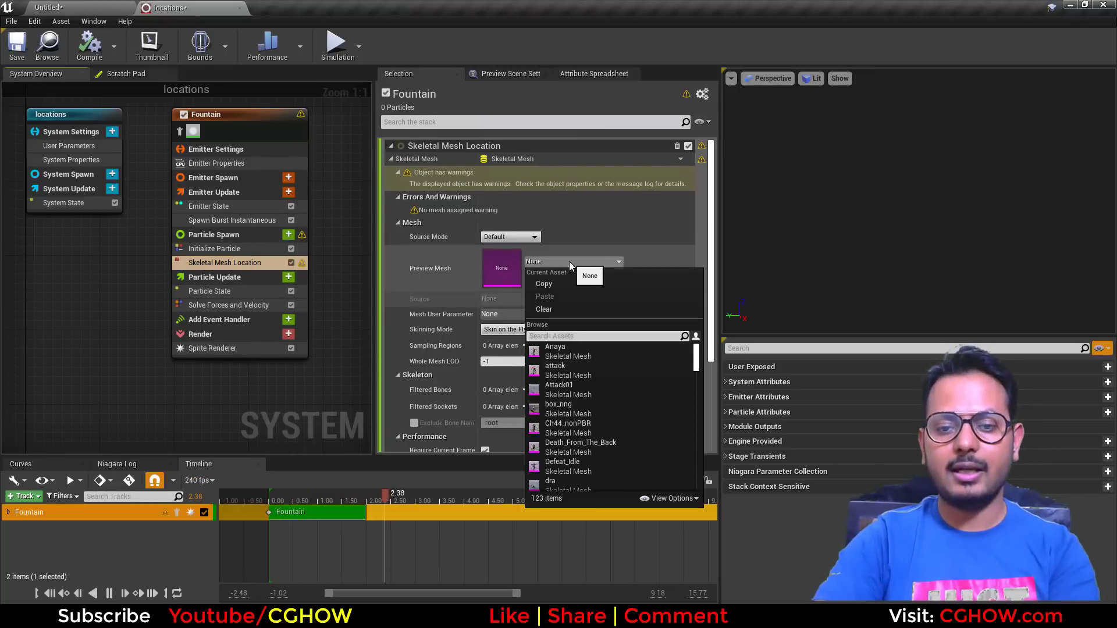
click(569, 357)
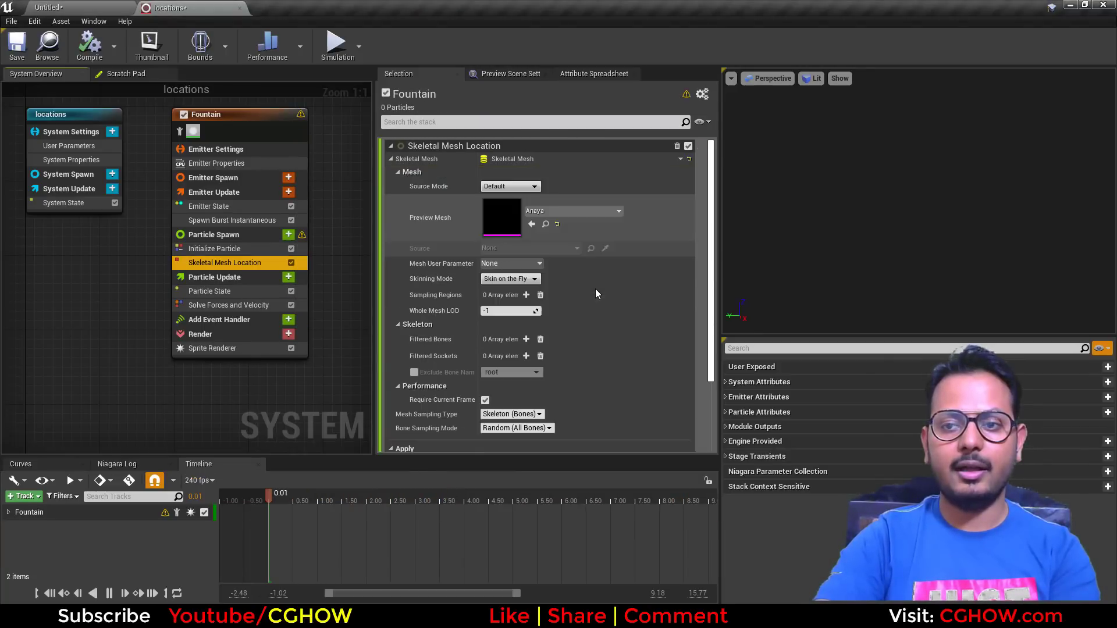
right_drag(931, 207, 874, 253)
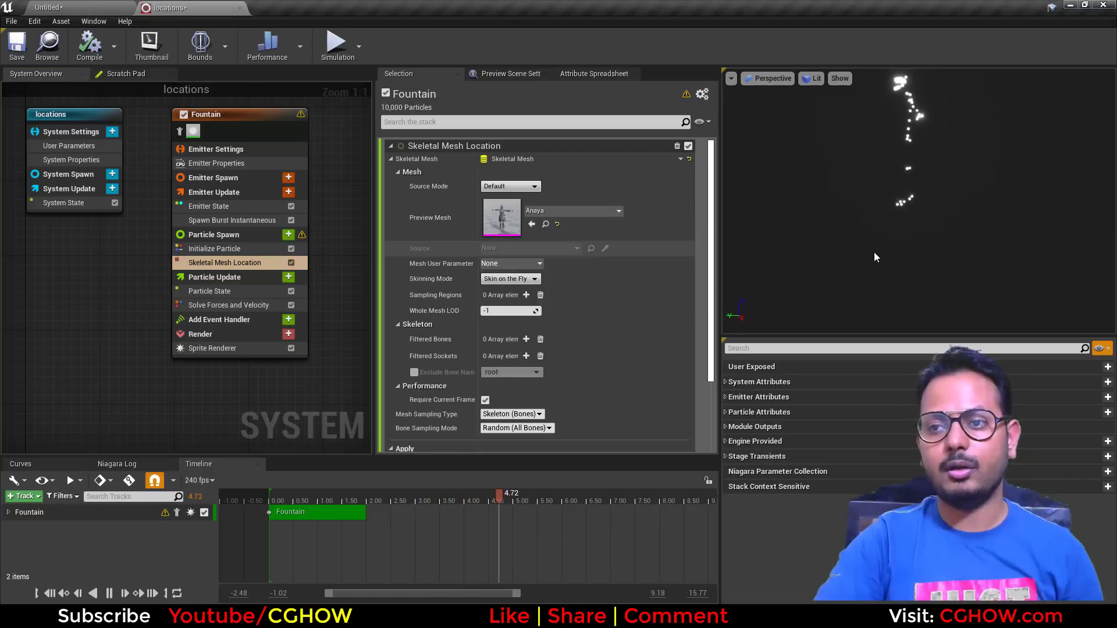
middle_drag(874, 253, 874, 332)
drag(874, 233, 1020, 232)
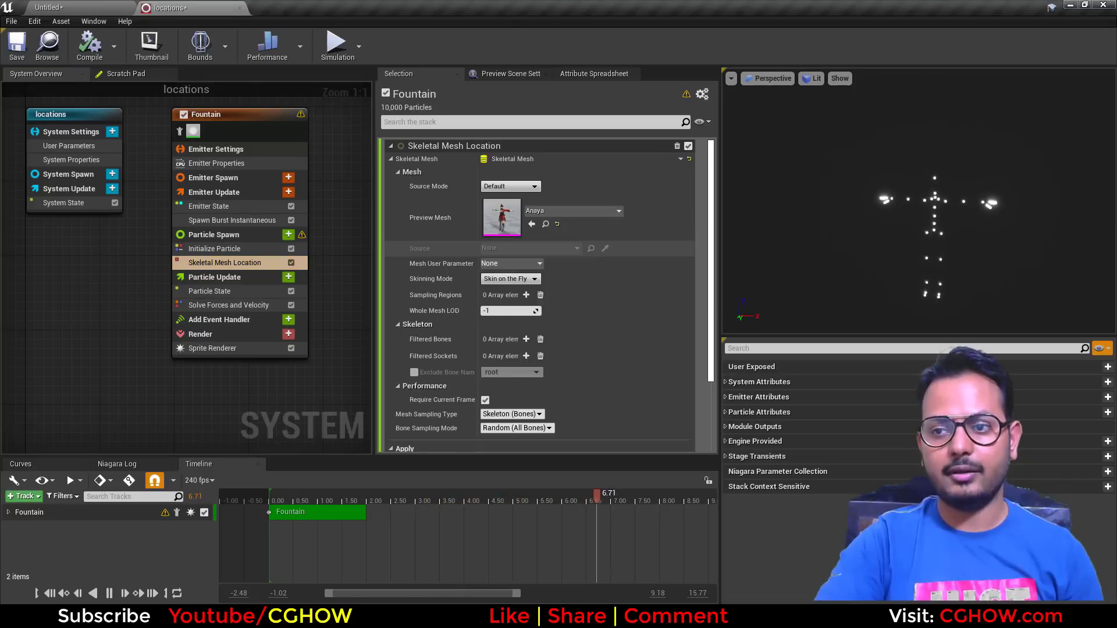
middle_drag(933, 233, 881, 201)
click(228, 221)
drag(512, 159, 504, 168)
click(224, 263)
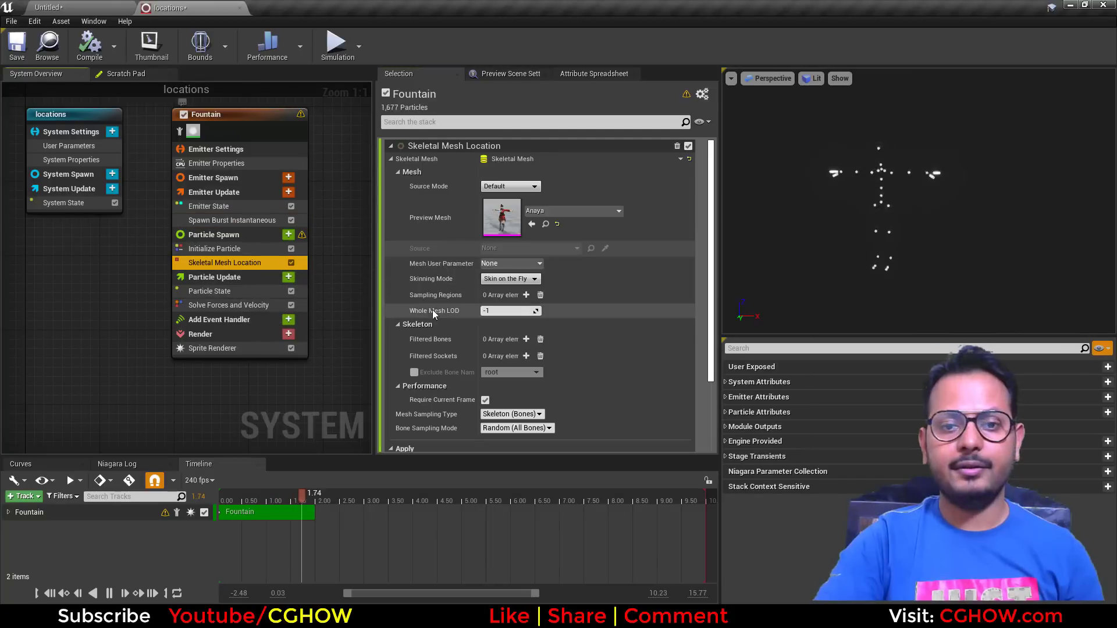
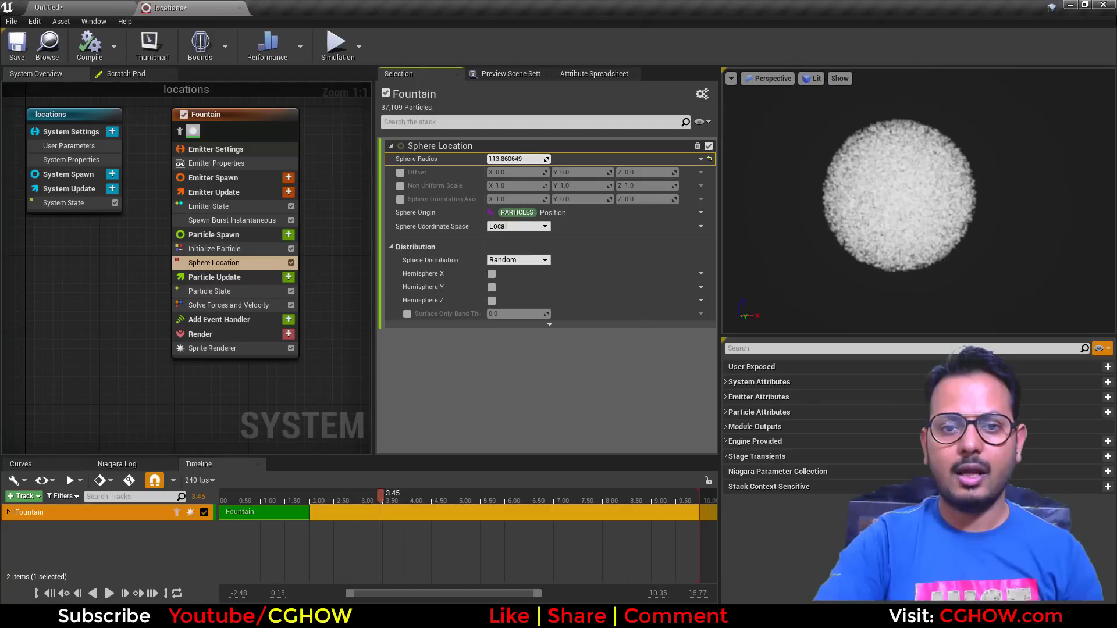
Step: Enable Sphere Location's Offset, try shifting the sphere along X, and set Offset X back to 0
click(400, 172)
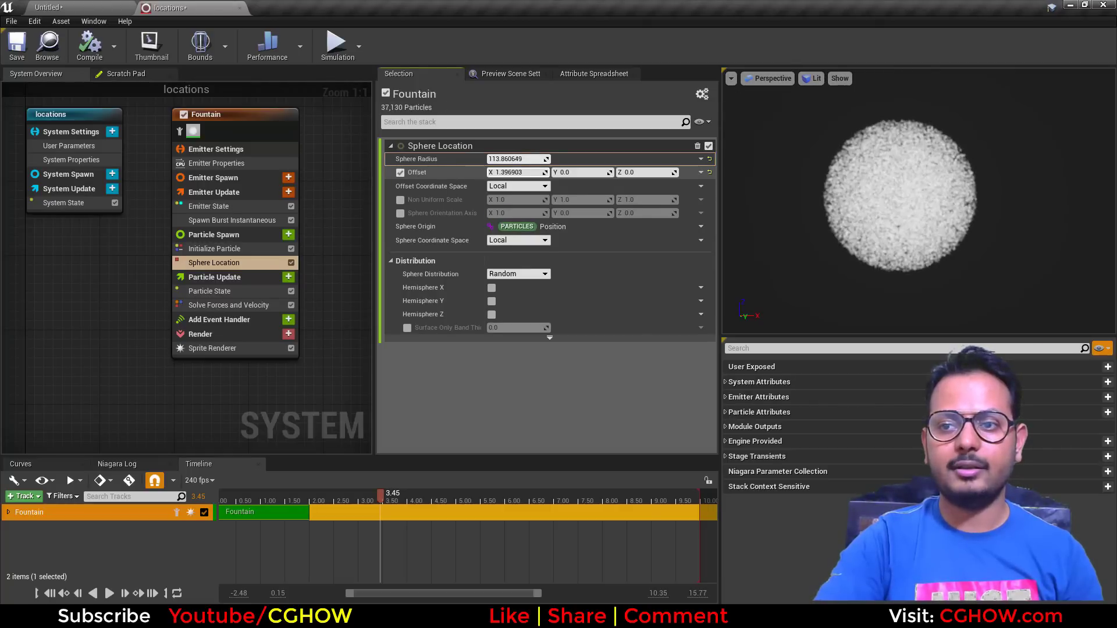
drag(512, 173, 505, 172)
click(514, 173)
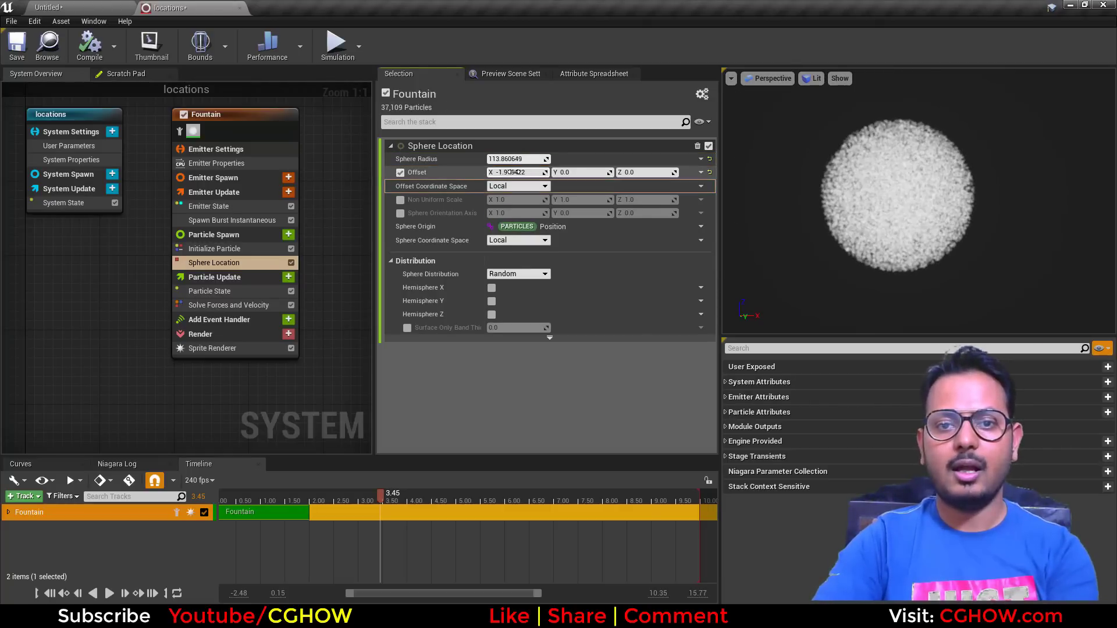
text(0)
key(Return)
Step: Enable Sphere Location's Non Uniform Scale, try stretching the sphere, and return the scale to 1 on all axes
click(400, 200)
drag(545, 201, 634, 202)
text(11)
key(Return)
click(658, 201)
text(1)
key(Return)
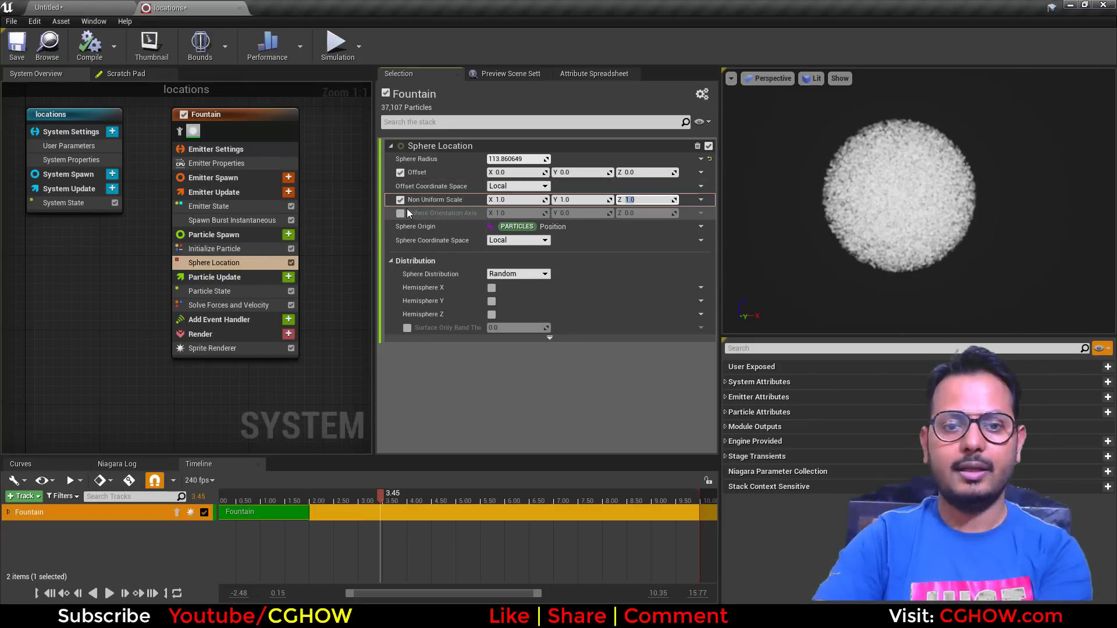
Step: Enable Sphere Orientation Axis, flatten the sphere with Non Uniform Scale Z 0.2, and set the orientation axis to 0, 0, 1
click(400, 213)
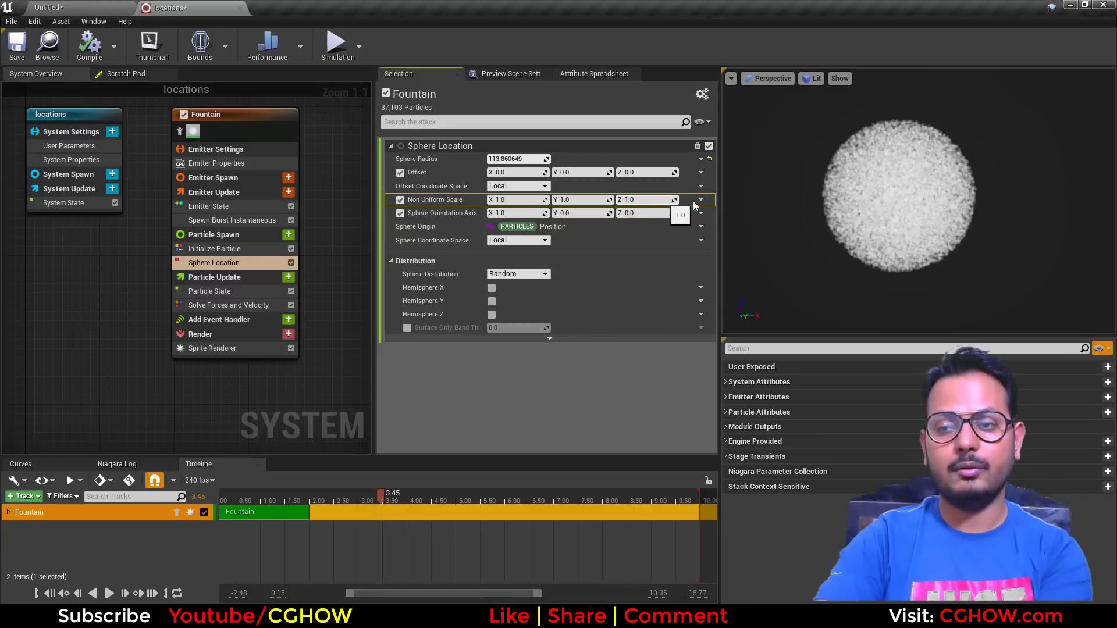
text(0.2)
key(Return)
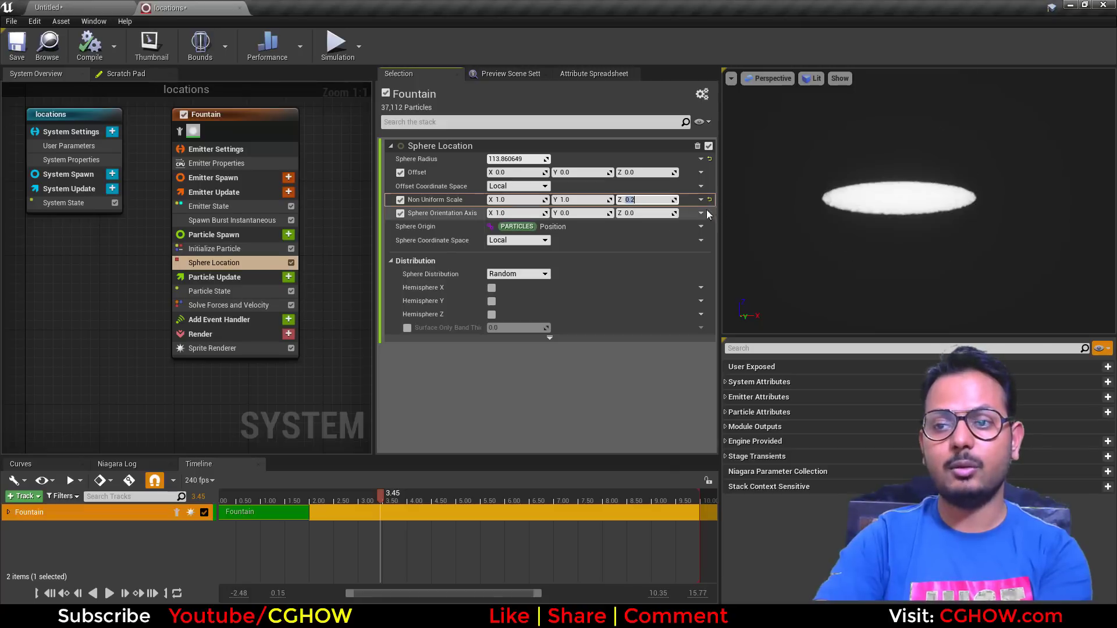
drag(914, 238, 915, 262)
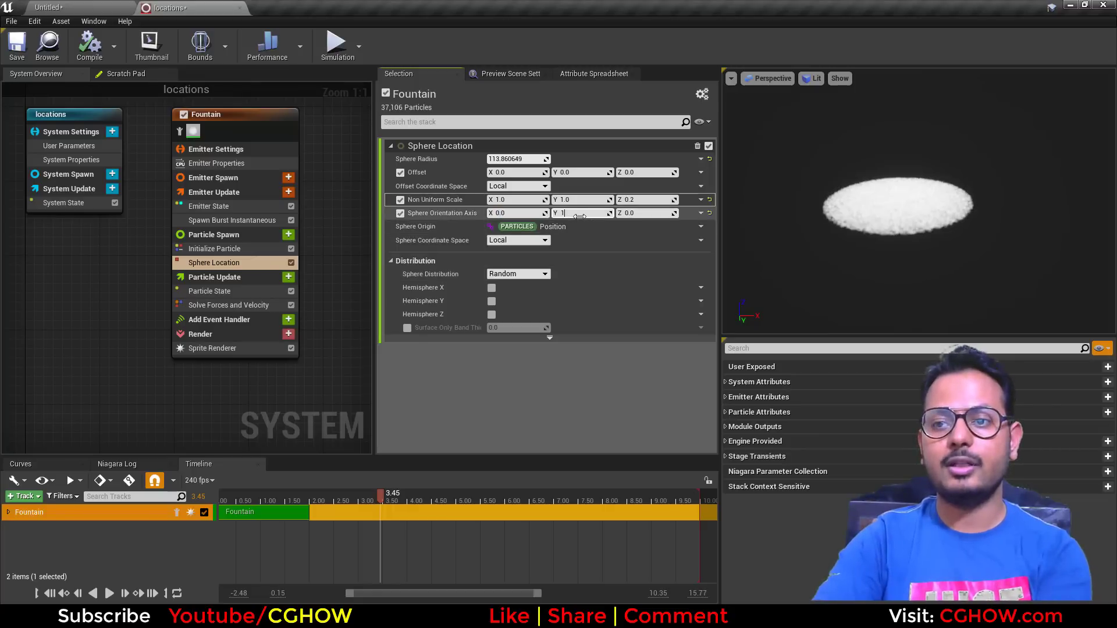
key(Return)
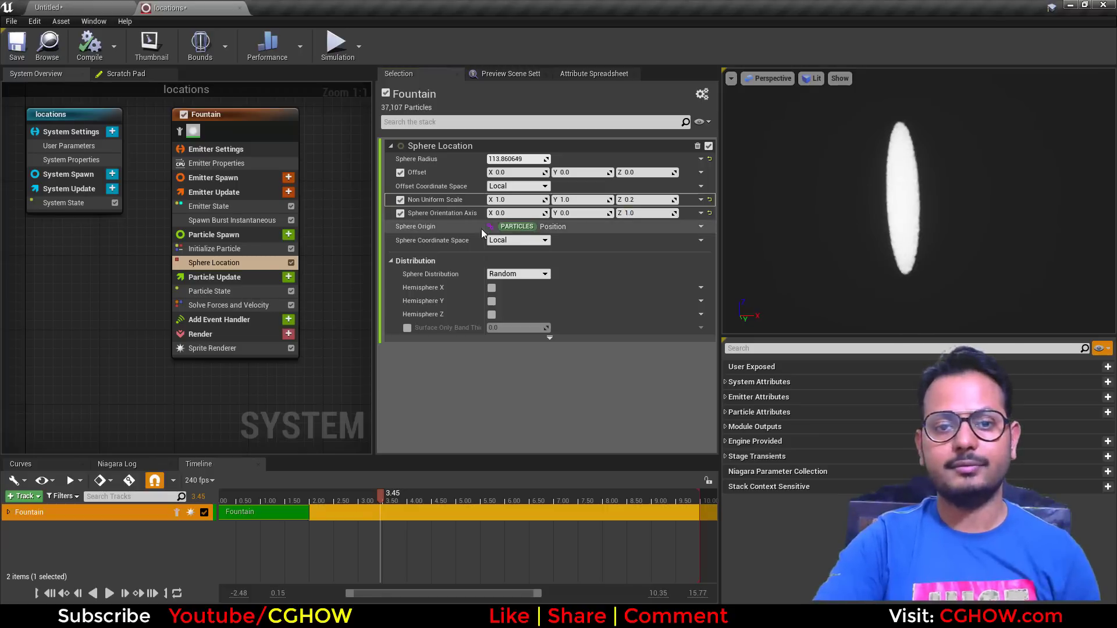
Step: Disable Sphere Orientation Axis and set Non Uniform Scale Z to 1
click(400, 213)
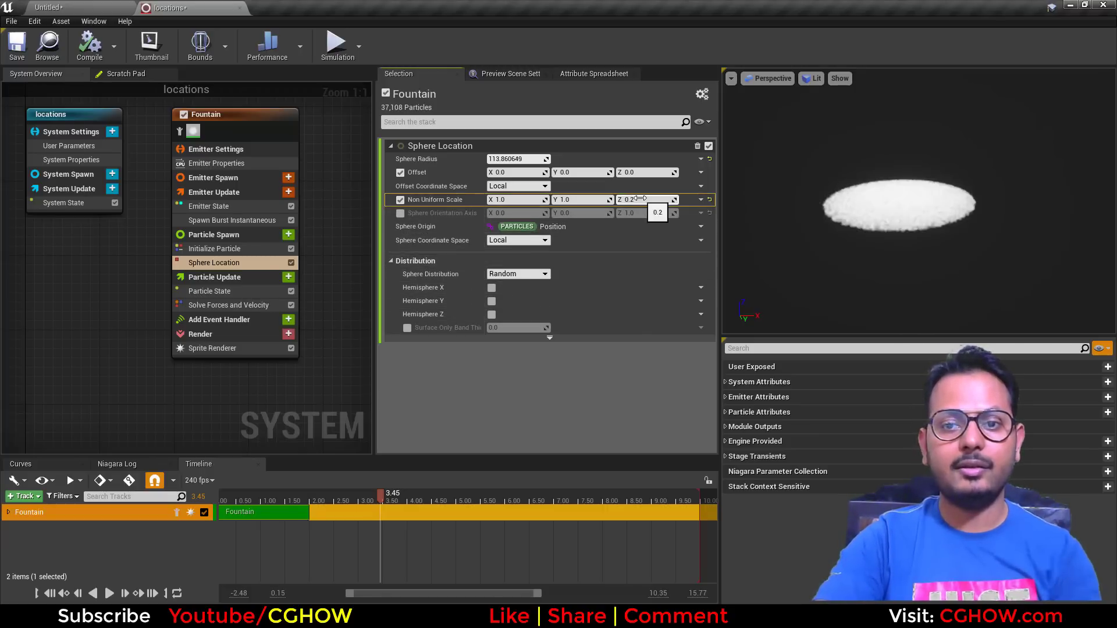
key(Return)
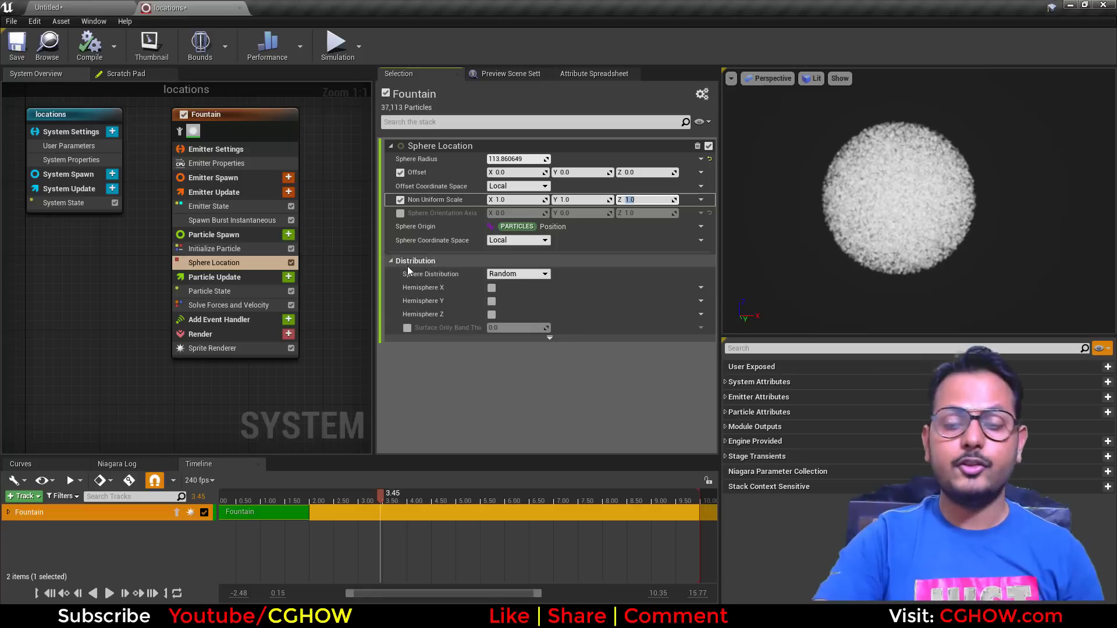
right_drag(854, 208, 897, 149)
mouse_move(900, 198)
right_down()
mouse_move(905, 227)
mouse_move(902, 212)
right_up()
Step: Set Sphere Distribution to Direct with U Position about 1.3 and V Position about 0.41
click(506, 275)
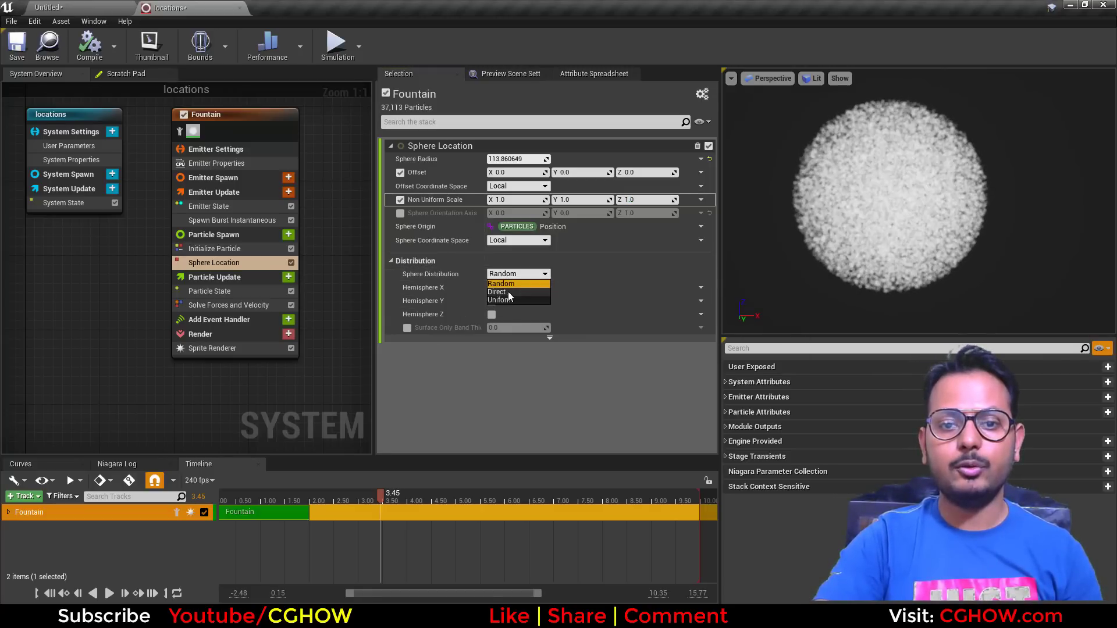
click(508, 291)
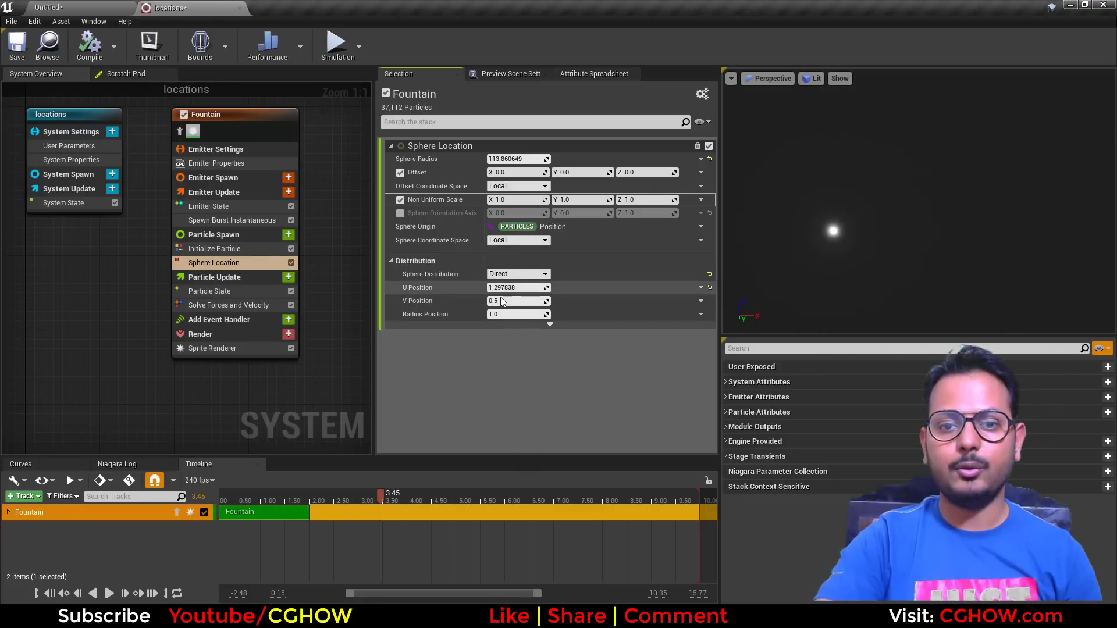
drag(504, 300, 523, 301)
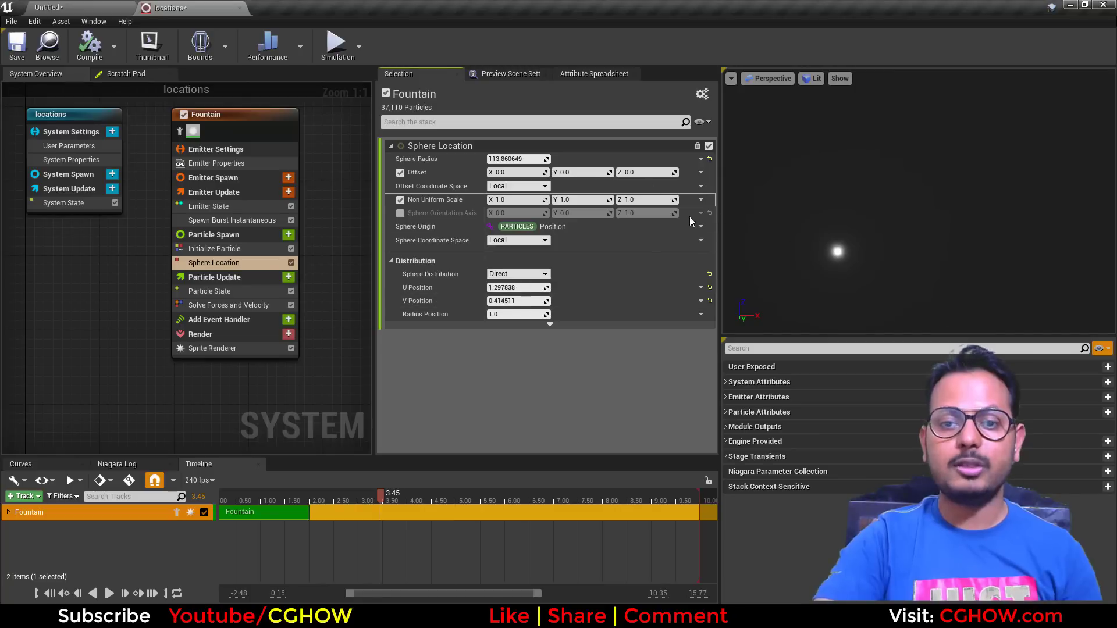
Step: Drive U Position with Return Normalized Exec Index and lower V Position to about 0.32
click(701, 287)
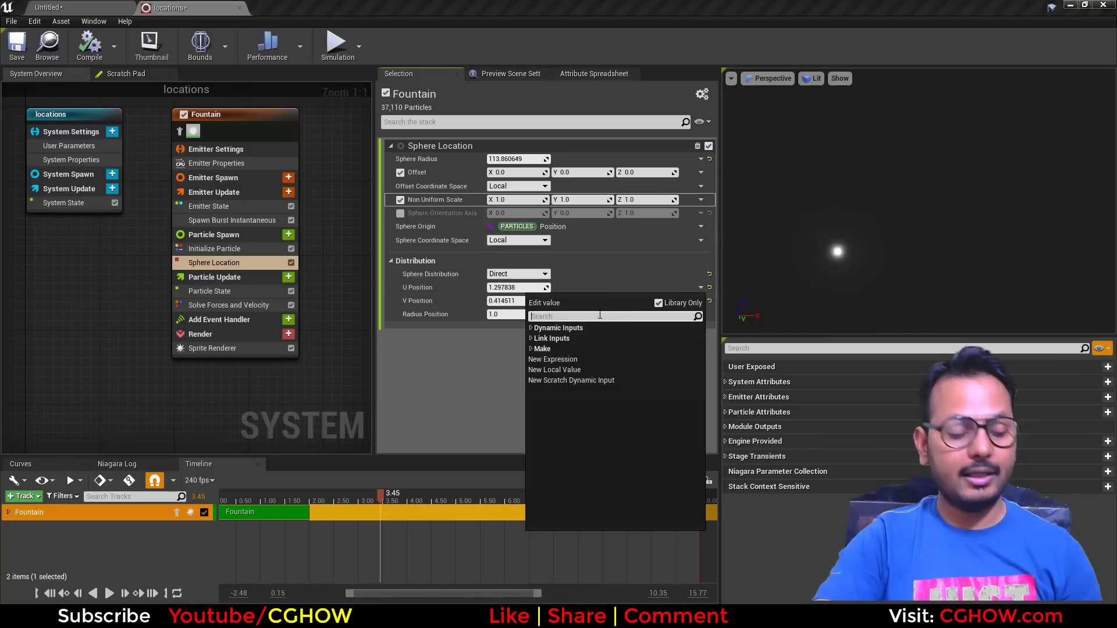
text(exe)
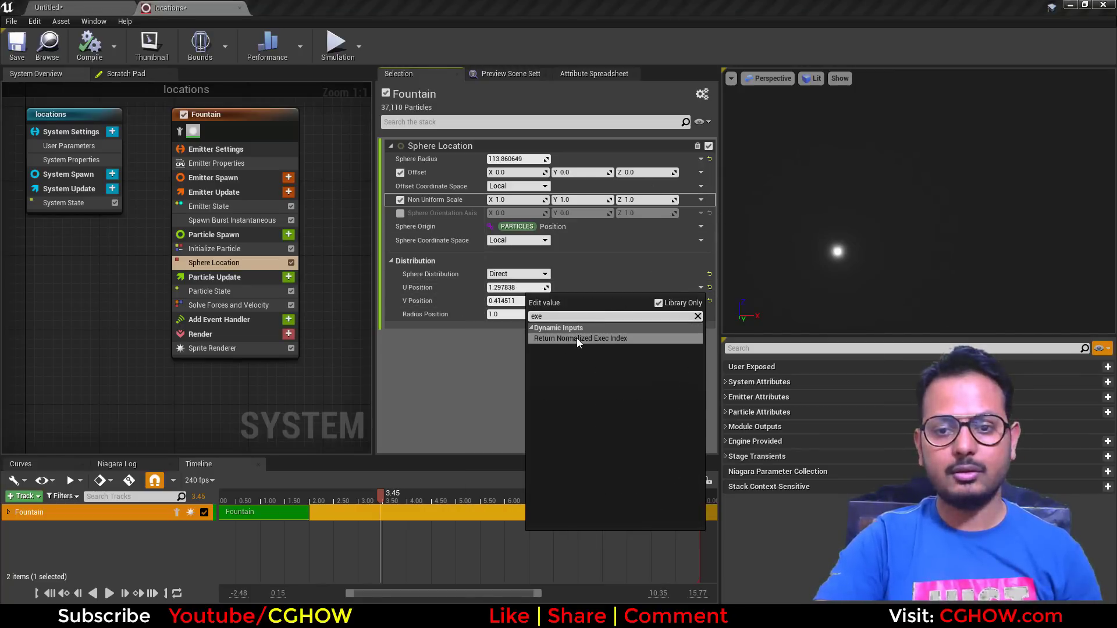
click(577, 337)
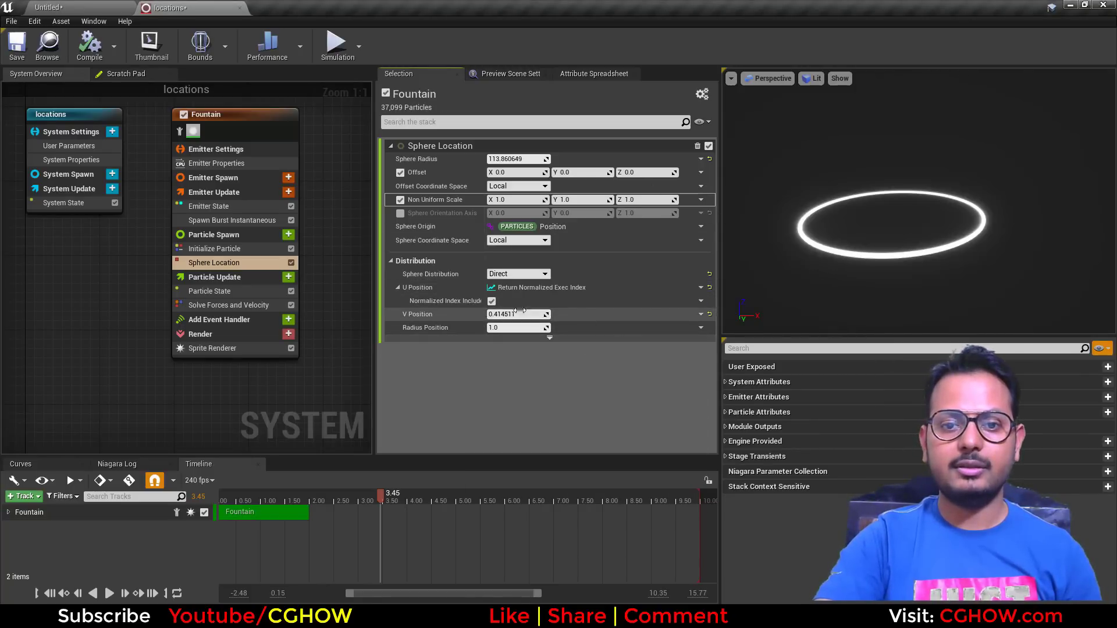
mouse_move(517, 316)
mouse_down()
mouse_move(587, 316)
mouse_move(498, 316)
mouse_move(535, 315)
mouse_move(508, 316)
mouse_up()
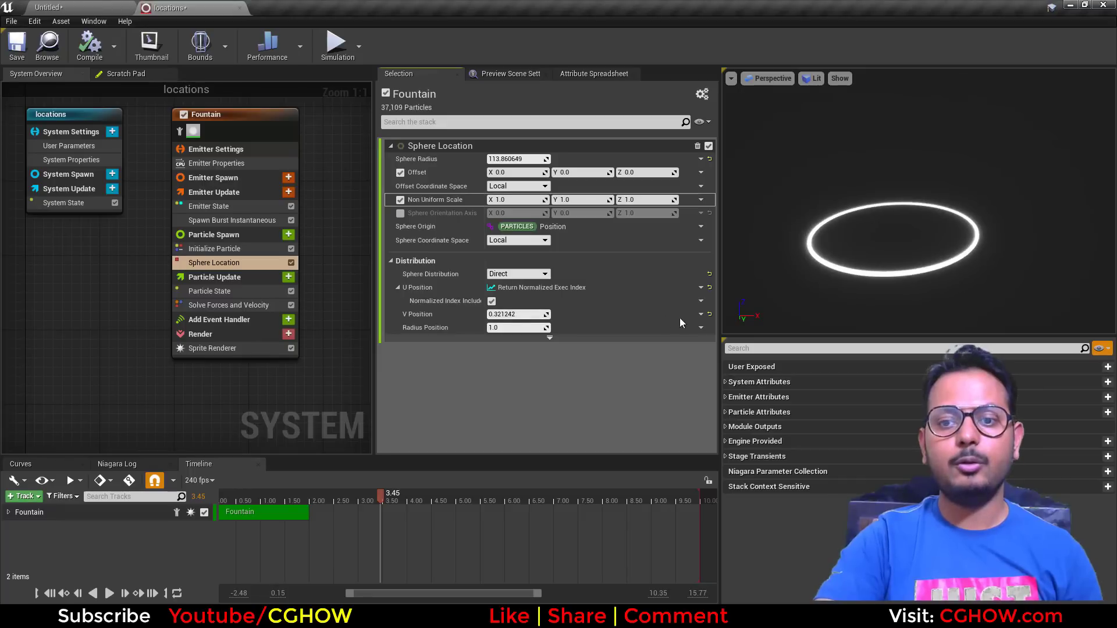
Step: Copy U Position's Return Normalized Exec Index input onto V Position and inspect the resulting particle shape
right_click(523, 286)
click(548, 355)
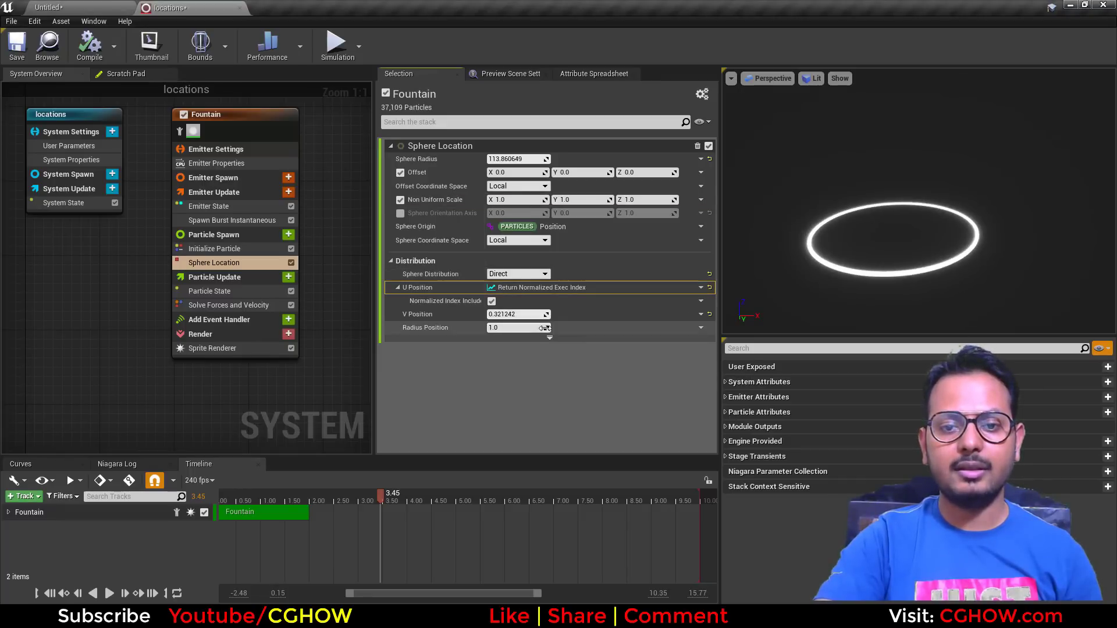
right_click(574, 315)
click(606, 397)
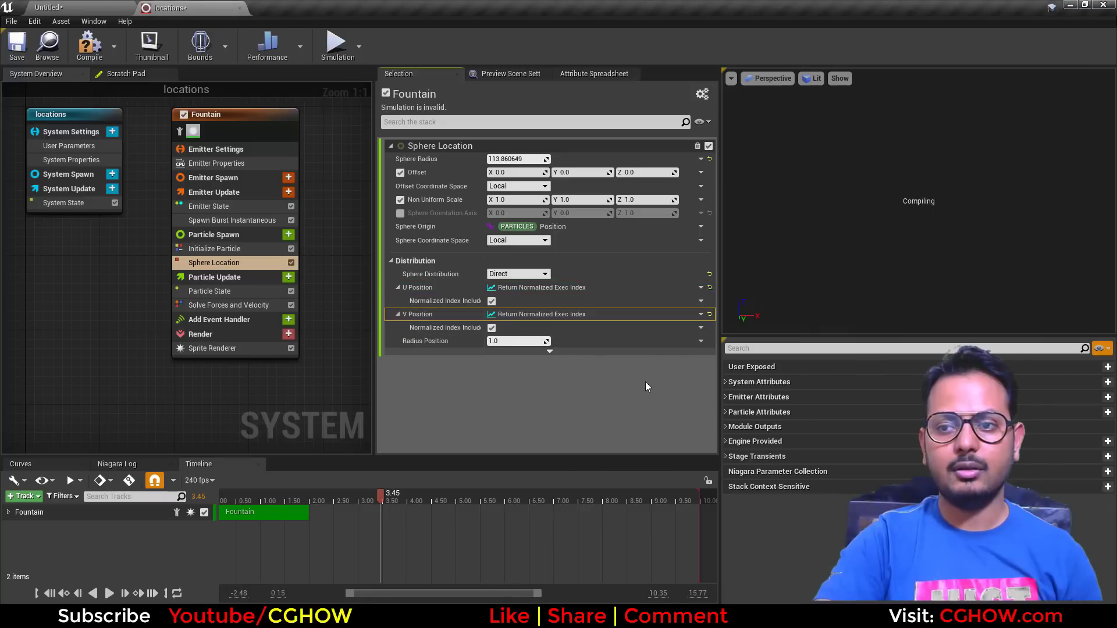
drag(860, 328, 872, 308)
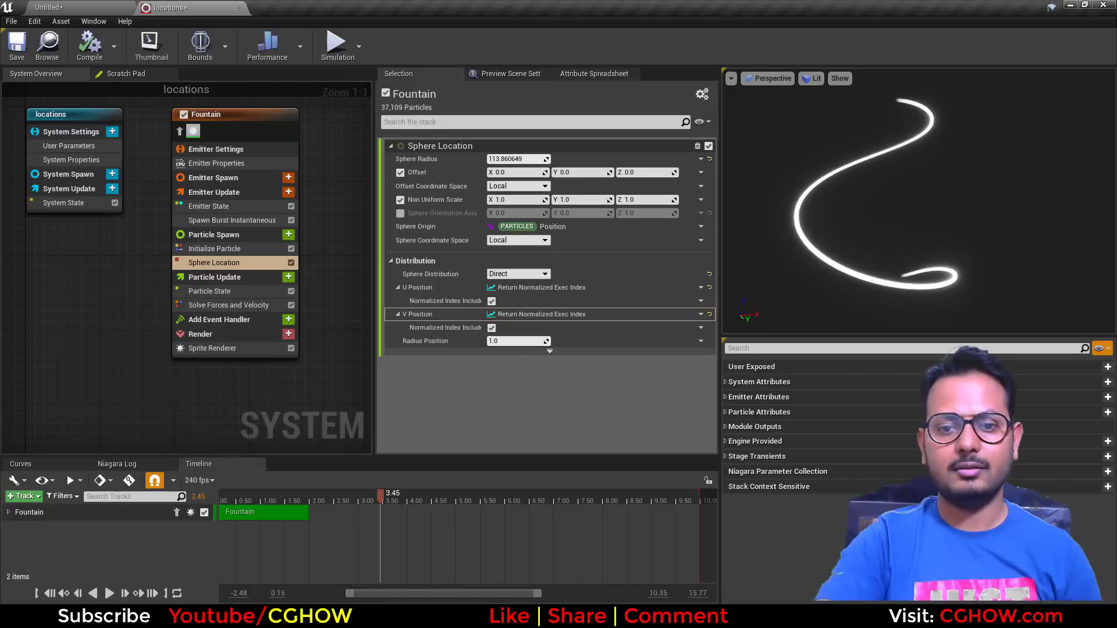
Step: Reset Sphere Distribution to its default Random mode and enable Surface Only Band Thickness at 0.0
click(709, 274)
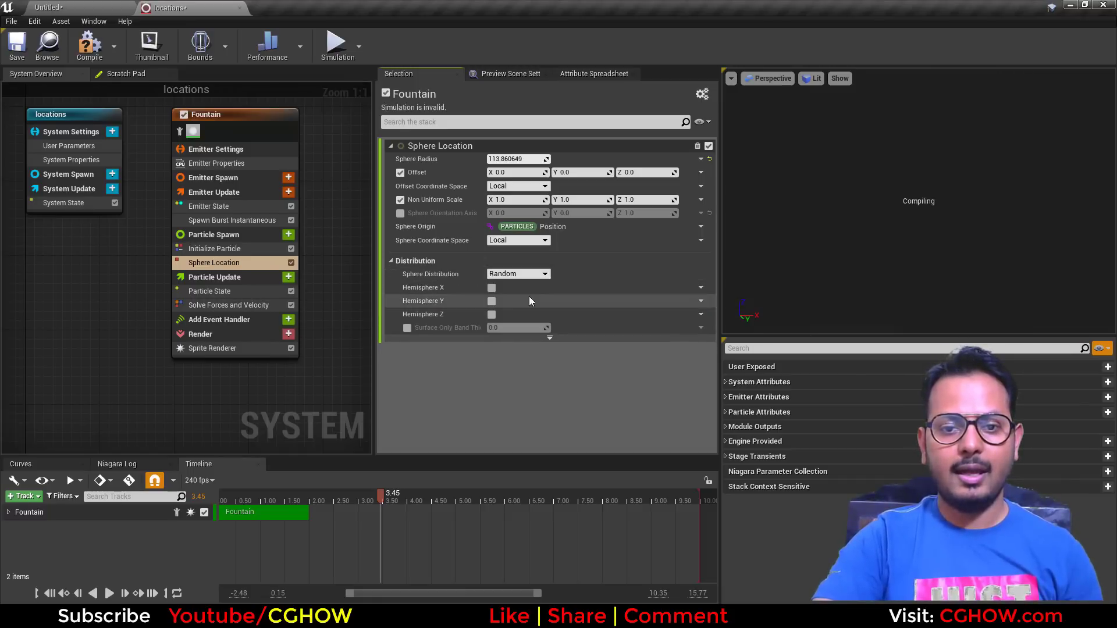
click(407, 328)
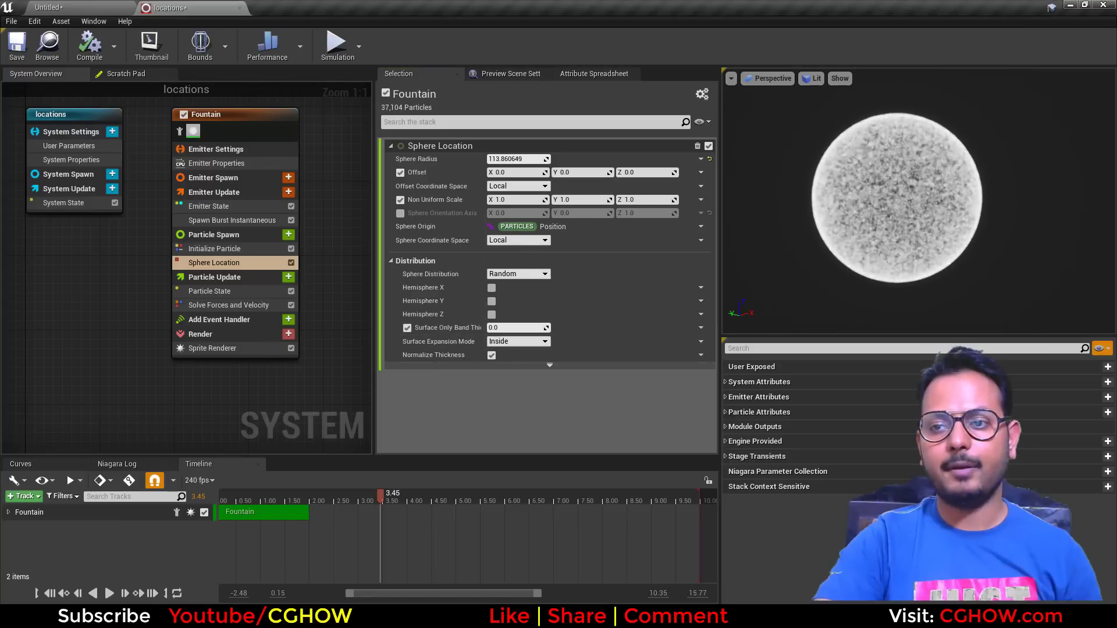
drag(861, 198, 849, 219)
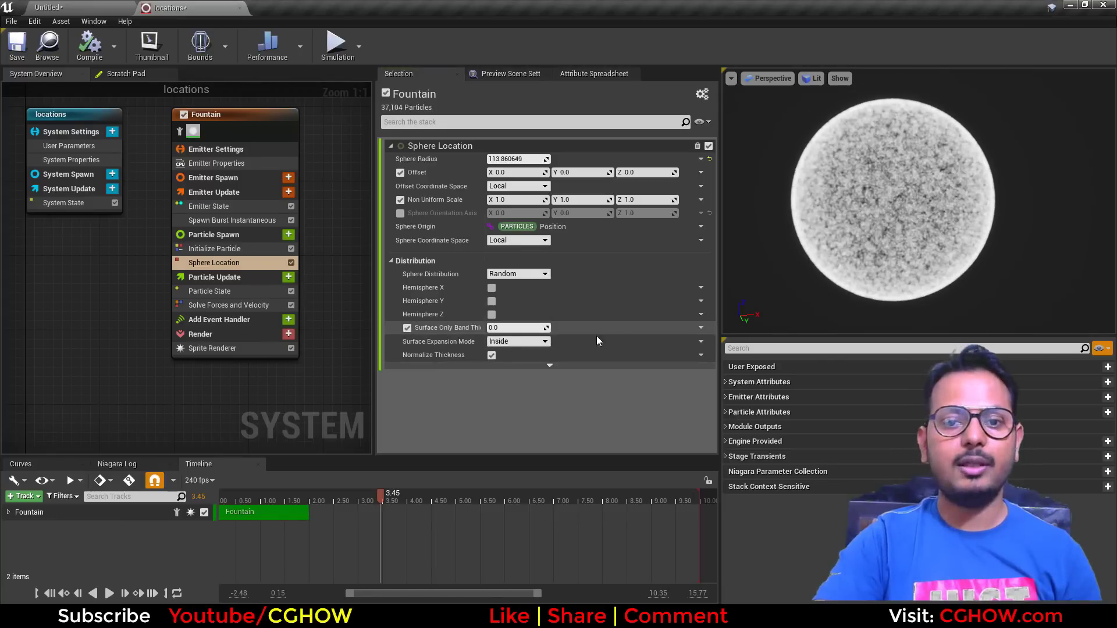
Step: Switch Sphere Distribution to Uniform and raise Uniform Distribution to about 1.94
click(522, 276)
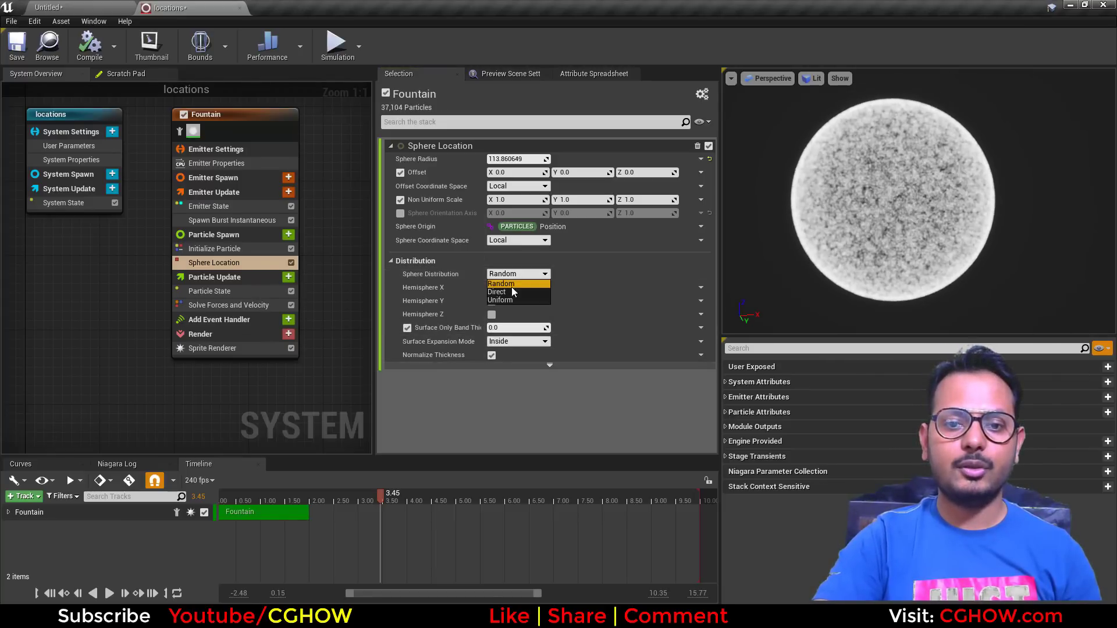
click(515, 300)
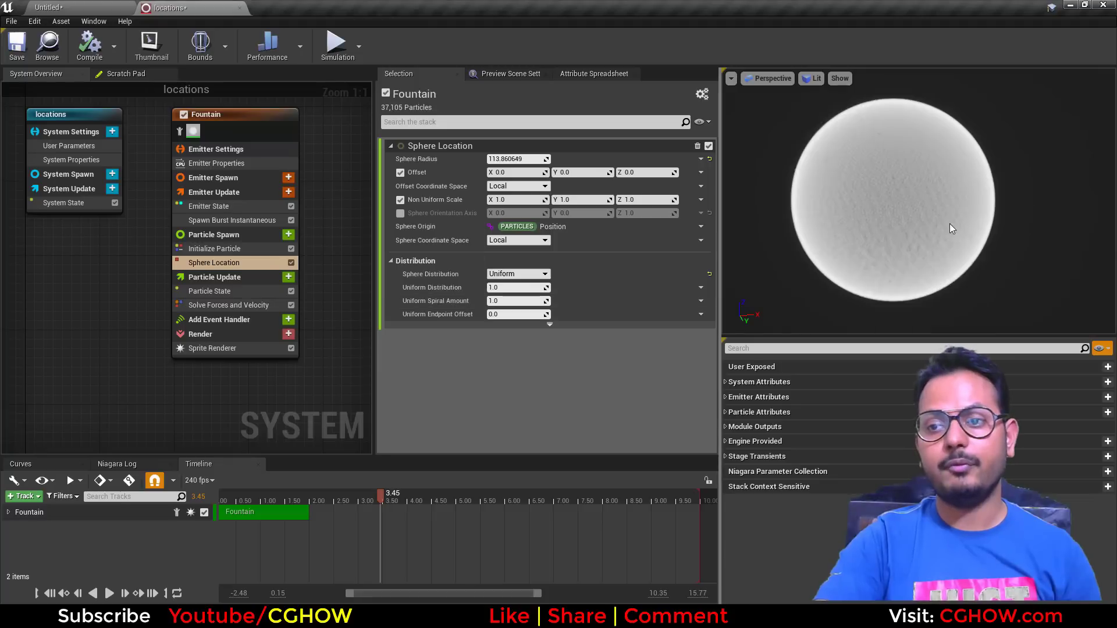
drag(954, 221, 959, 224)
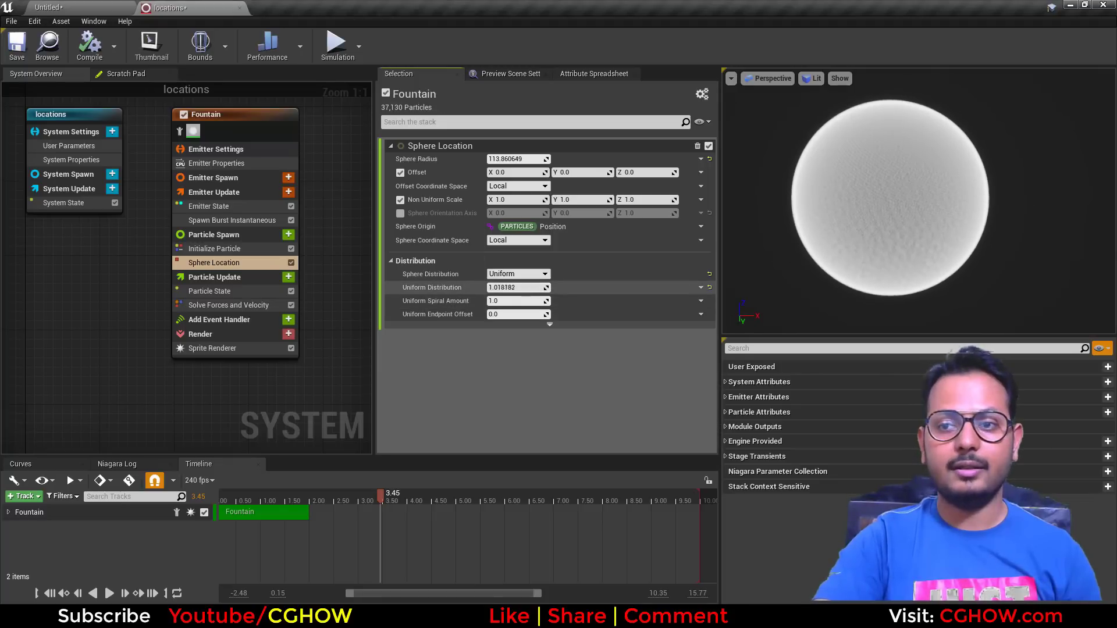
Step: Set the Spawn Burst Instantaneous Spawn Count to 1000
click(209, 219)
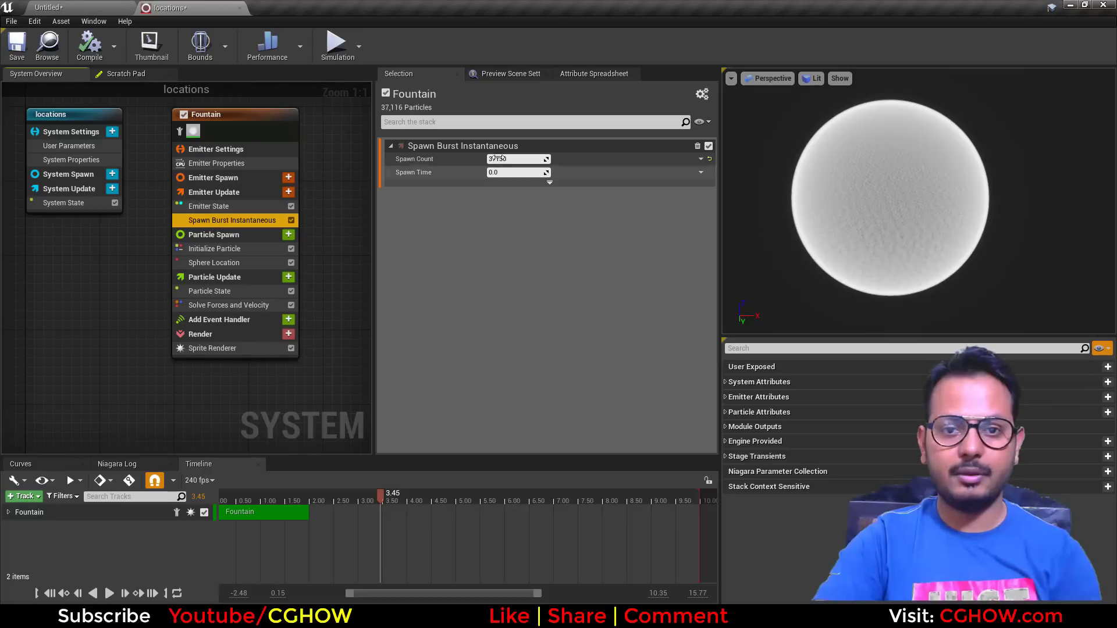
text(000)
key(Return)
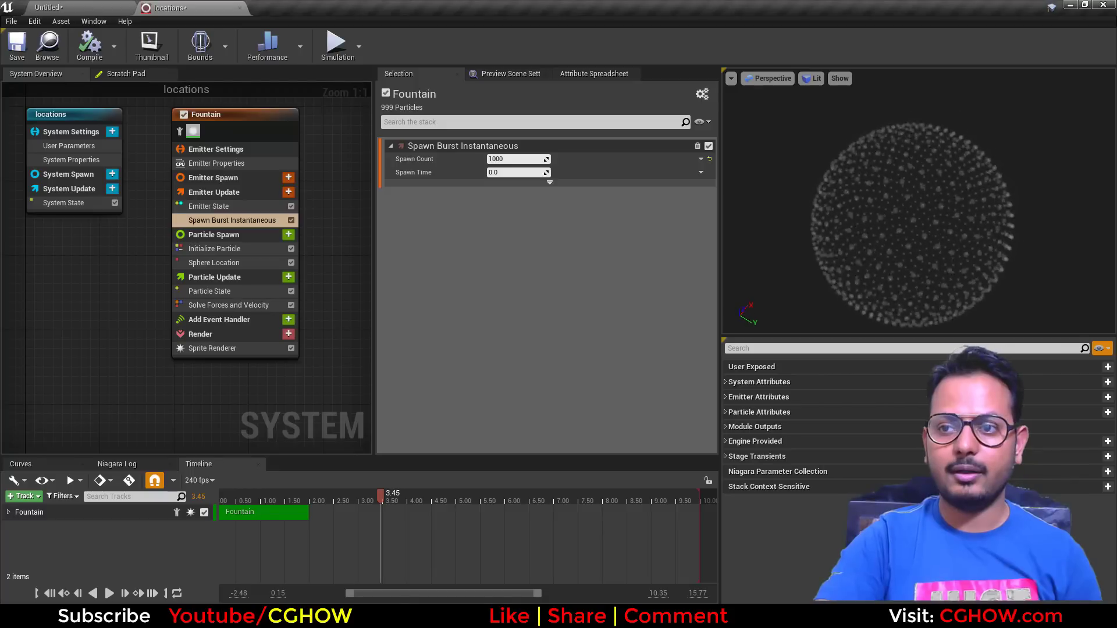
Step: Try Sphere Location's uniform settings with Uniform Distribution about 0.12 and Uniform Spiral Amount about 1.94, then vary Uniform Distribution further
click(238, 263)
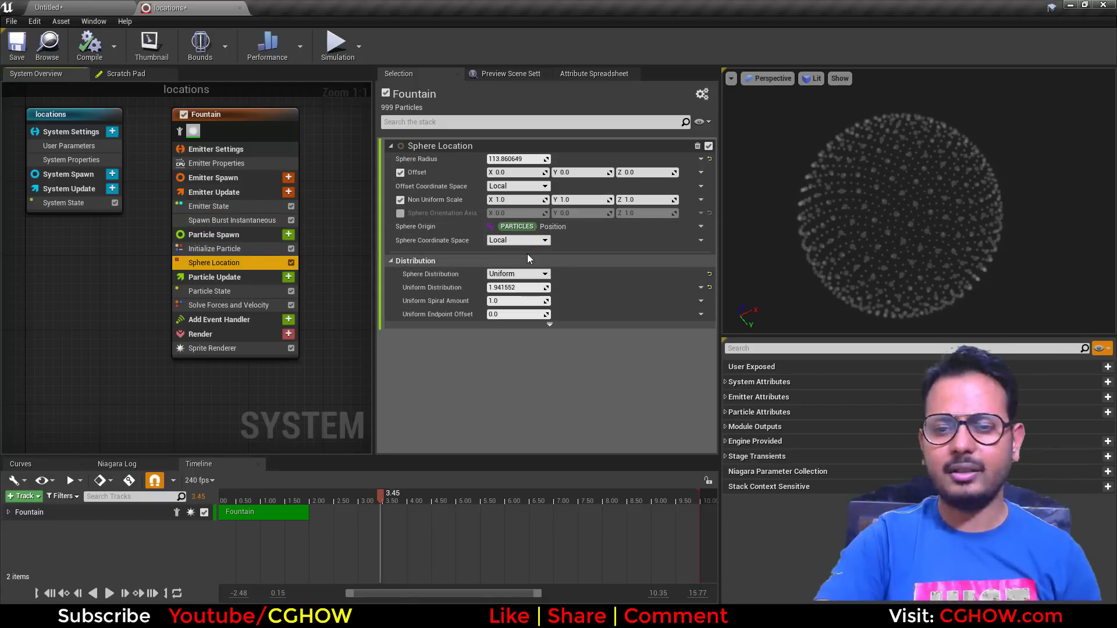
mouse_move(517, 287)
mouse_down()
mouse_move(489, 287)
mouse_move(523, 300)
mouse_up()
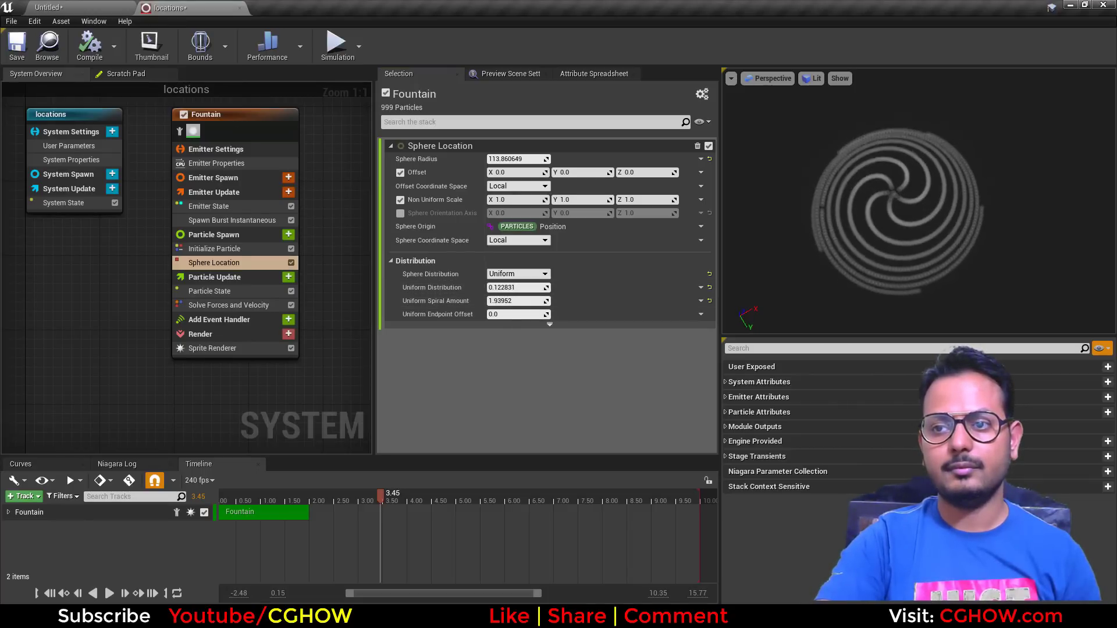
mouse_move(514, 288)
mouse_down()
mouse_move(532, 287)
mouse_move(509, 288)
mouse_up()
drag(950, 190, 950, 133)
mouse_move(522, 288)
mouse_down()
mouse_move(502, 287)
mouse_move(527, 288)
mouse_up()
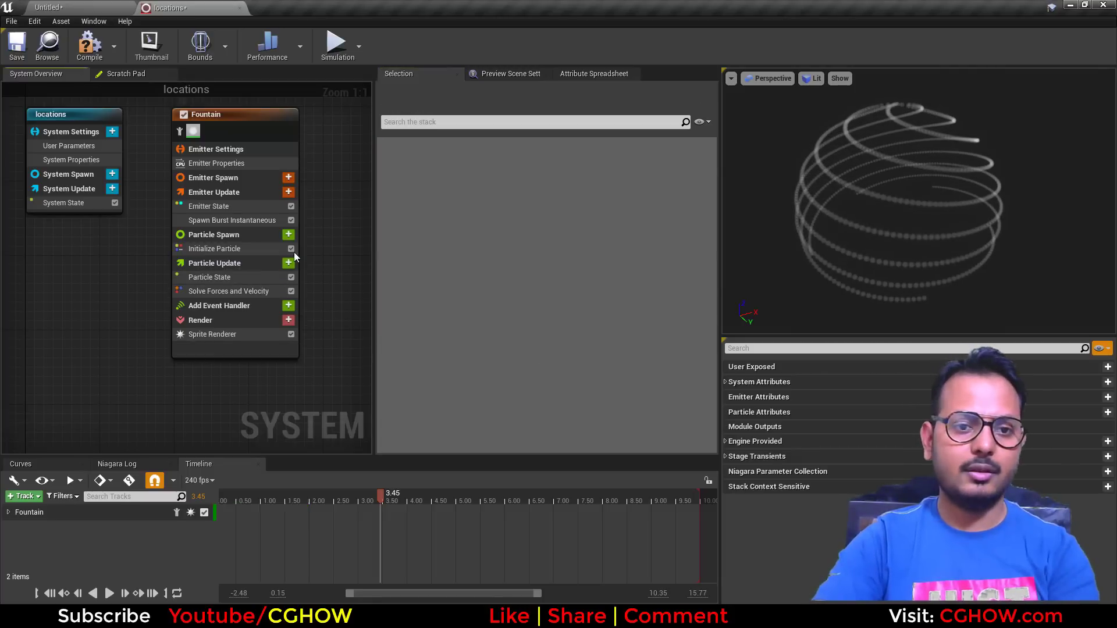
Step: Replace the Sphere Location module in Particle Spawn with Static Mesh Location
click(288, 235)
scroll(121, 406, down, 3)
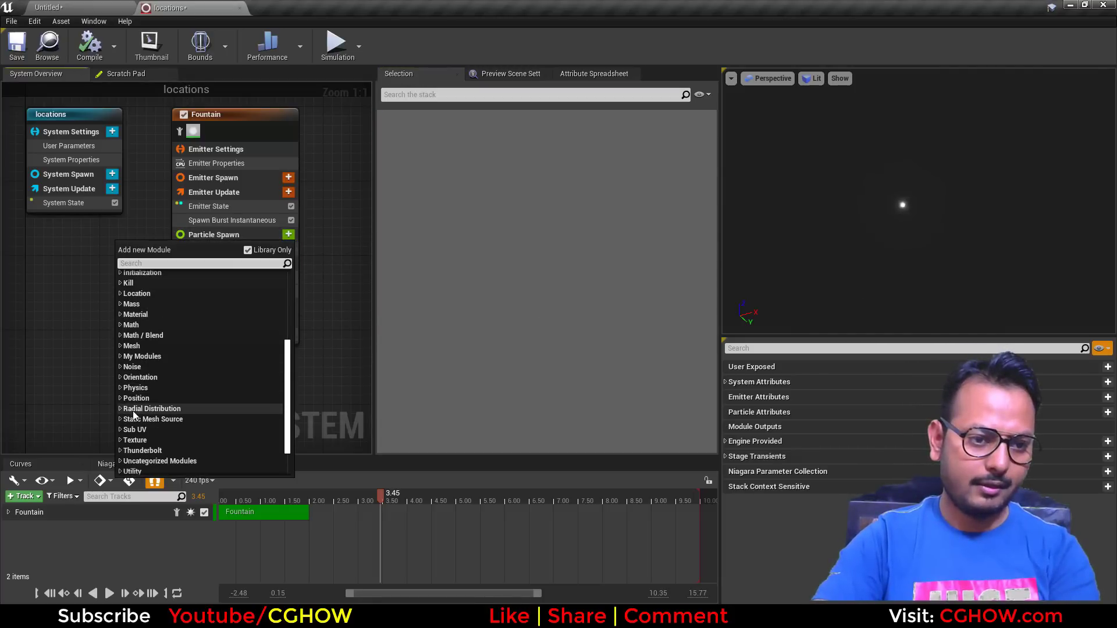
click(120, 294)
scroll(194, 351, down, 1)
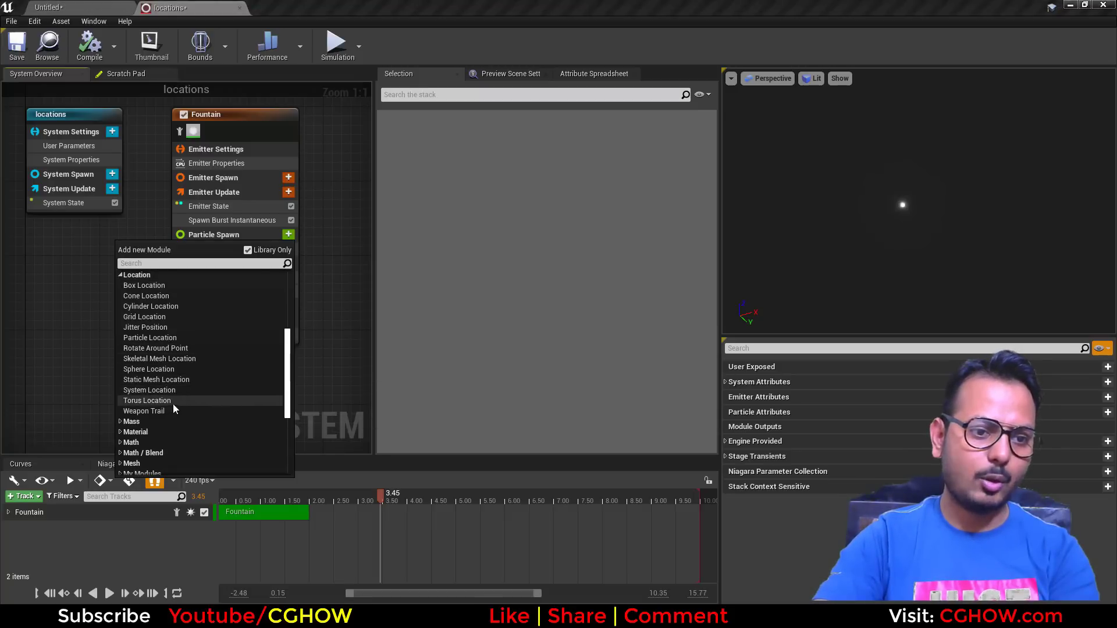
click(189, 380)
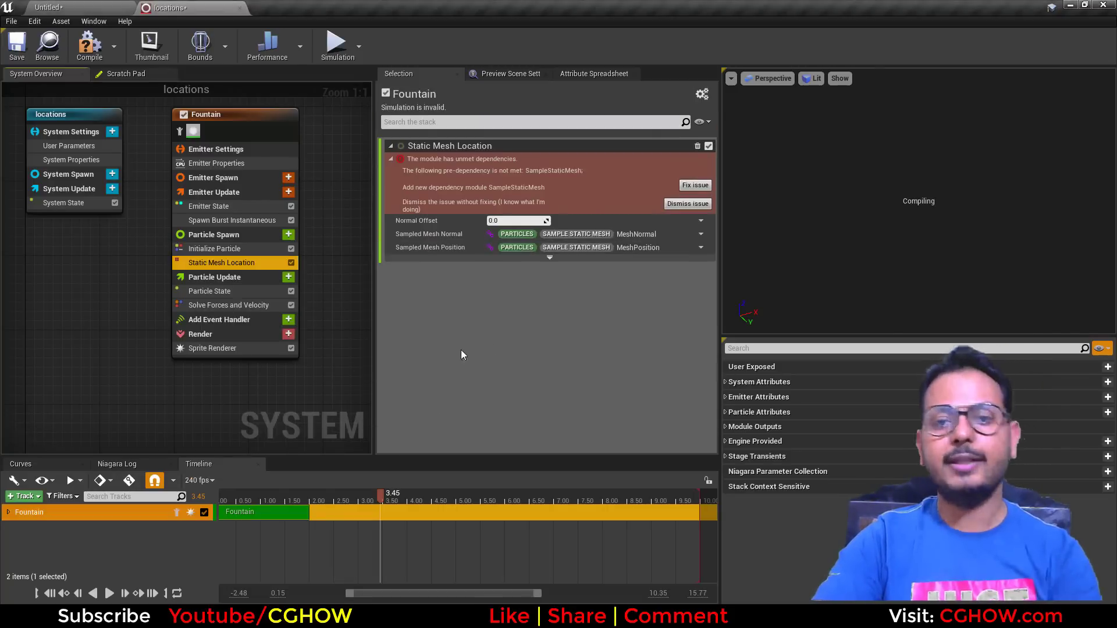
Step: Resolve the unmet dependency by adding Sample Static Mesh, and reset its invalid StaticMesh input to the default
click(690, 186)
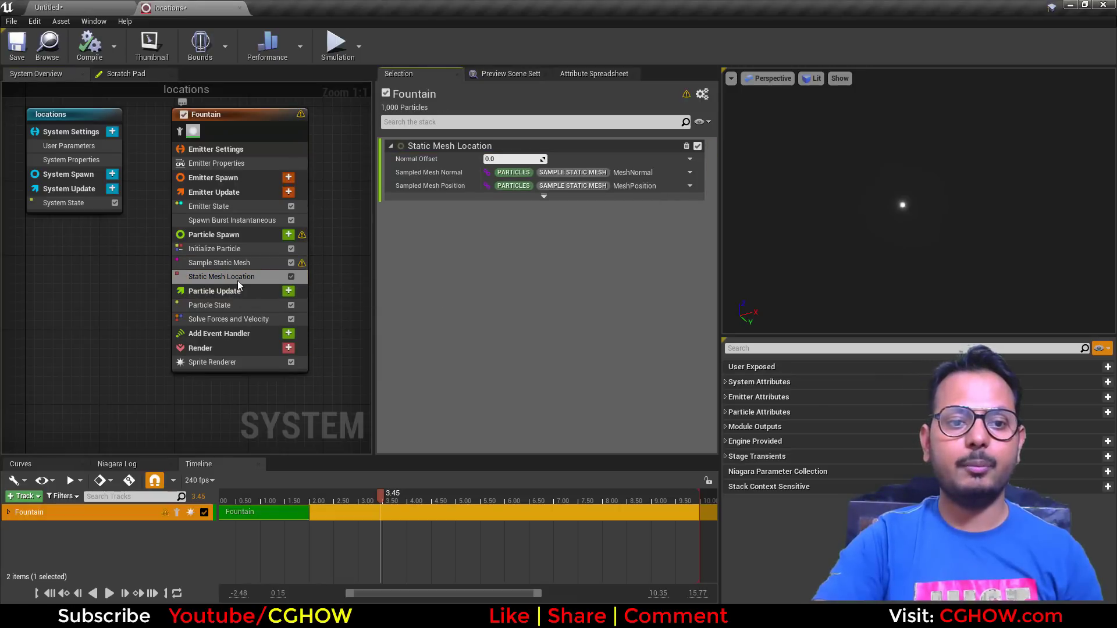
click(244, 262)
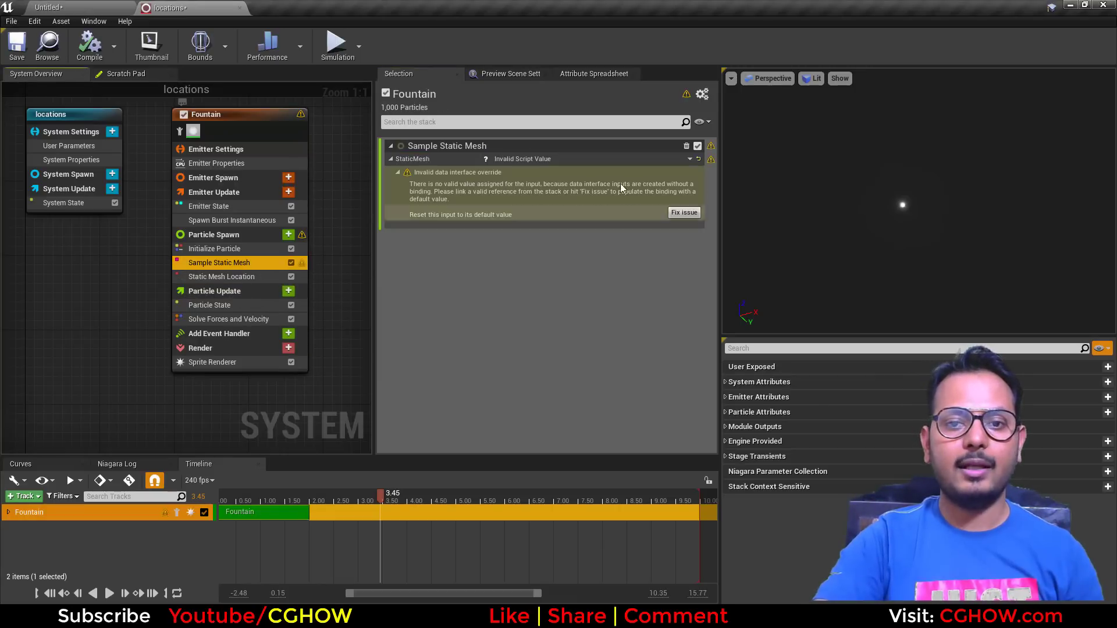
click(684, 212)
Step: Try 1M_Cube_Chamfer and 1M_Cube as Sample Static Mesh's Default Mesh and inspect the particles
click(556, 307)
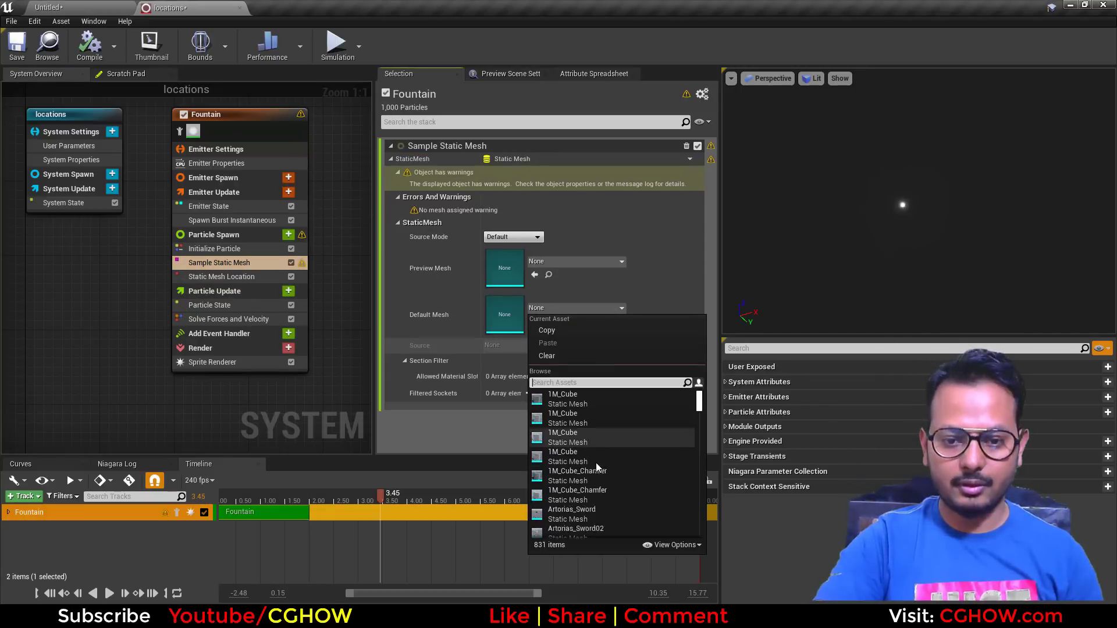
click(576, 459)
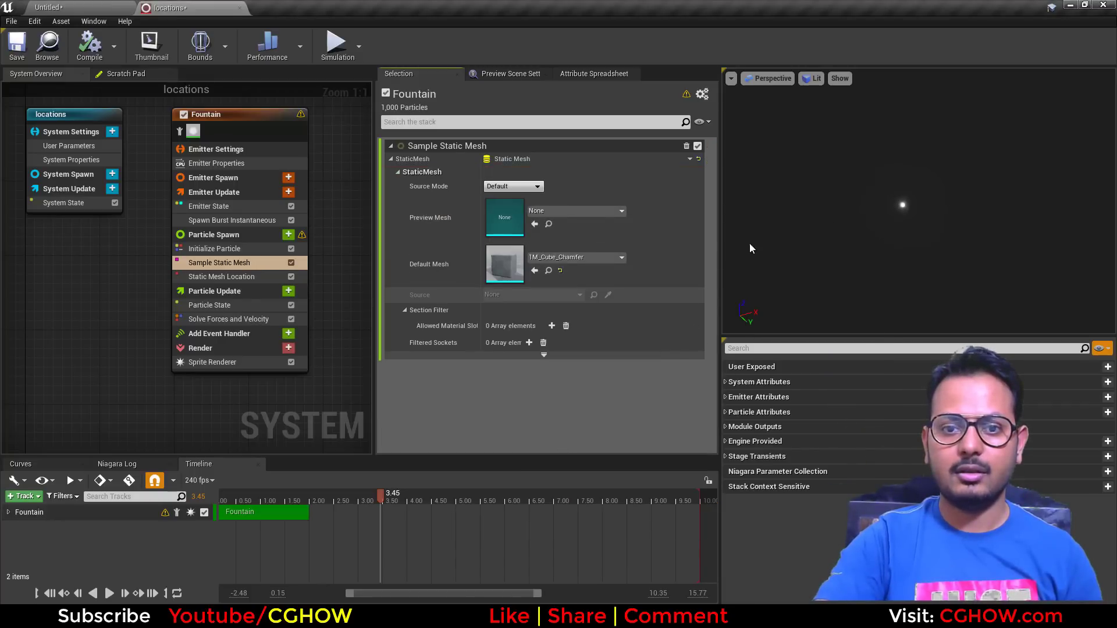
click(573, 257)
click(562, 370)
drag(1003, 251, 910, 257)
scroll(932, 257, up, 3)
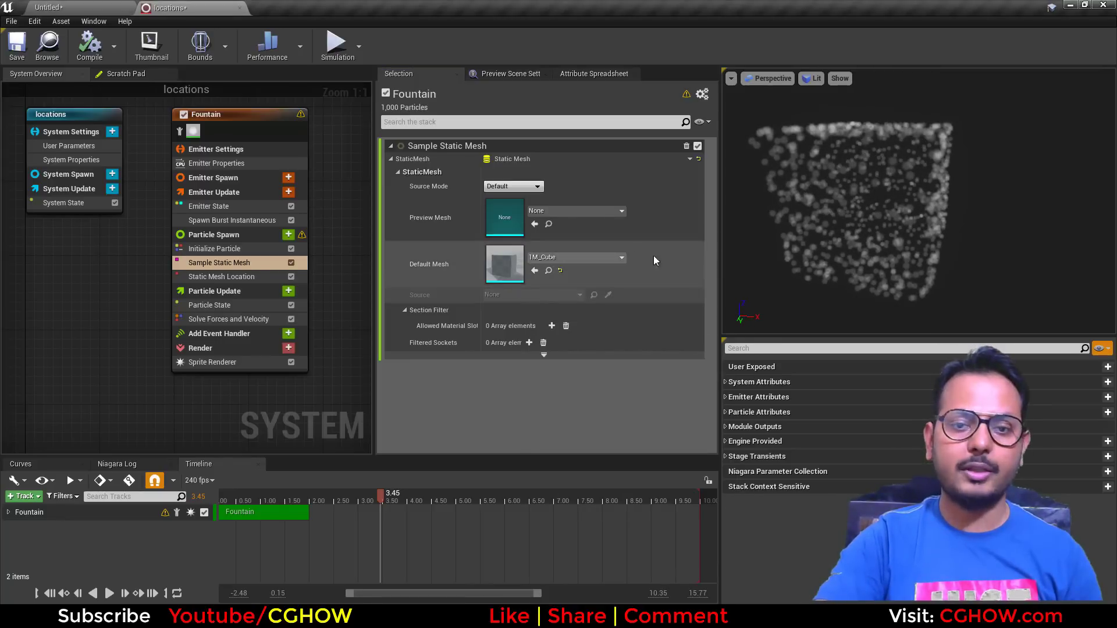
Step: Set Sample Static Mesh's Default Mesh to Char_Lava
click(567, 259)
scroll(607, 436, down, 3)
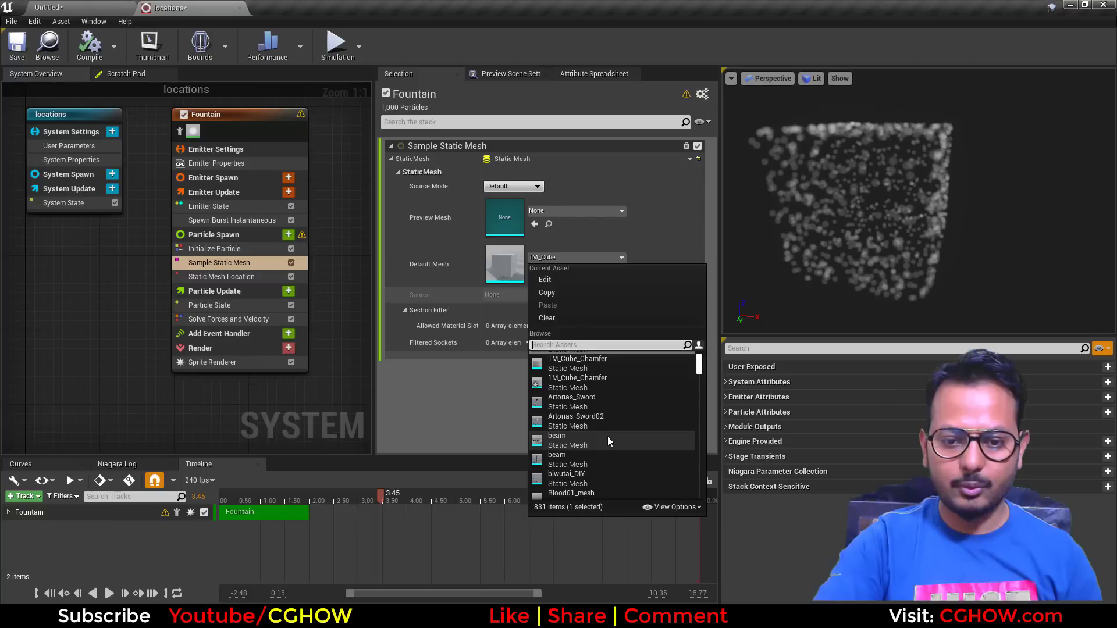
scroll(588, 458, down, 3)
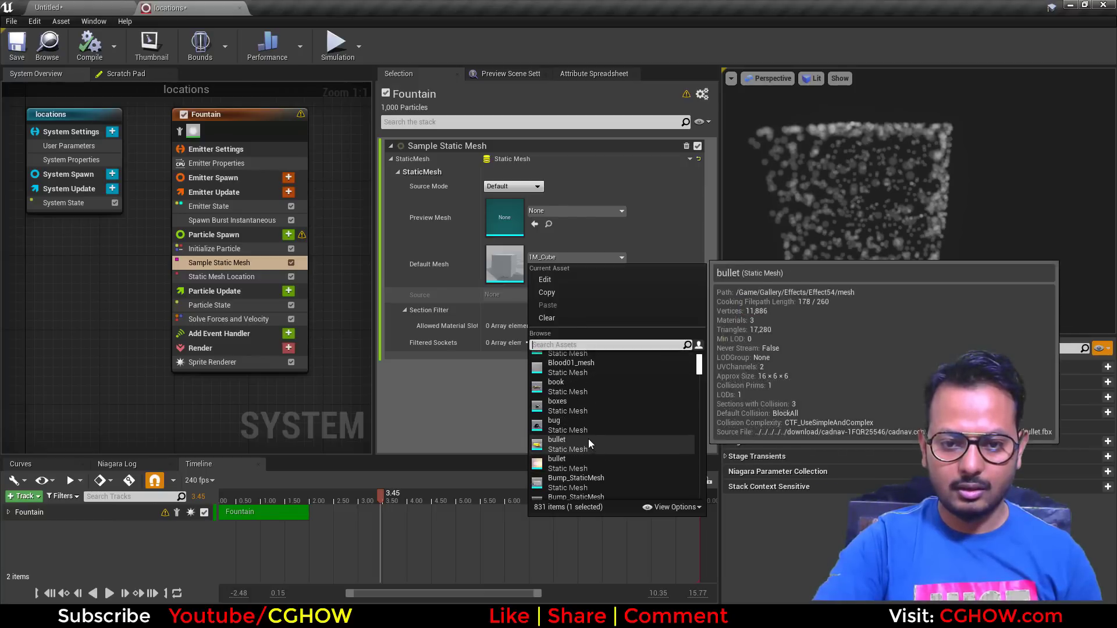
scroll(608, 420, up, 3)
scroll(607, 419, down, 3)
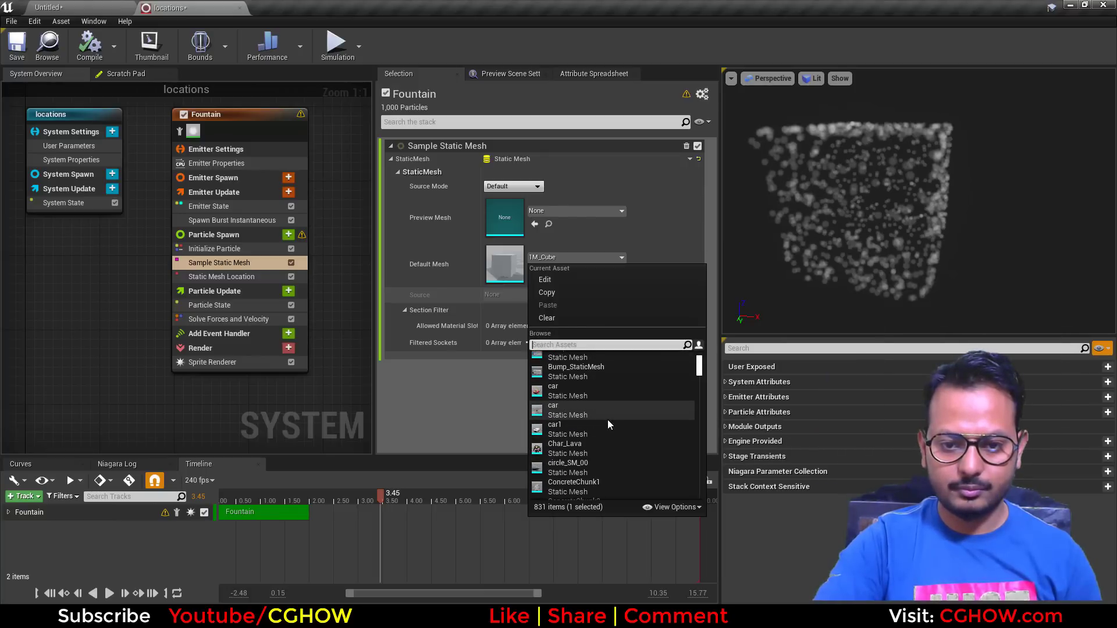
click(585, 451)
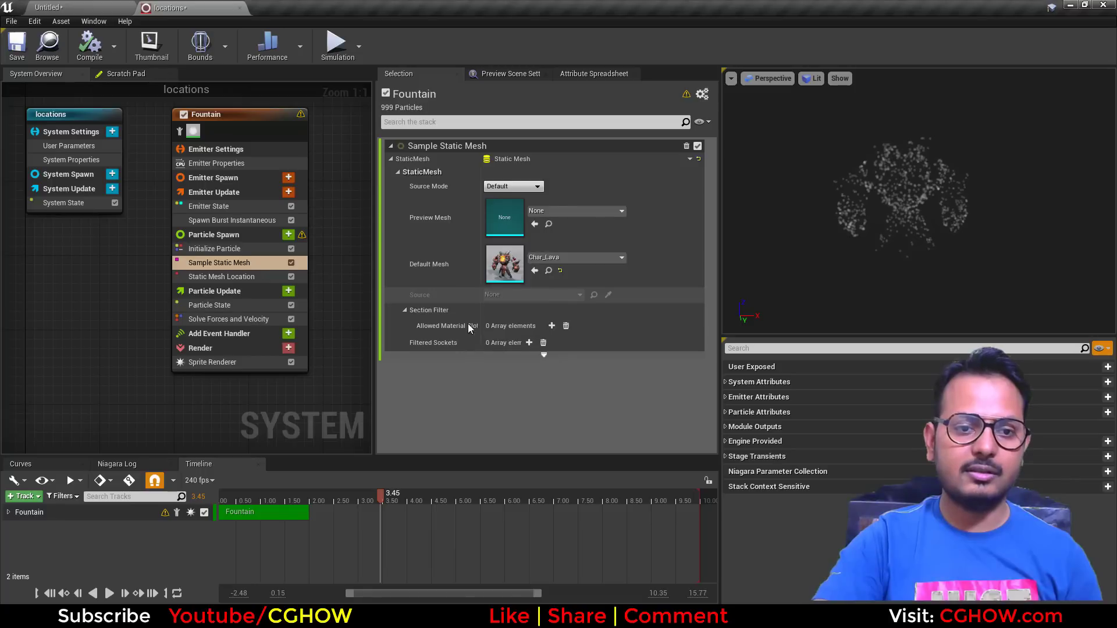
Step: Adjust Static Mesh Location's Normal Offset to about -10.94
click(259, 277)
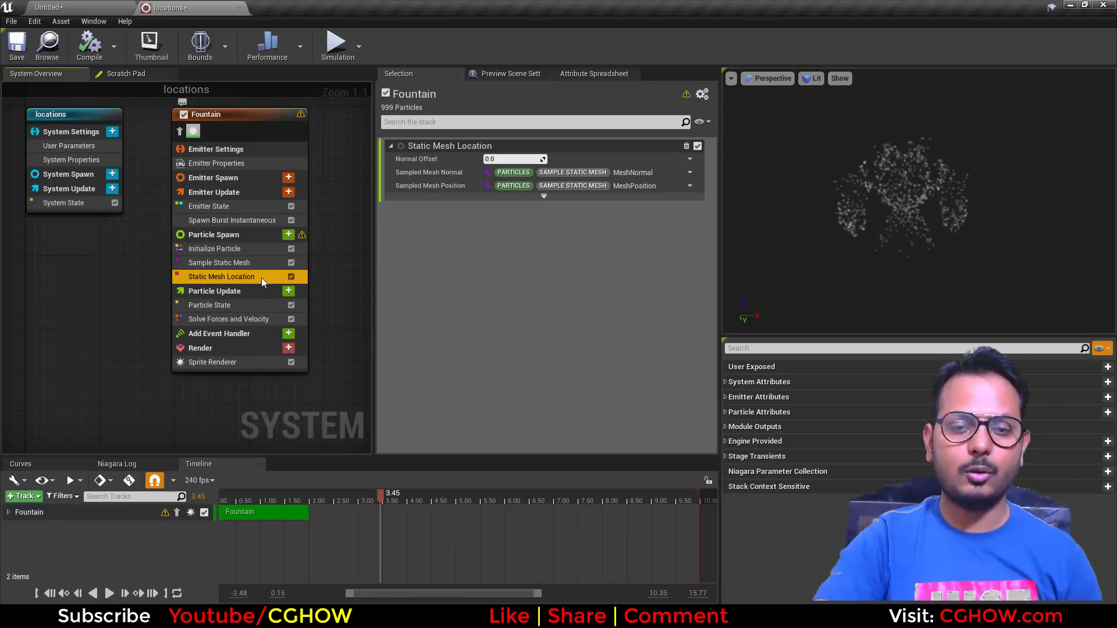
drag(505, 159, 506, 184)
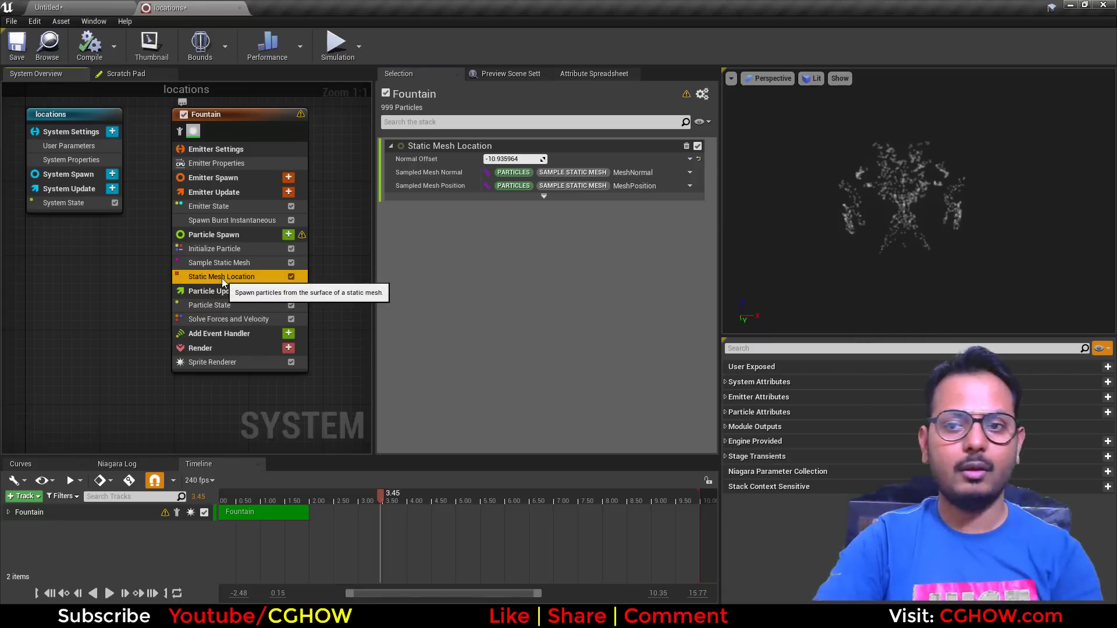
Step: Delete the Static Mesh Location module and add a System Location module to the emitter's Particle Spawn stage
key(Delete)
click(288, 235)
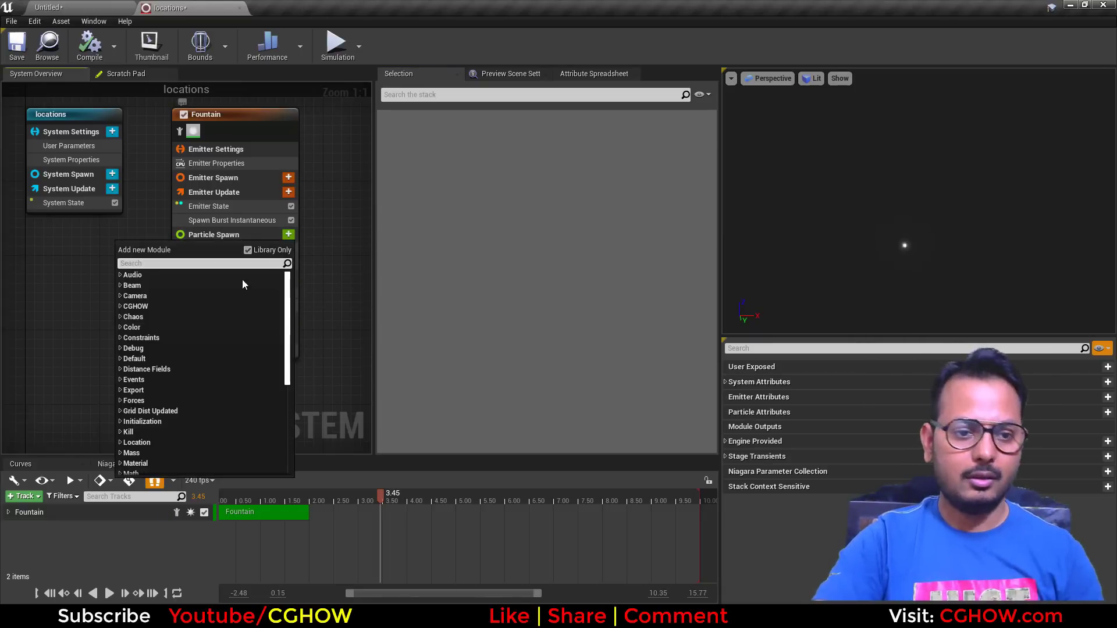
click(329, 245)
click(289, 235)
scroll(162, 368, down, 3)
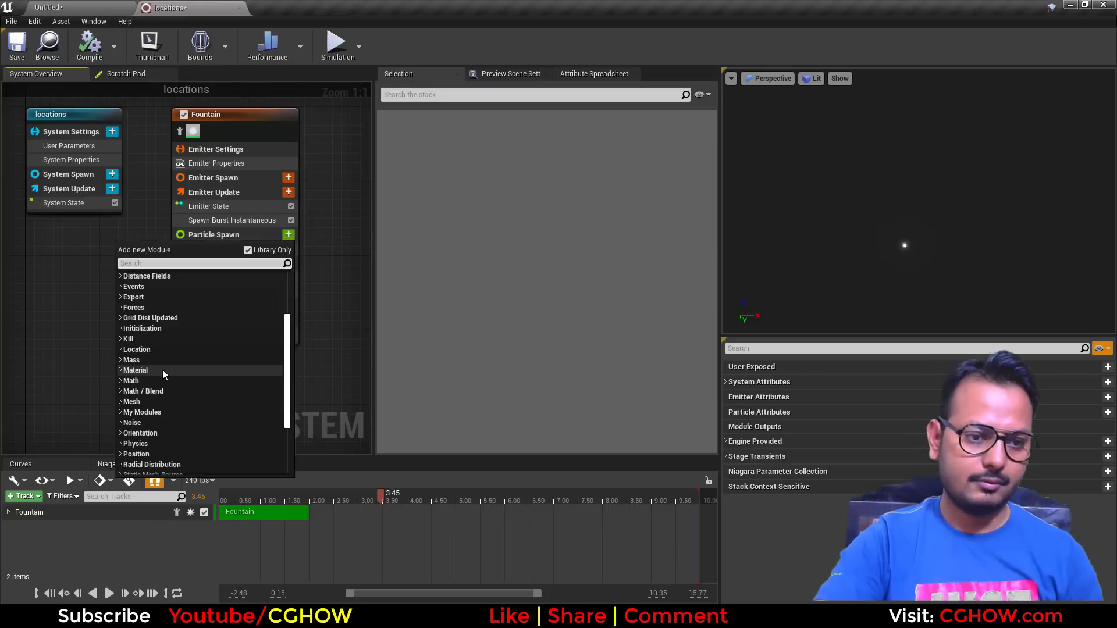
click(135, 349)
scroll(180, 369, down, 2)
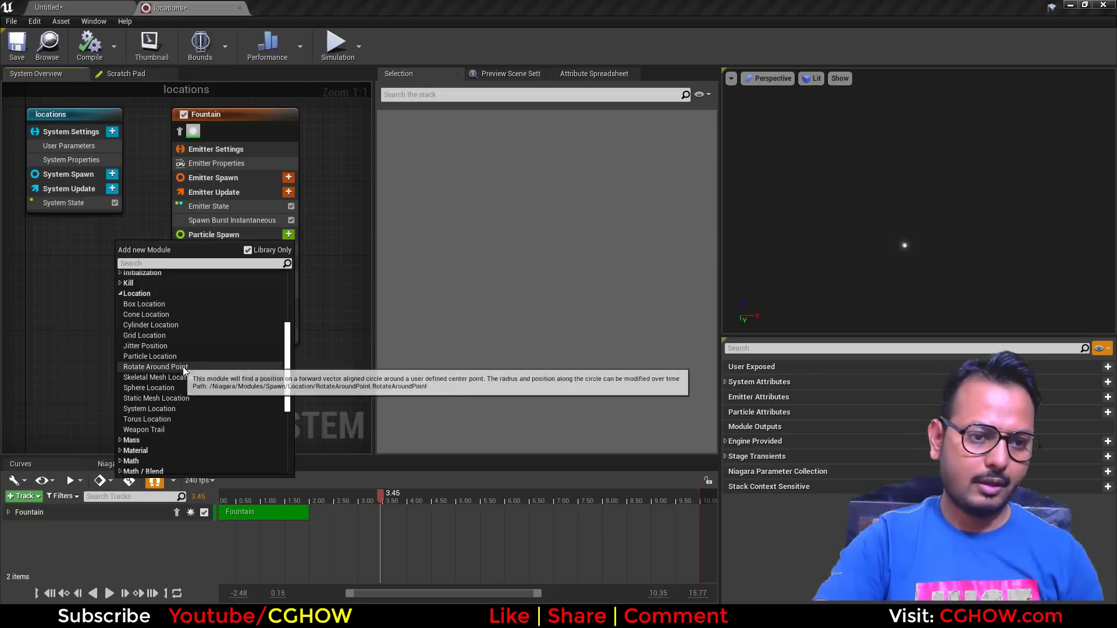
click(167, 409)
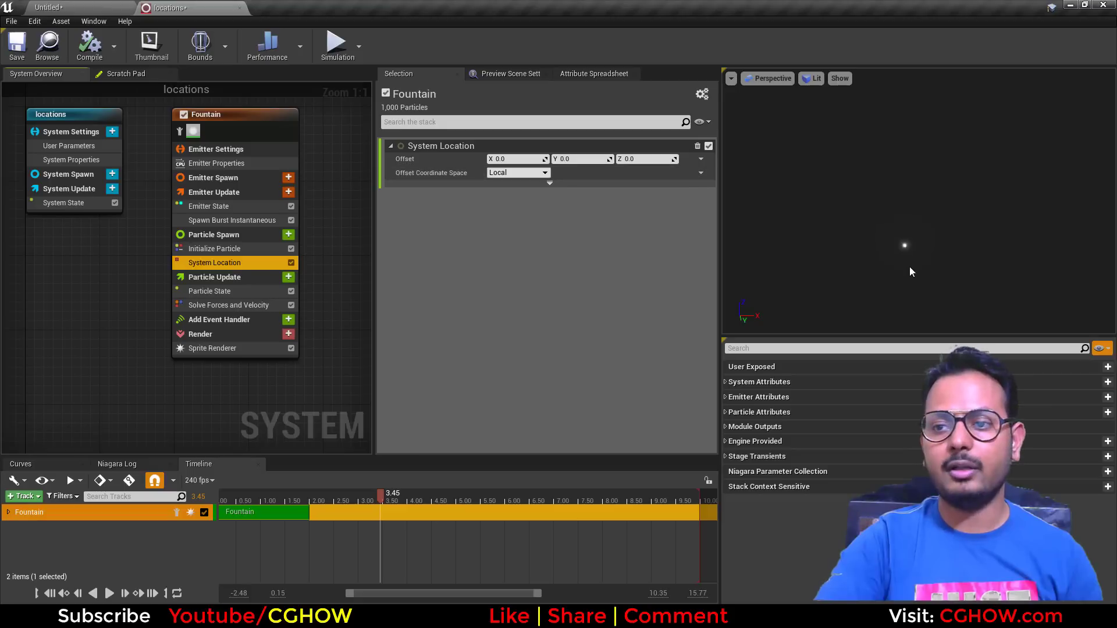
Step: Try shifting System Location's X Offset and remove the module from Particle Spawn
mouse_move(491, 159)
mouse_down()
mouse_move(523, 159)
mouse_move(500, 159)
mouse_up()
click(549, 182)
click(217, 262)
click(310, 250)
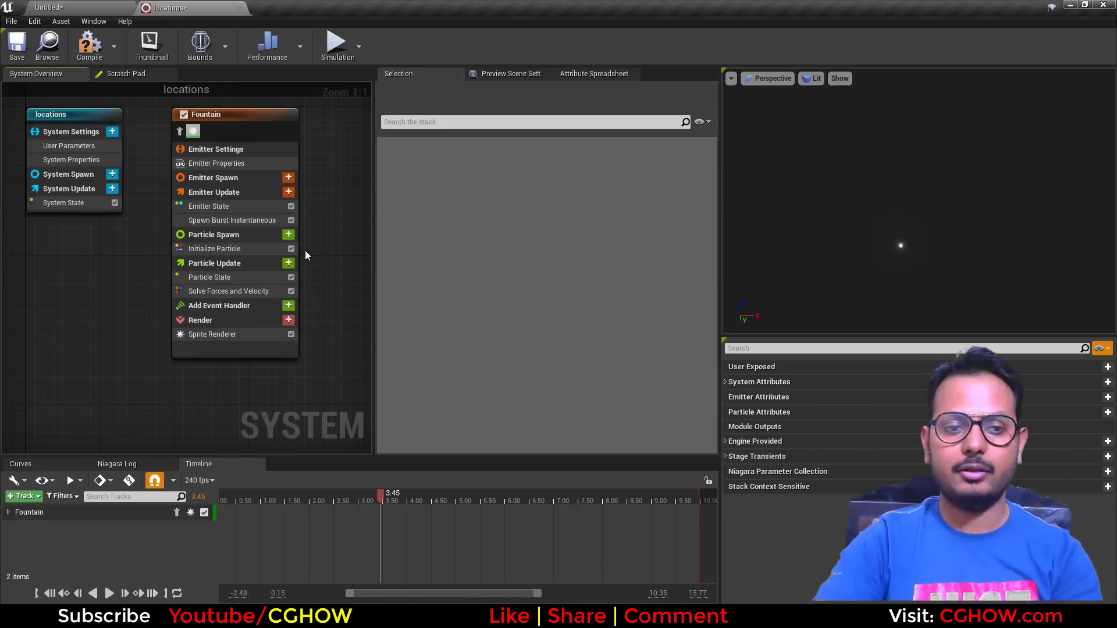
Step: Add a Torus Location module to the Fountain emitter's Particle Spawn stage
click(288, 235)
scroll(150, 356, down, 2)
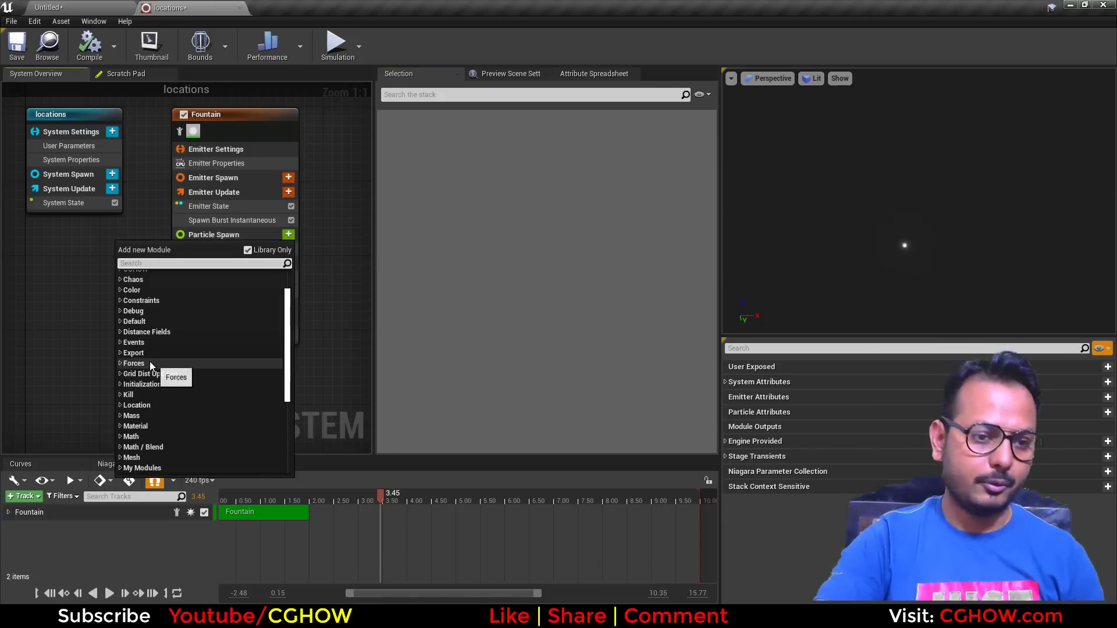
click(120, 405)
scroll(221, 420, down, 6)
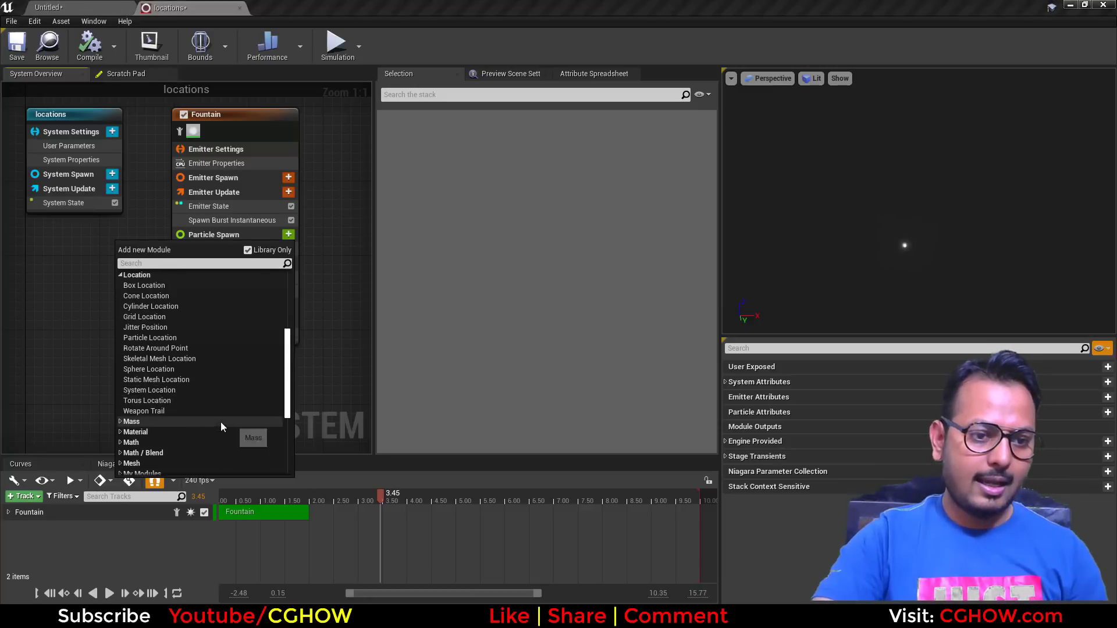
click(146, 400)
Step: Set Torus Location's Large Radius to about 163.15 and its Handle Radius to 0
drag(999, 252, 948, 229)
middle_drag(947, 229, 948, 185)
scroll(843, 242, up, 2)
drag(512, 184, 484, 198)
click(512, 198)
text(0)
key(Return)
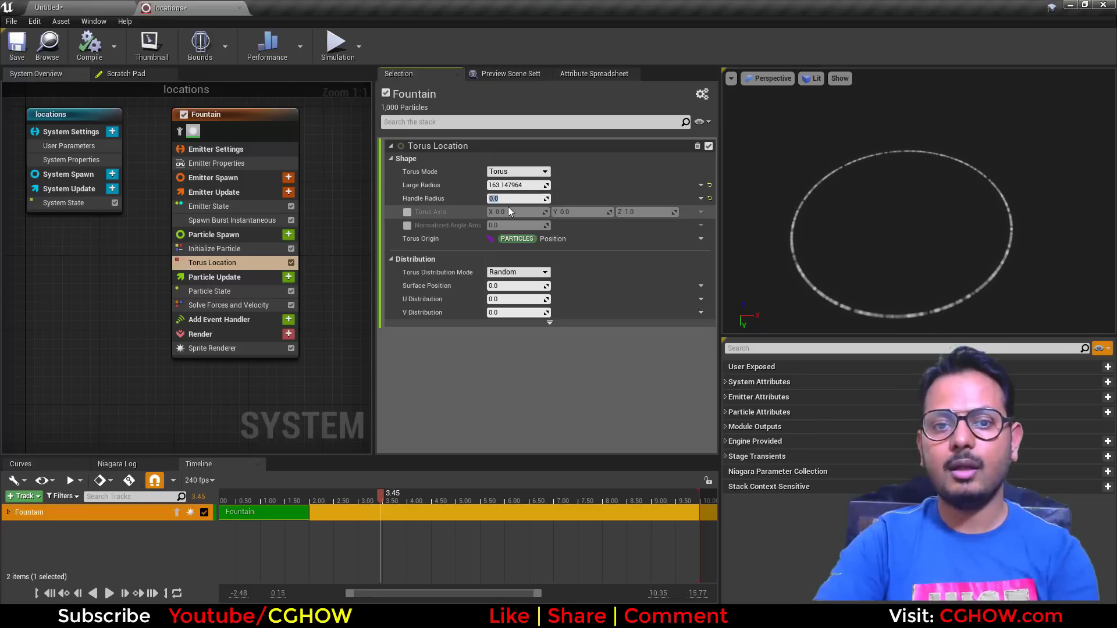
Step: Enable Torus Axis and Normalized Angle Around Torus Axis, and set the axis to X 1, Y 0, Z 0
click(407, 212)
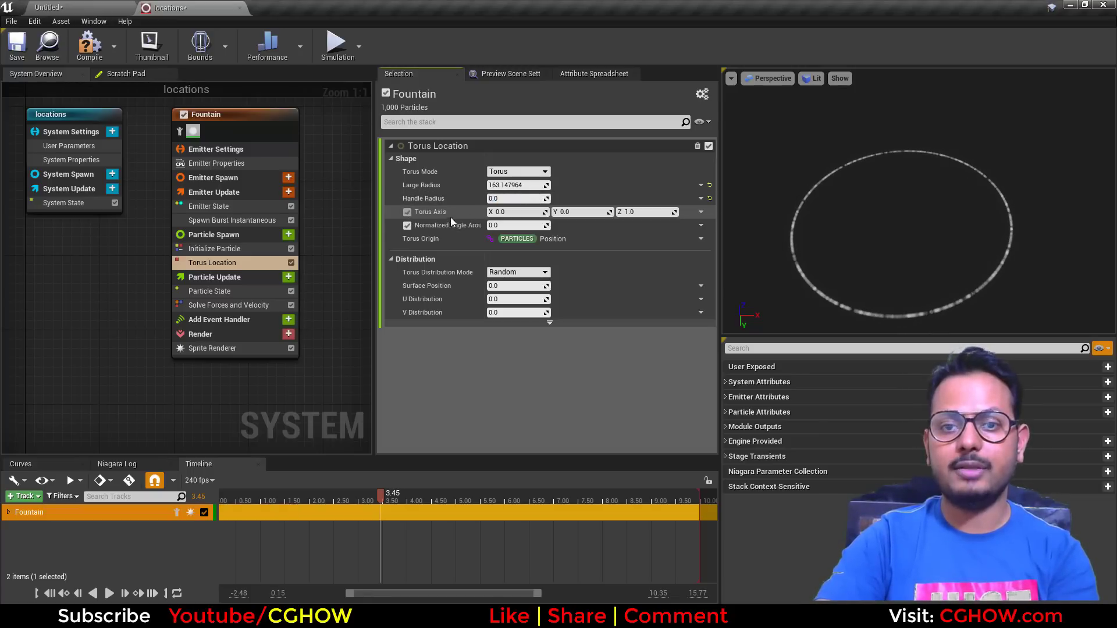
click(407, 225)
drag(899, 267, 901, 244)
click(538, 212)
text(1)
key(Return)
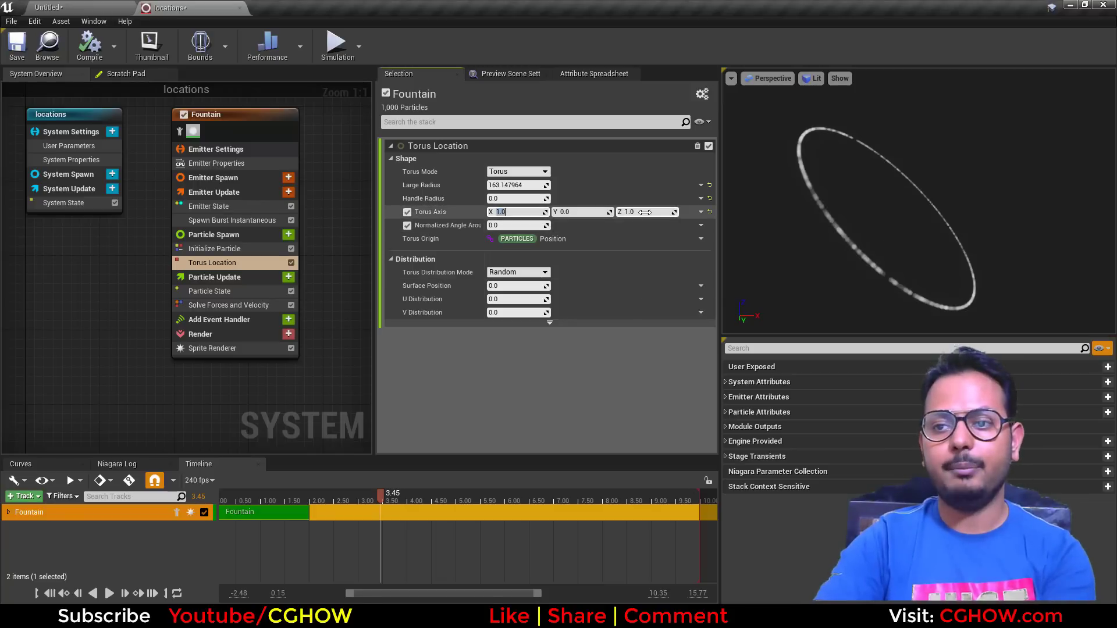
key(Return)
drag(941, 242, 826, 244)
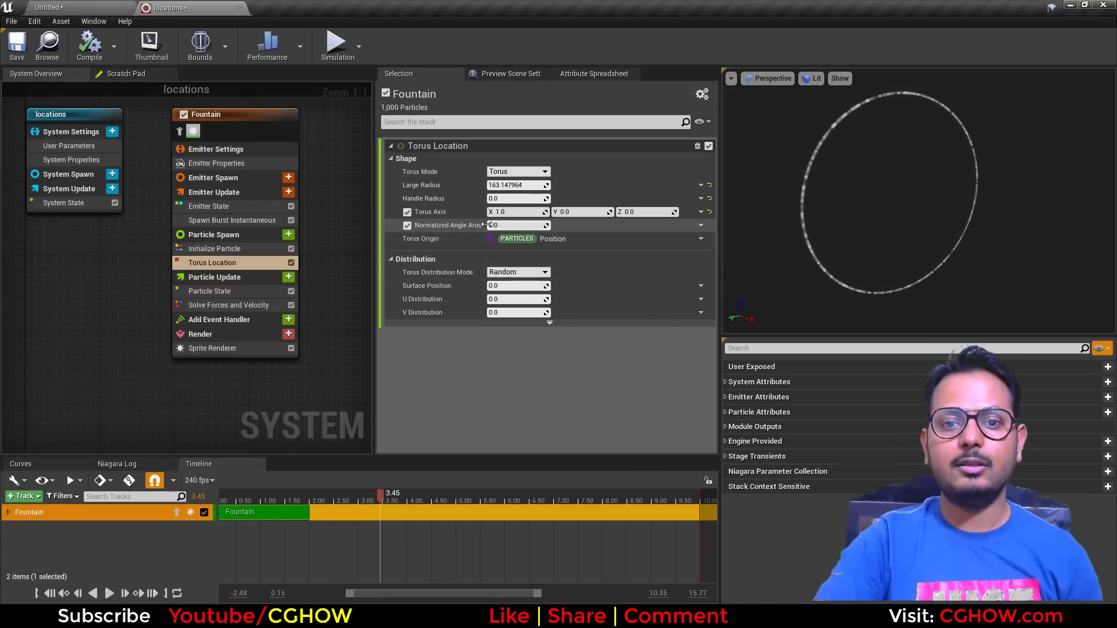
Step: Adjust the Normalized Angle Around Torus Axis to about 3.21 and set the Torus Axis Y to 1
drag(490, 238, 686, 225)
click(594, 213)
text(1)
key(Return)
drag(814, 260, 914, 260)
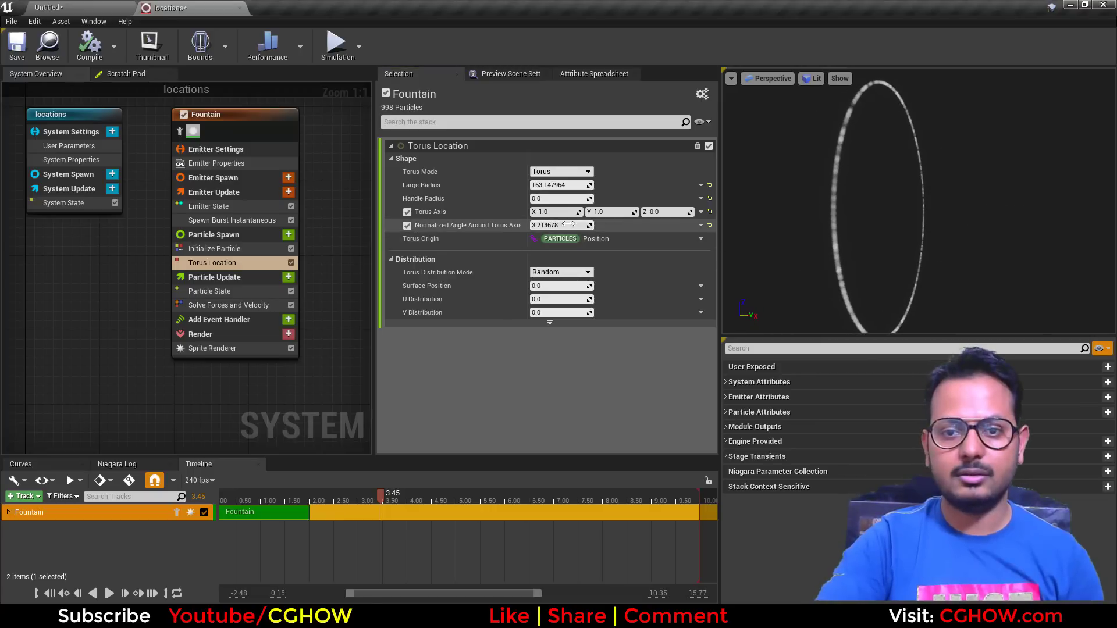
Step: Set the Torus Axis to X 0, Y 1, Z 1 and inspect the tilted ring
key(Return)
scroll(873, 204, down, 3)
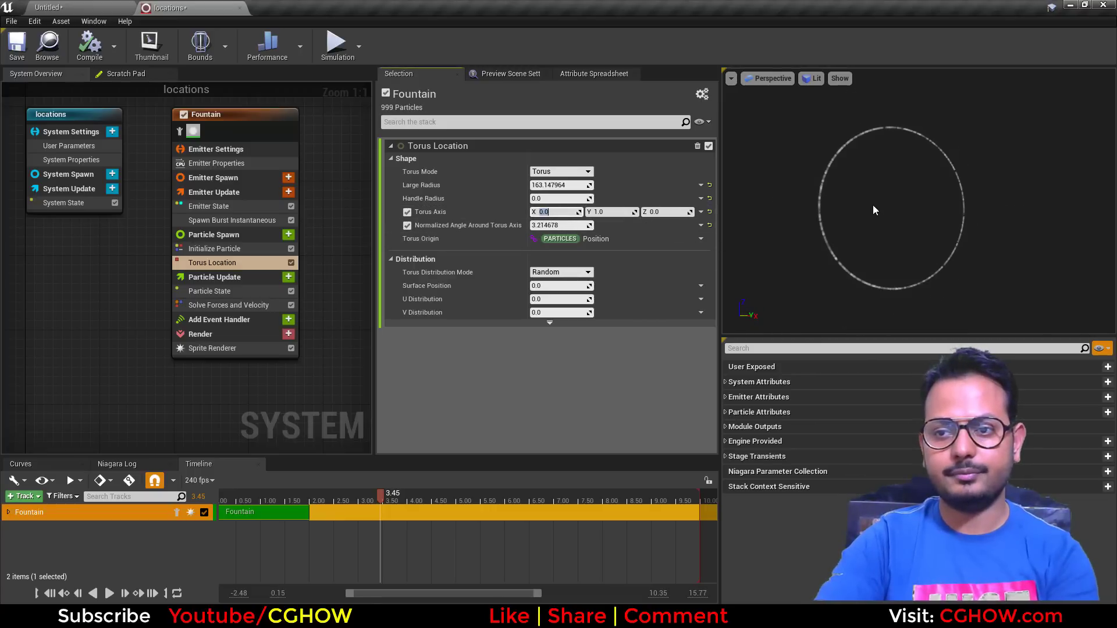
drag(850, 229, 908, 228)
click(657, 212)
text(1)
key(Return)
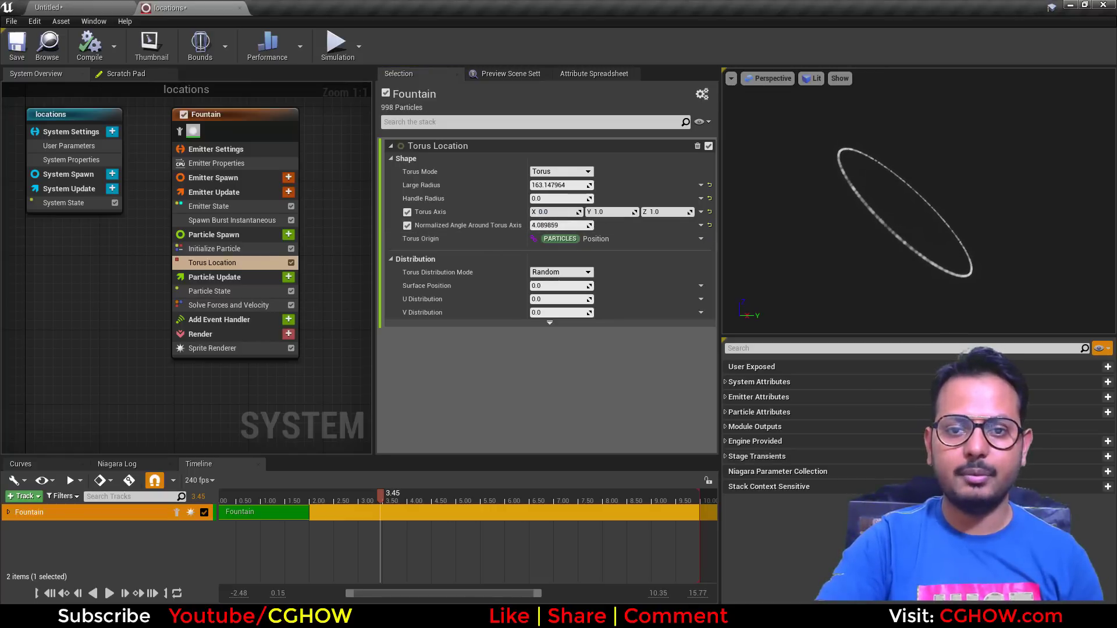
Step: Raise Handle Radius to about 31 and try Normalized Angle Around Torus Axis values of about 4.22, -2.14 and -0.49
drag(558, 198, 617, 198)
drag(552, 225, 561, 225)
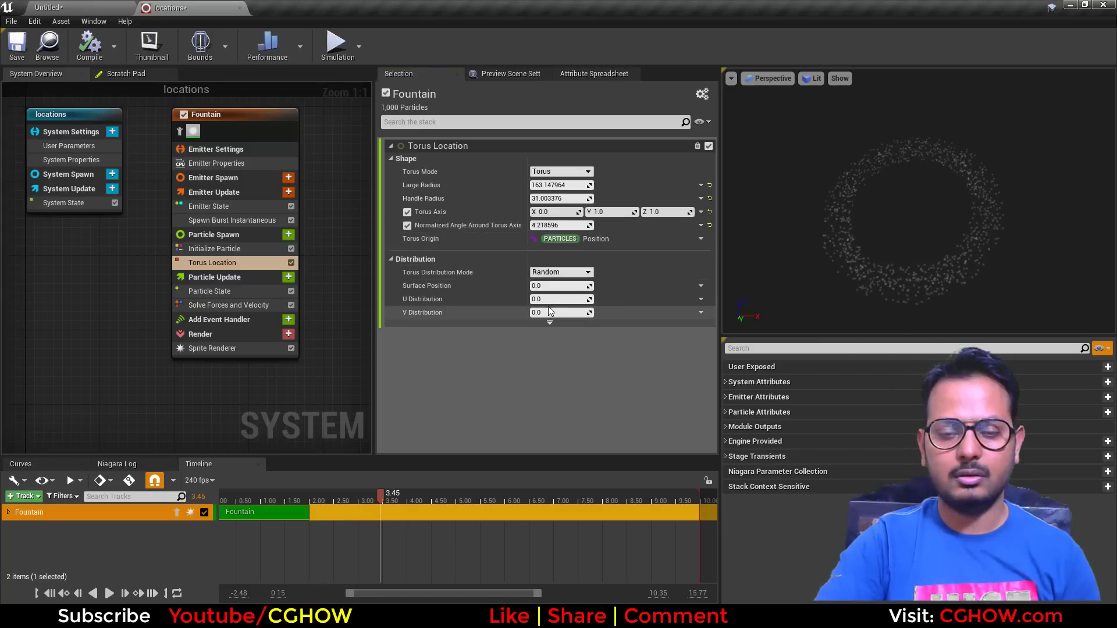
drag(551, 225, 518, 225)
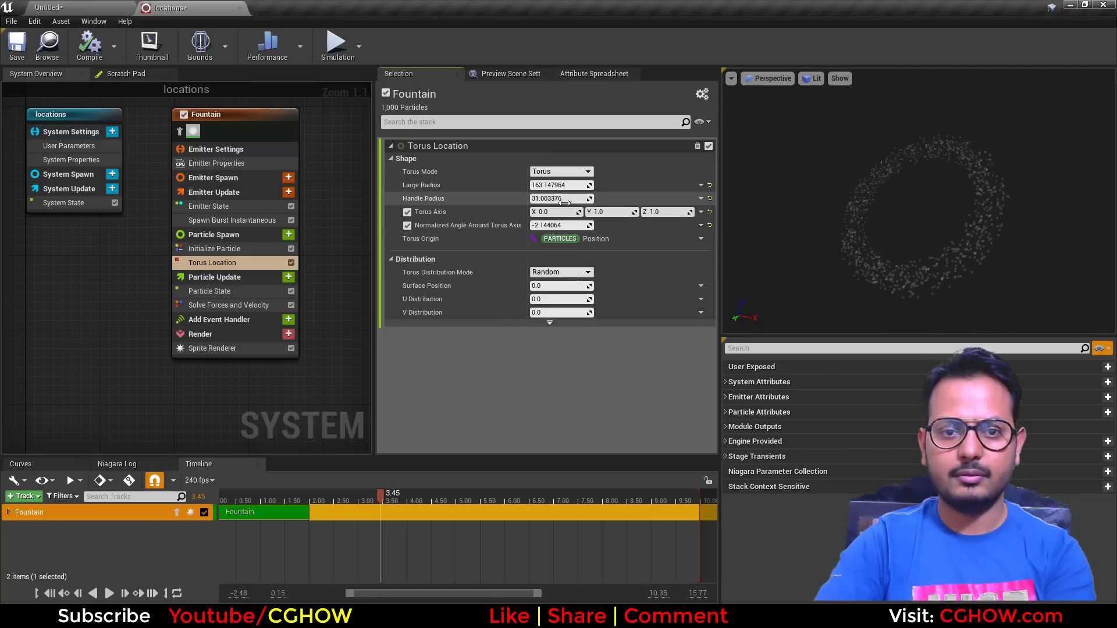
drag(552, 226, 570, 227)
Step: Reset the Normalized Angle, Torus Axis, Handle Radius and Large Radius of Torus Location to their defaults
click(709, 225)
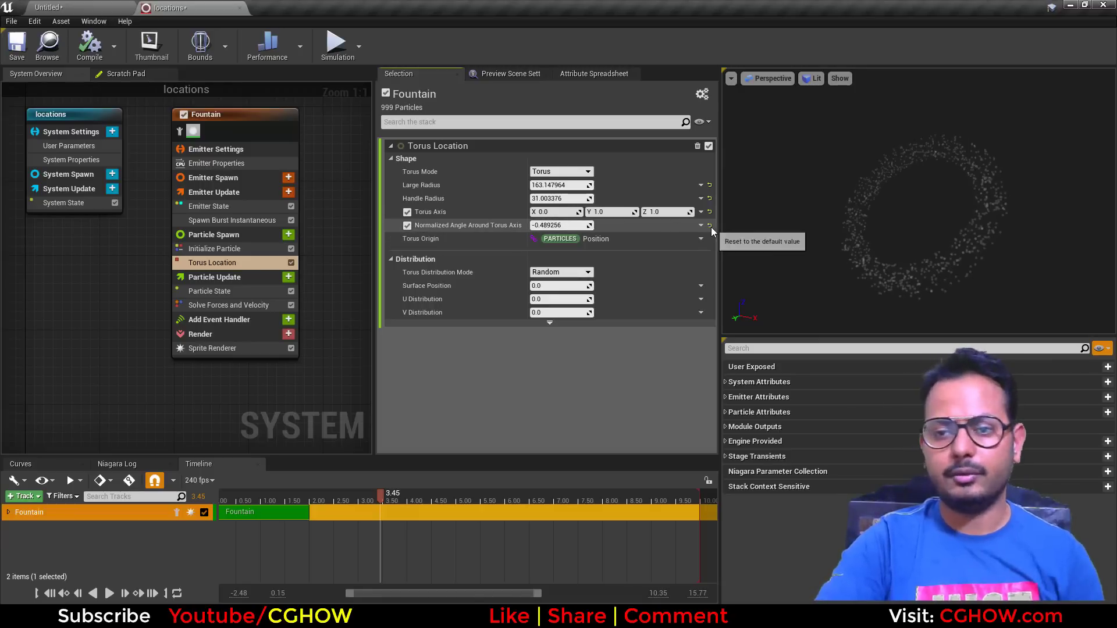
click(709, 212)
click(709, 198)
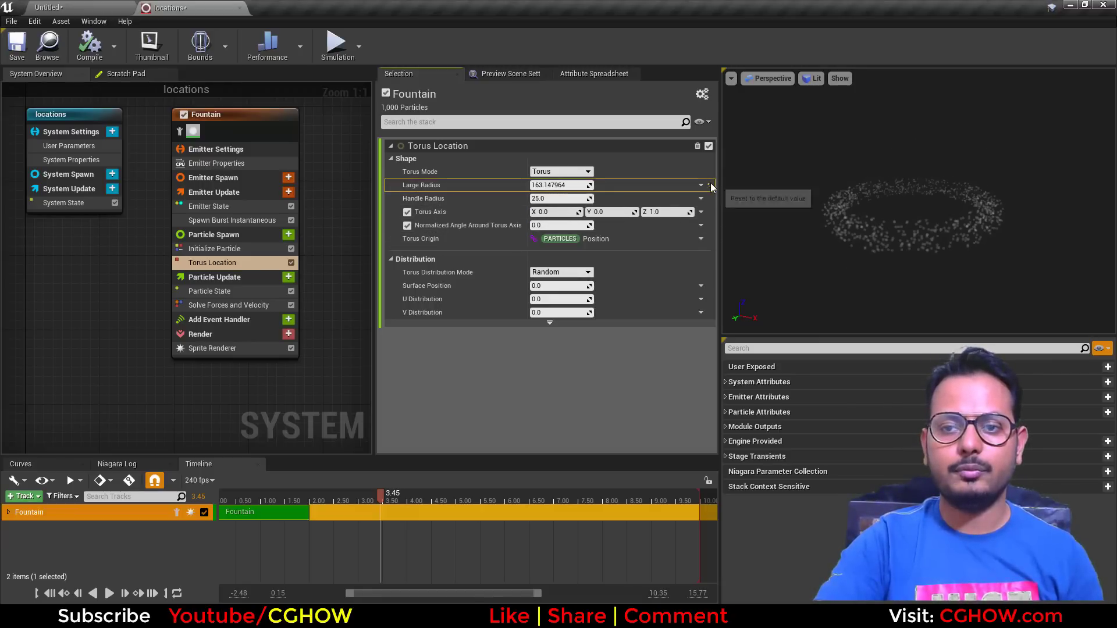
click(709, 185)
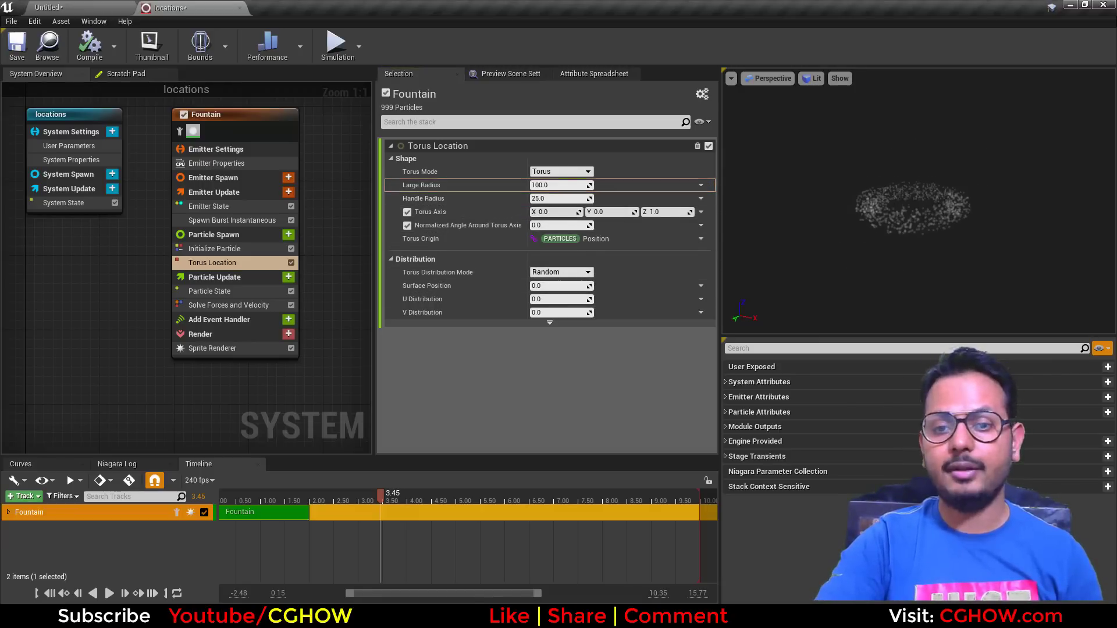
Step: Set Torus Distribution Mode to Direct and adjust U Position to about 0.54 and V Position to about 0.66
click(560, 272)
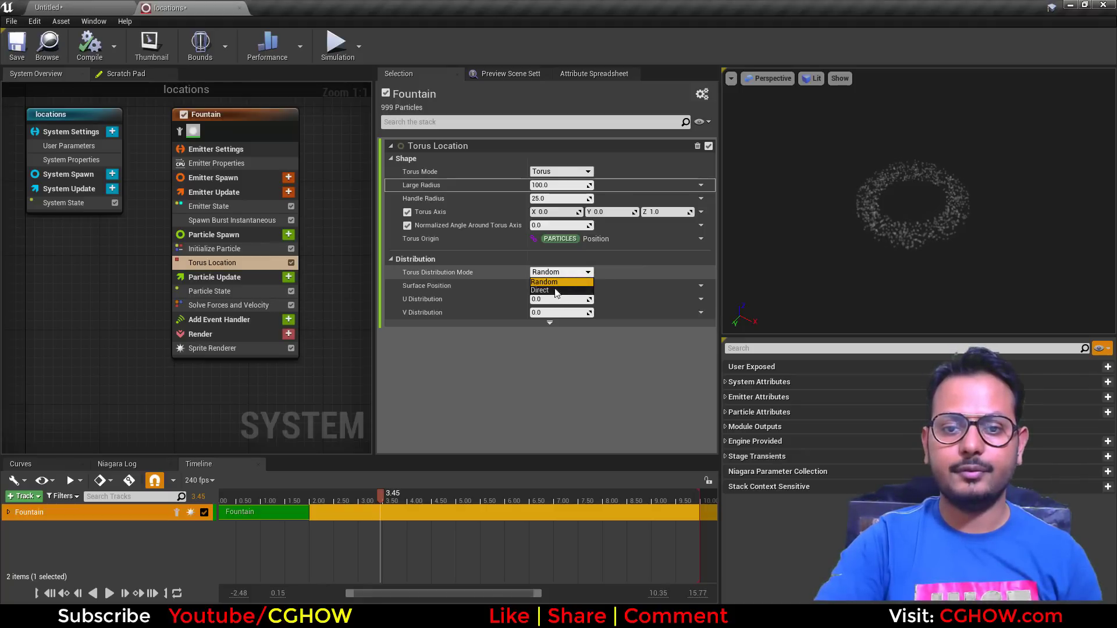
click(550, 289)
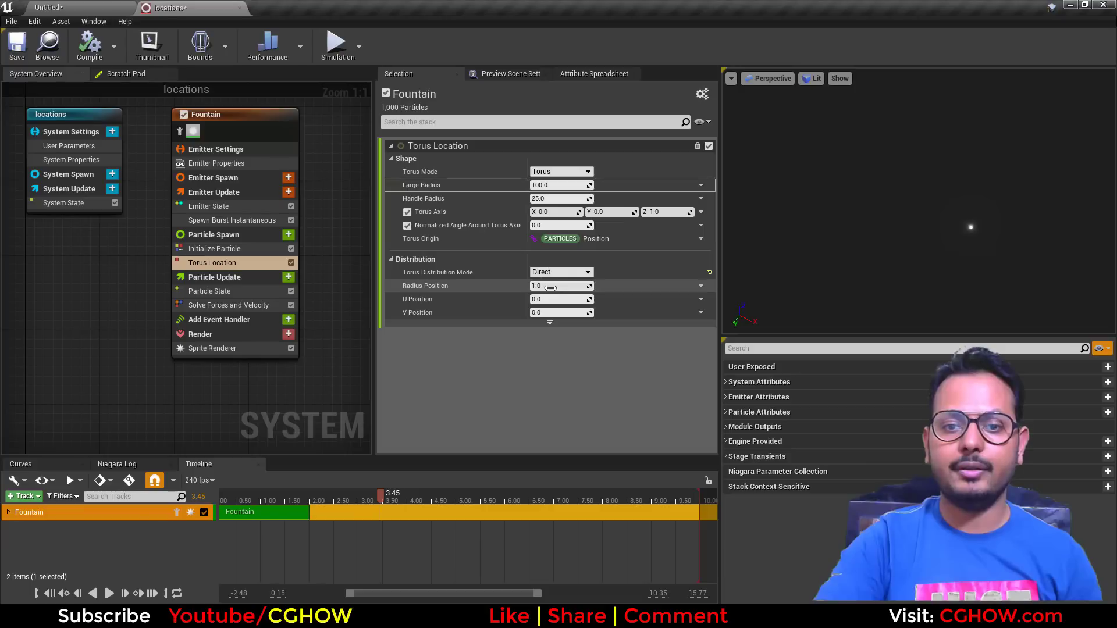
drag(543, 299, 562, 313)
Step: Set Handle Radius to 0 and vary the positions, bringing V Position to about 1.08 and U Position to about 1.52
click(560, 198)
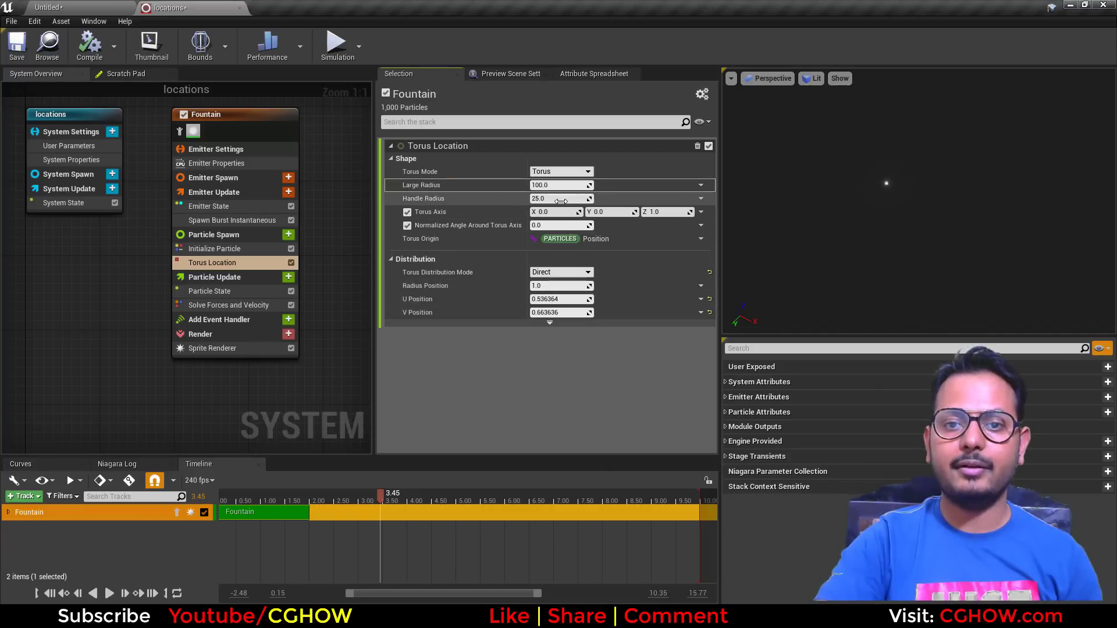
text(0)
key(Return)
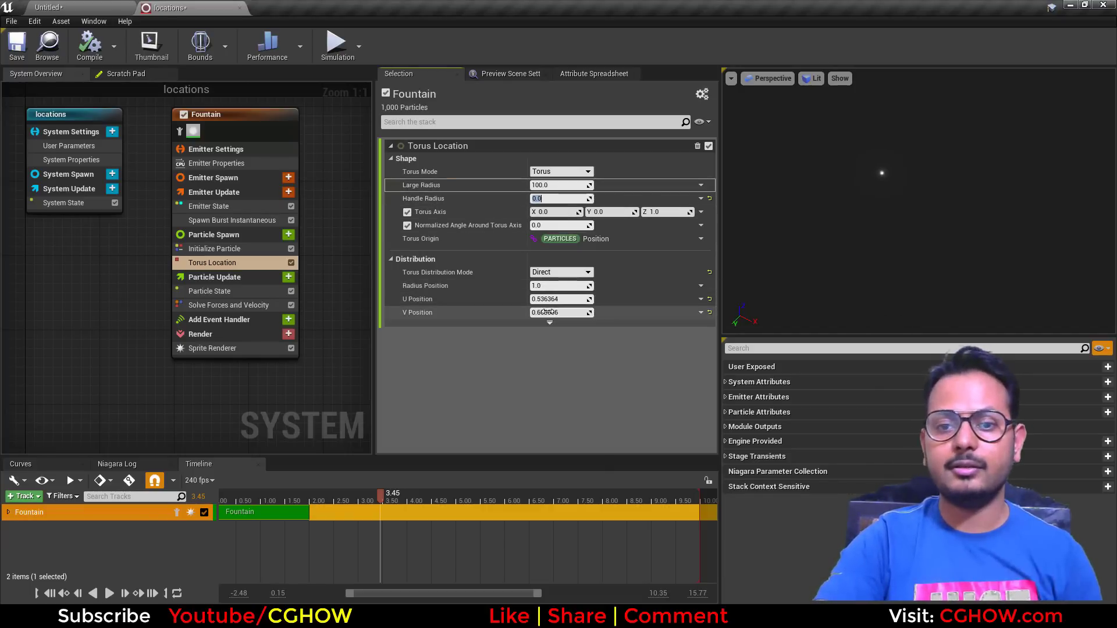
drag(558, 312, 549, 299)
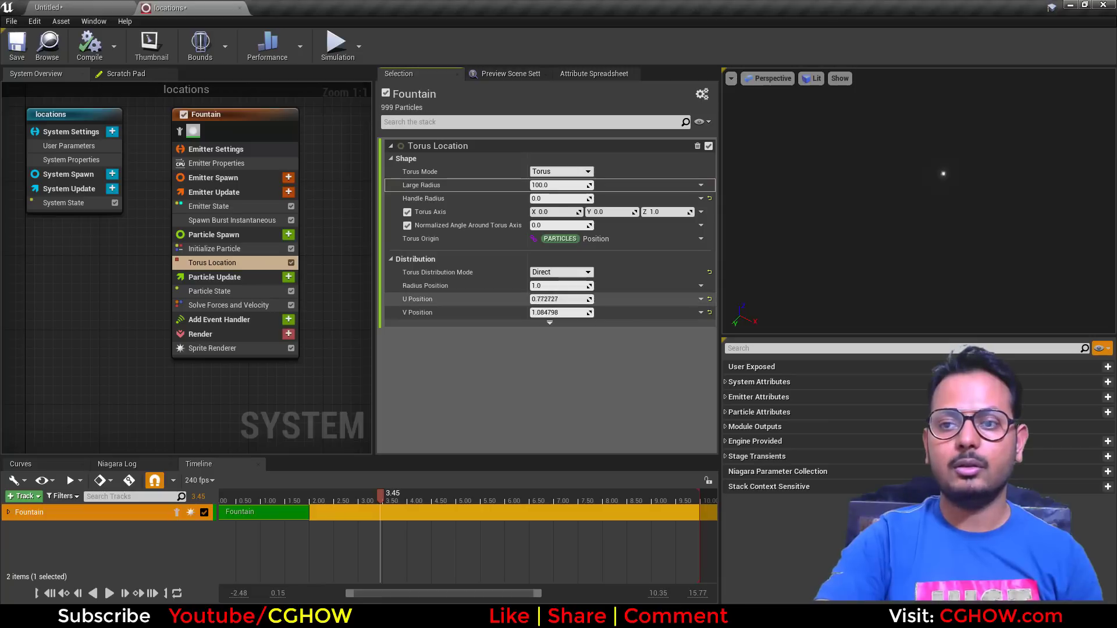
Step: Drive the Torus Location's U Position with the Return Normalized Exec Index dynamic input
click(701, 299)
text(exe)
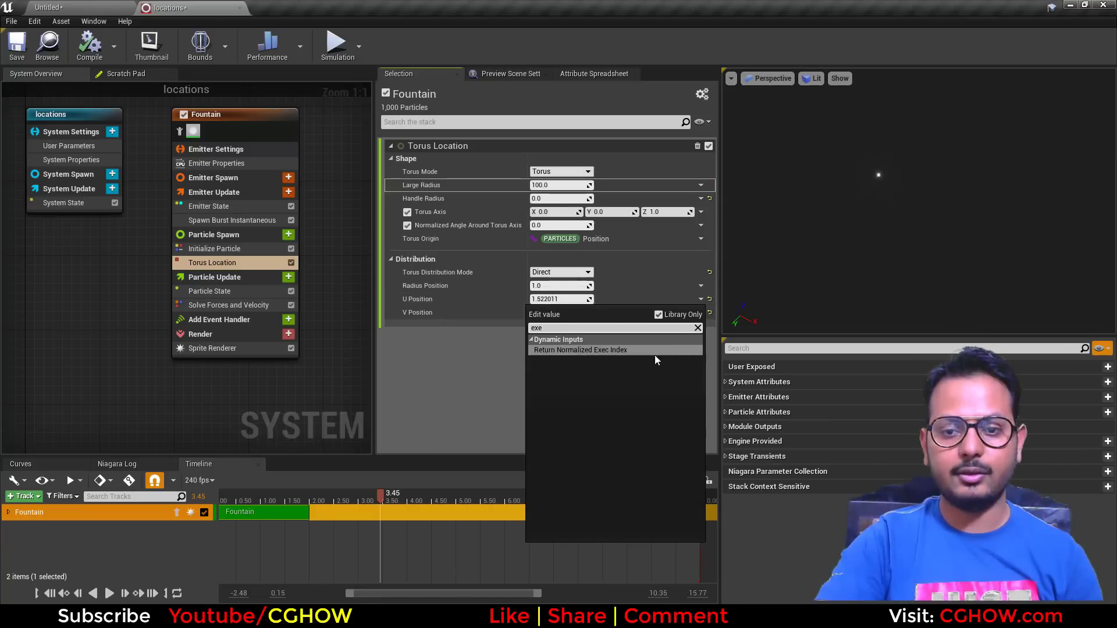
click(605, 349)
click(620, 349)
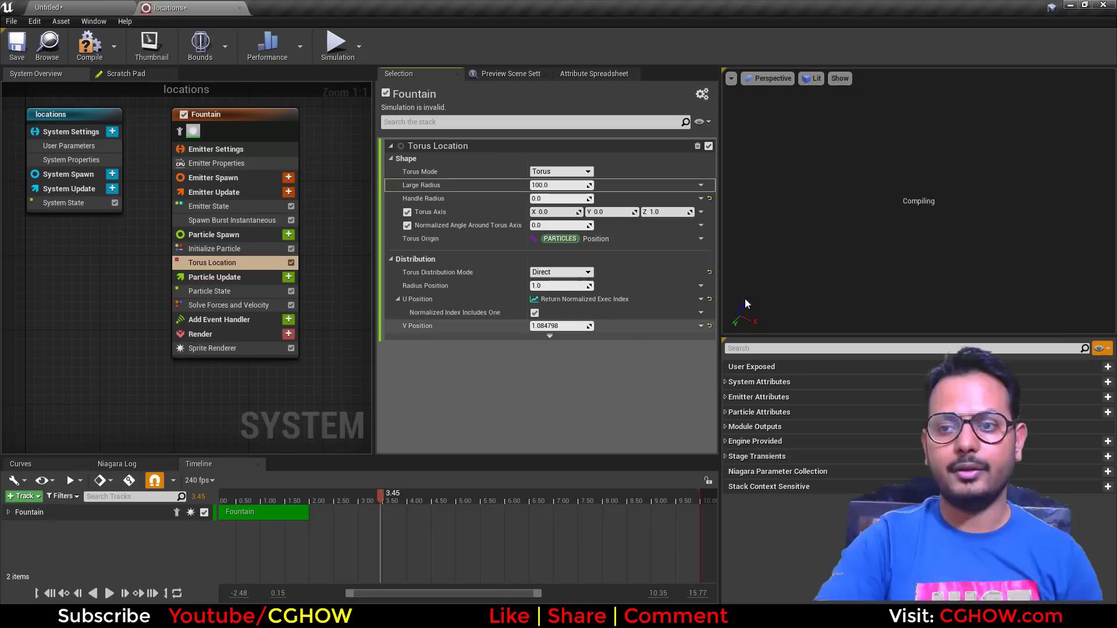
Step: Move the timeline to about 0.98 and try a Handle Radius of about 34.11 with V Position at about 3.77
drag(253, 494, 259, 494)
drag(542, 199, 610, 199)
drag(543, 326, 641, 326)
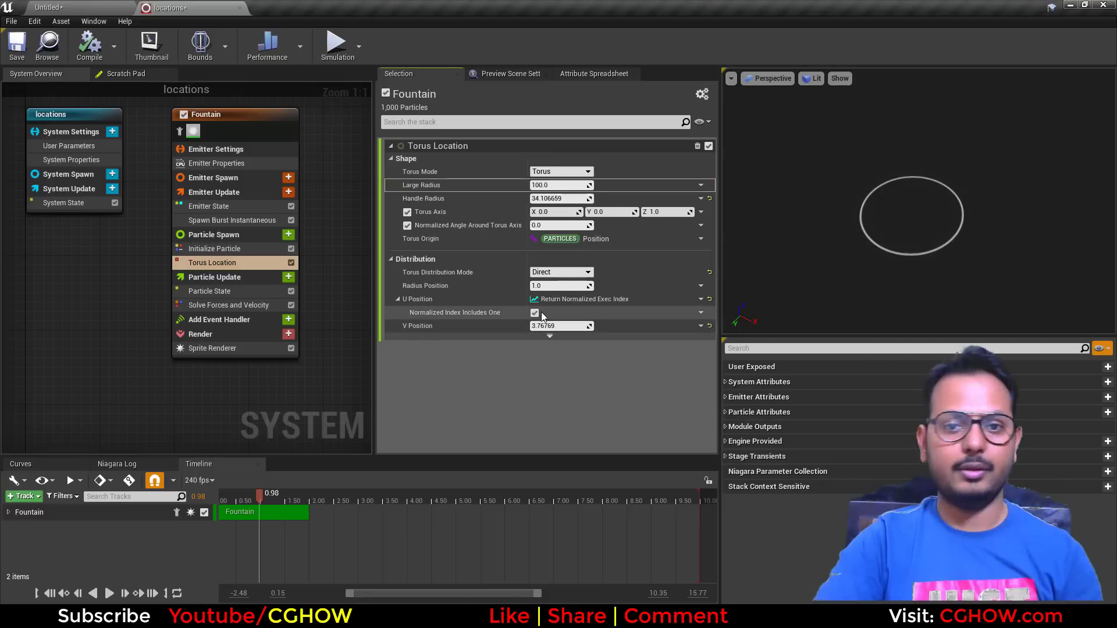
Step: Reset Torus Location's Handle Radius and Torus Distribution Mode to their defaults
click(709, 198)
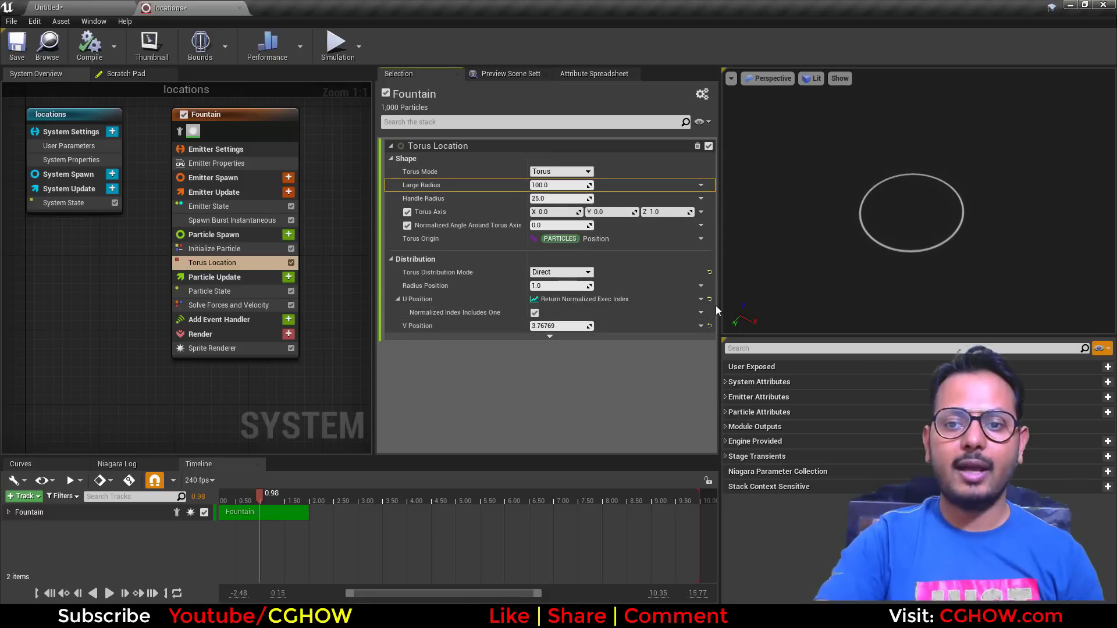
click(710, 272)
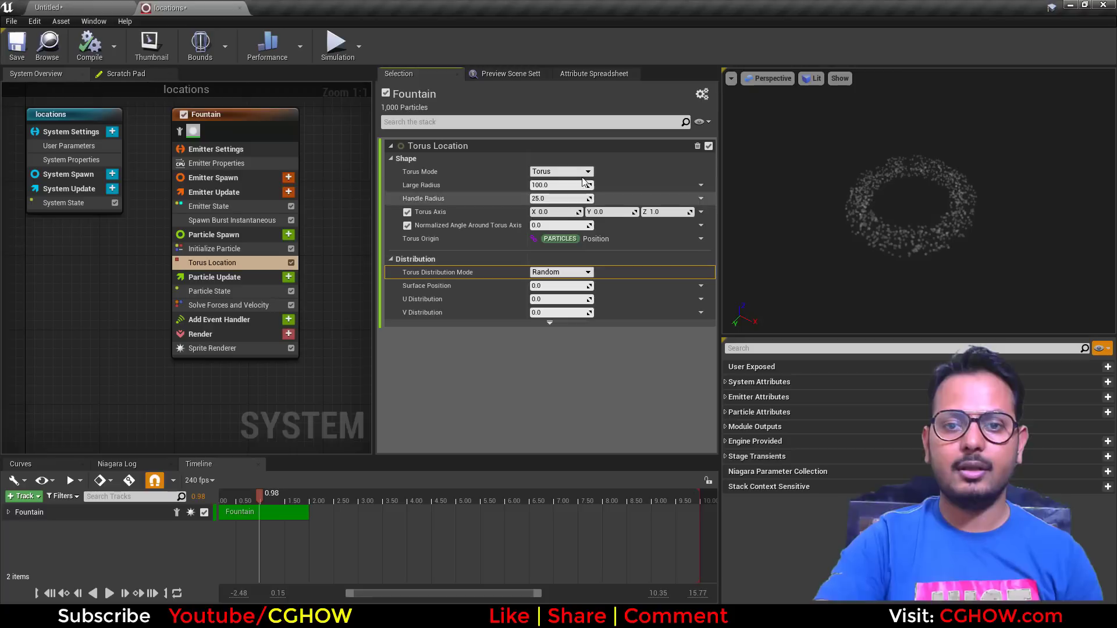
Step: Switch Torus Mode to TorusKnot with Large Radius about 105.91, Handle Radius about 29.15 and 1 Knot Helix Loop
click(559, 171)
click(549, 190)
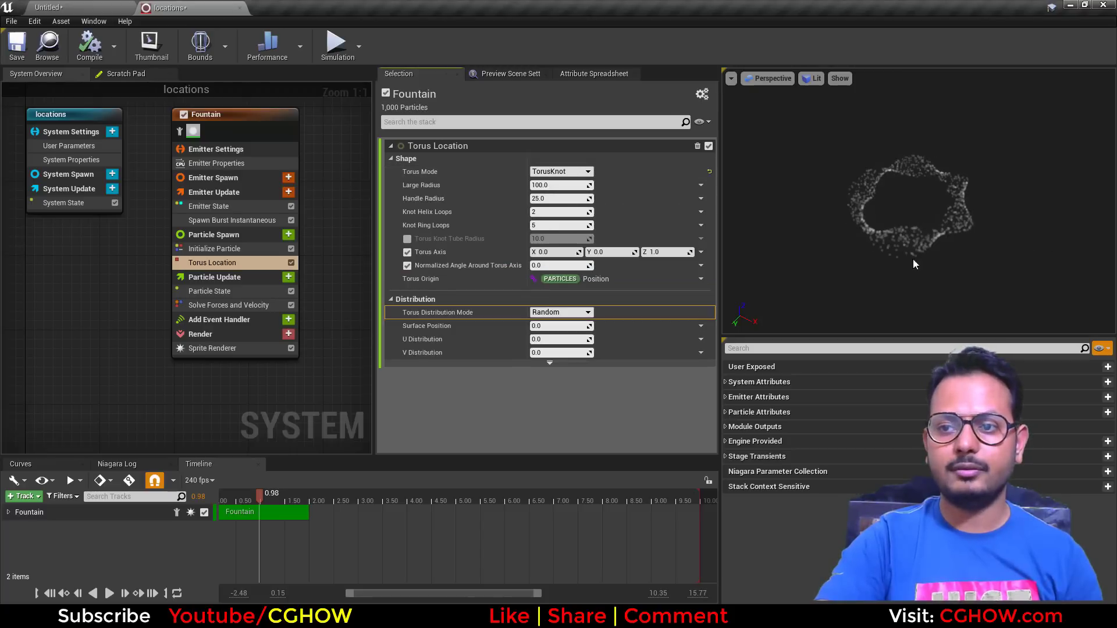
drag(558, 185, 552, 225)
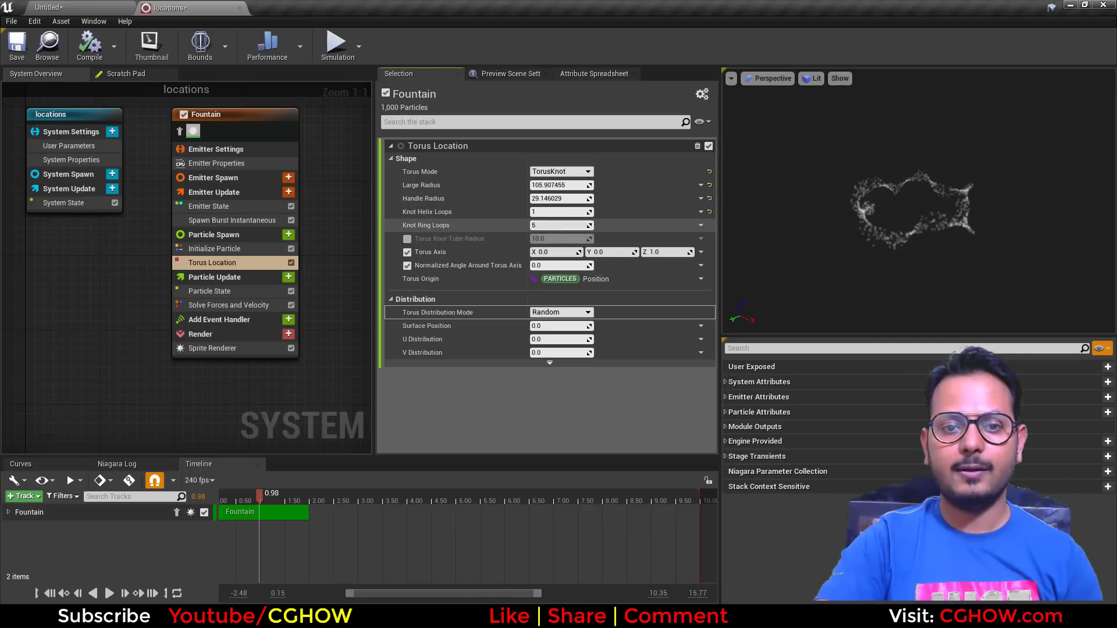
Step: Switch Torus Mode to Ring with a Large Radius of about 128.22 and Direct distribution
click(567, 173)
click(552, 198)
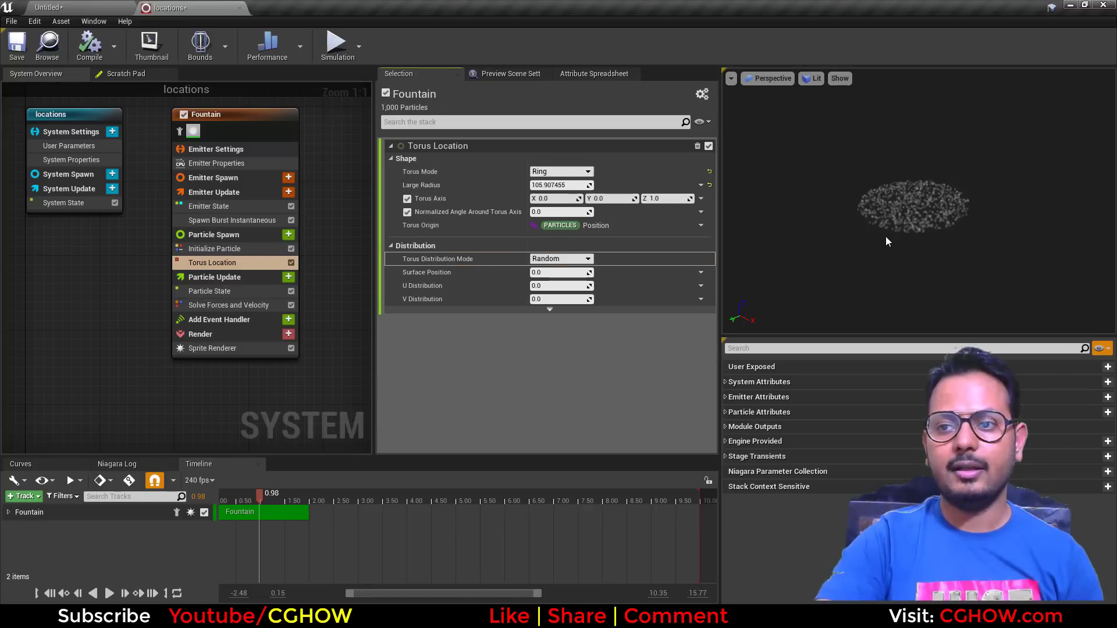
mouse_move(558, 190)
mouse_down()
mouse_move(602, 190)
mouse_move(573, 191)
mouse_up()
click(561, 259)
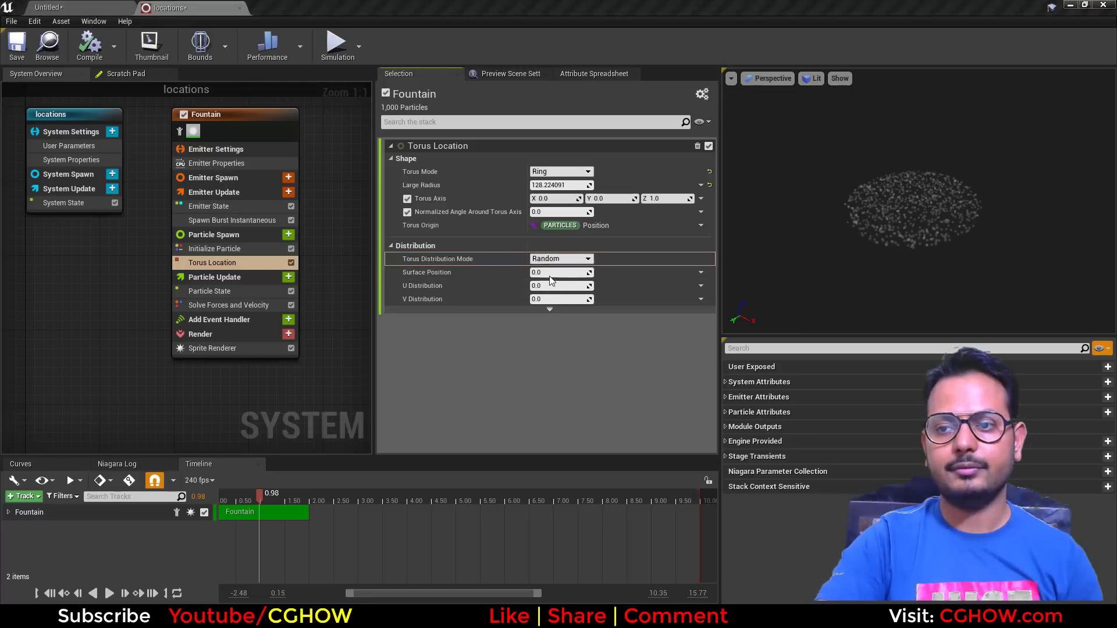
click(551, 277)
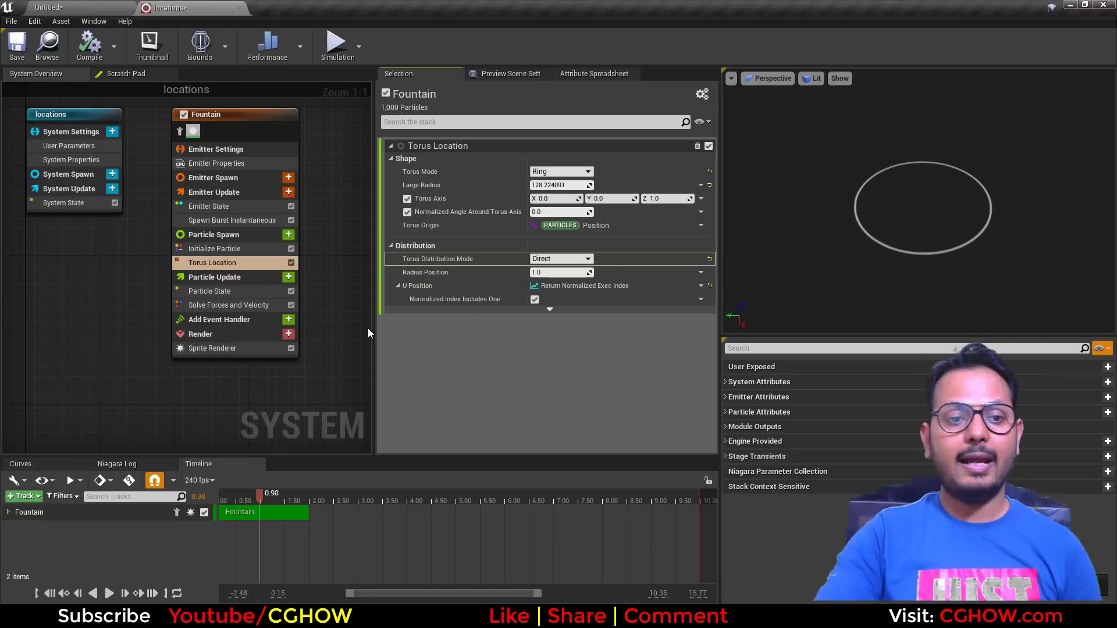
click(288, 234)
scroll(139, 374, down, 8)
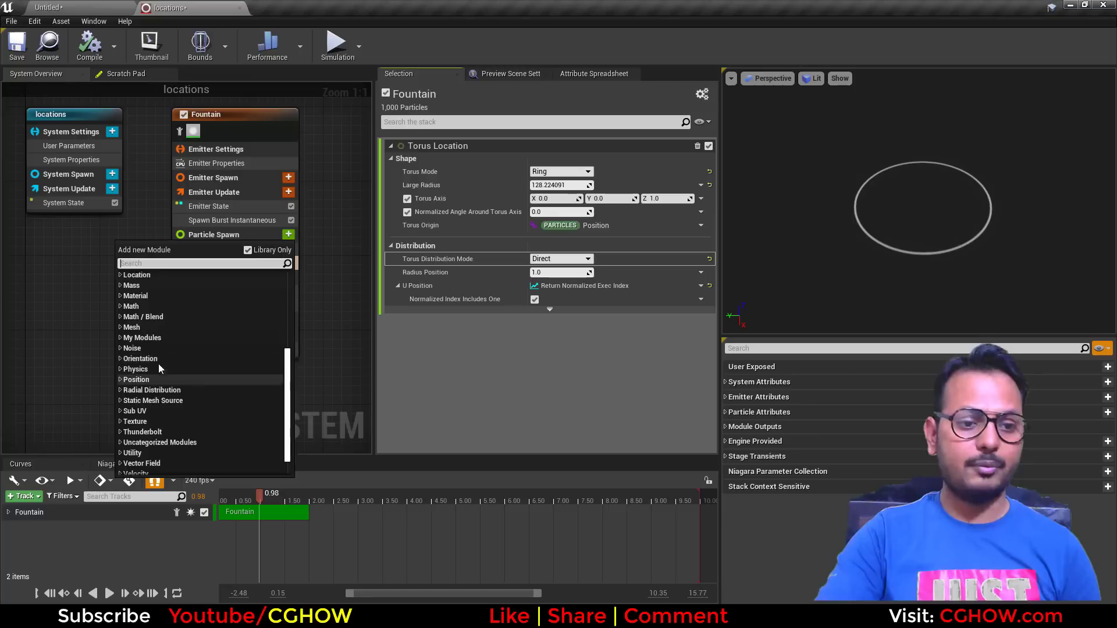
scroll(171, 361, up, 6)
scroll(171, 360, up, 2)
click(315, 315)
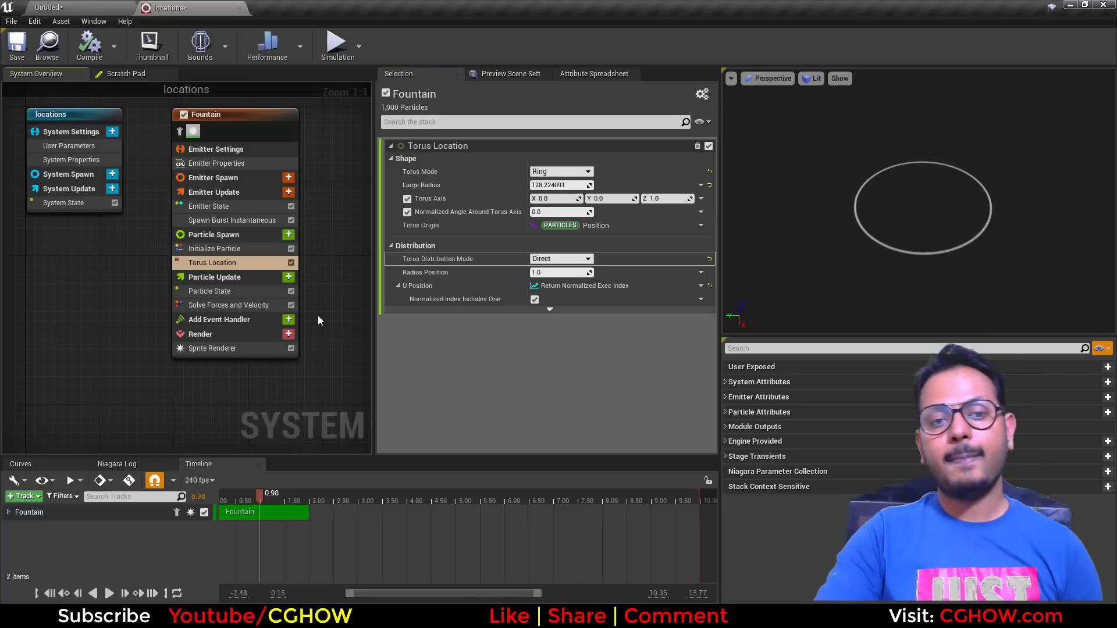